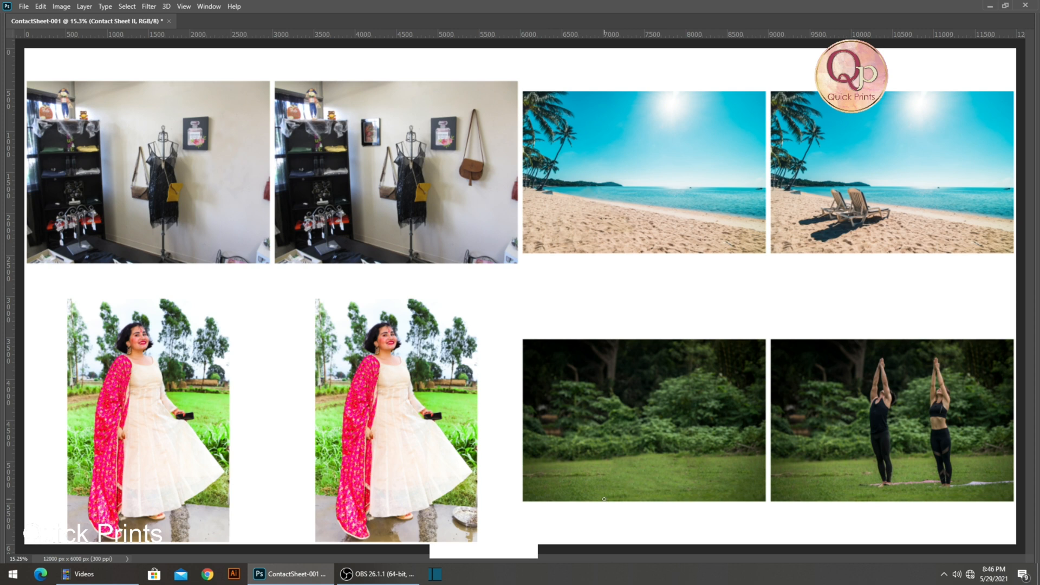
# Examine the before-and-after photo pairs on the contact sheet, including the boutique, beach and yoga images.
pyautogui.click(784, 405)
pyautogui.moveTo(780, 422); pyautogui.dragTo(513, 394)
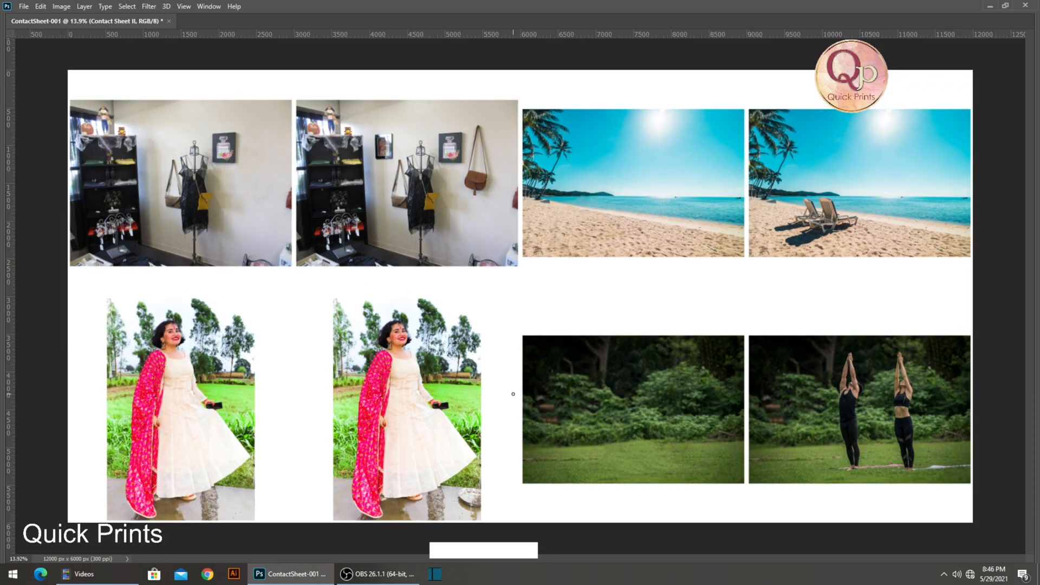
pyautogui.scroll(3, 477, 214)
pyautogui.moveTo(367, 130); pyautogui.dragTo(409, 236)
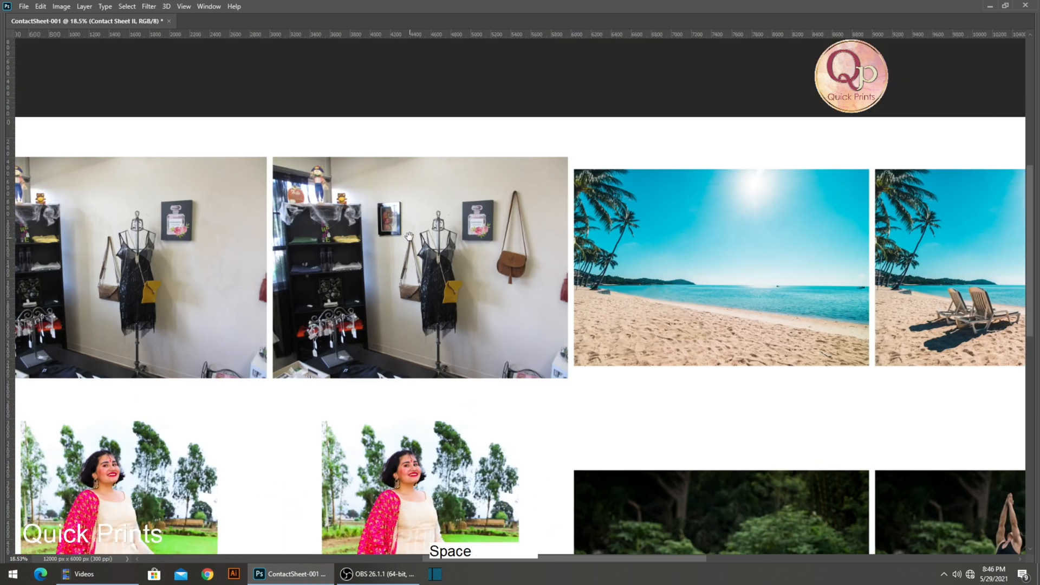
pyautogui.scroll(-3, 411, 239)
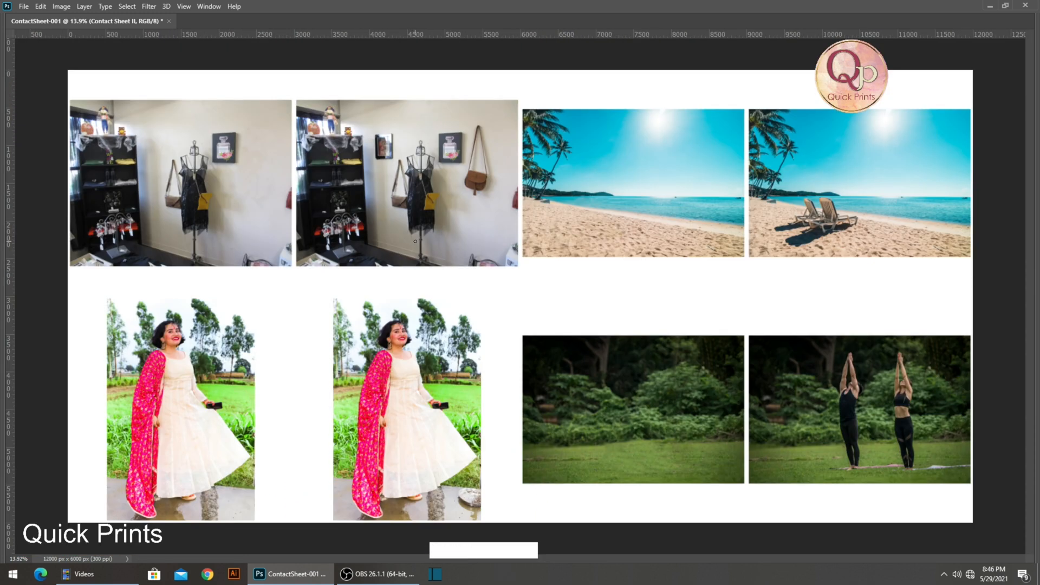
pyautogui.scroll(2, 415, 241)
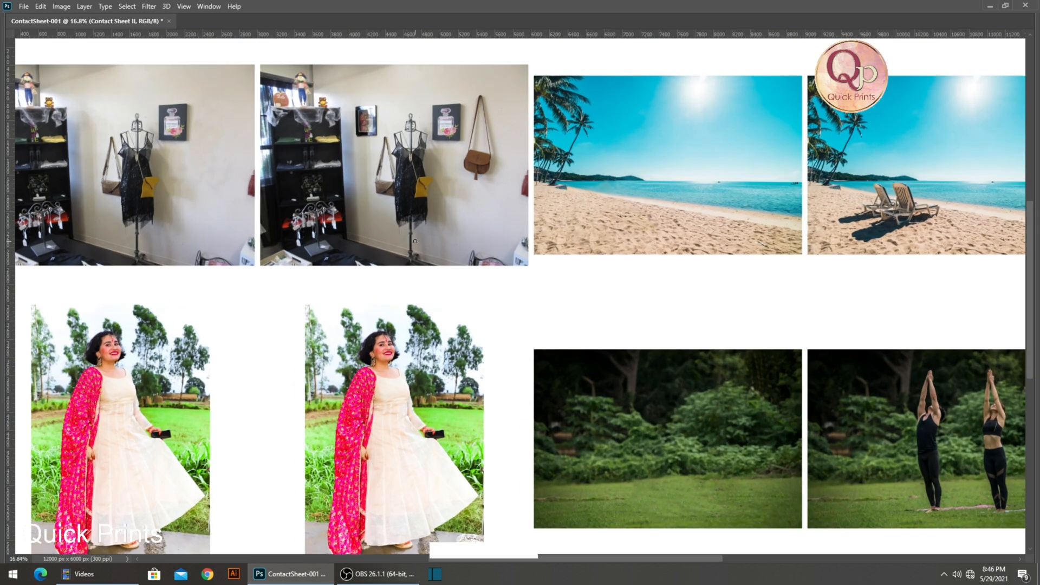
pyautogui.moveTo(729, 218); pyautogui.dragTo(509, 303)
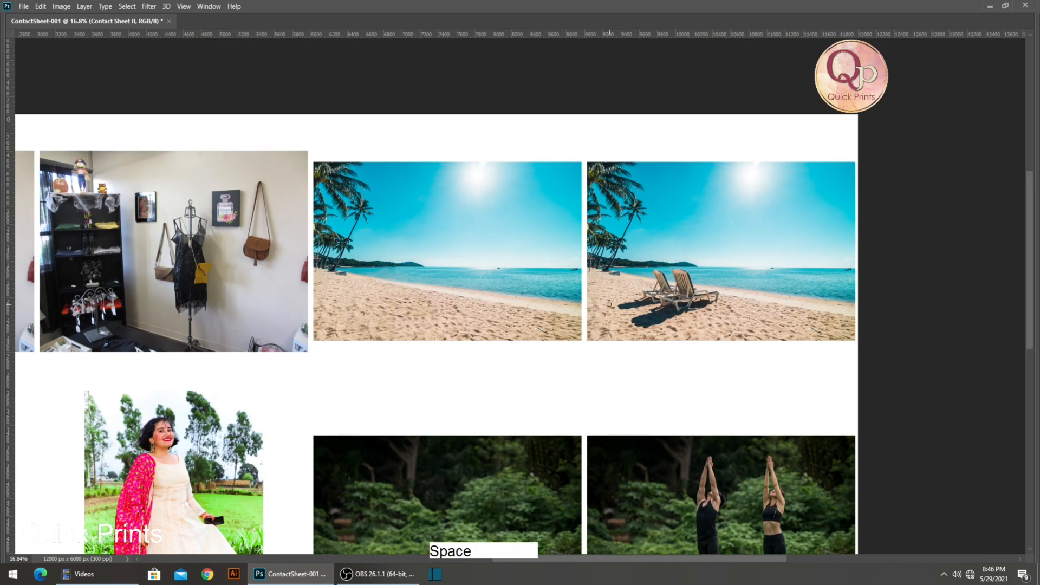
pyautogui.scroll(-2, 609, 305)
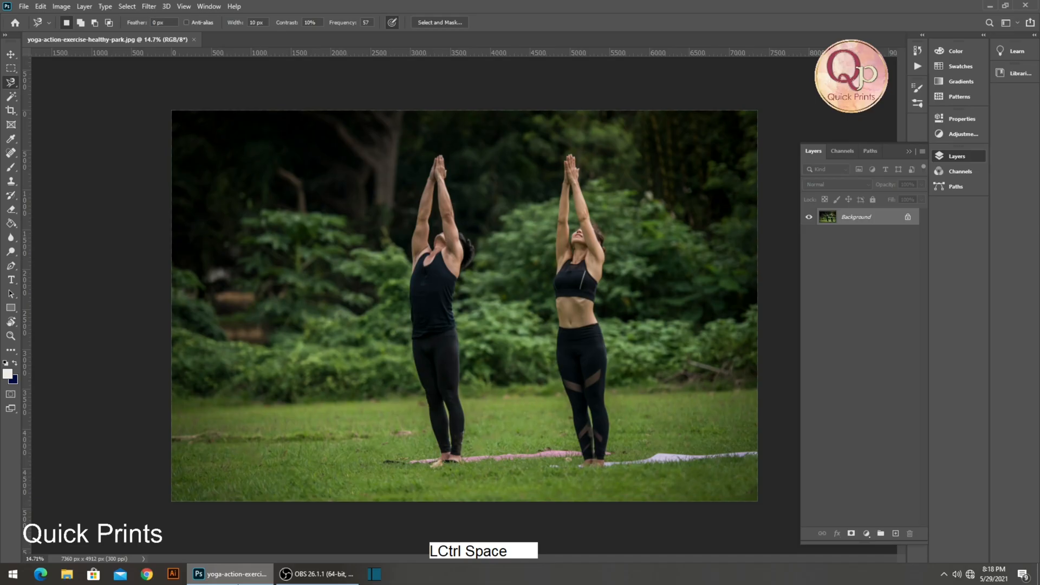
# Duplicate the background layer of the yoga photo.
pyautogui.press('space')
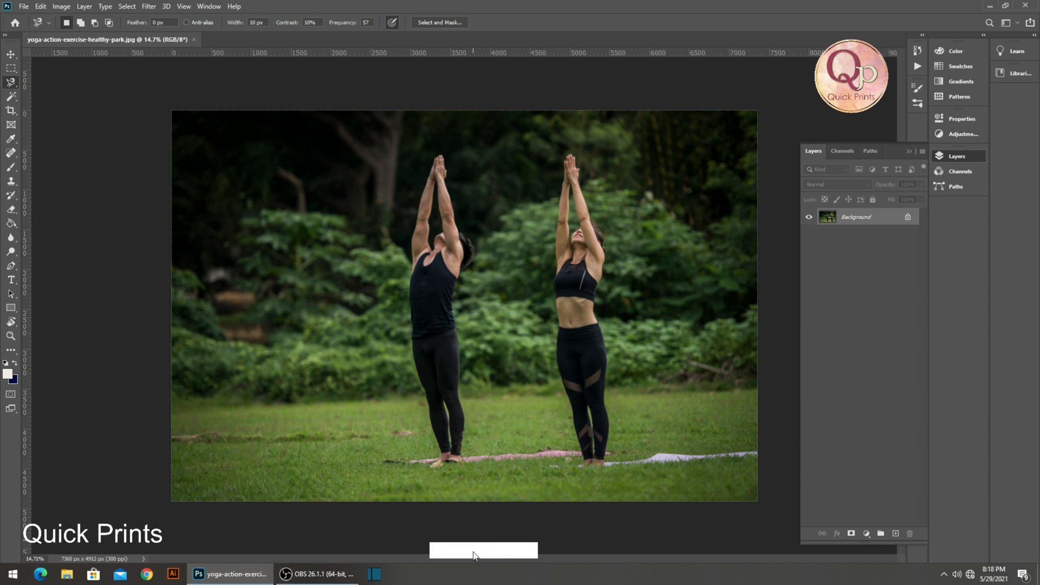
pyautogui.click(10, 68)
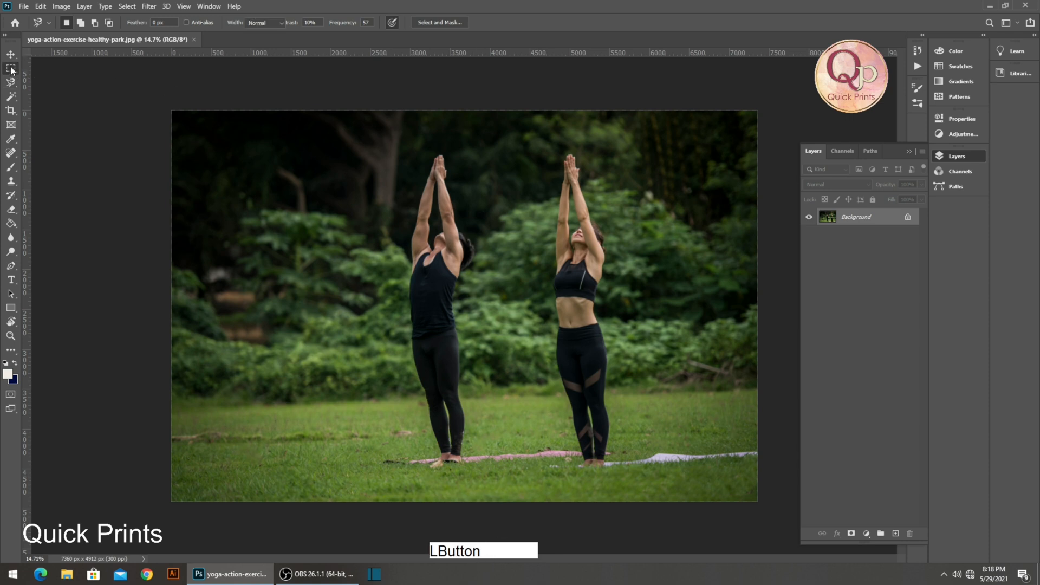
pyautogui.press('space')
pyautogui.keyDown('ctrl'); pyautogui.click(531, 298); pyautogui.keyUp('ctrl')
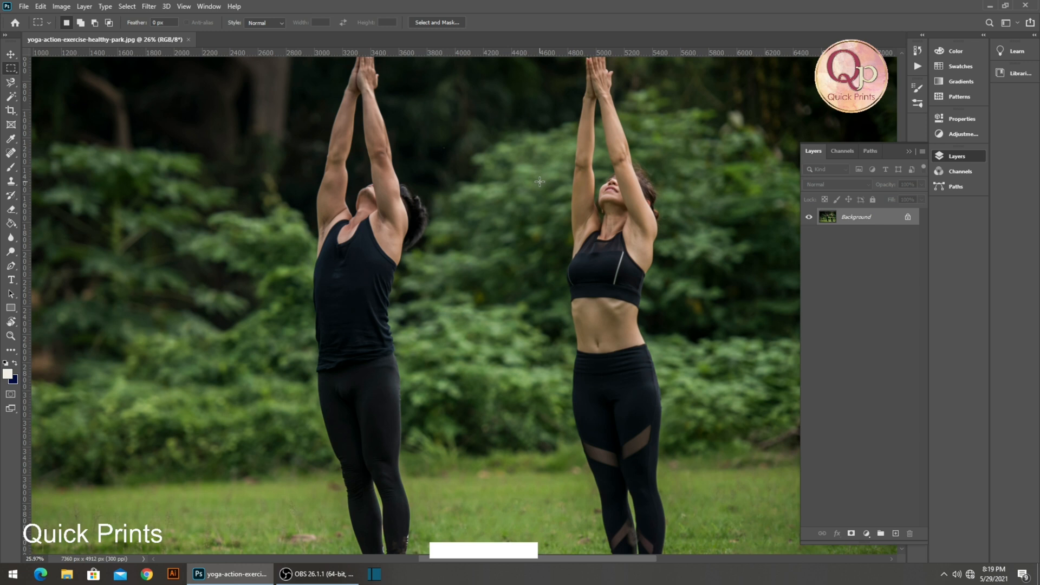
pyautogui.moveTo(441, 193); pyautogui.dragTo(422, 196)
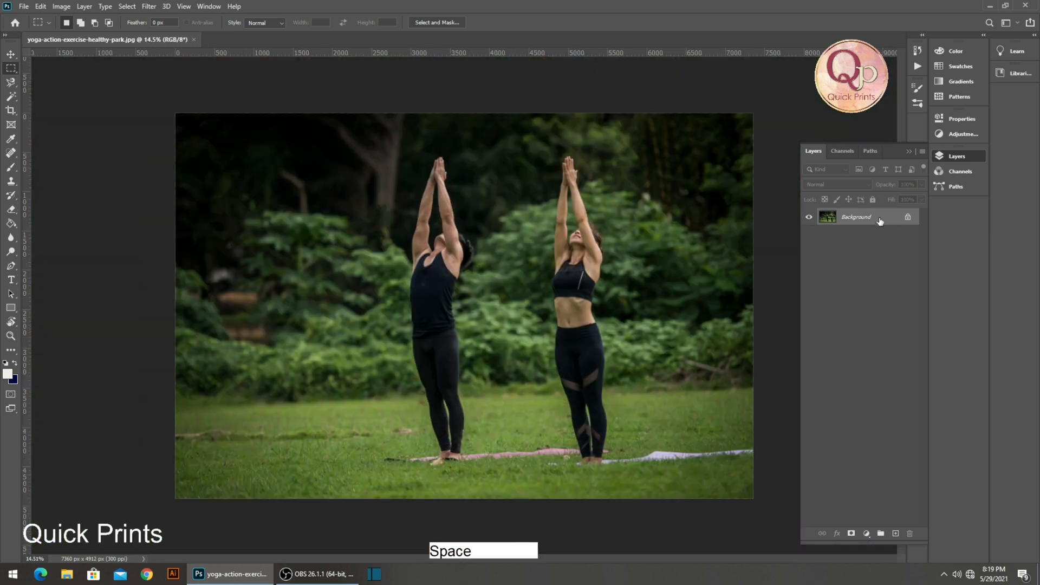
pyautogui.press('ctrl')
pyautogui.hotkey('ctrl', 'j')
# Start a Magnetic Lasso outline at the man's raised hands and trace over the fingertips to the thumb.
pyautogui.moveTo(432, 233); pyautogui.dragTo(473, 216)
pyautogui.moveTo(428, 166); pyautogui.dragTo(467, 146)
pyautogui.moveTo(467, 146); pyautogui.dragTo(297, 193)
pyautogui.moveTo(11, 82)
pyautogui.mouseDown()
pyautogui.moveTo(47, 83)
pyautogui.moveTo(65, 101)
pyautogui.mouseUp()
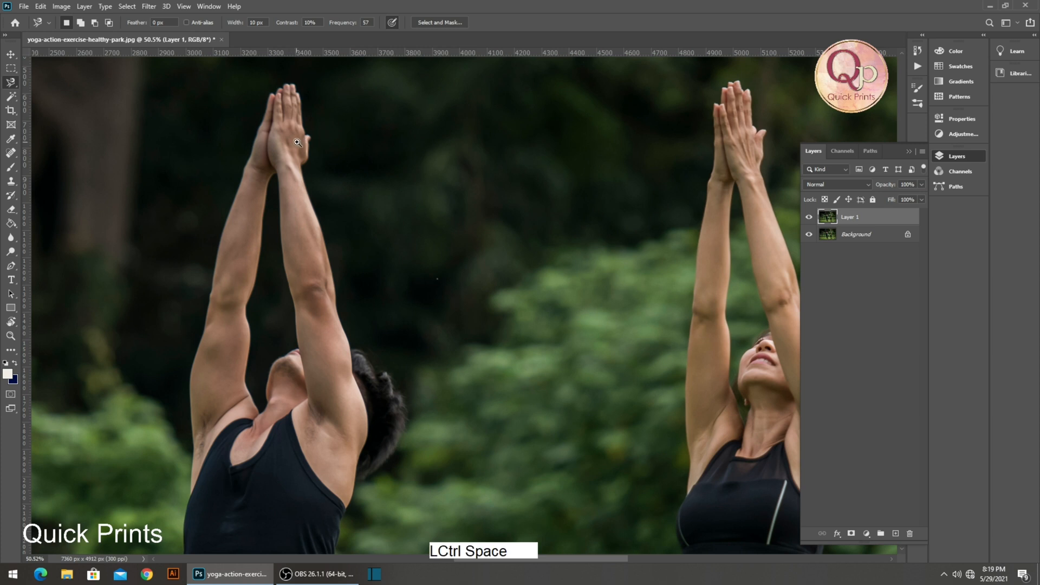
pyautogui.moveTo(327, 135); pyautogui.dragTo(286, 142)
pyautogui.moveTo(304, 213); pyautogui.dragTo(322, 213)
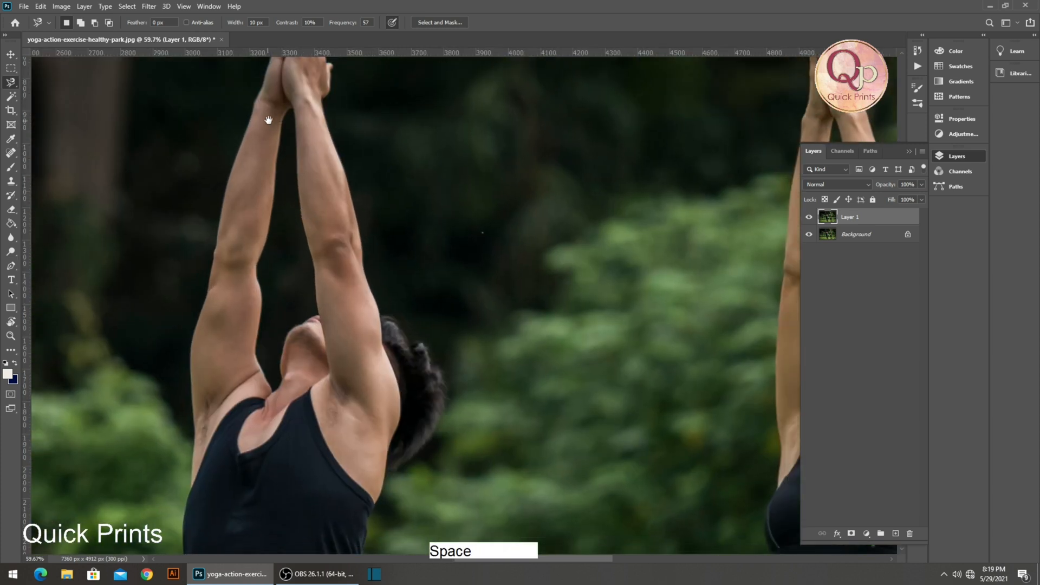
pyautogui.moveTo(271, 116); pyautogui.dragTo(217, 217)
pyautogui.moveTo(220, 128); pyautogui.dragTo(241, 97)
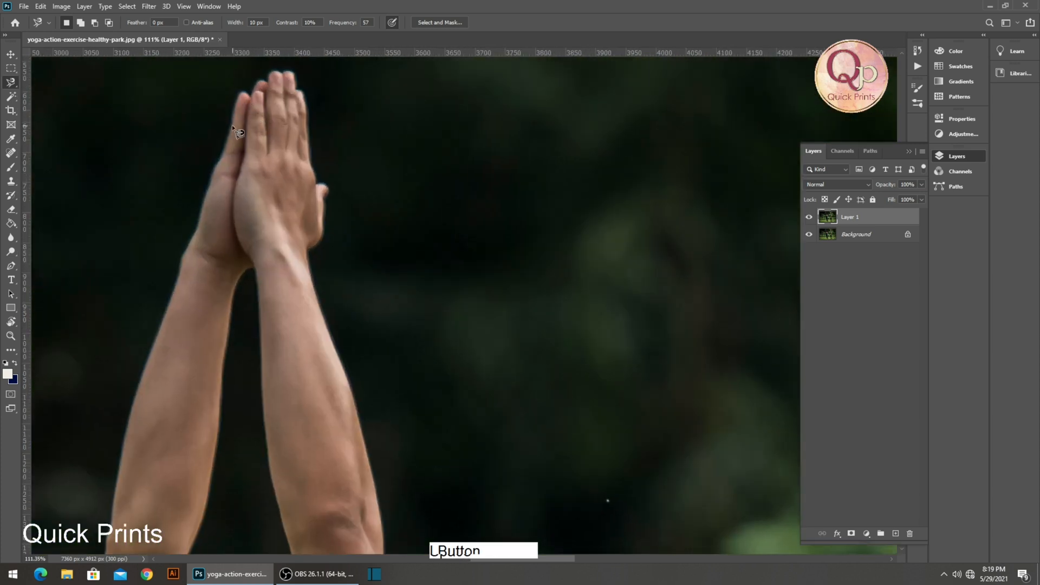
pyautogui.click(236, 94)
pyautogui.click(296, 82)
pyautogui.click(321, 185)
# Continue the lasso outline around the thumb and wrist and down the outer edge of the arm to the hair.
pyautogui.press('space')
pyautogui.moveTo(332, 201); pyautogui.dragTo(308, 113)
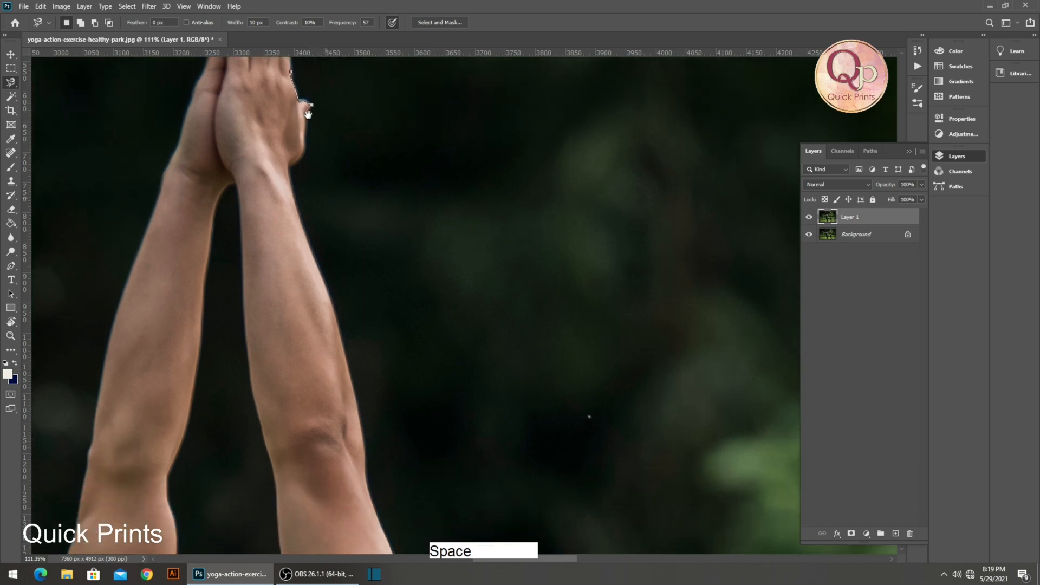
pyautogui.click(307, 121)
pyautogui.click(296, 177)
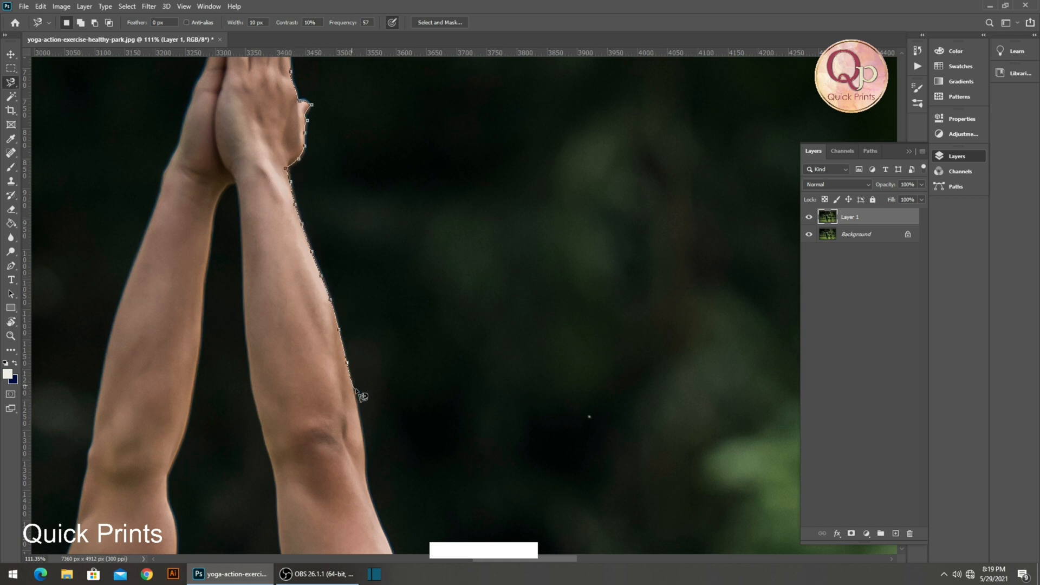
pyautogui.press('space')
pyautogui.moveTo(354, 395)
pyautogui.mouseDown()
pyautogui.moveTo(302, 214)
pyautogui.moveTo(304, 174)
pyautogui.mouseUp()
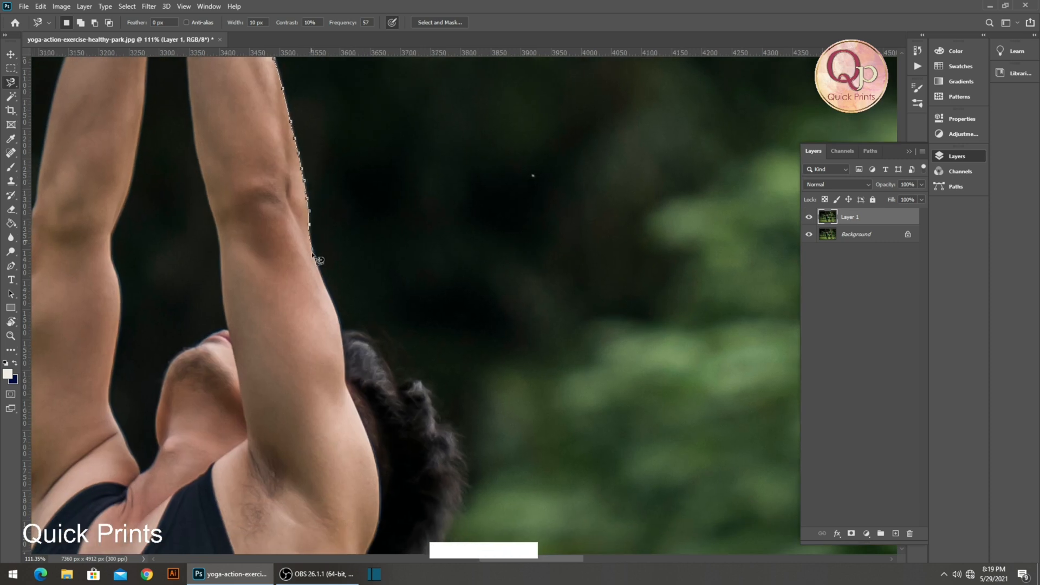
pyautogui.press('space')
pyautogui.moveTo(318, 261); pyautogui.dragTo(298, 197)
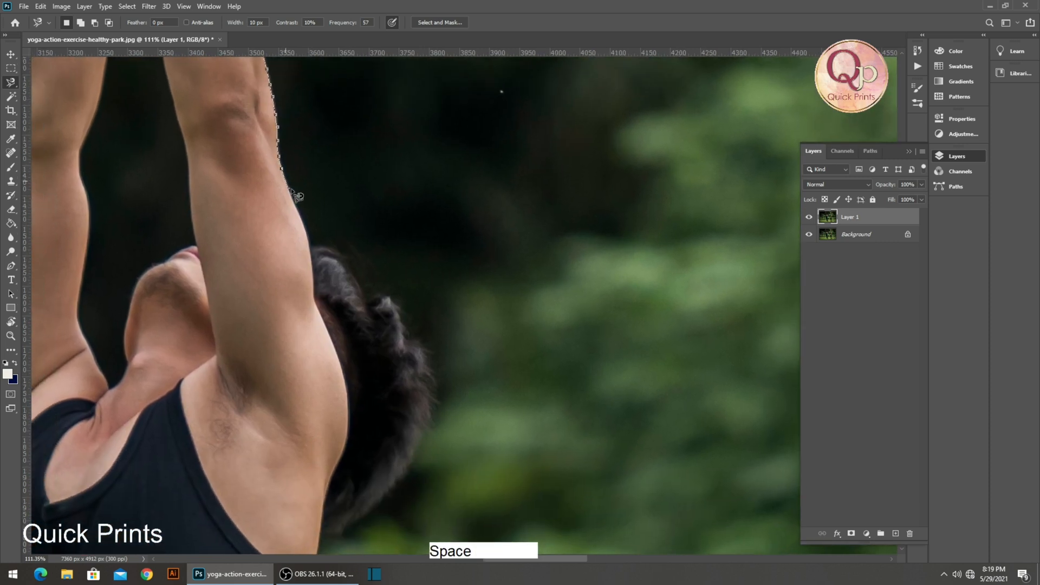
pyautogui.click(310, 238)
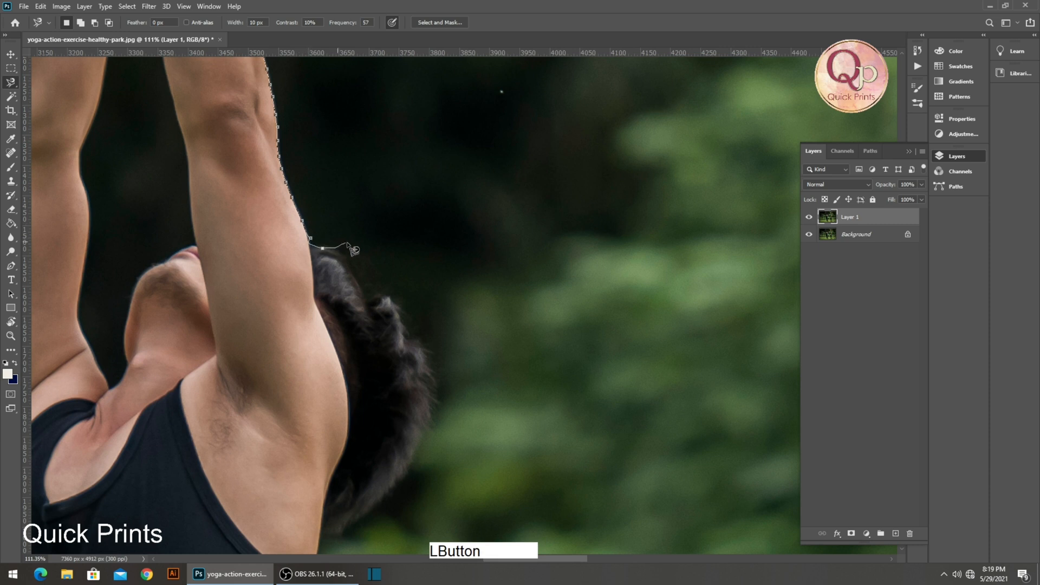
# Trace the lasso loosely around the back of the man's hair and down to the armpit.
pyautogui.click(382, 273)
pyautogui.click(417, 301)
pyautogui.click(440, 366)
pyautogui.click(442, 399)
pyautogui.click(425, 449)
pyautogui.press('space')
pyautogui.moveTo(416, 463)
pyautogui.mouseDown()
pyautogui.moveTo(418, 293)
pyautogui.moveTo(396, 238)
pyautogui.moveTo(399, 258)
pyautogui.moveTo(371, 291)
pyautogui.moveTo(306, 321)
pyautogui.moveTo(350, 215)
pyautogui.moveTo(344, 170)
pyautogui.mouseUp()
pyautogui.click(397, 238)
pyautogui.click(306, 322)
# Trace the lasso down the back edge of the man's tank top to its hem.
pyautogui.press('space')
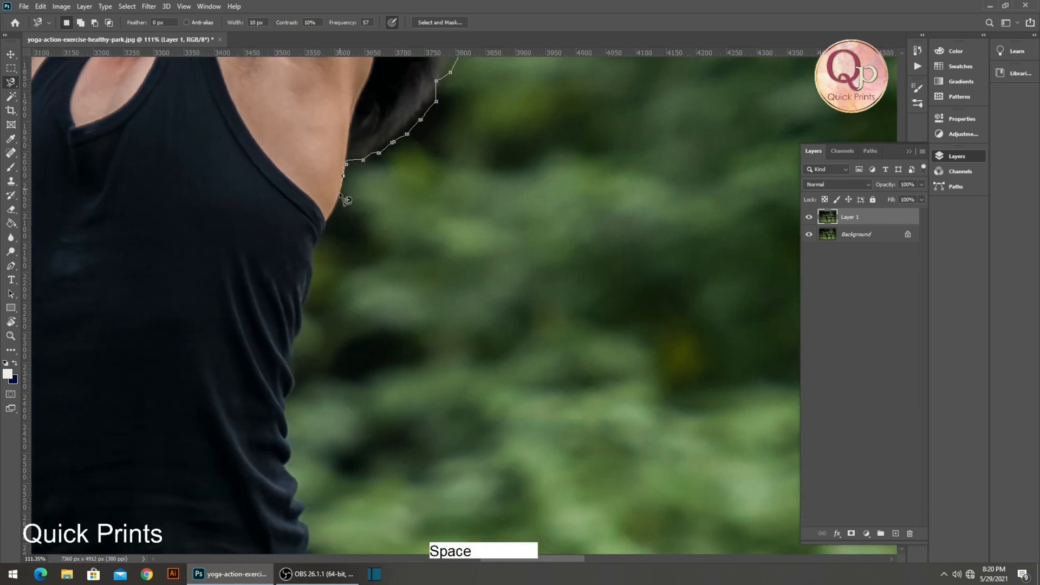
pyautogui.moveTo(319, 264)
pyautogui.mouseDown()
pyautogui.moveTo(303, 333)
pyautogui.moveTo(288, 349)
pyautogui.moveTo(288, 469)
pyautogui.moveTo(229, 278)
pyautogui.moveTo(251, 292)
pyautogui.mouseUp()
pyautogui.press('space')
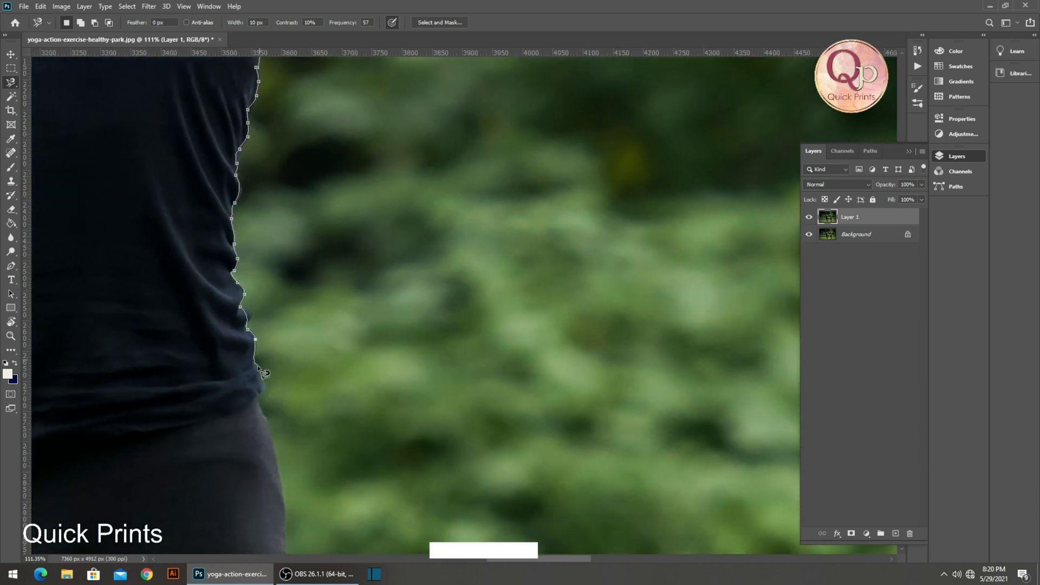
pyautogui.click(262, 394)
pyautogui.press('space')
pyautogui.moveTo(262, 394); pyautogui.dragTo(288, 216)
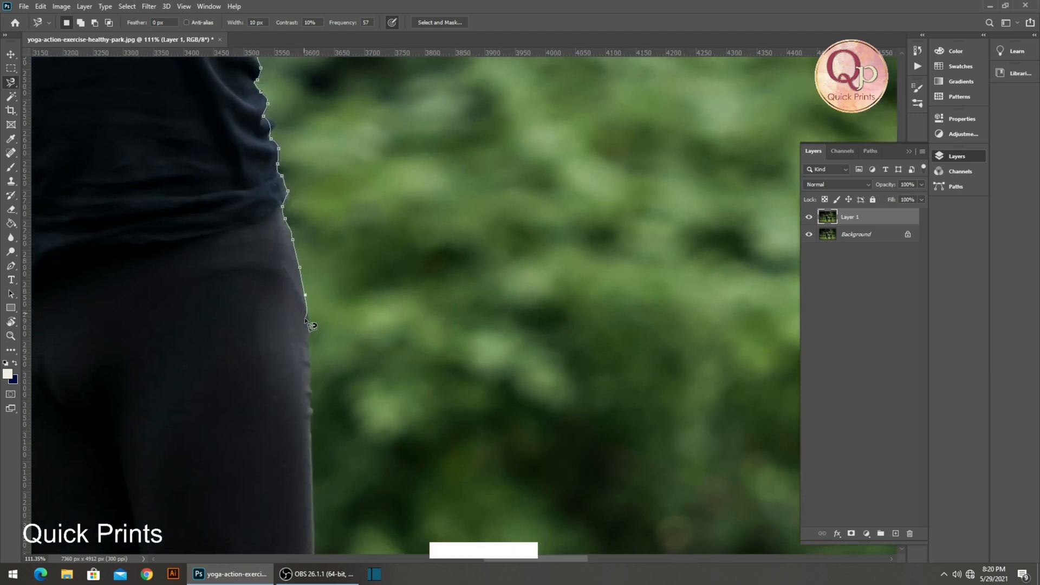
# Continue the lasso outline down the hip and the back of the thigh to the knee.
pyautogui.click(316, 364)
pyautogui.press('space')
pyautogui.moveTo(316, 366); pyautogui.dragTo(308, 266)
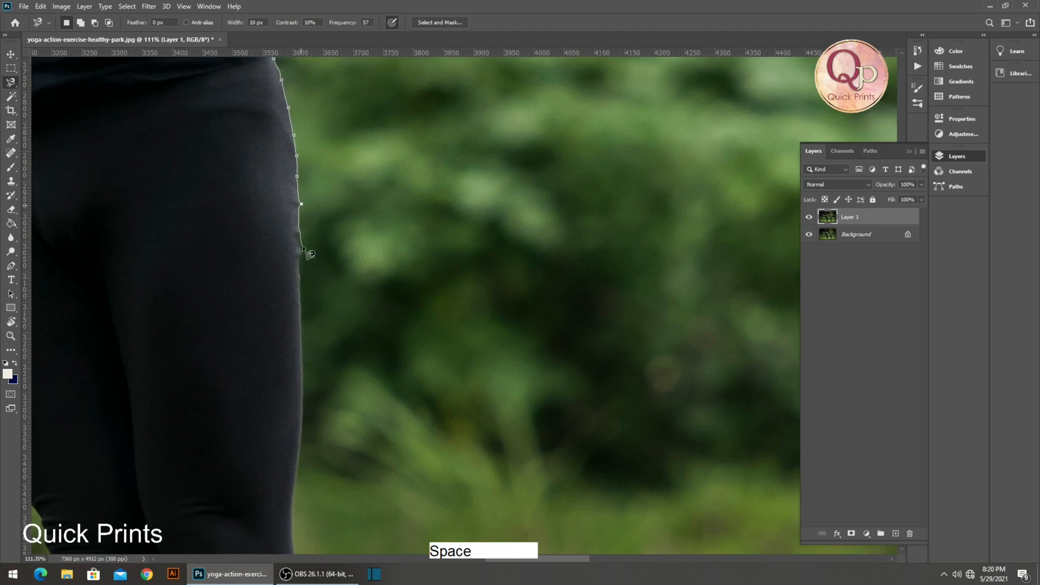
pyautogui.click(301, 297)
pyautogui.press('space')
pyautogui.moveTo(302, 377); pyautogui.dragTo(274, 173)
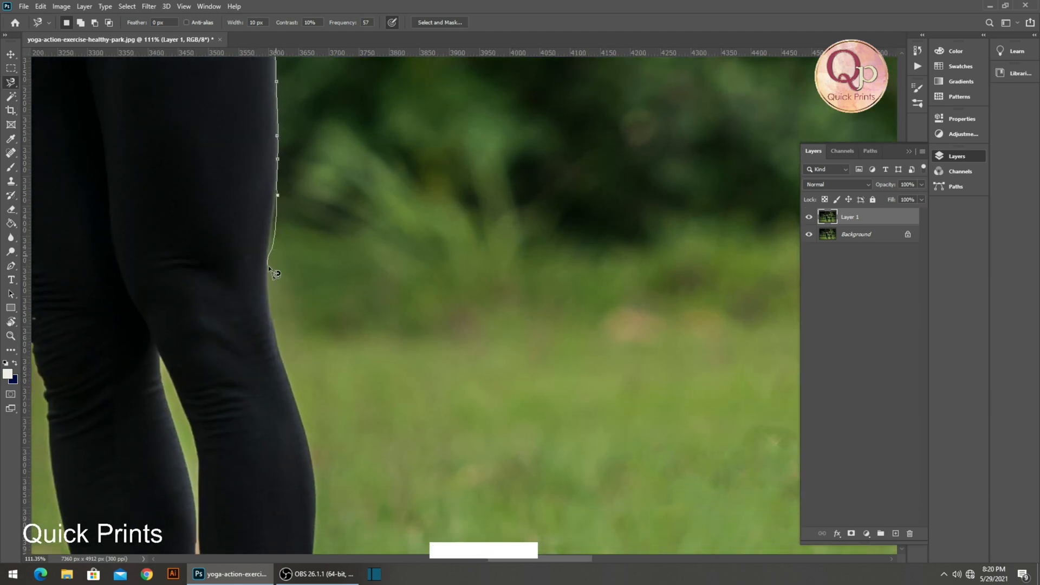
# Remove the last misplaced anchor points behind the knee and retrace the outline down the calf toward the ankle.
pyautogui.press('BackSpace')
pyautogui.press('BackSpace')
pyautogui.press('BackSpace')
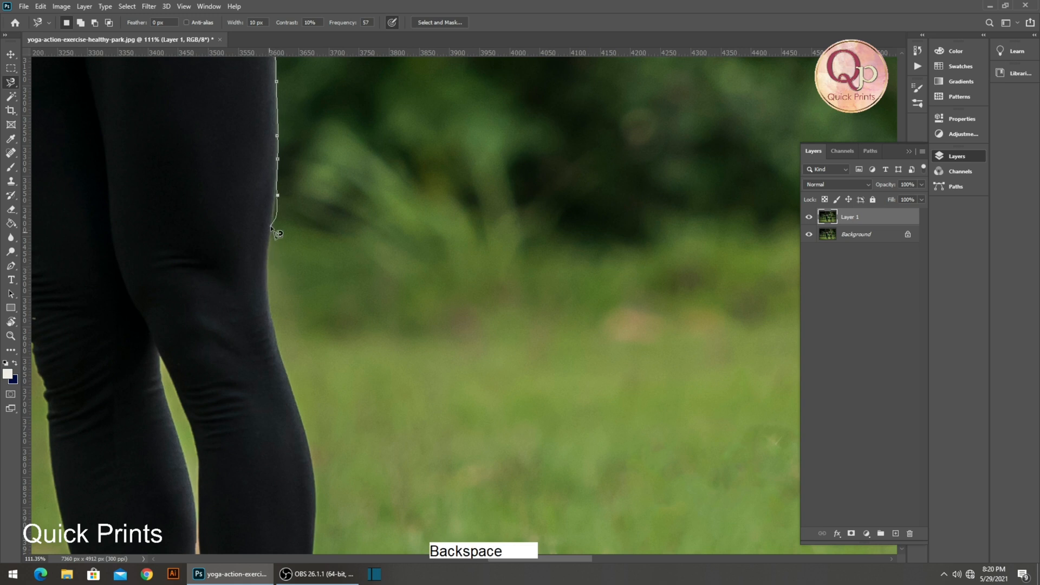
pyautogui.click(271, 228)
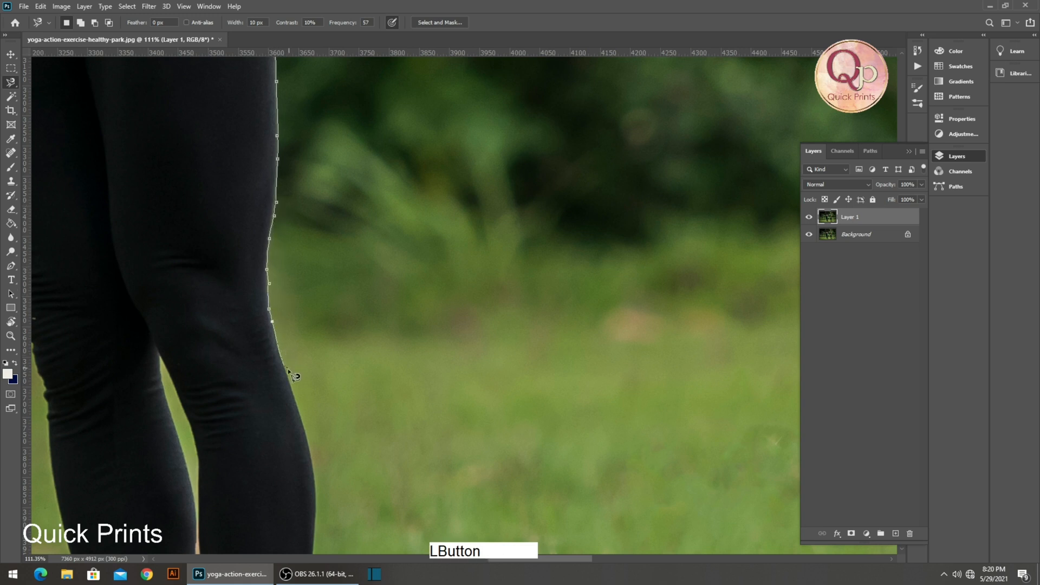
pyautogui.moveTo(303, 409); pyautogui.dragTo(287, 255)
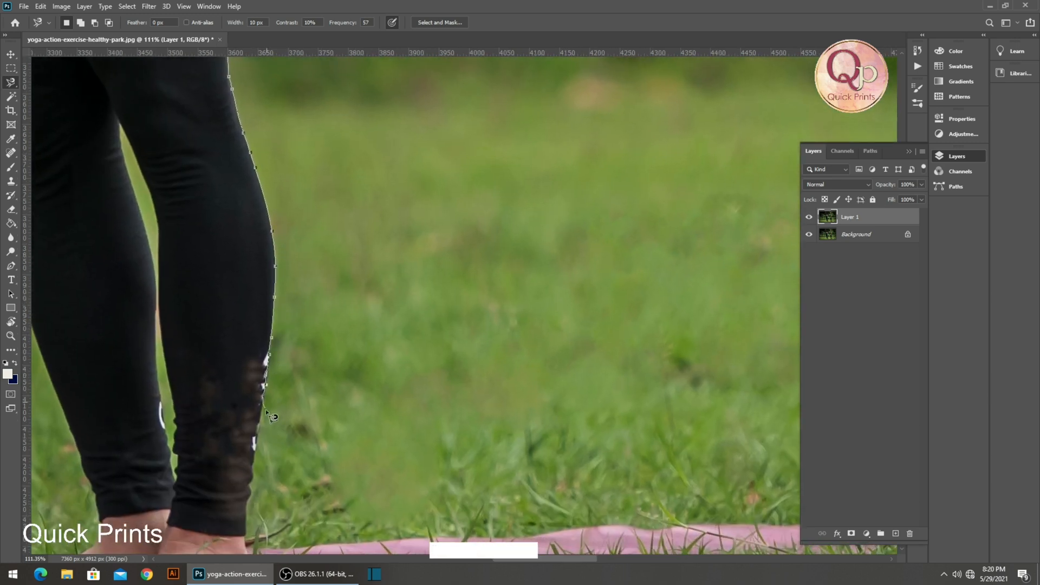
pyautogui.moveTo(265, 455); pyautogui.dragTo(303, 268)
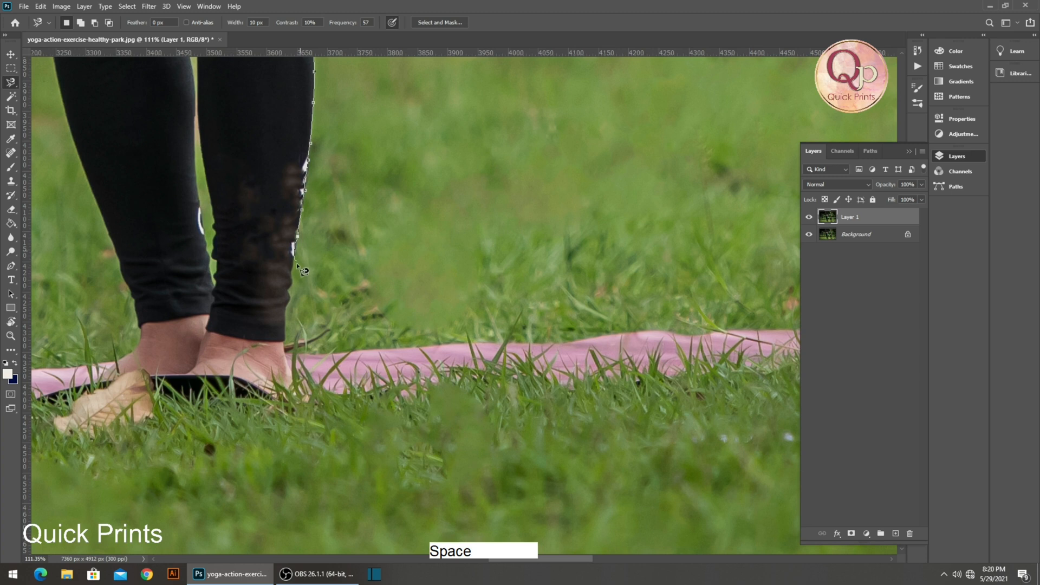
# Trace the lasso across both legging cuffs above the feet and up the front leg toward the knee.
pyautogui.click(286, 340)
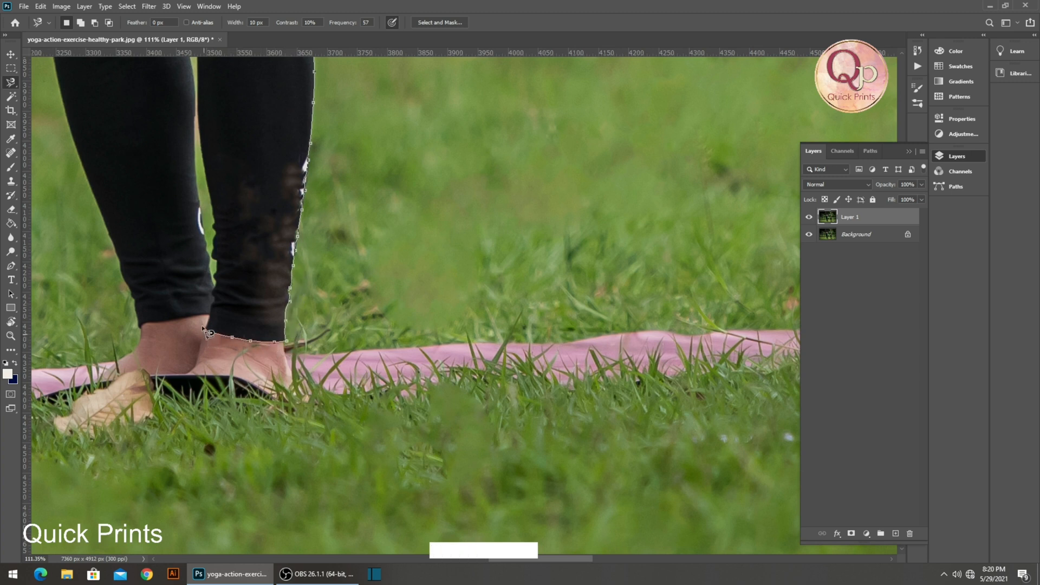
pyautogui.press('space')
pyautogui.moveTo(144, 333); pyautogui.dragTo(197, 379)
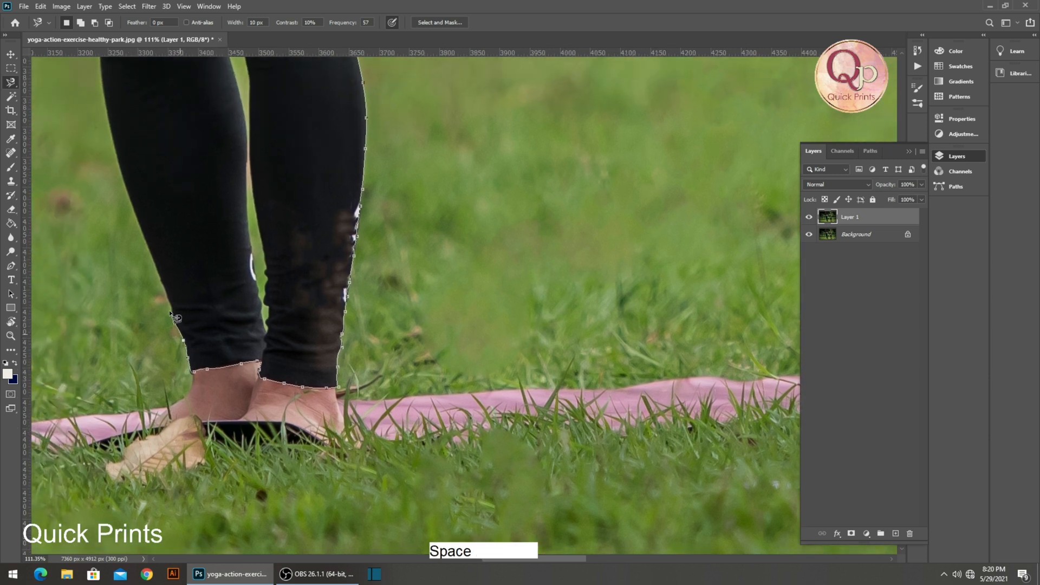
pyautogui.moveTo(155, 274); pyautogui.dragTo(239, 443)
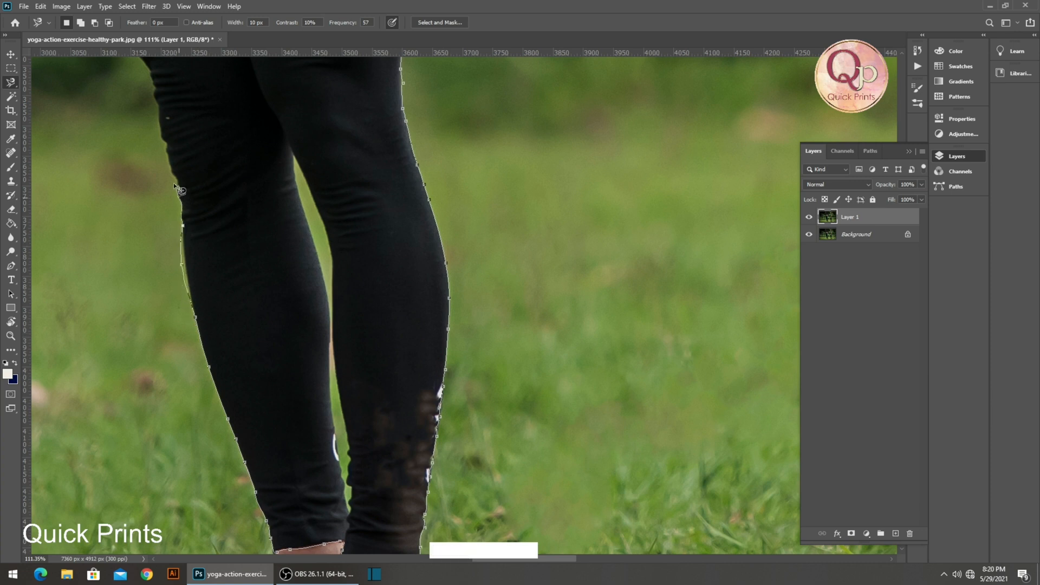
# Remove the stray anchor points at the front of the knee and retrace its edge up to the lower thigh.
pyautogui.press('space')
pyautogui.moveTo(163, 89); pyautogui.dragTo(379, 406)
pyautogui.press('BackSpace')
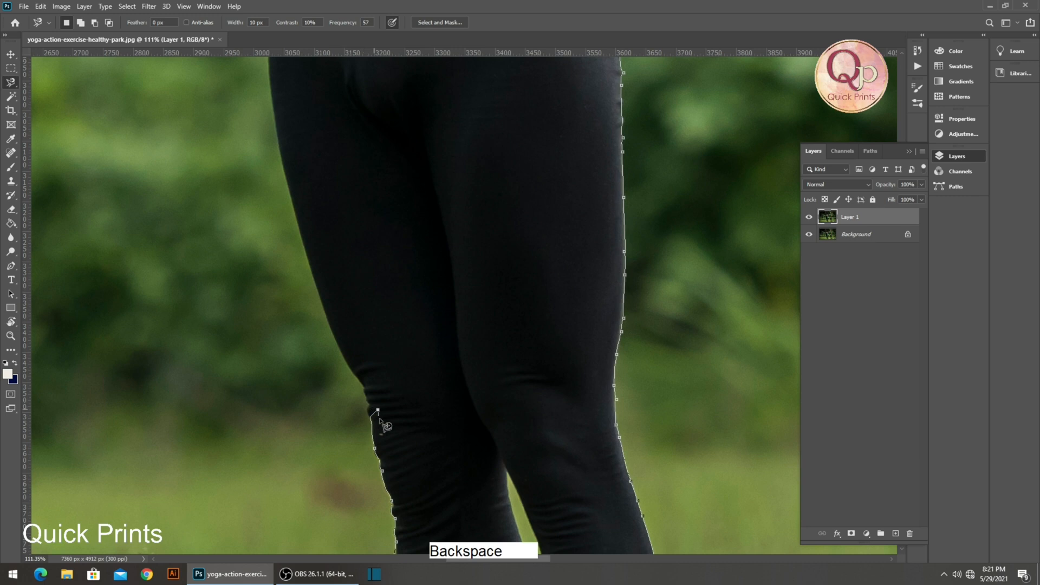
pyautogui.click(374, 426)
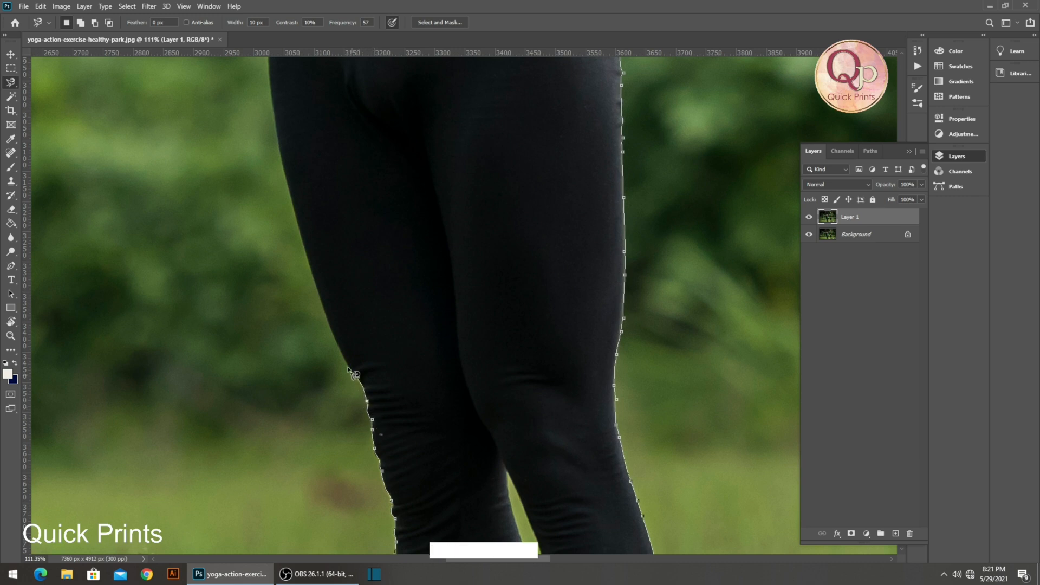
pyautogui.press('BackSpace')
pyautogui.click(331, 319)
# Continue the lasso outline up the front of the man's thigh, around the shirt hem and along his lower torso.
pyautogui.press('space')
pyautogui.click(275, 110)
pyautogui.moveTo(281, 411); pyautogui.dragTo(282, 409)
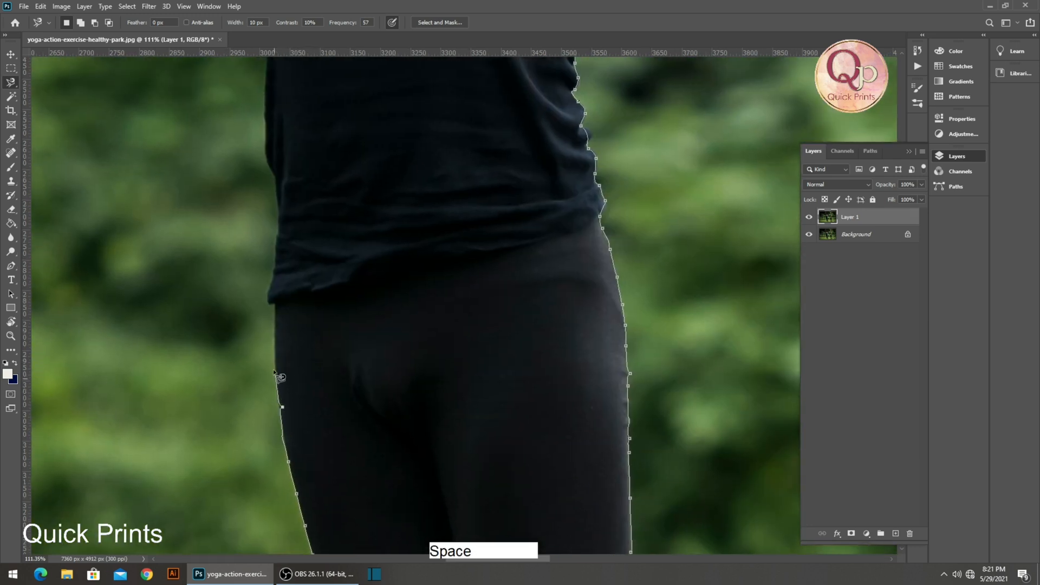
pyautogui.click(275, 310)
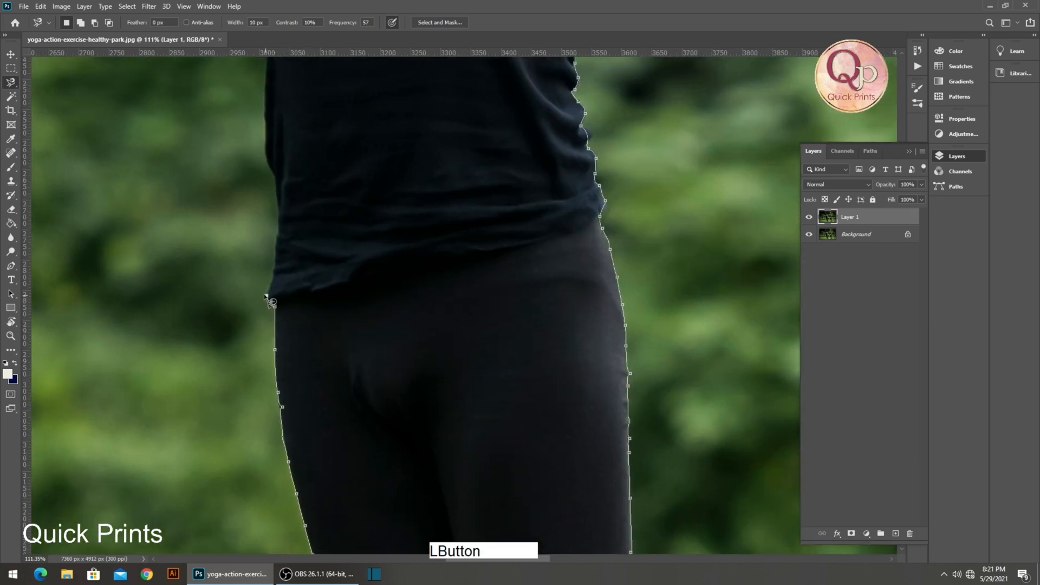
pyautogui.click(278, 211)
pyautogui.press('space')
pyautogui.moveTo(278, 193)
pyautogui.mouseDown()
pyautogui.moveTo(246, 308)
pyautogui.moveTo(237, 400)
pyautogui.mouseUp()
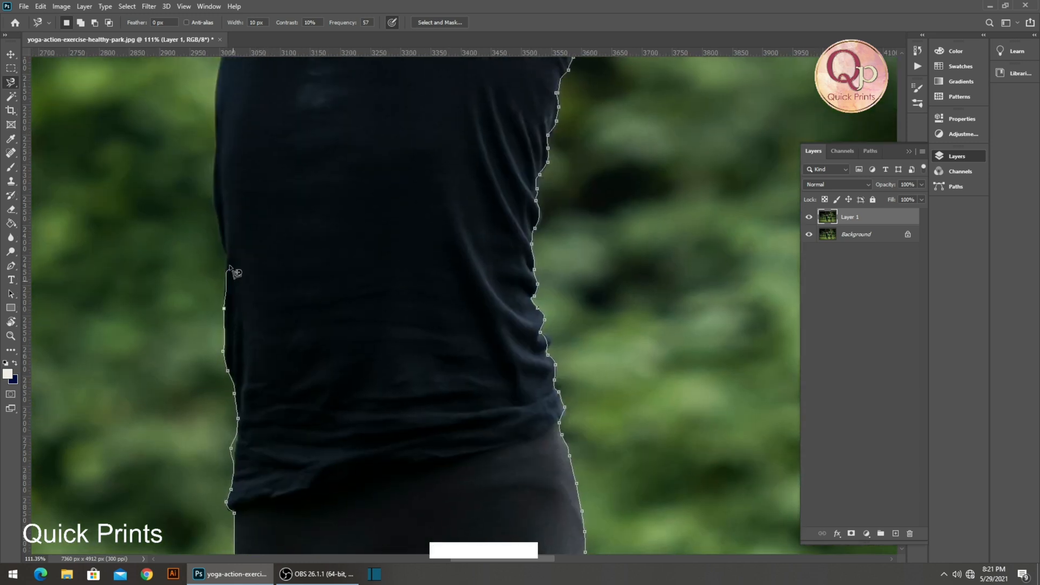
# Trace the front of the tank top up to the armpit, replacing the misplaced anchor point beside the chest.
pyautogui.press('space')
pyautogui.moveTo(220, 116); pyautogui.dragTo(279, 411)
pyautogui.click(279, 412)
pyautogui.press('BackSpace')
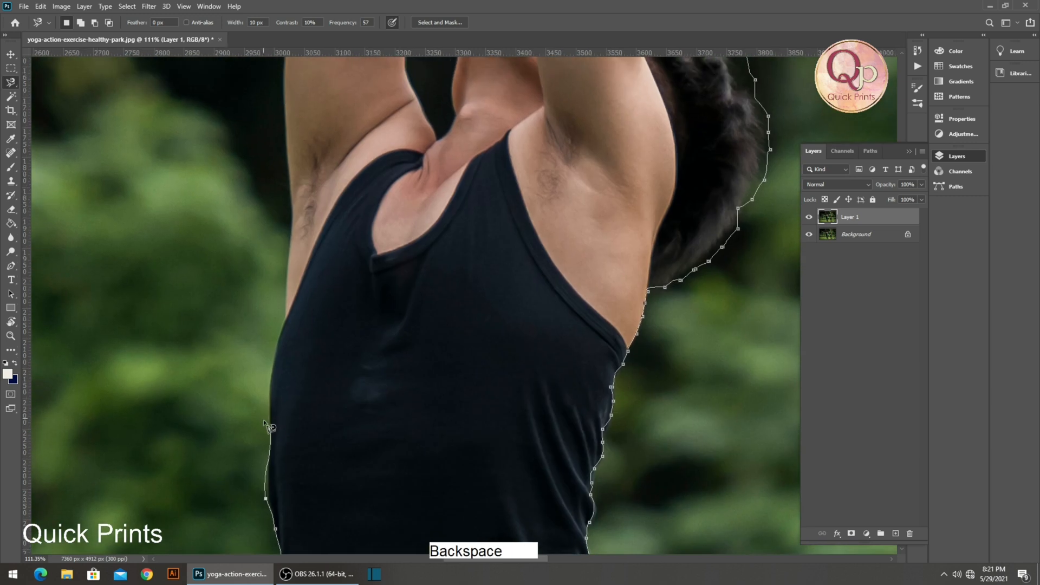
pyautogui.click(268, 417)
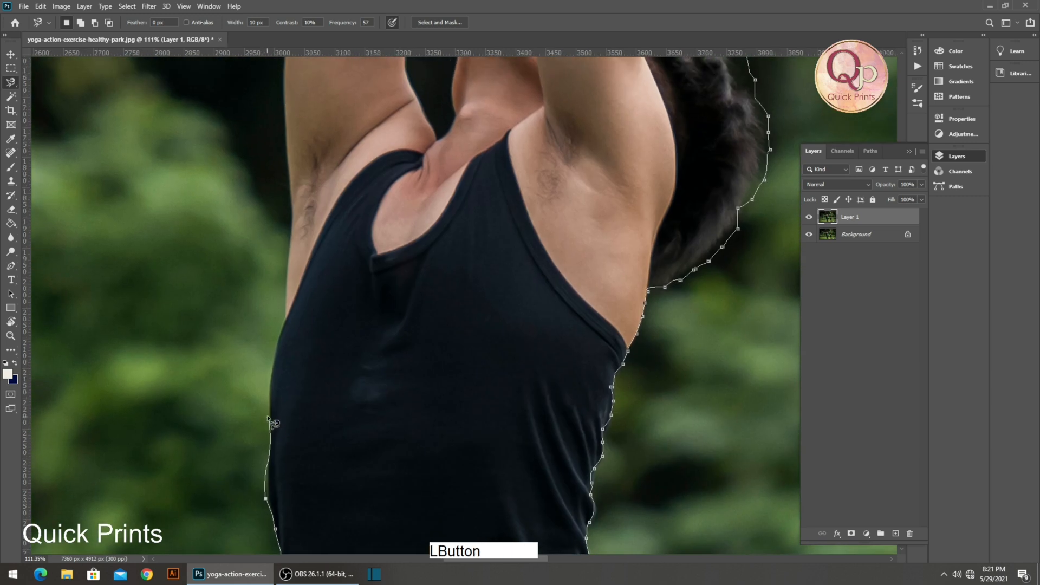
pyautogui.click(286, 307)
# Continue the lasso outline from the armpit along the outer edge of the upper arm to the elbow.
pyautogui.press('space')
pyautogui.moveTo(286, 168); pyautogui.dragTo(322, 391)
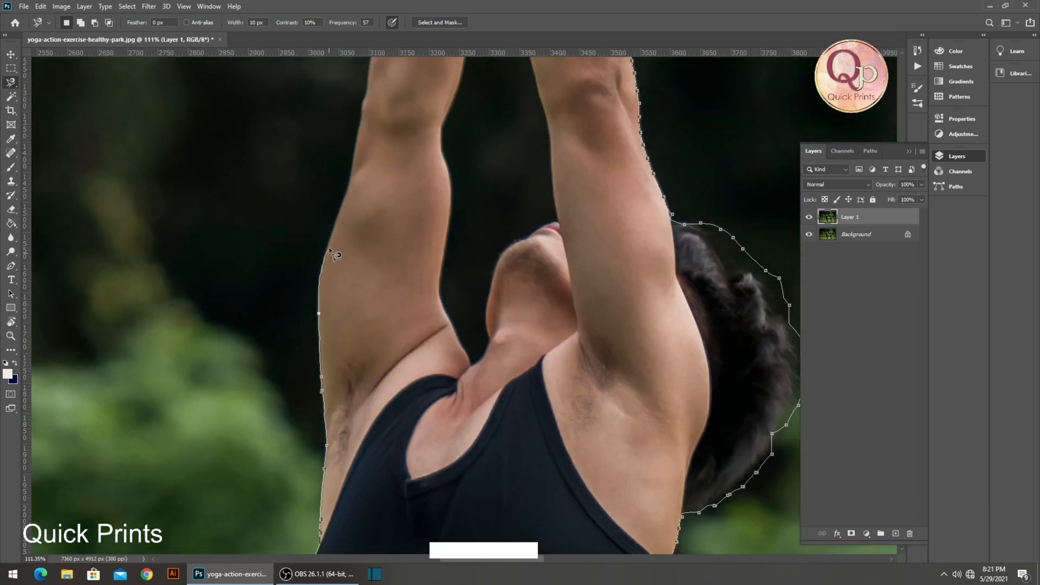
pyautogui.press('space')
pyautogui.moveTo(362, 118); pyautogui.dragTo(317, 366)
# Remove the stray anchor points at the elbow and retrace the outer edge of the forearm toward the wrist.
pyautogui.press('BackSpace')
pyautogui.click(309, 364)
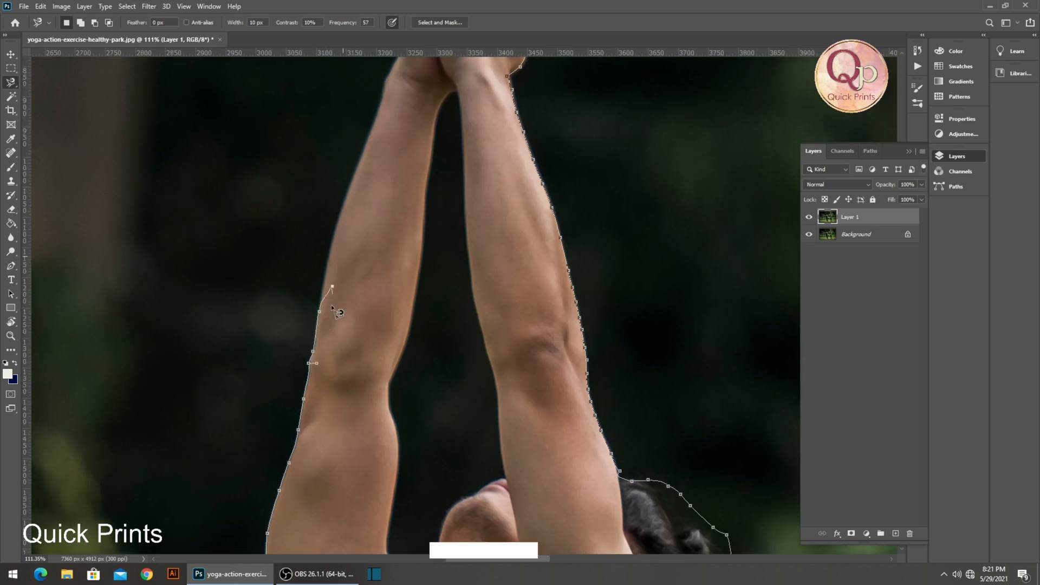
pyautogui.press('BackSpace')
pyautogui.press('BackSpace')
pyautogui.press('BackSpace')
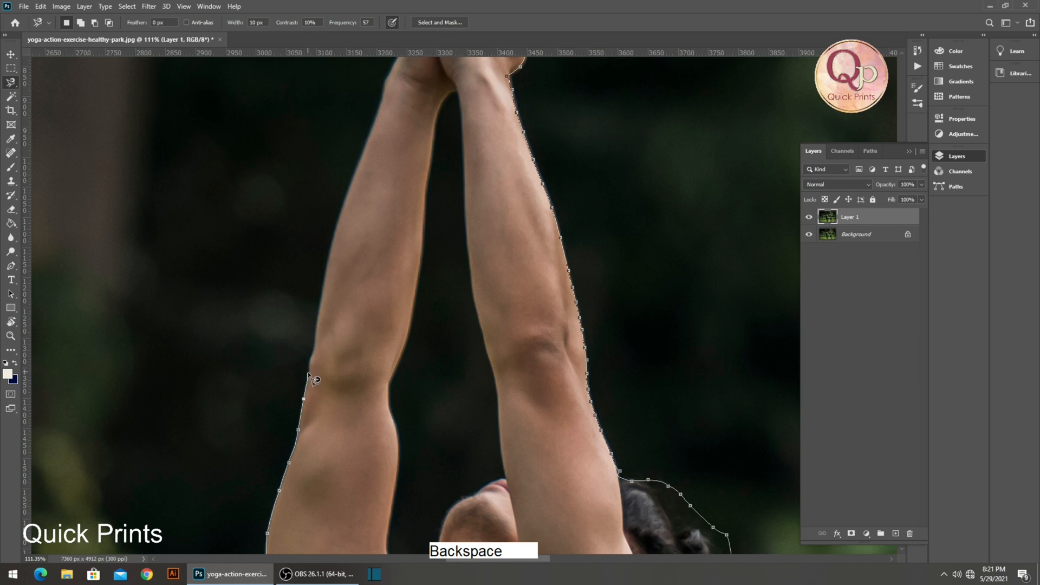
pyautogui.click(307, 373)
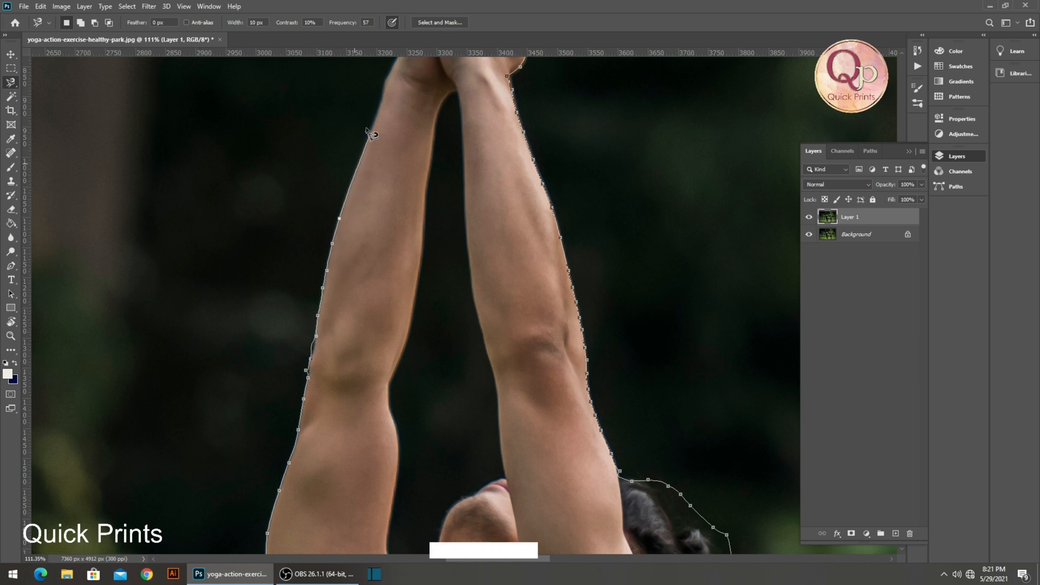
# Trace the outer edge of the hands up to the fingertips and close the lasso outline into a selection.
pyautogui.moveTo(372, 140); pyautogui.dragTo(282, 337)
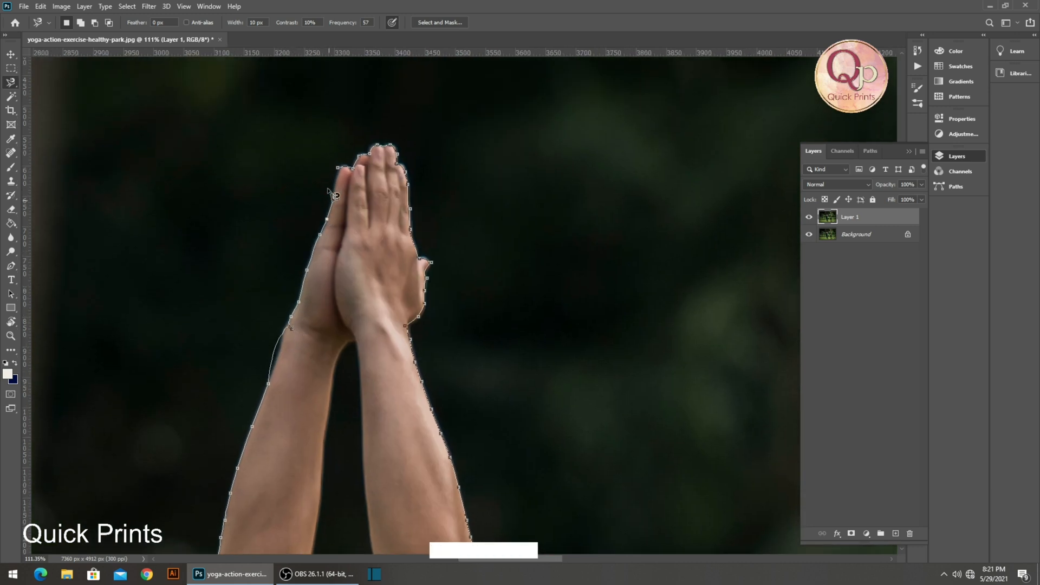
pyautogui.doubleClick(344, 174)
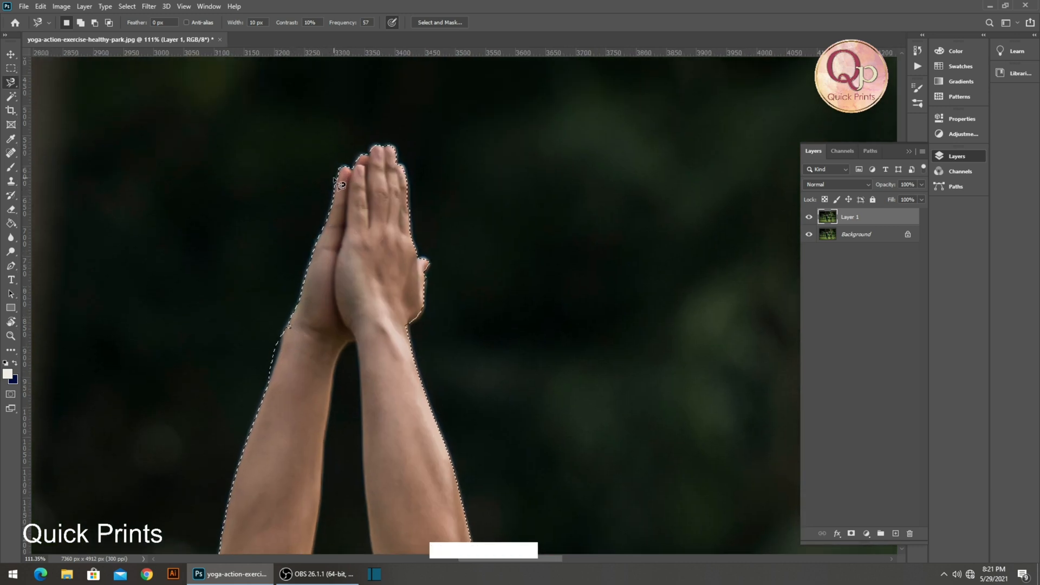
# Examine the completed selection around the man from his raised hands down to his feet.
pyautogui.scroll(-5, 357, 155)
pyautogui.scroll(-8, 403, 238)
pyautogui.scroll(6, 471, 480)
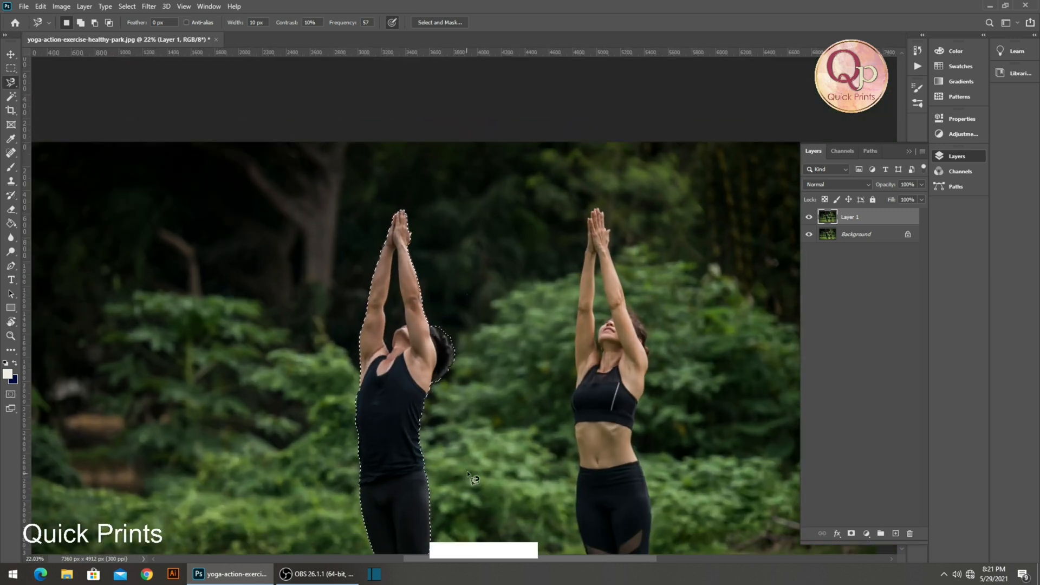
pyautogui.moveTo(429, 400); pyautogui.dragTo(363, 97)
pyautogui.scroll(-4, 365, 308)
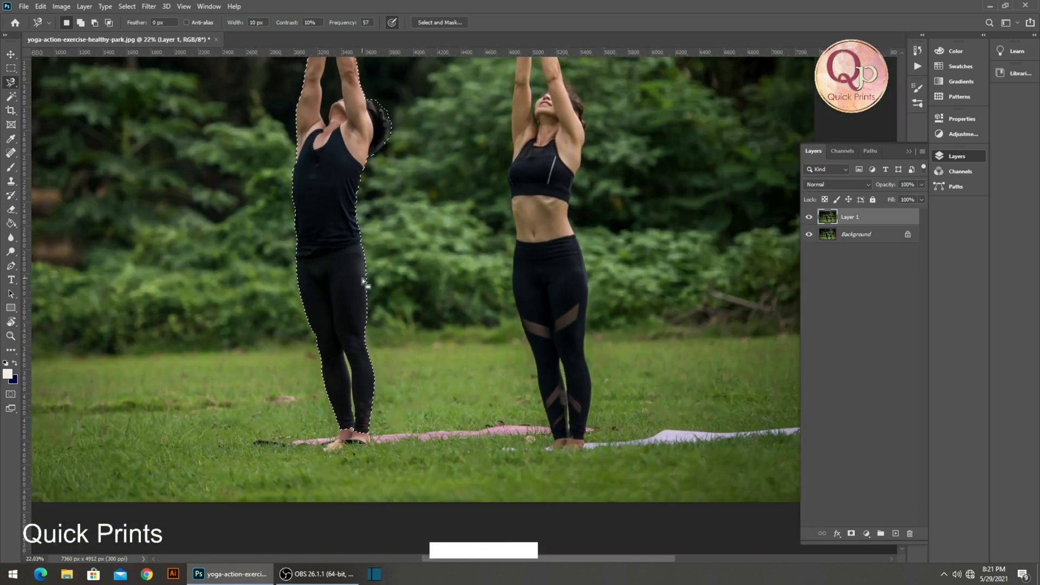
pyautogui.scroll(2, 346, 265)
pyautogui.moveTo(317, 241); pyautogui.dragTo(316, 365)
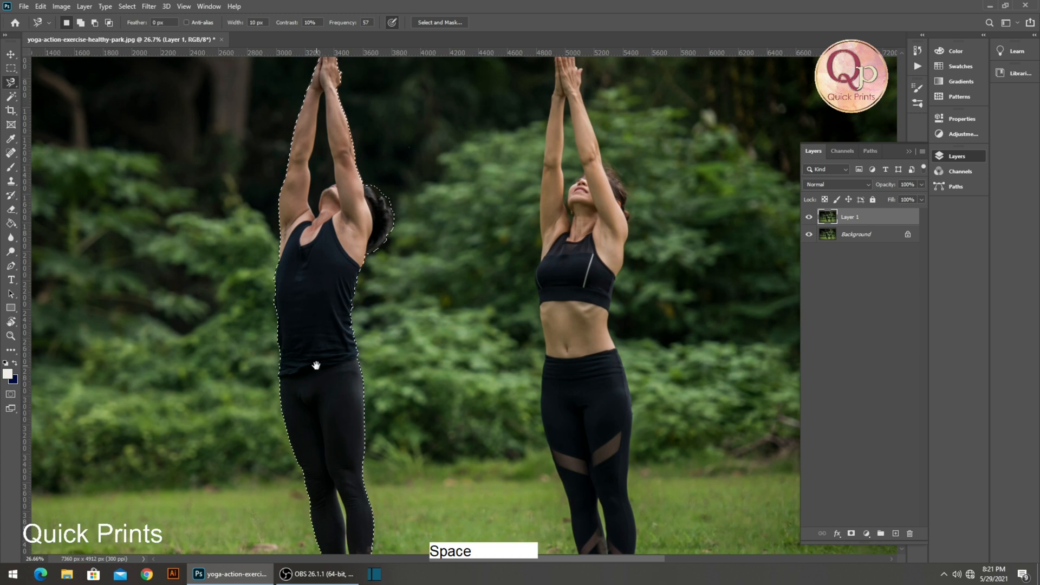
pyautogui.scroll(4, 316, 211)
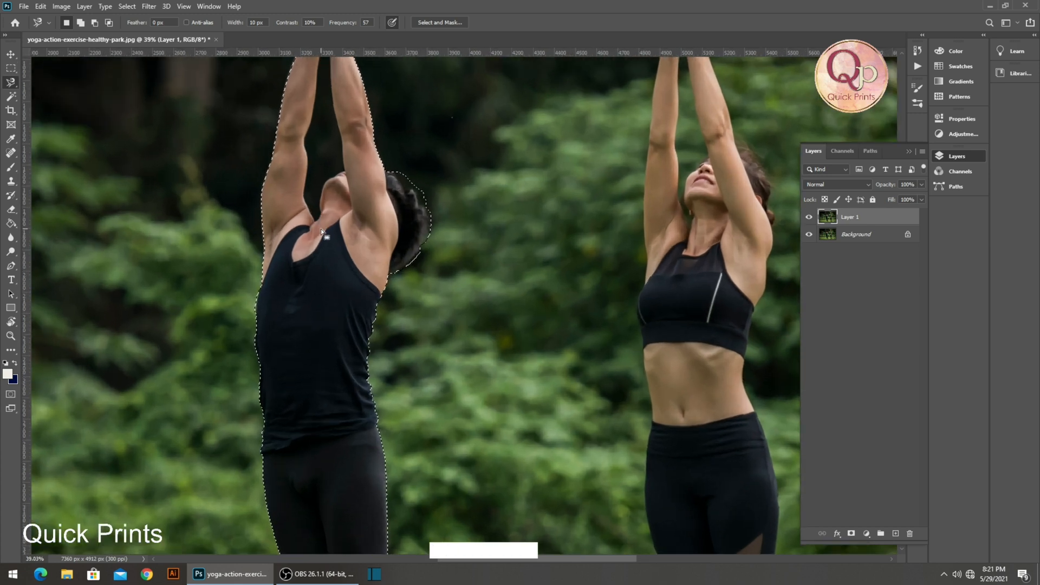
pyautogui.scroll(-2, 325, 227)
pyautogui.scroll(-3, 322, 213)
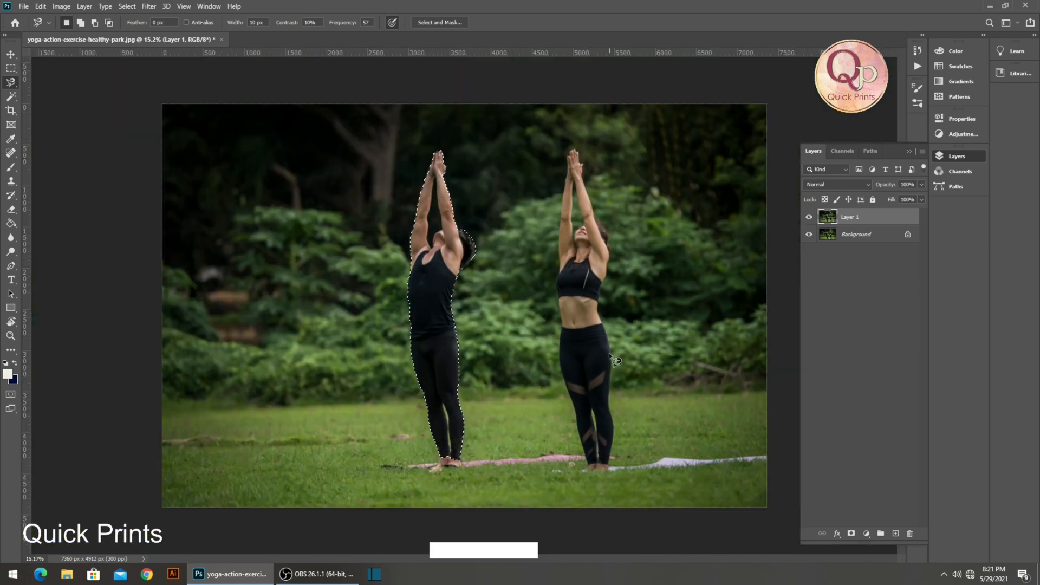
pyautogui.scroll(2, 509, 503)
pyautogui.scroll(4, 509, 503)
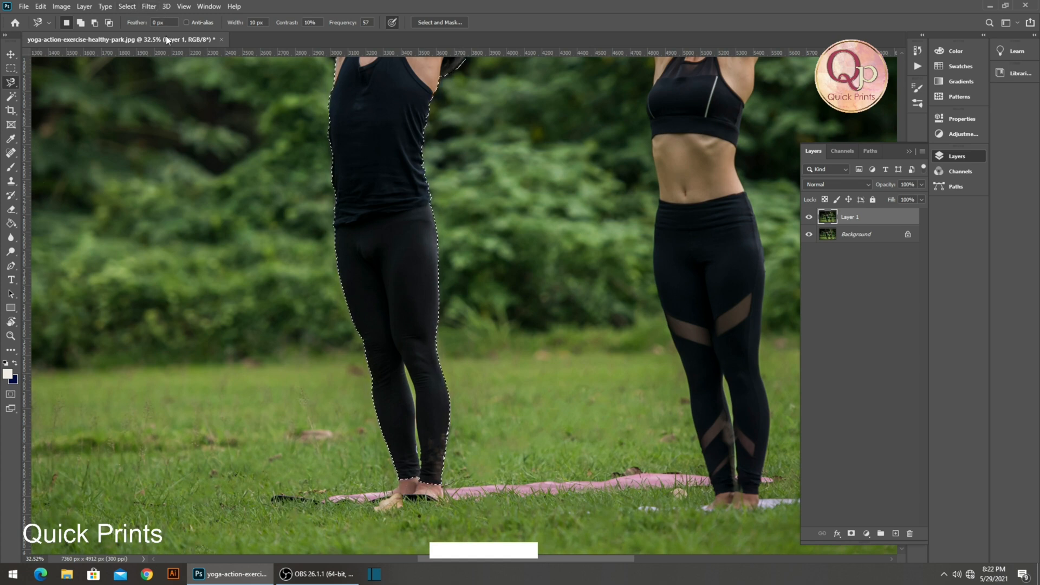
pyautogui.click(128, 6)
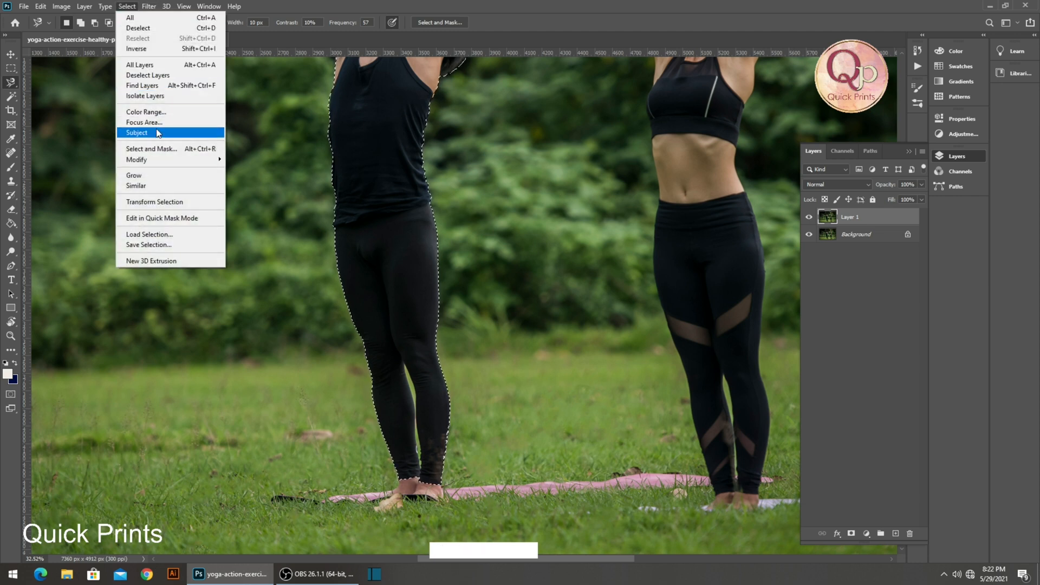
pyautogui.moveTo(157, 160)
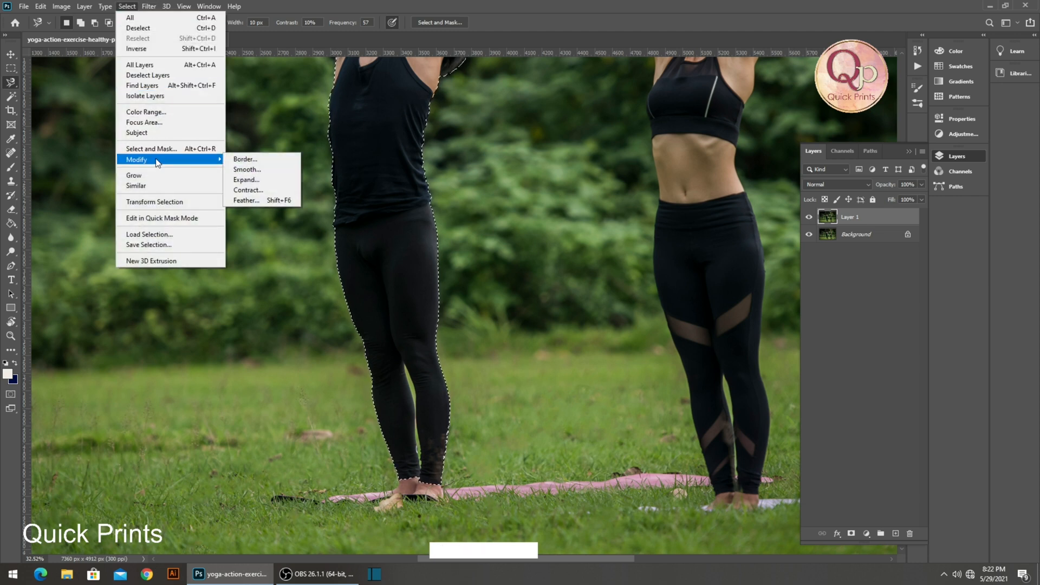
pyautogui.click(278, 182)
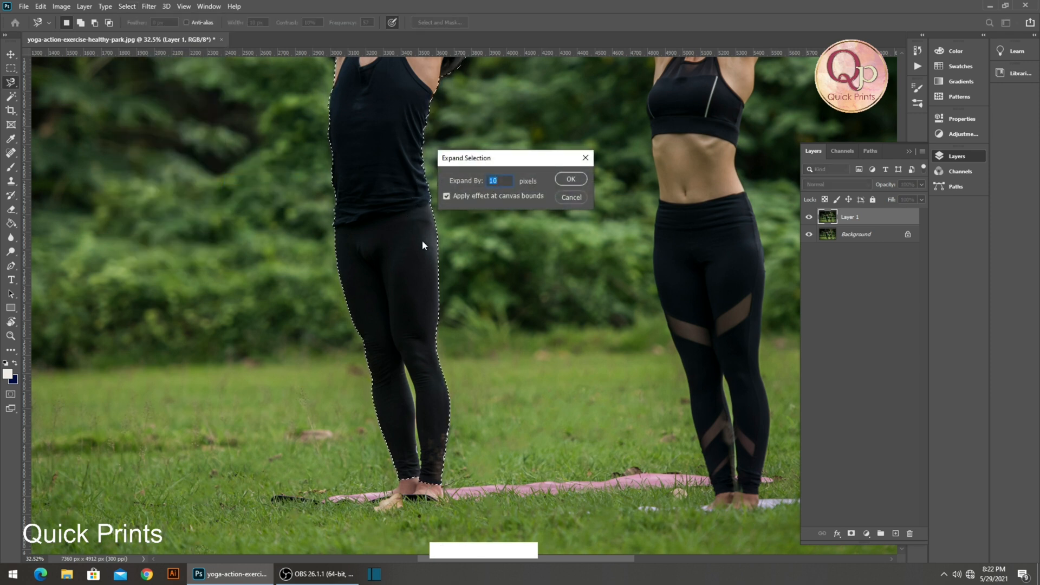
pyautogui.hotkey('ctrl', 'space')
pyautogui.keyDown('ctrl'); pyautogui.click(389, 235); pyautogui.keyUp('ctrl')
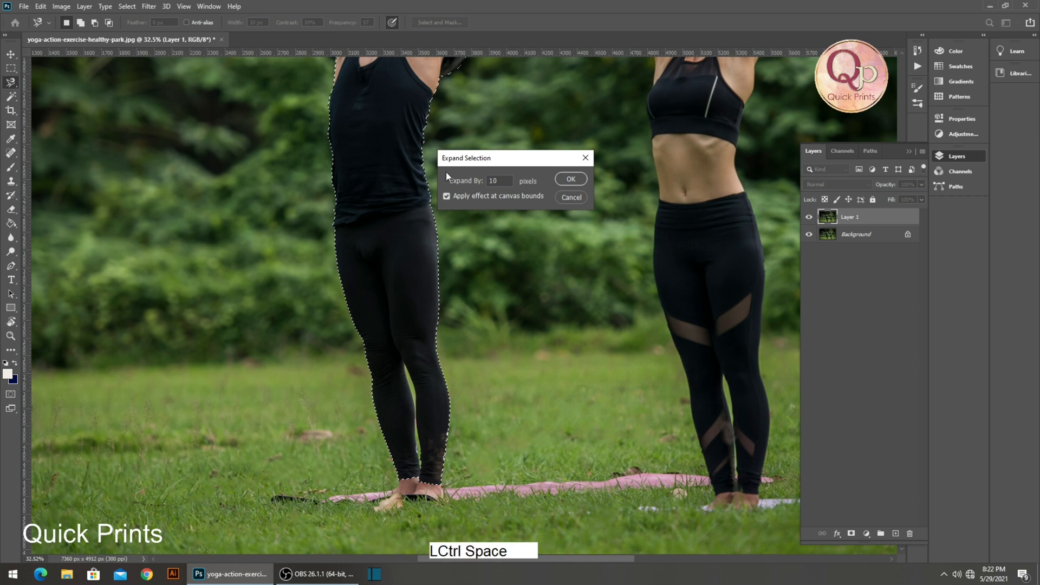
pyautogui.click(567, 200)
# Inspect closely how tightly the selection edge follows the man's upper arm and armpit.
pyautogui.moveTo(410, 82); pyautogui.dragTo(429, 86)
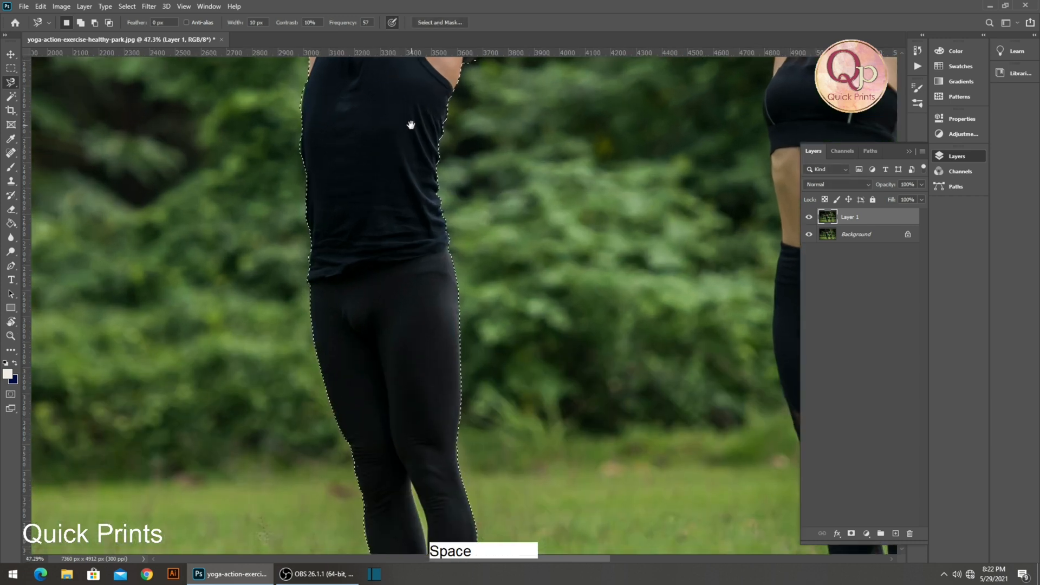
pyautogui.moveTo(411, 125); pyautogui.dragTo(377, 343)
pyautogui.moveTo(280, 218); pyautogui.dragTo(313, 273)
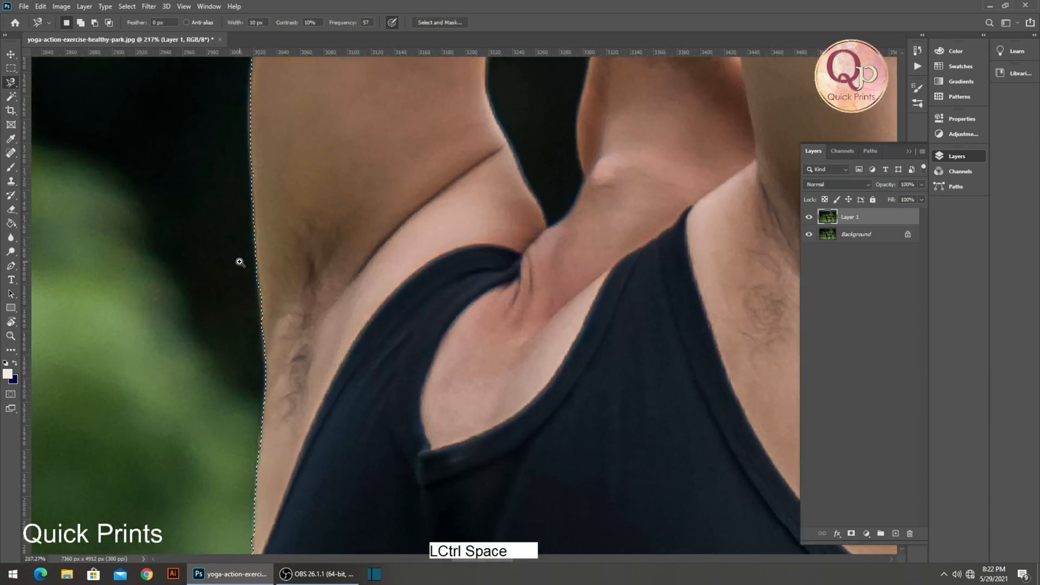
pyautogui.moveTo(238, 261); pyautogui.dragTo(282, 305)
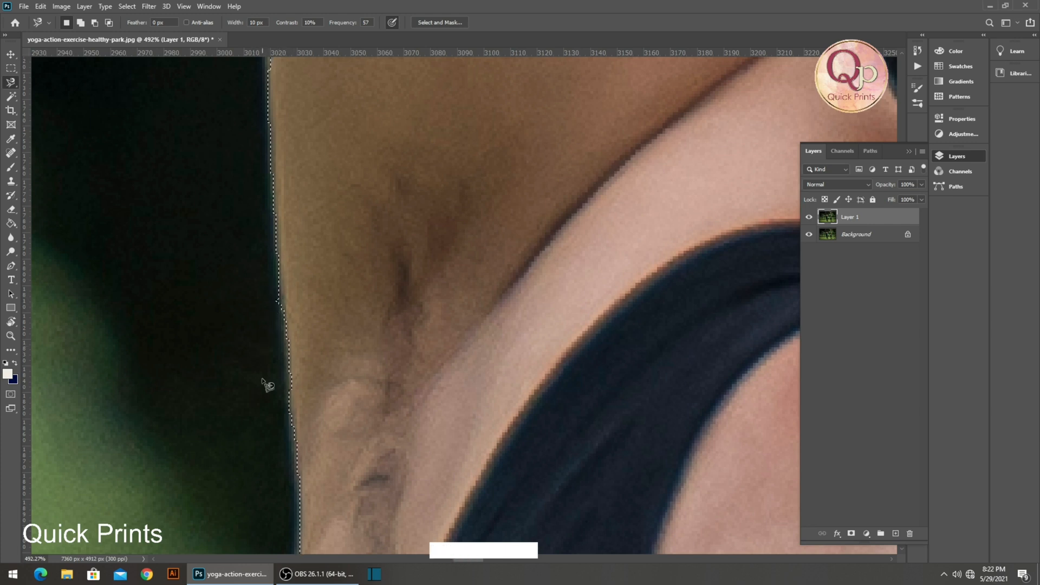
pyautogui.scroll(-5, 277, 365)
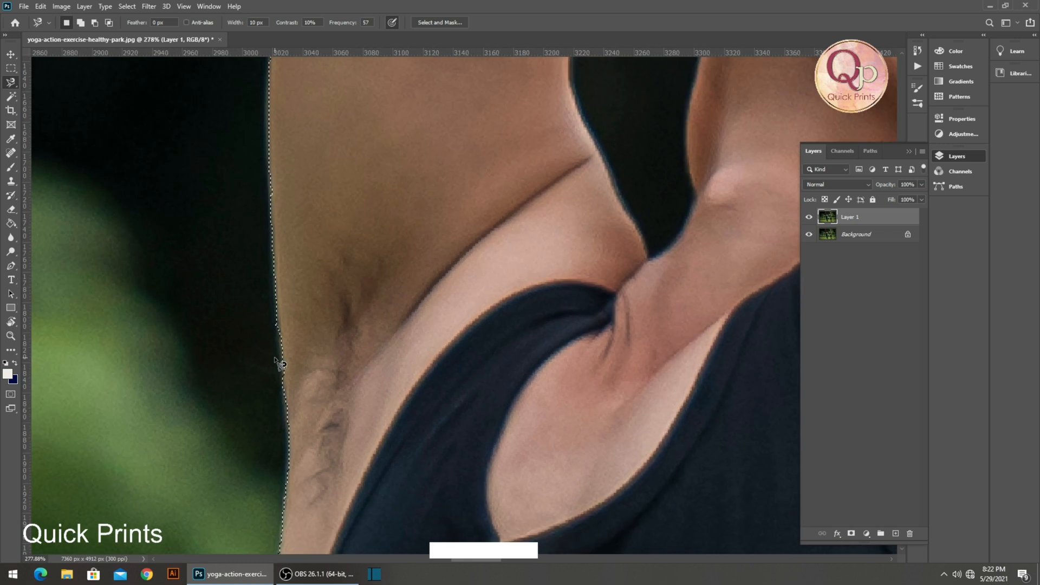
pyautogui.scroll(-2, 280, 355)
pyautogui.scroll(1, 431, 296)
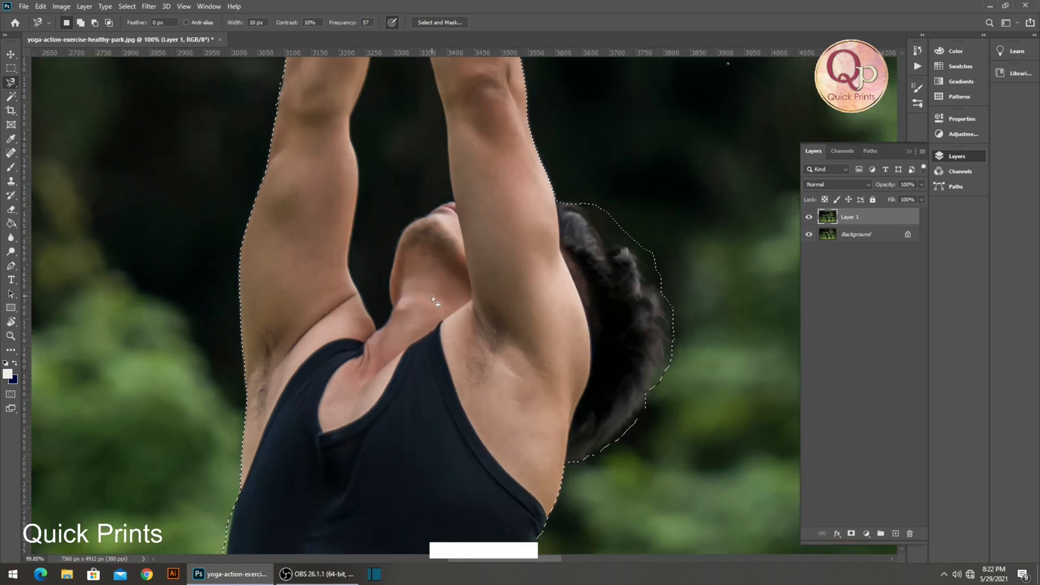
# Expand the selection around the man by 10 pixels.
pyautogui.click(126, 6)
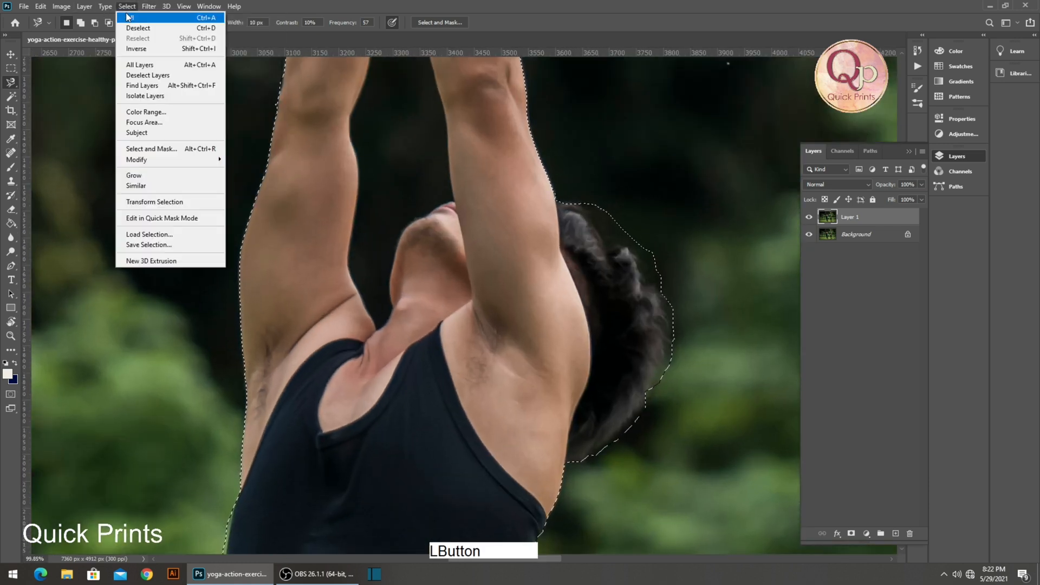
pyautogui.click(172, 159)
pyautogui.click(246, 179)
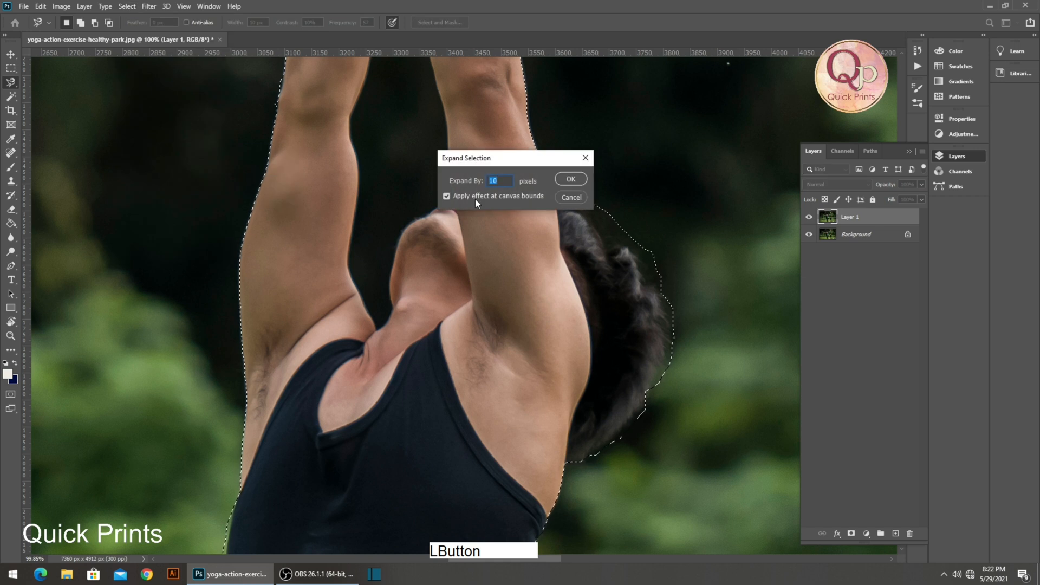
pyautogui.press('Return')
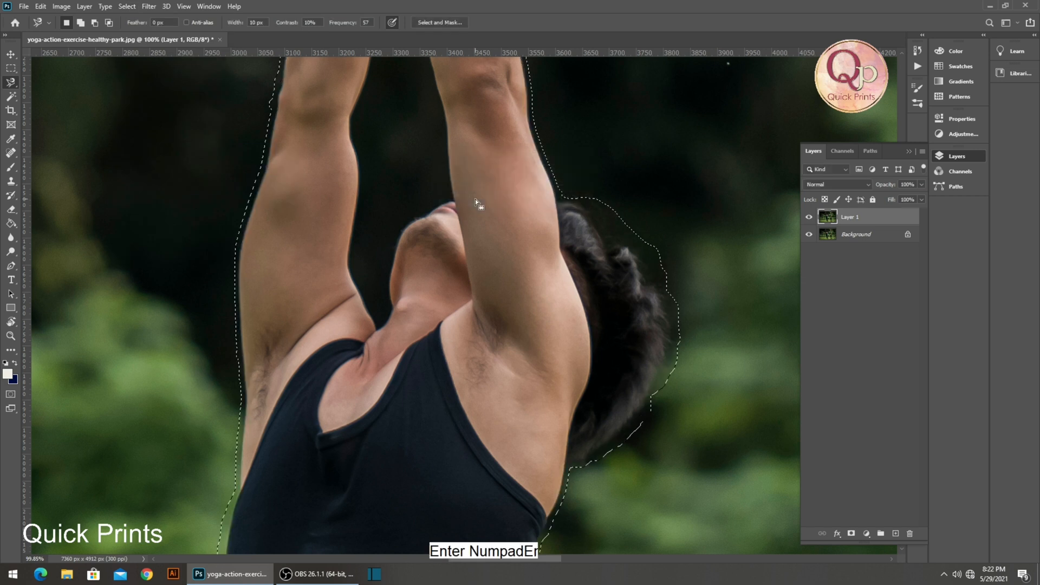
# Check the margin of the expanded selection around the man's legs, feet, torso and raised arms.
pyautogui.scroll(-5, 486, 149)
pyautogui.moveTo(436, 399); pyautogui.dragTo(379, 85)
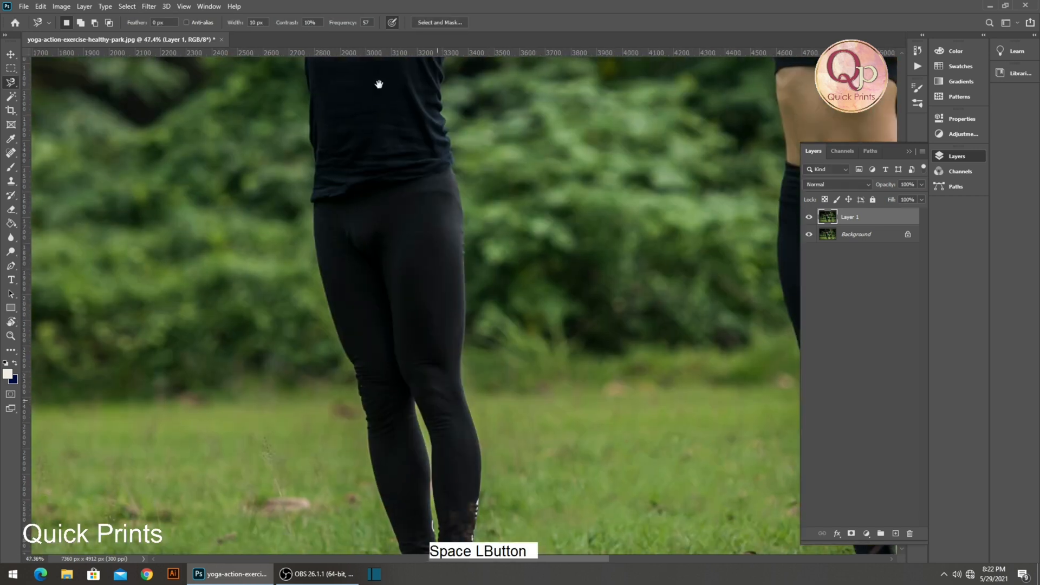
pyautogui.scroll(5, 509, 455)
pyautogui.moveTo(476, 488); pyautogui.dragTo(438, 257)
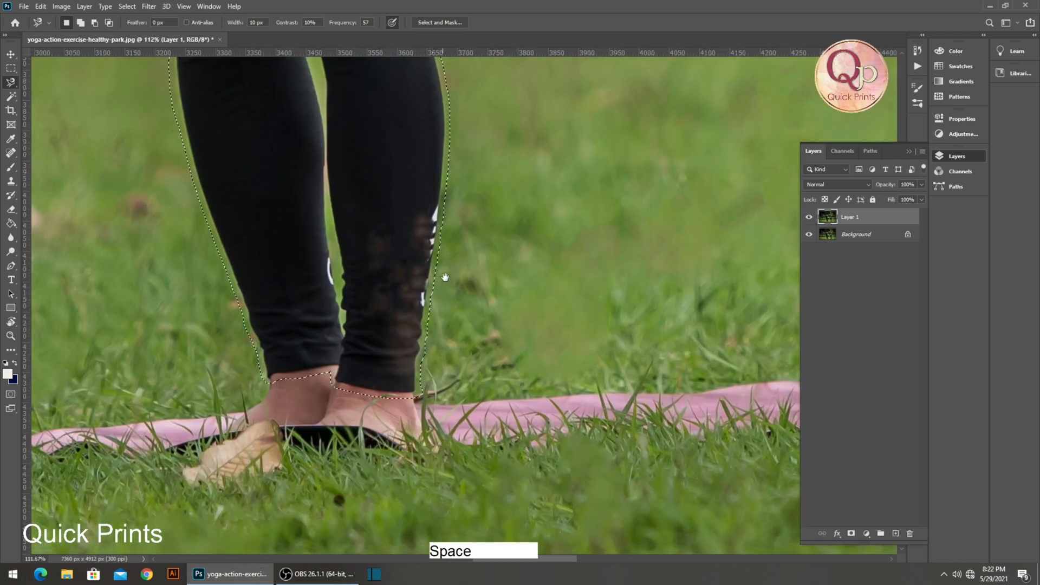
pyautogui.moveTo(356, 198); pyautogui.dragTo(354, 383)
pyautogui.moveTo(326, 203); pyautogui.dragTo(339, 393)
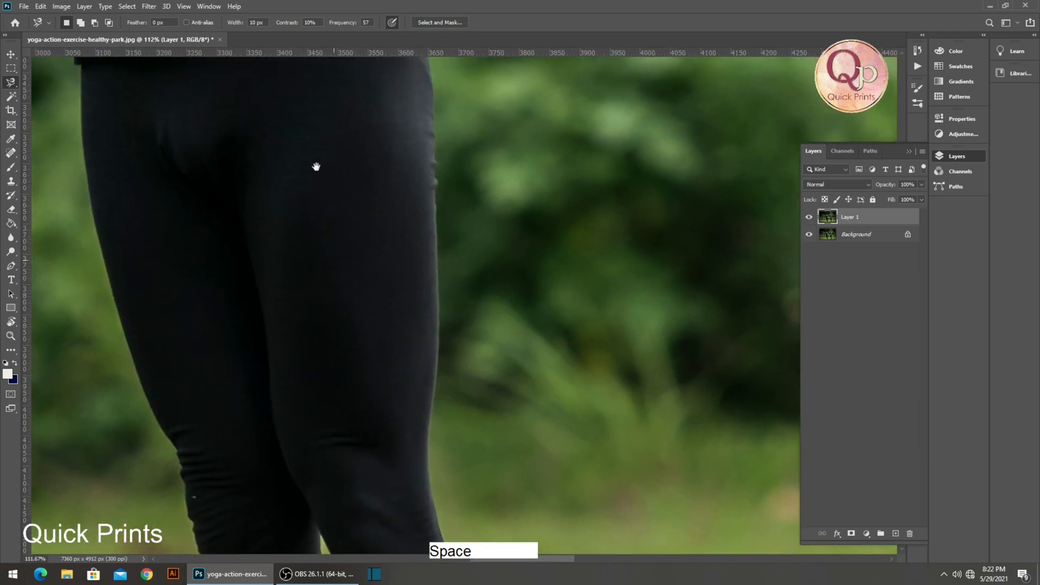
pyautogui.moveTo(316, 167); pyautogui.dragTo(330, 368)
pyautogui.scroll(-8, 311, 196)
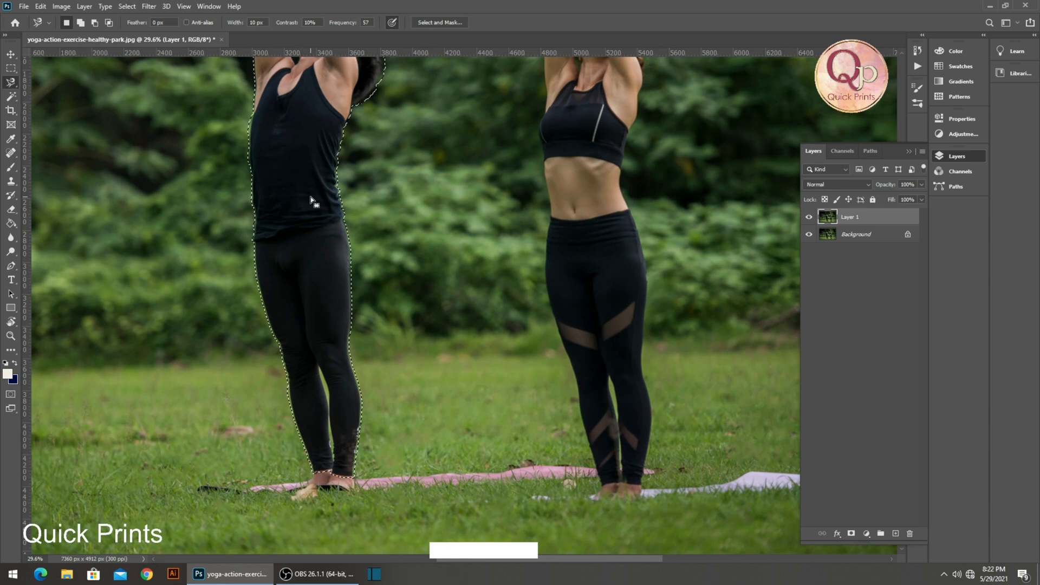
pyautogui.scroll(5, 465, 176)
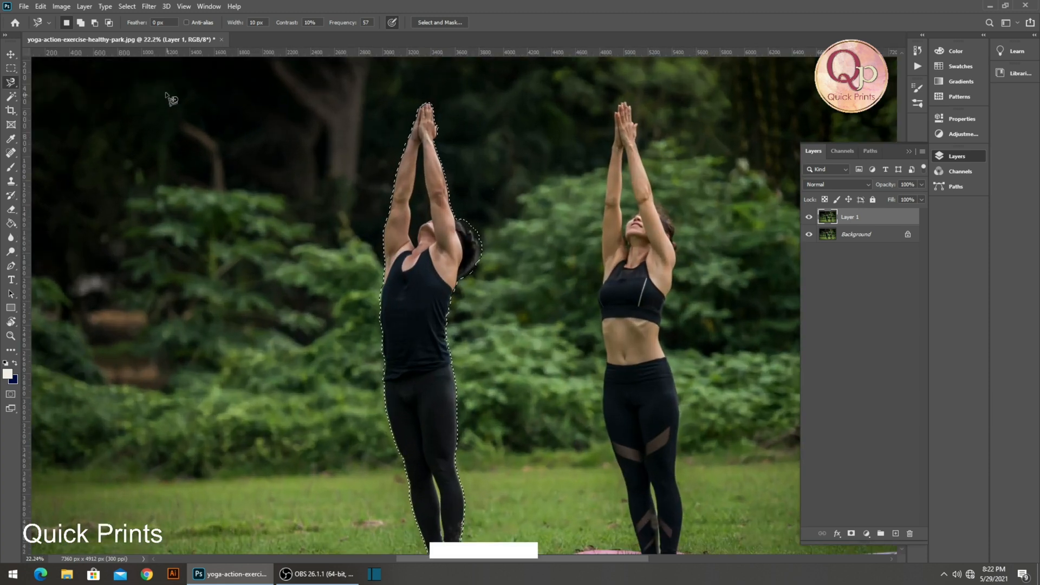
# Fill the selected man with a Content-Aware fill, Color Adaptation on, Normal mode at 100% opacity, and drop the selection.
pyautogui.click(39, 6)
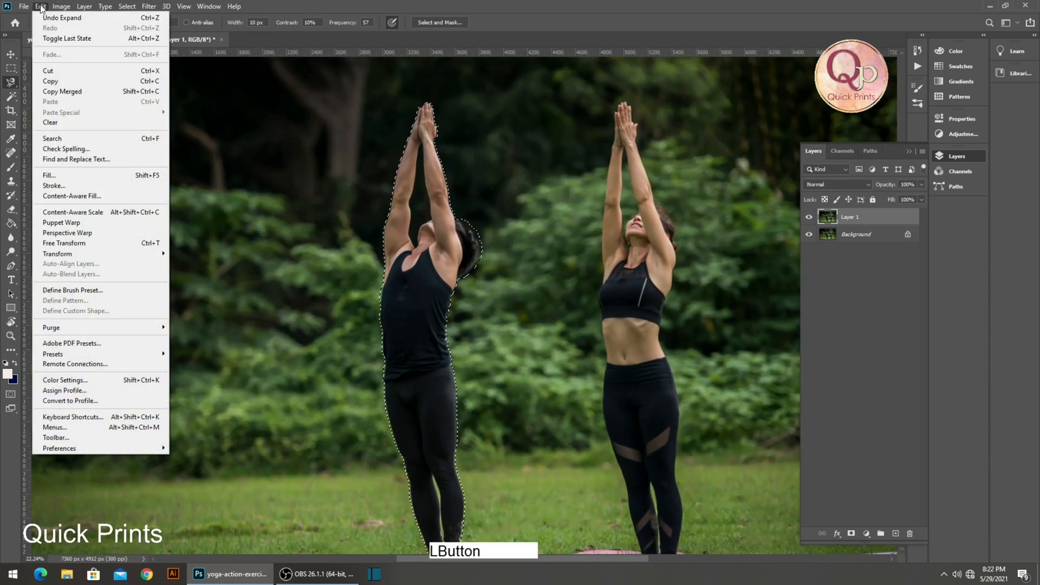
pyautogui.click(85, 181)
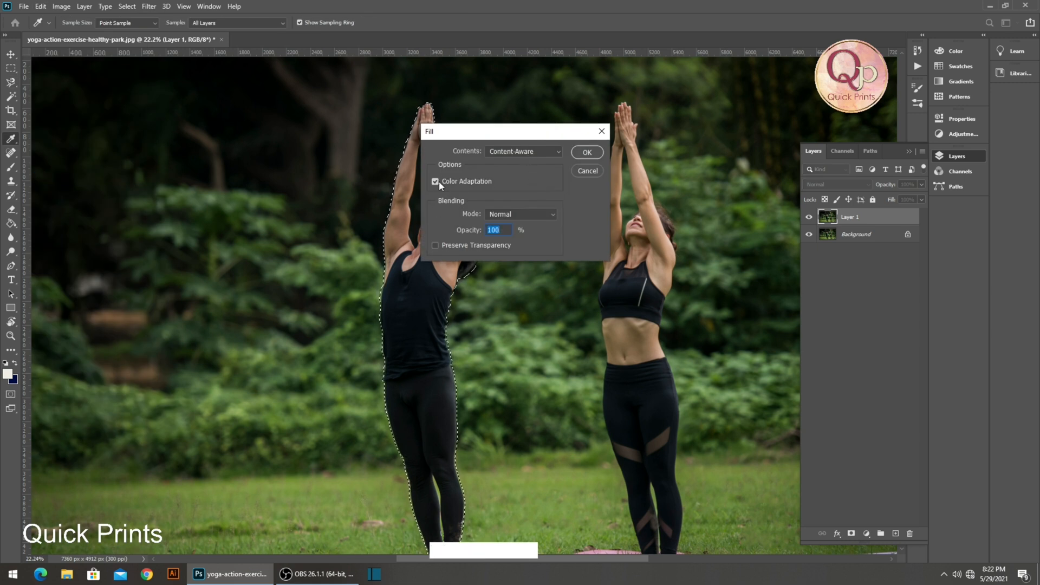
pyautogui.click(596, 155)
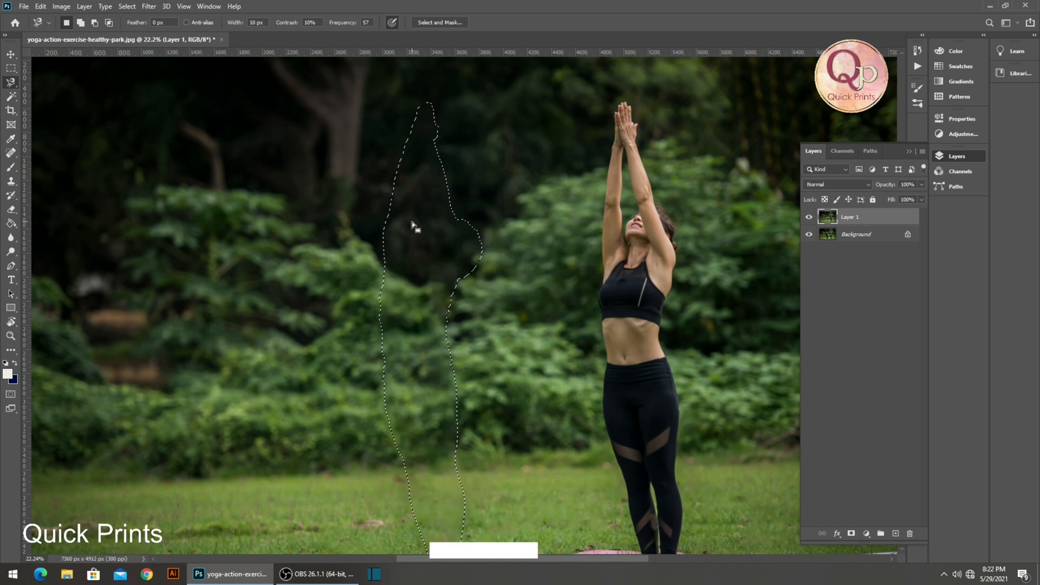
pyautogui.hotkey('ctrl', 'd')
# Examine the filled background where the man stood, including the grass and the remains at his feet on the pink mat.
pyautogui.scroll(-3, 411, 222)
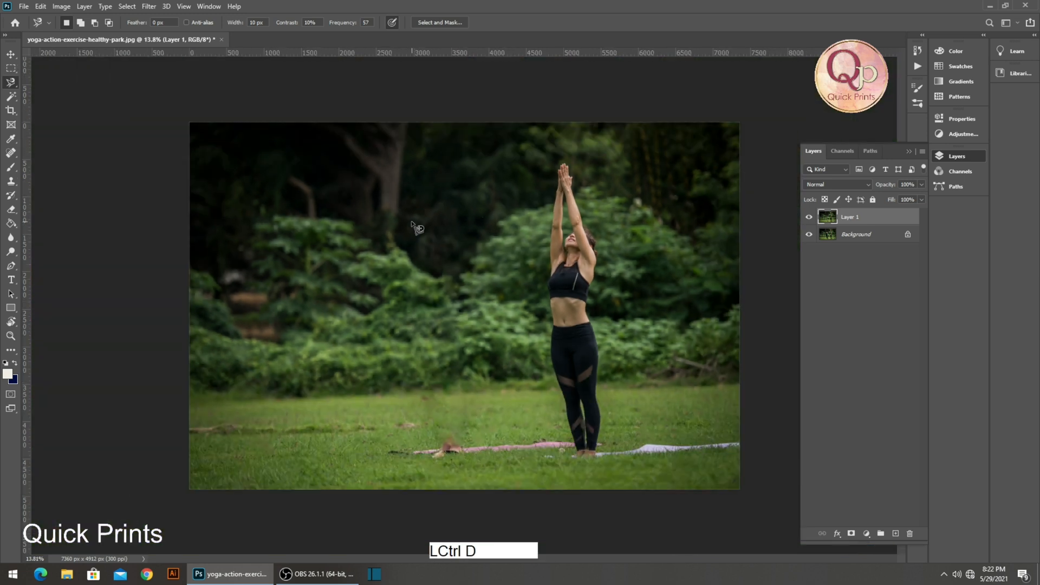
pyautogui.scroll(5, 454, 434)
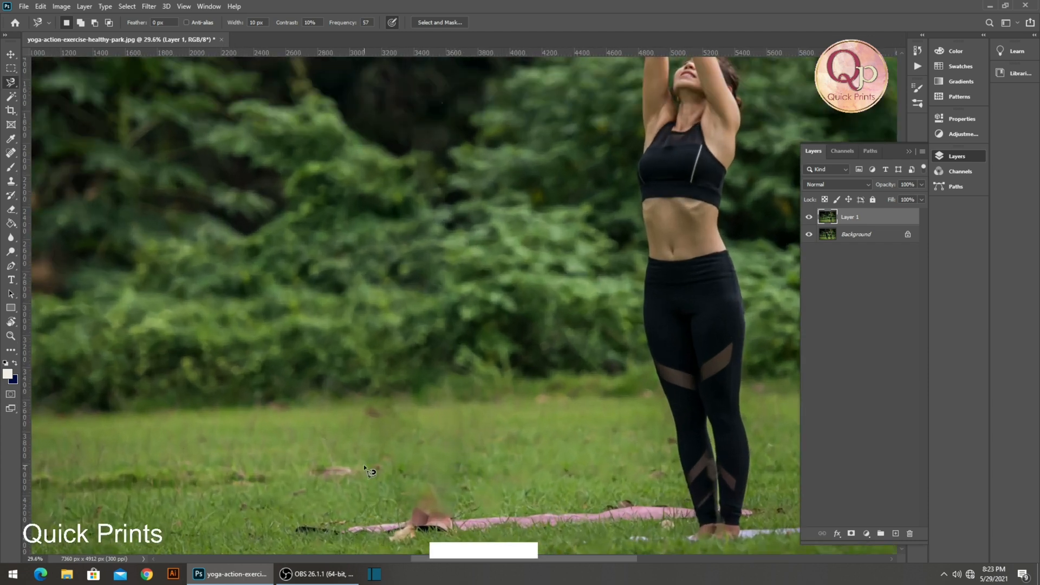
pyautogui.scroll(-3, 364, 181)
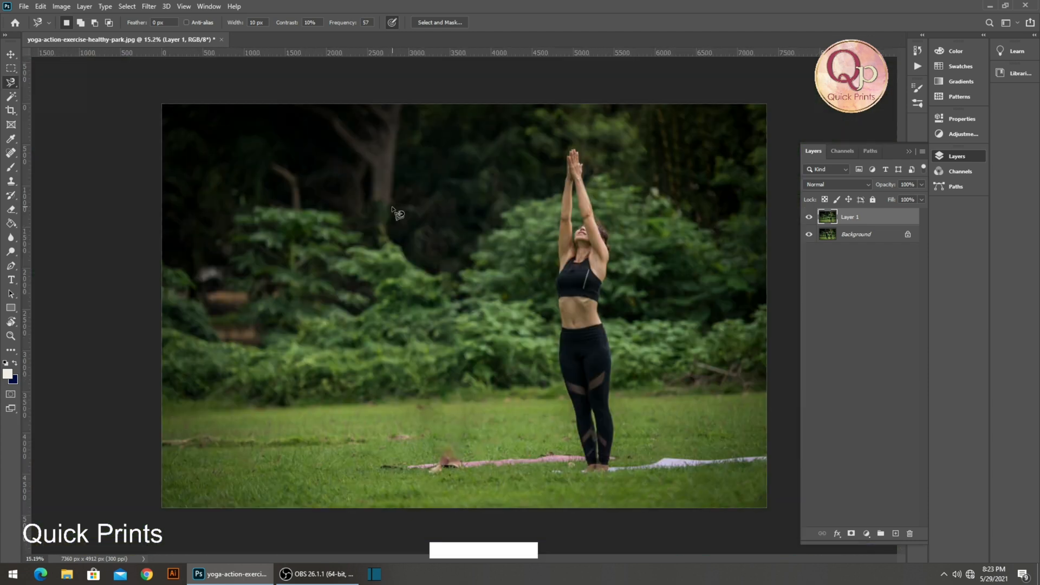
pyautogui.scroll(1, 523, 263)
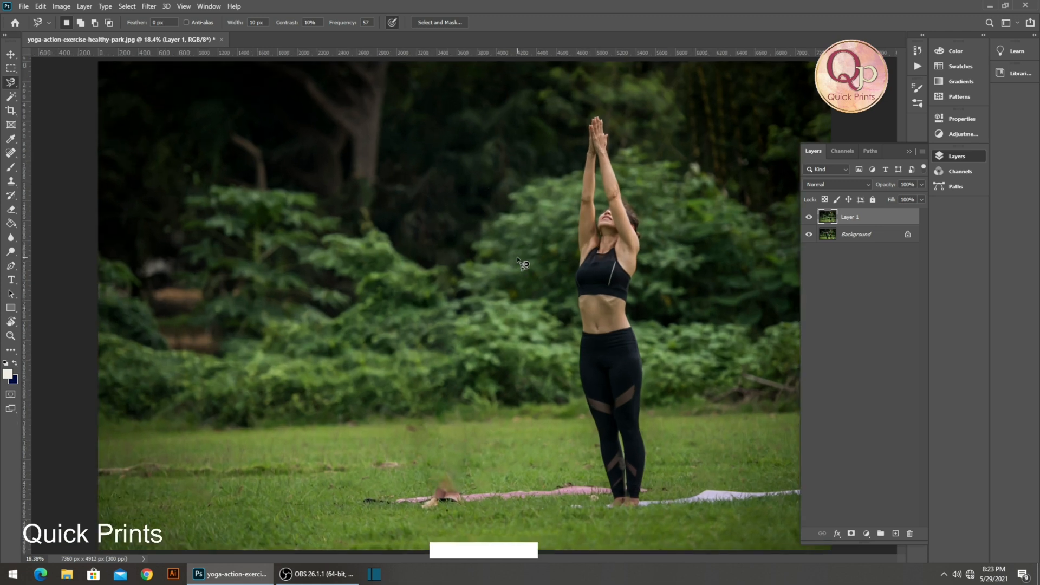
pyautogui.press('space')
pyautogui.moveTo(481, 435); pyautogui.dragTo(303, 314)
pyautogui.hotkey('ctrl', 'space')
pyautogui.moveTo(568, 382); pyautogui.dragTo(600, 380)
pyautogui.moveTo(554, 368); pyautogui.dragTo(339, 255)
pyautogui.hotkey('ctrl', 'space')
pyautogui.moveTo(412, 383); pyautogui.dragTo(474, 386)
pyautogui.moveTo(454, 444); pyautogui.dragTo(398, 284)
pyautogui.hotkey('ctrl', 'space')
pyautogui.moveTo(425, 310); pyautogui.dragTo(342, 304)
pyautogui.moveTo(432, 283); pyautogui.dragTo(396, 400)
# Begin a Magnetic Lasso outline at the woman's armpit opposite her hair and trace up her outer arm to the fingertips, correcting stray anchor points.
pyautogui.hotkey('ctrl', 'space')
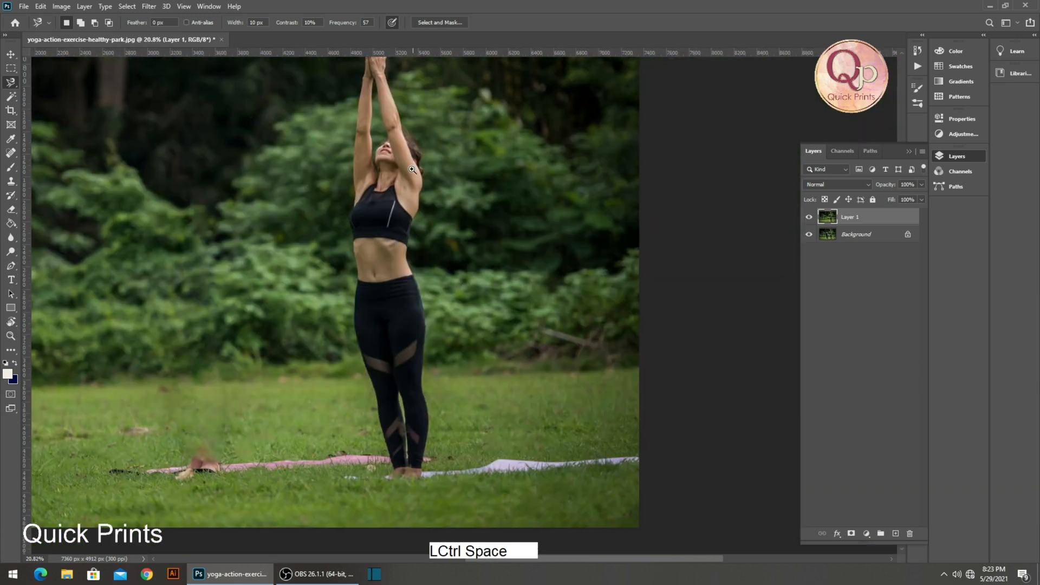
pyautogui.moveTo(412, 170); pyautogui.dragTo(446, 169)
pyautogui.moveTo(387, 145); pyautogui.dragTo(372, 316)
pyautogui.hotkey('ctrl', 'space')
pyautogui.moveTo(322, 356); pyautogui.dragTo(333, 362)
pyautogui.moveTo(320, 430); pyautogui.dragTo(323, 432)
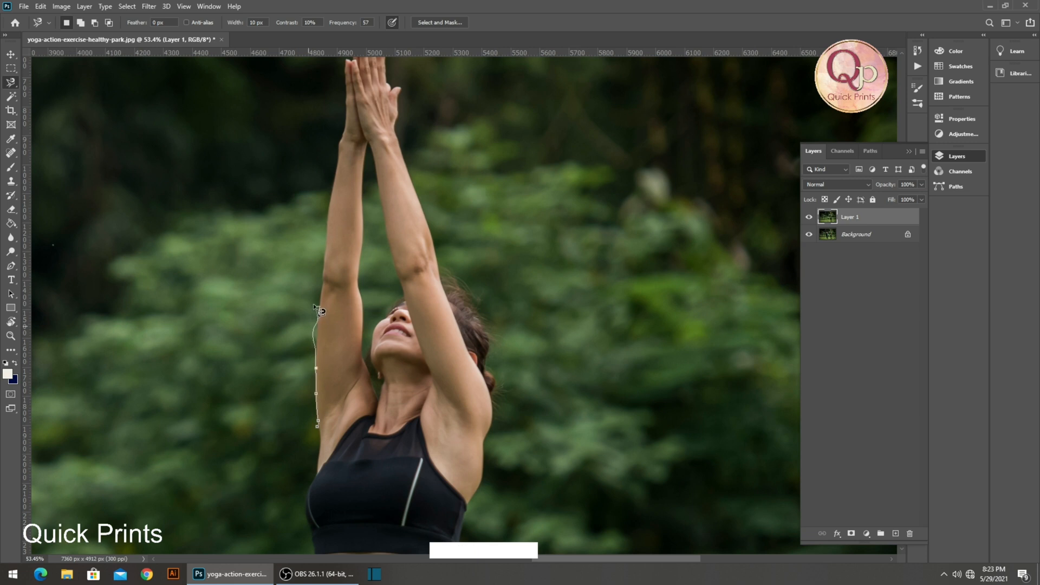
pyautogui.press('BackSpace')
pyautogui.click(315, 341)
pyautogui.press('BackSpace')
pyautogui.click(323, 265)
pyautogui.press('space')
pyautogui.moveTo(356, 63); pyautogui.dragTo(356, 135)
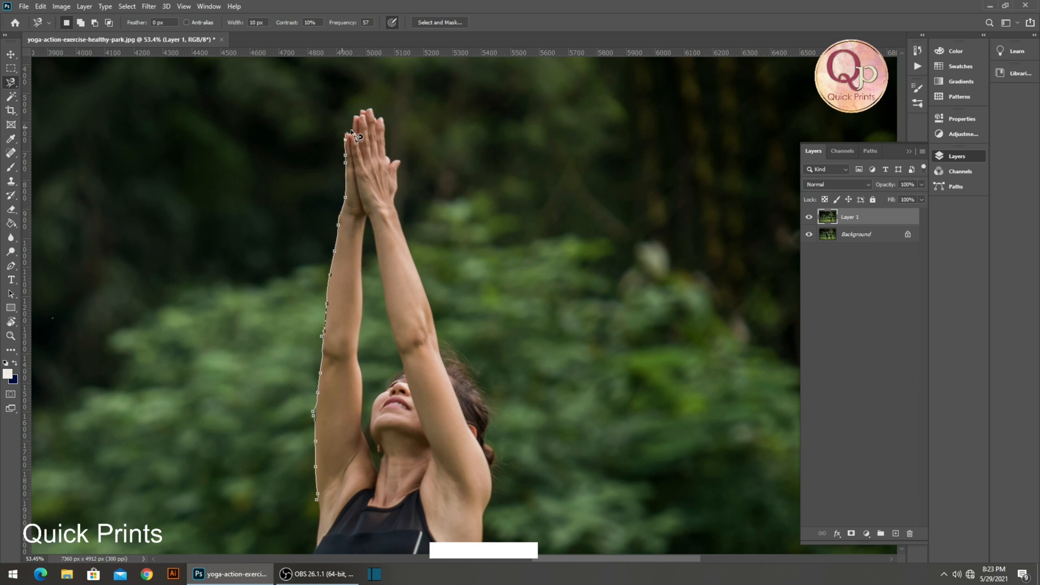
# Continue the lasso outline over the woman's fingertips and thumb, down her other arm and around her hair to the shoulder.
pyautogui.click(400, 164)
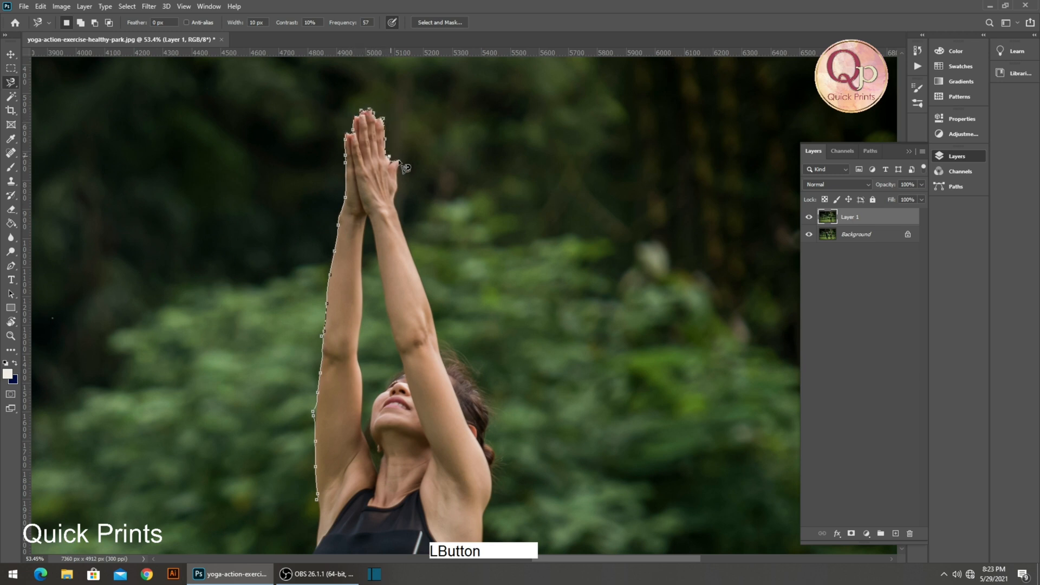
pyautogui.click(402, 210)
pyautogui.click(439, 334)
pyautogui.click(505, 431)
pyautogui.click(501, 489)
pyautogui.moveTo(502, 491)
pyautogui.mouseDown()
pyautogui.moveTo(464, 431)
pyautogui.moveTo(429, 263)
pyautogui.mouseUp()
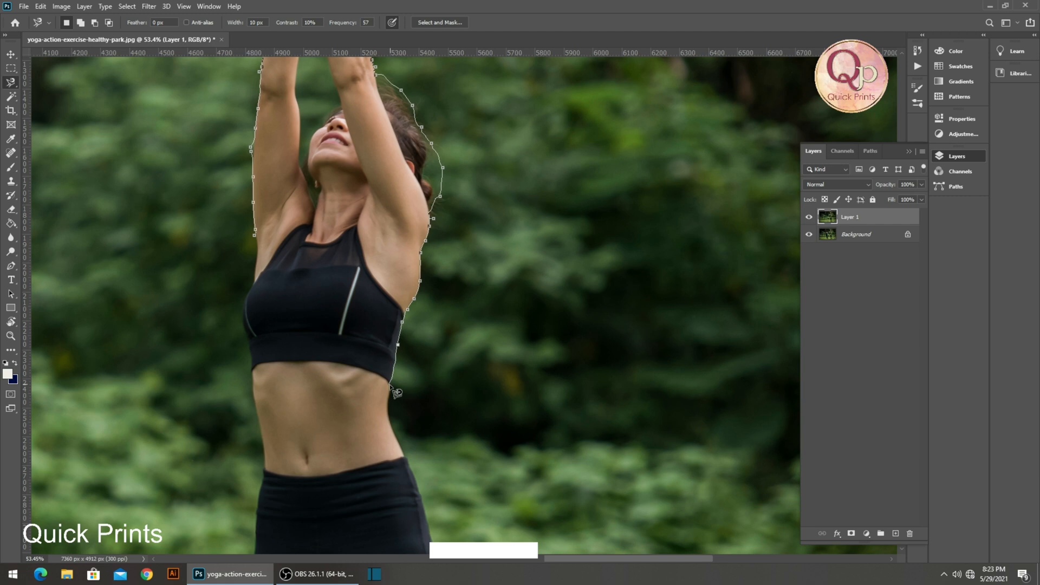
# Extend the lasso outline down the woman's waist, hip and outer leg to the ankle.
pyautogui.press('space')
pyautogui.moveTo(391, 391); pyautogui.dragTo(363, 187)
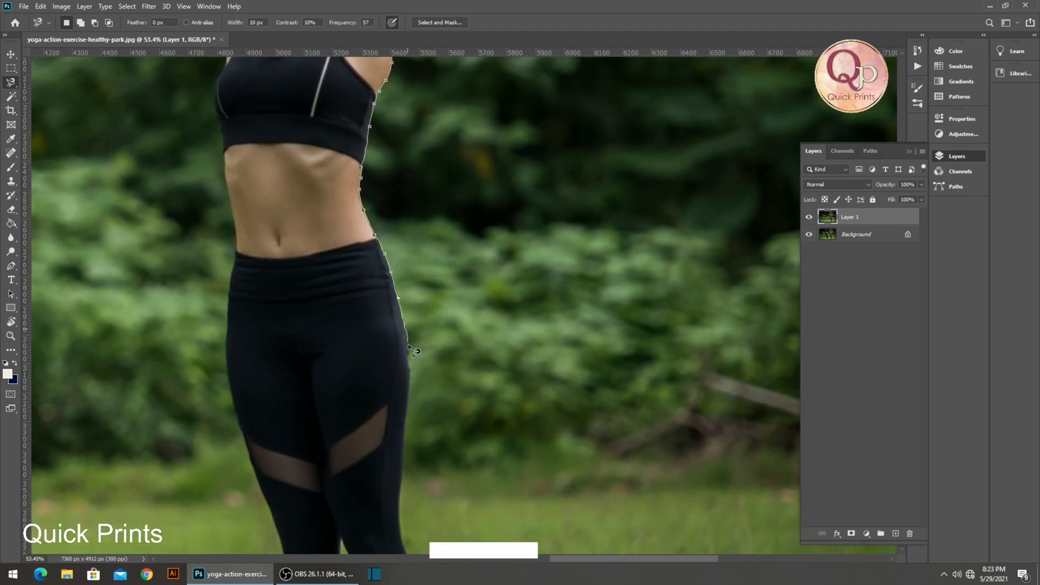
pyautogui.press('space')
pyautogui.moveTo(407, 421); pyautogui.dragTo(422, 202)
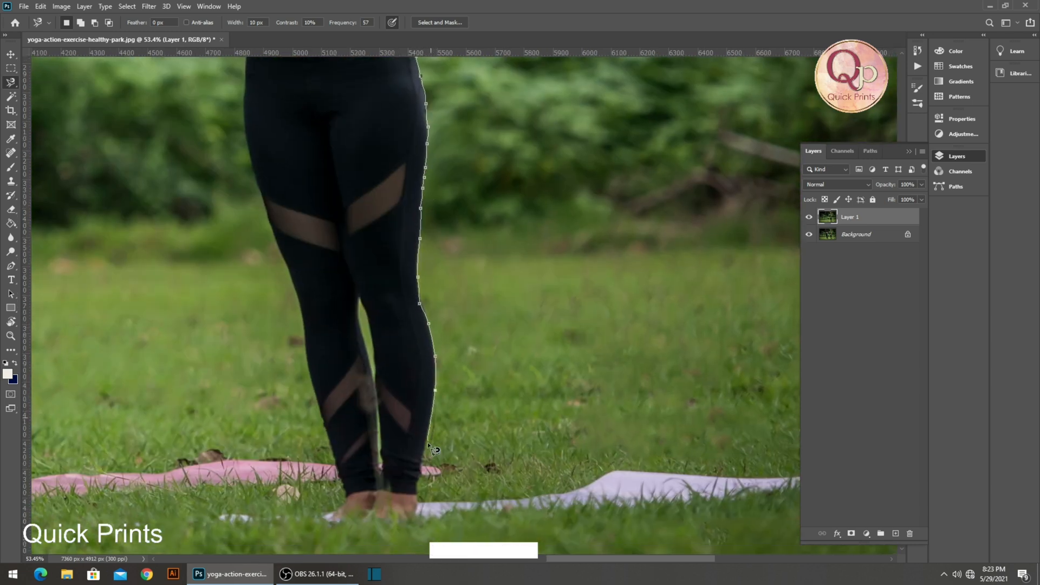
pyautogui.click(416, 494)
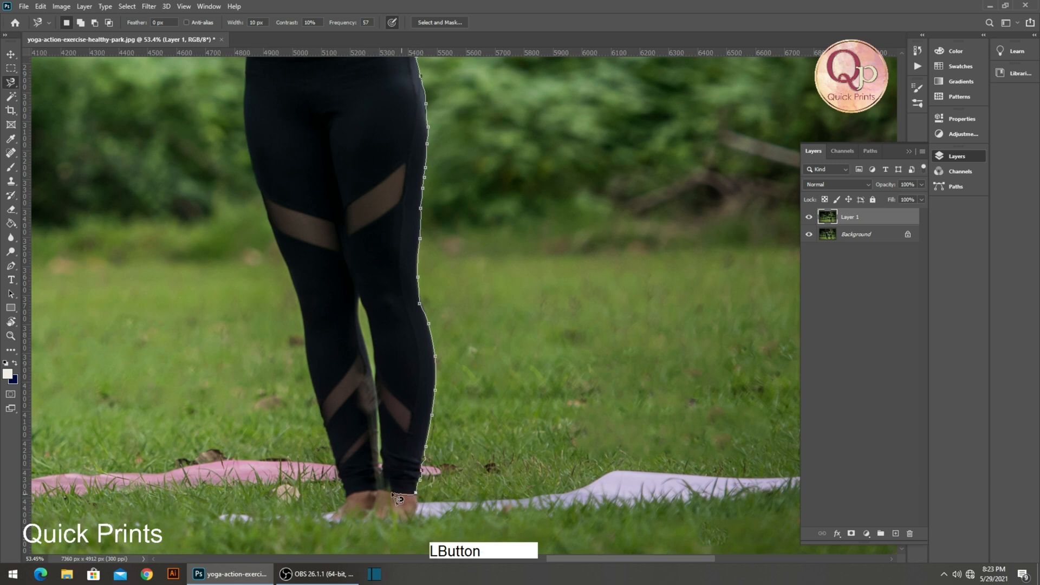
# Carry the lasso outline across both ankles above the feet and up the other leg to the thigh, correcting the stray anchor at the calf.
pyautogui.click(346, 497)
pyautogui.click(327, 439)
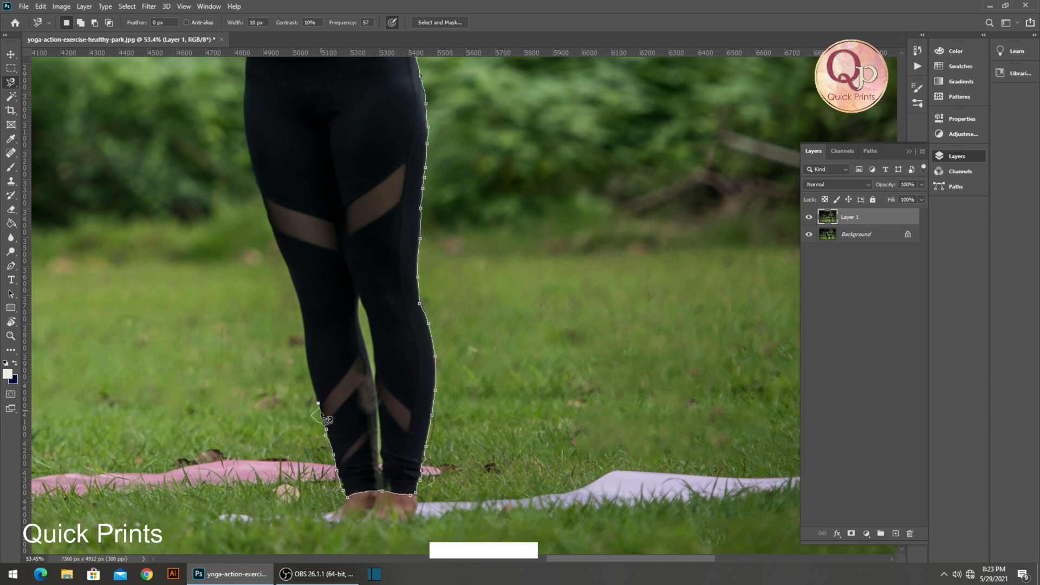
pyautogui.press('BackSpace')
pyautogui.click(325, 428)
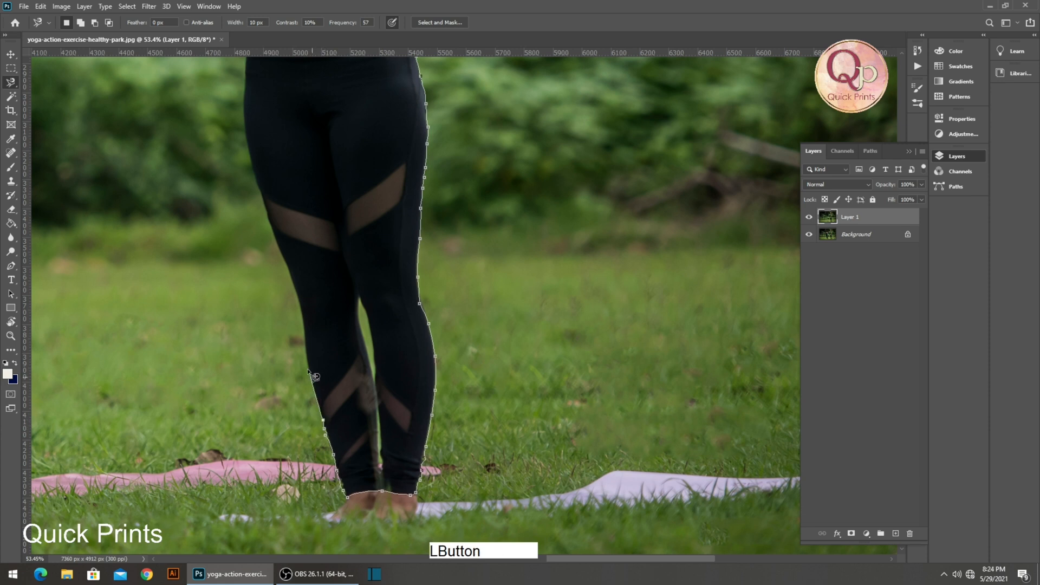
pyautogui.moveTo(304, 334); pyautogui.dragTo(347, 469)
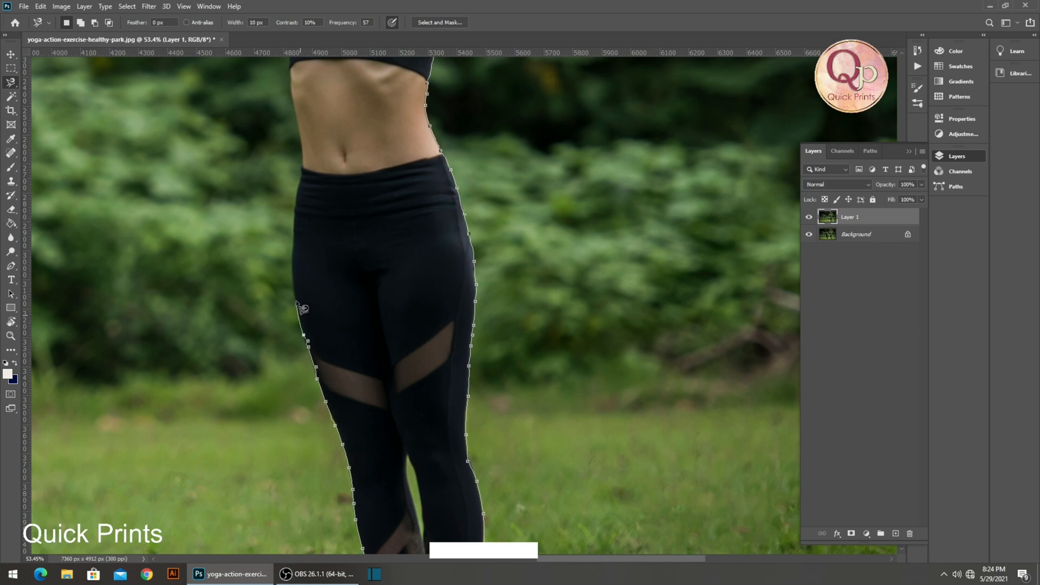
# Trace the woman's remaining hip, waist and top, correcting the stray anchor at the chest, and close the selection at the armpit.
pyautogui.click(294, 290)
pyautogui.moveTo(304, 172); pyautogui.dragTo(343, 343)
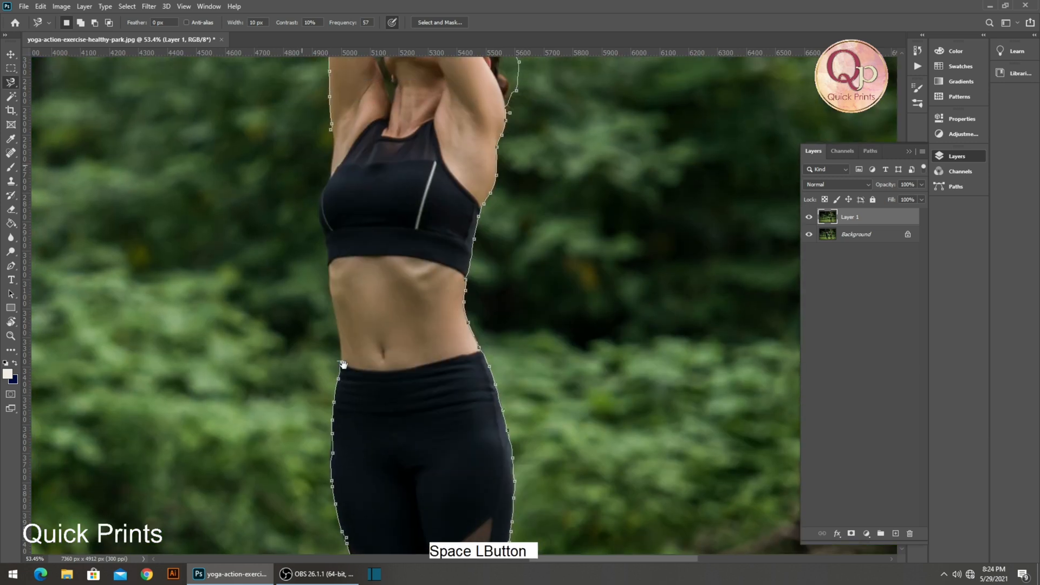
pyautogui.click(327, 263)
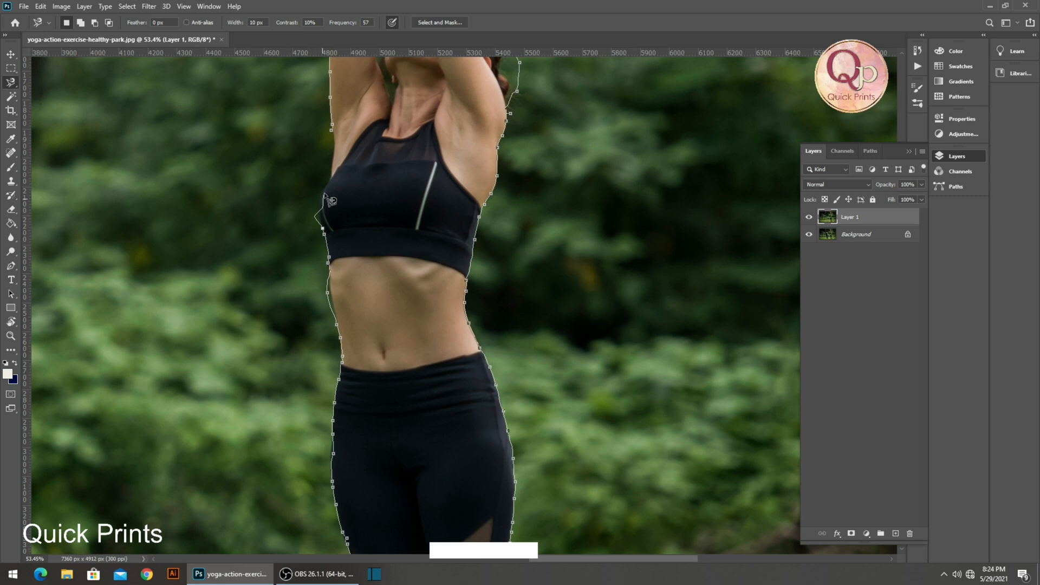
pyautogui.press('BackSpace')
pyautogui.click(321, 218)
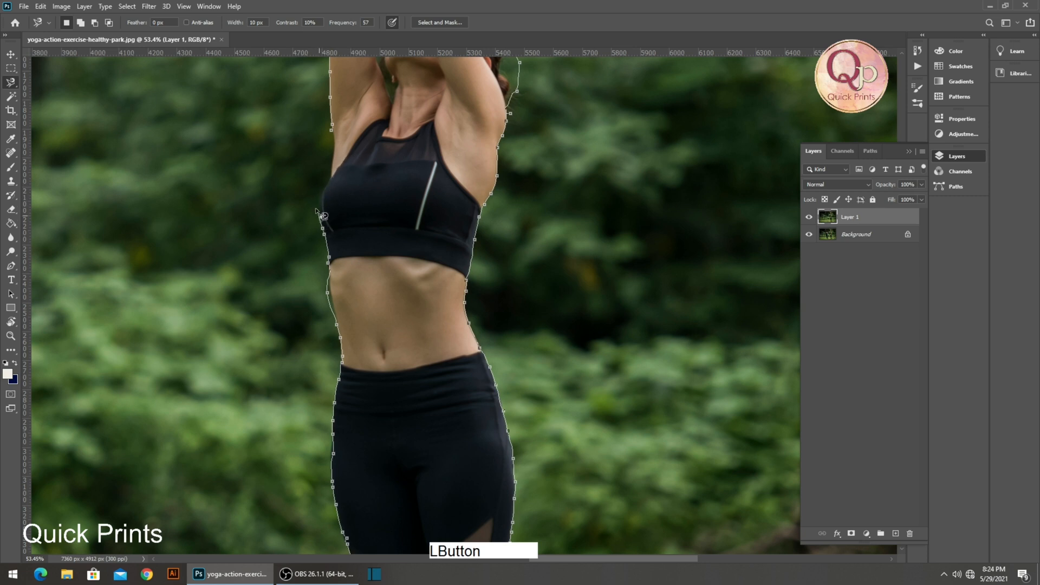
pyautogui.doubleClick(342, 142)
# Expand the selection around the woman by 10 pixels, applying the effect at canvas bounds.
pyautogui.scroll(-4, 357, 130)
pyautogui.scroll(-4, 359, 403)
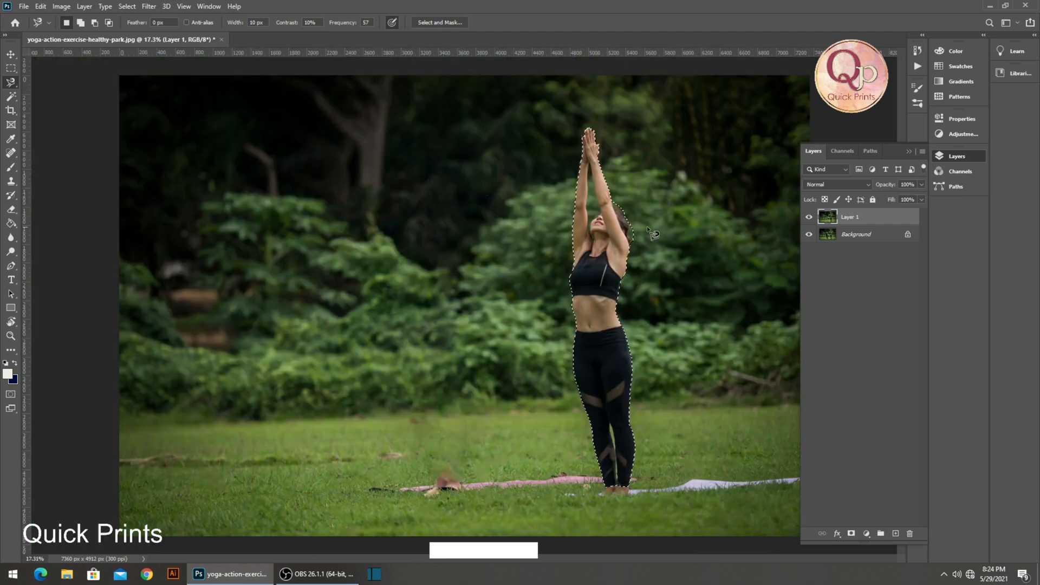
pyautogui.scroll(3, 646, 234)
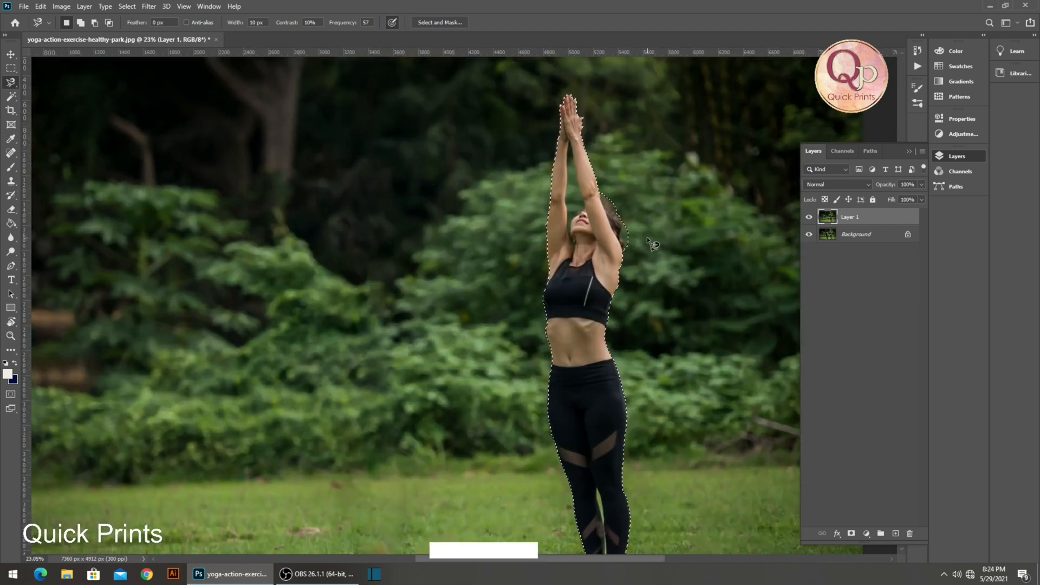
pyautogui.click(127, 6)
pyautogui.moveTo(157, 162)
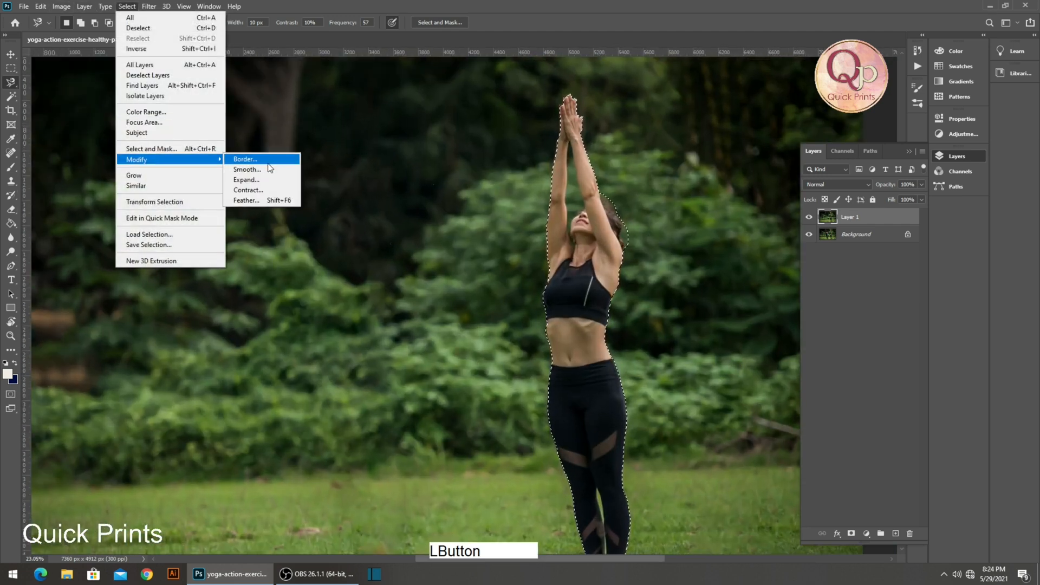
pyautogui.click(255, 181)
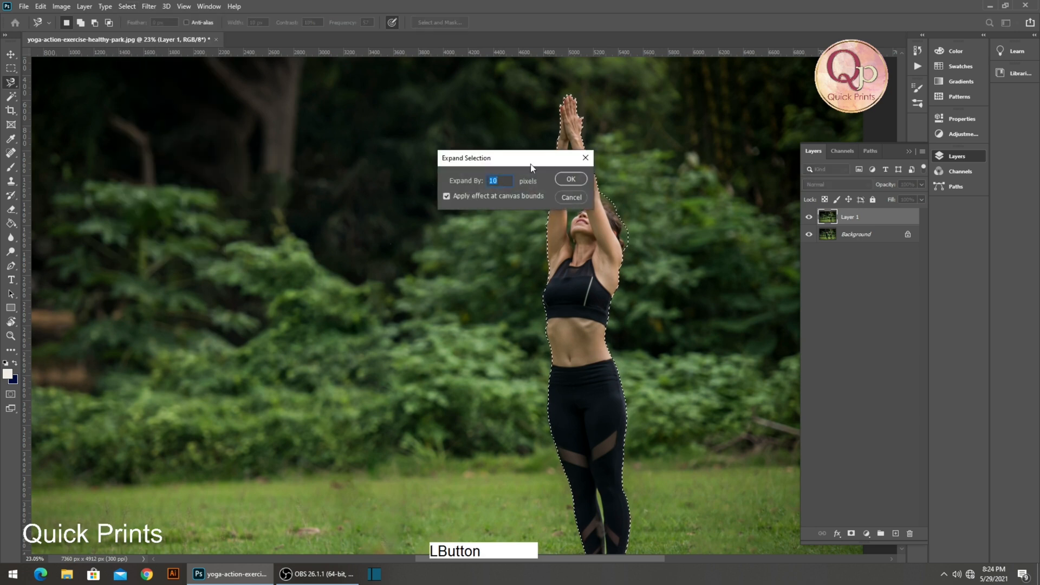
pyautogui.click(568, 180)
# Replace the selected woman using a Content-Aware fill with Color Adaptation, Normal mode and 100% opacity, and clear the selection.
pyautogui.scroll(3, 588, 269)
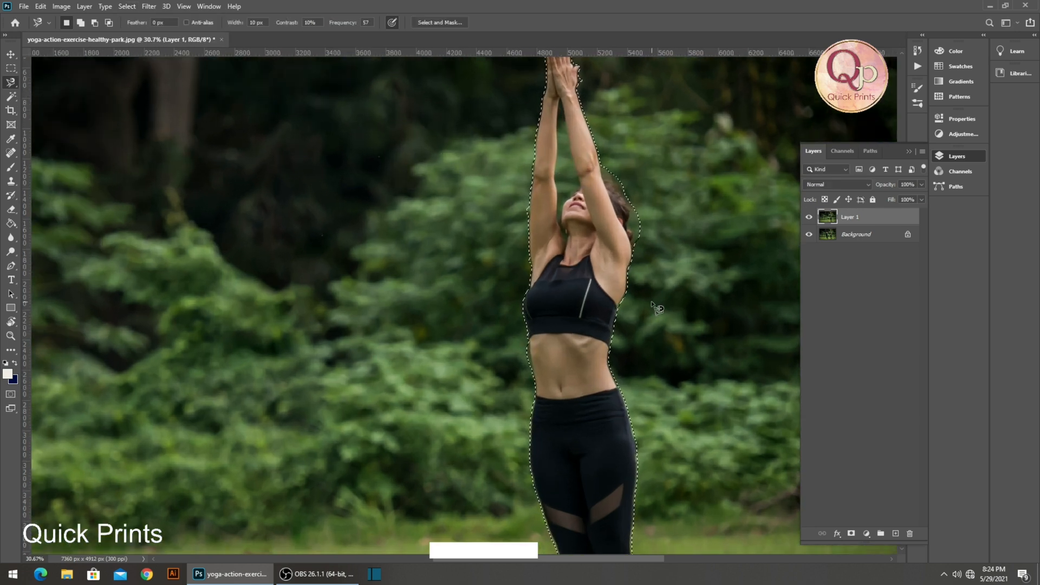
pyautogui.scroll(-2, 653, 308)
pyautogui.click(41, 6)
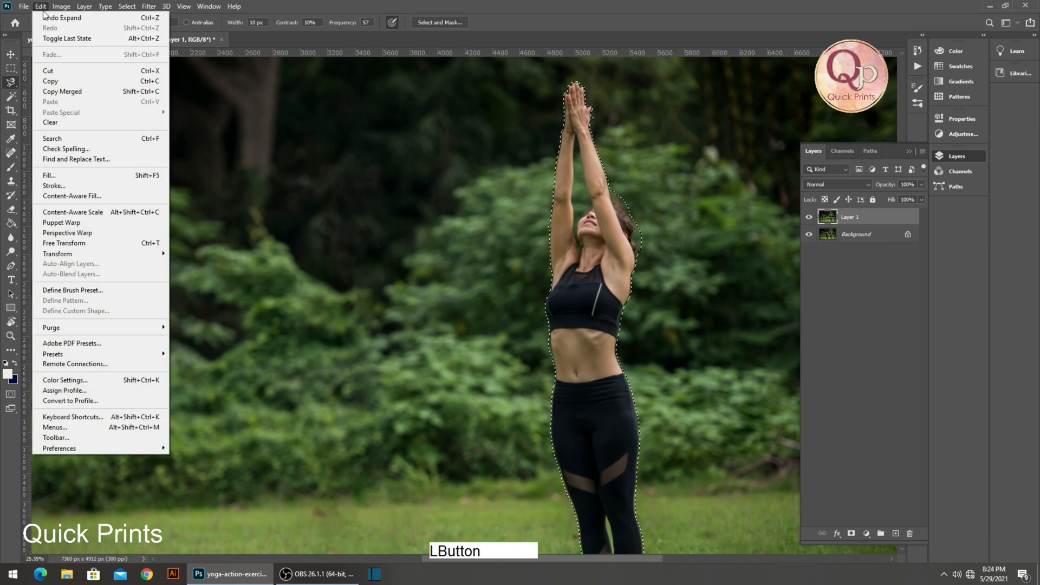
pyautogui.click(60, 175)
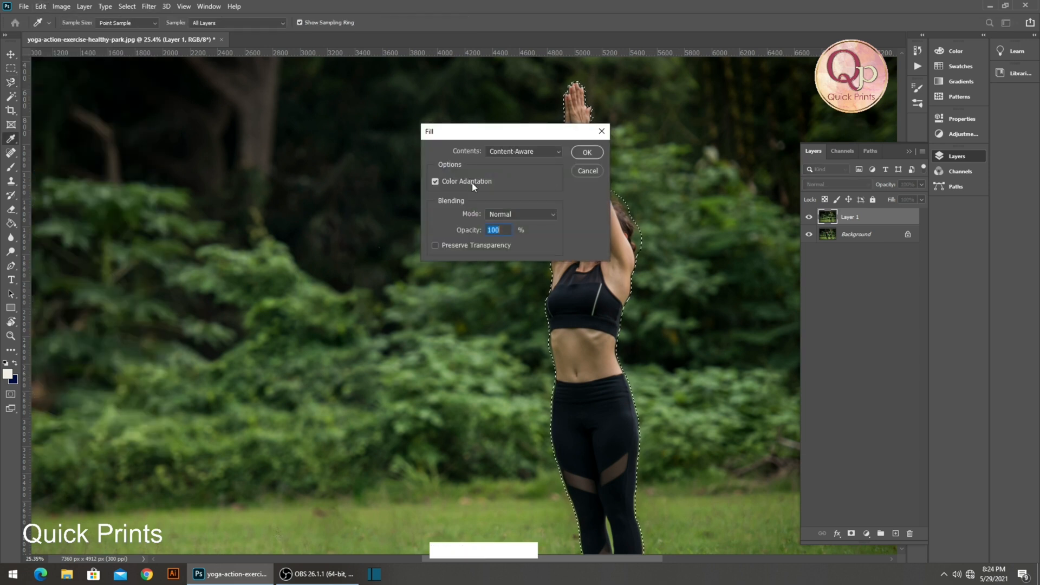
pyautogui.click(583, 154)
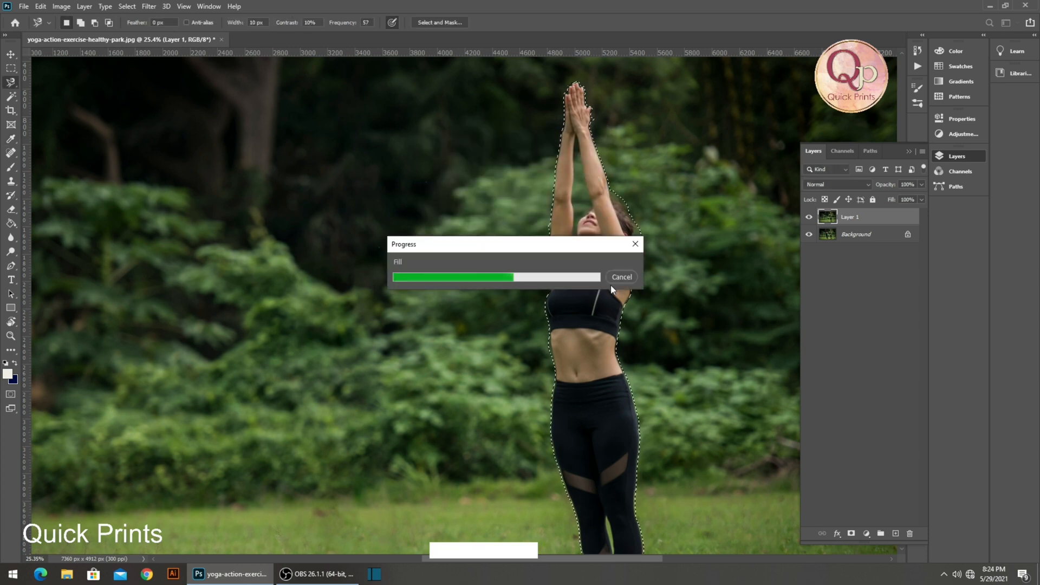
pyautogui.scroll(-2, 583, 314)
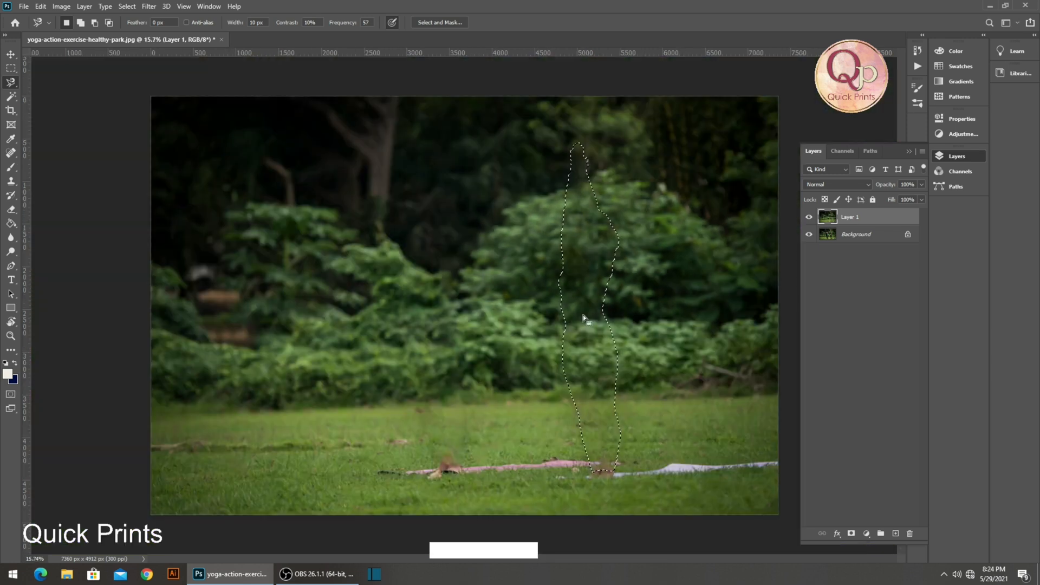
pyautogui.hotkey('ctrl', 'd')
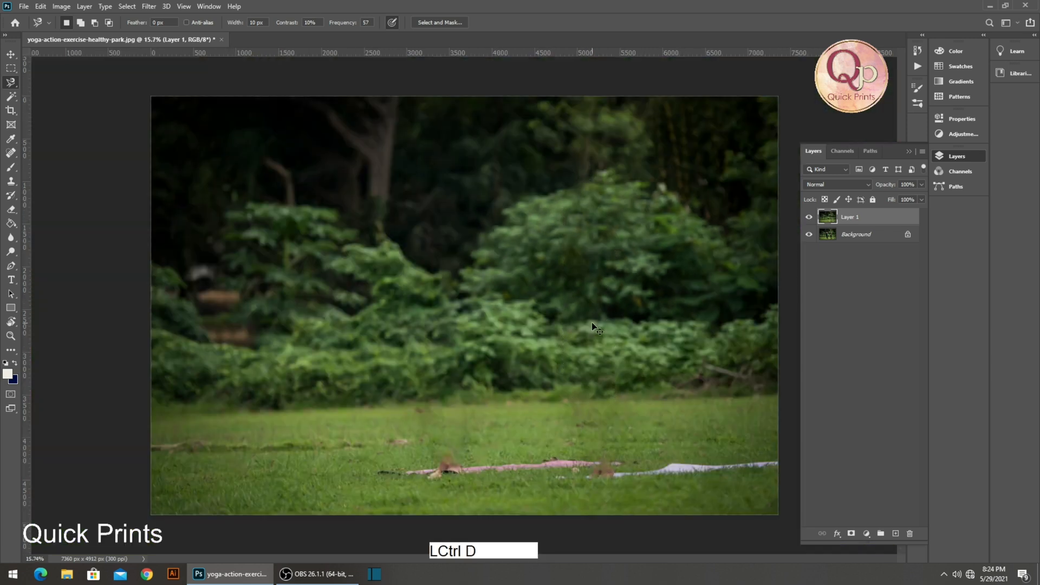
# Inspect the grass and both yoga mats closely for leftover feet and smudges from the two fills.
pyautogui.scroll(1, 607, 387)
pyautogui.press('space')
pyautogui.moveTo(609, 390); pyautogui.dragTo(483, 235)
pyautogui.scroll(1, 485, 238)
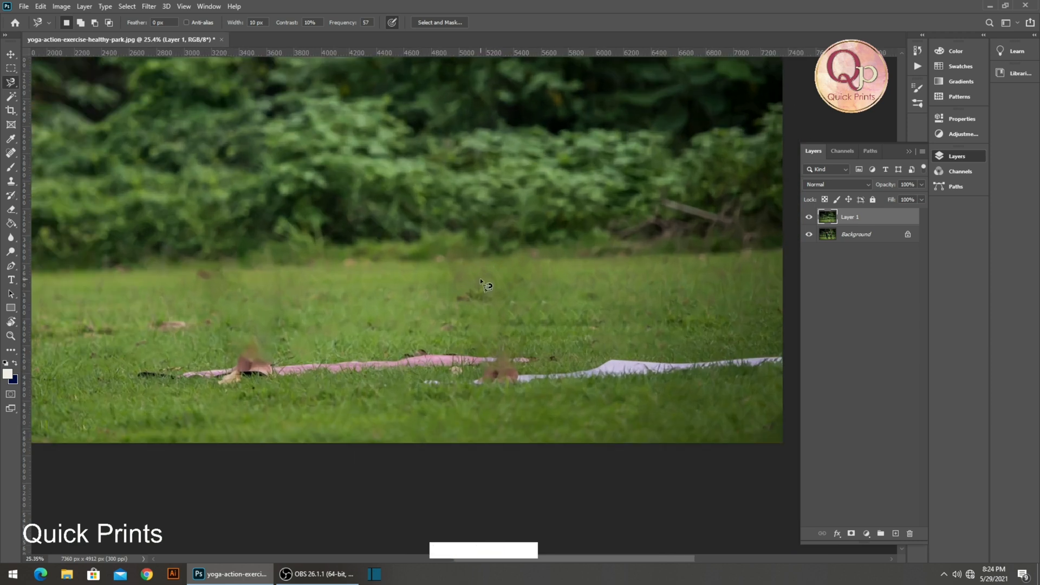
pyautogui.scroll(1, 455, 287)
pyautogui.press('space')
pyautogui.moveTo(388, 320); pyautogui.dragTo(421, 290)
pyautogui.hotkey('ctrl', 'space')
pyautogui.moveTo(536, 296); pyautogui.dragTo(222, 349)
pyautogui.press('space')
pyautogui.hotkey('ctrl', 'space')
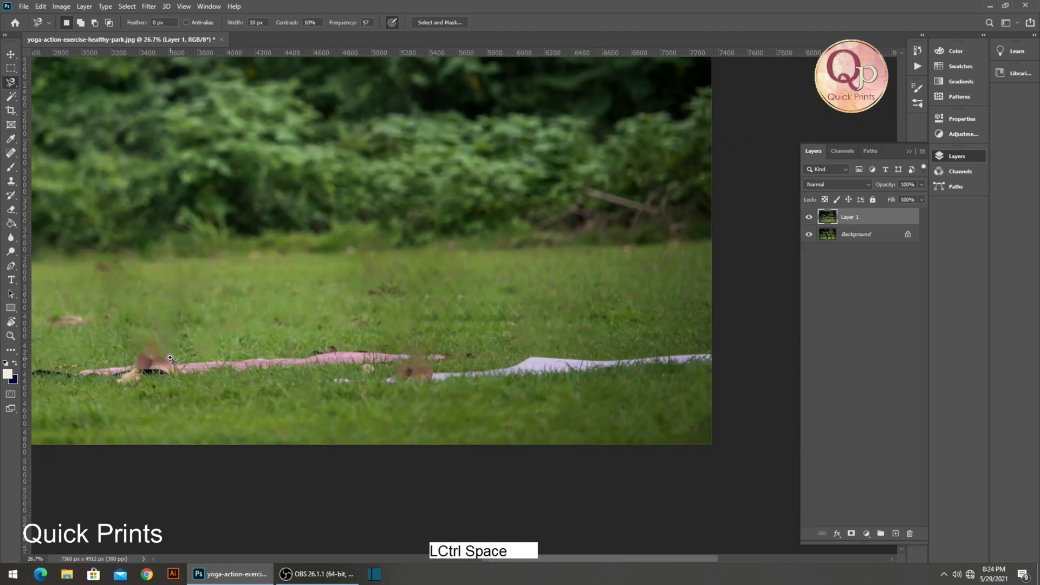
pyautogui.hotkey('ctrl', 'space')
pyautogui.moveTo(184, 314); pyautogui.dragTo(223, 287)
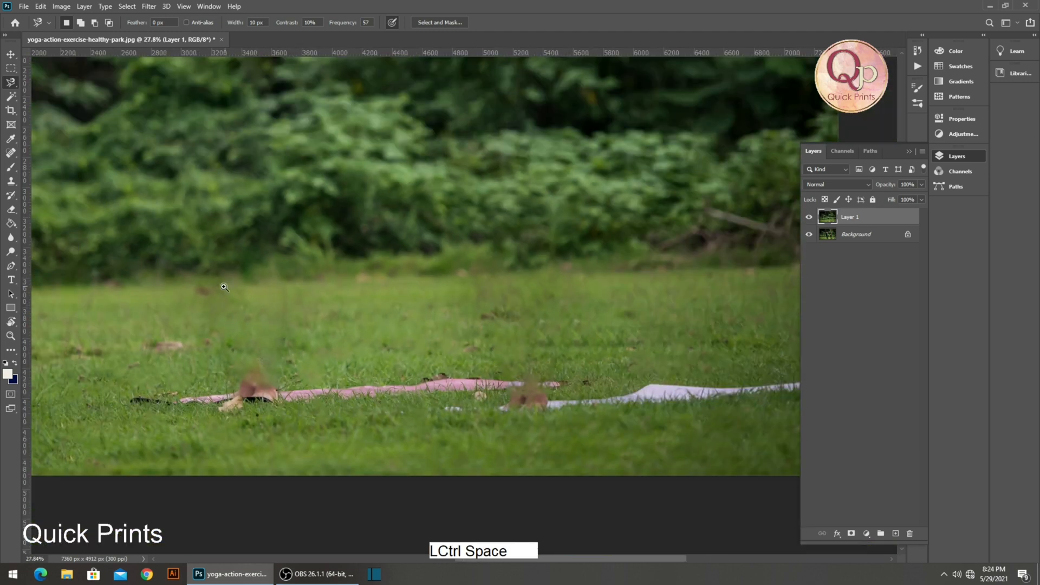
# Use the Clone Stamp to cover the pink yoga mat and the man's leftover feet with sampled grass.
pyautogui.click(12, 180)
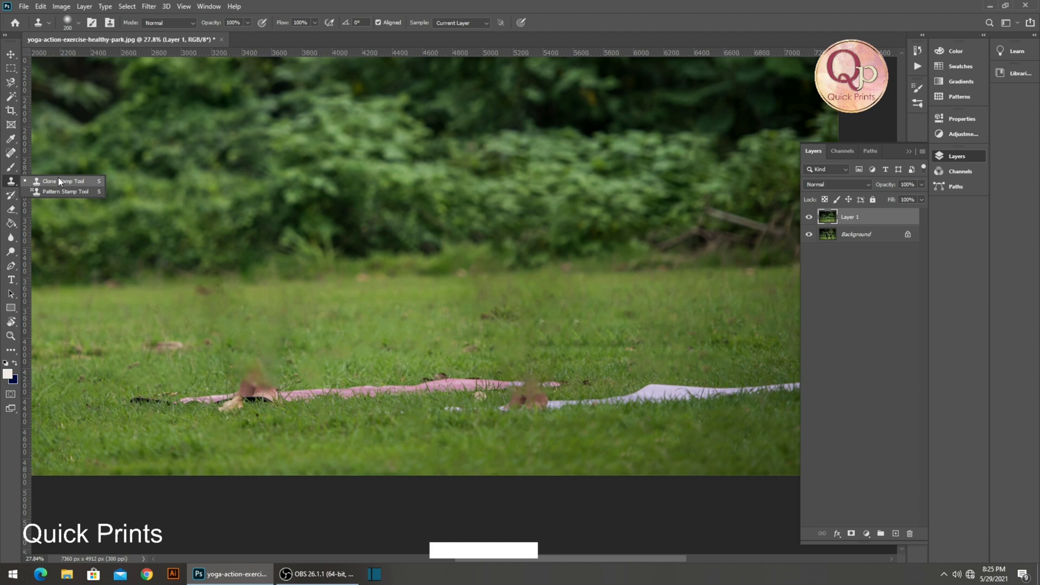
pyautogui.click(77, 182)
pyautogui.keyDown('alt'); pyautogui.click(164, 433); pyautogui.keyUp('alt')
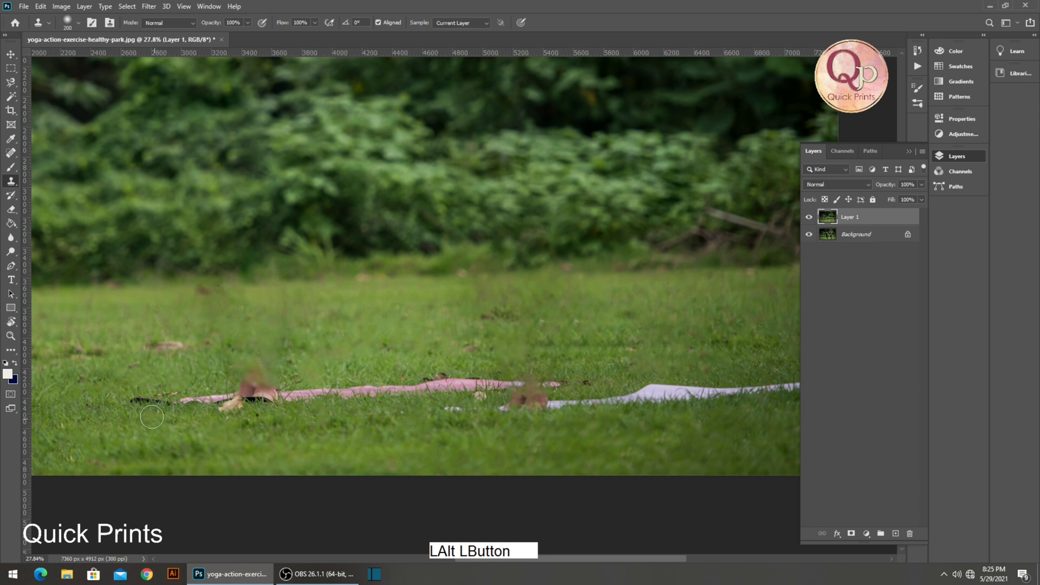
pyautogui.moveTo(143, 400); pyautogui.dragTo(546, 388)
pyautogui.keyDown('alt'); pyautogui.click(380, 330); pyautogui.keyUp('alt')
pyautogui.moveTo(417, 371); pyautogui.dragTo(563, 391)
# Clone grass over the white yoga mat all the way to the photo's edge, resampling nearby grass as needed.
pyautogui.moveTo(316, 386)
pyautogui.mouseDown()
pyautogui.moveTo(228, 396)
pyautogui.moveTo(466, 420)
pyautogui.moveTo(720, 394)
pyautogui.moveTo(462, 333)
pyautogui.mouseUp()
pyautogui.keyDown('alt'); pyautogui.click(441, 302); pyautogui.keyUp('alt')
pyautogui.moveTo(369, 324); pyautogui.dragTo(568, 324)
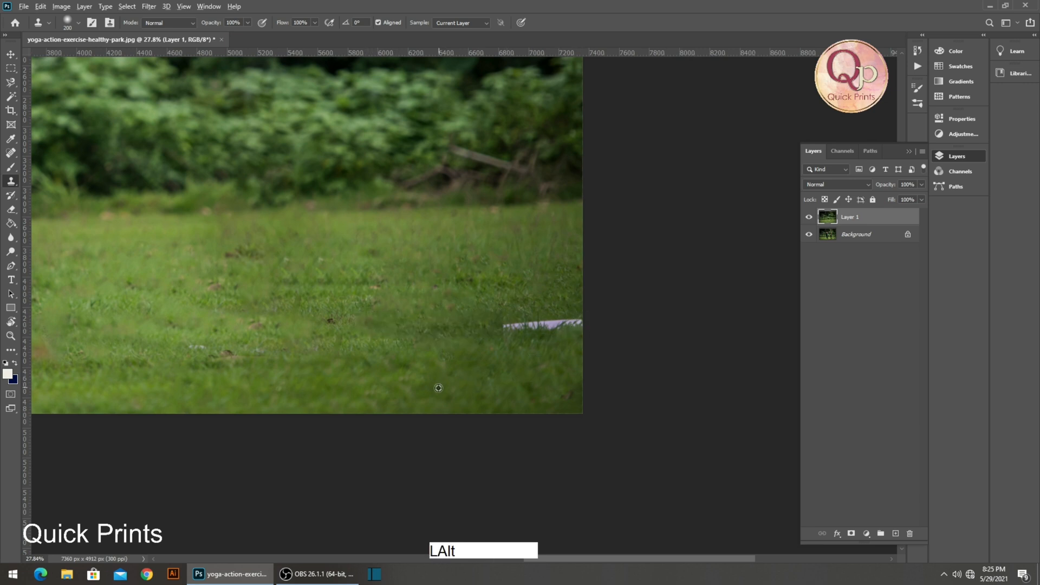
pyautogui.moveTo(488, 337); pyautogui.dragTo(589, 320)
pyautogui.moveTo(487, 330)
pyautogui.mouseDown()
pyautogui.moveTo(450, 305)
pyautogui.moveTo(503, 379)
pyautogui.mouseUp()
pyautogui.keyDown('alt'); pyautogui.click(601, 417); pyautogui.keyUp('alt')
pyautogui.moveTo(566, 398)
pyautogui.mouseDown()
pyautogui.moveTo(417, 407)
pyautogui.moveTo(395, 421)
pyautogui.moveTo(558, 413)
pyautogui.moveTo(374, 451)
pyautogui.moveTo(500, 451)
pyautogui.moveTo(497, 305)
pyautogui.mouseUp()
# Enlarge the Clone Stamp brush to 300 px and blend the remaining smudges in the grass with freshly sampled areas.
pyautogui.press(']')
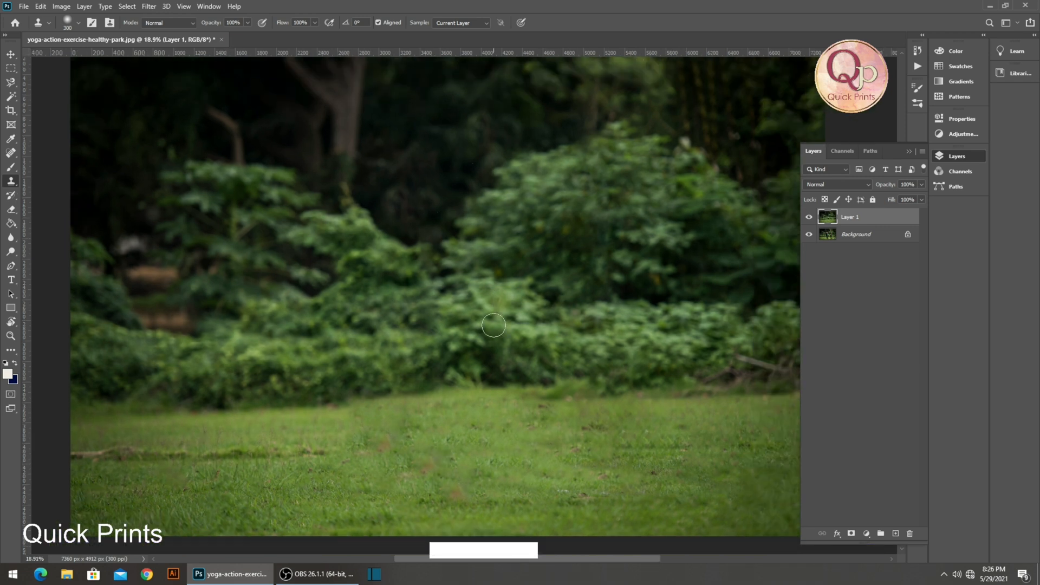
pyautogui.moveTo(523, 446); pyautogui.dragTo(430, 328)
pyautogui.keyDown('alt'); pyautogui.click(430, 328); pyautogui.keyUp('alt')
pyautogui.moveTo(354, 349)
pyautogui.mouseDown()
pyautogui.moveTo(270, 343)
pyautogui.moveTo(303, 325)
pyautogui.moveTo(279, 325)
pyautogui.moveTo(379, 359)
pyautogui.moveTo(320, 372)
pyautogui.moveTo(408, 381)
pyautogui.mouseUp()
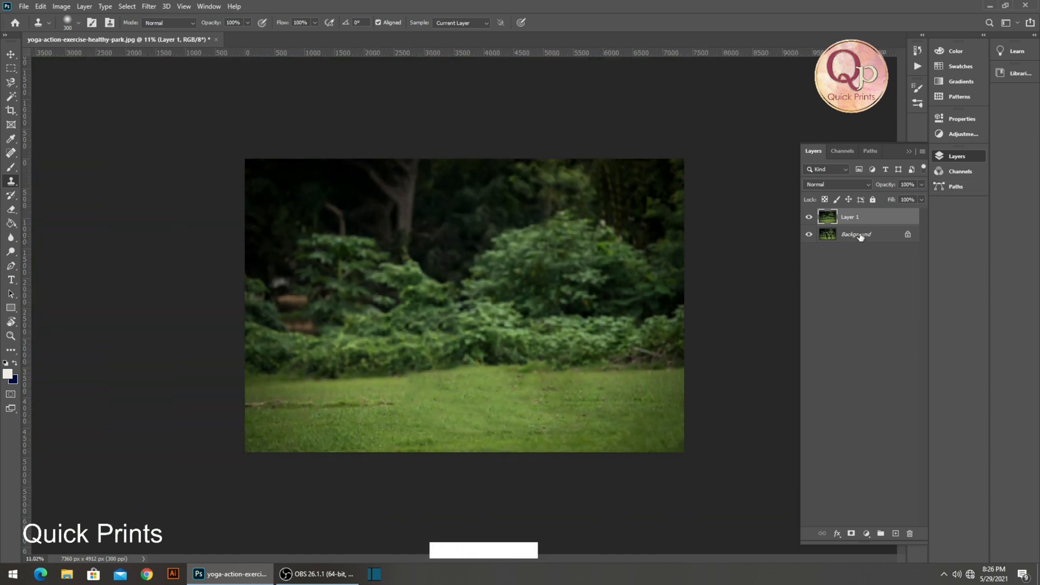
# Compare the retouched park with the original photo by hiding and showing Layer 1 repeatedly.
pyautogui.click(809, 217)
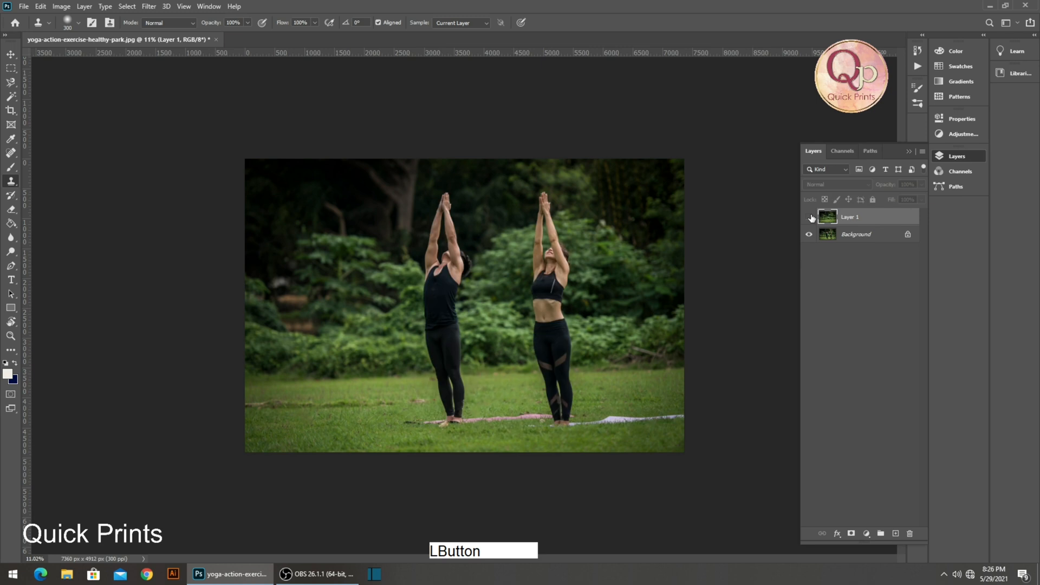
pyautogui.click(809, 217)
pyautogui.click(811, 218)
pyautogui.click(810, 217)
pyautogui.click(811, 217)
pyautogui.click(811, 217)
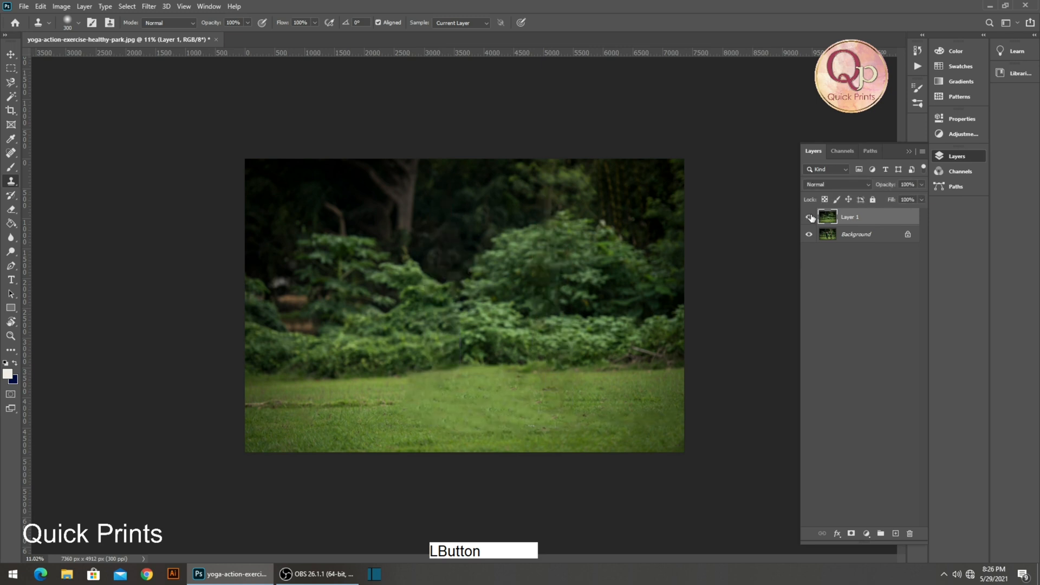
pyautogui.click(811, 218)
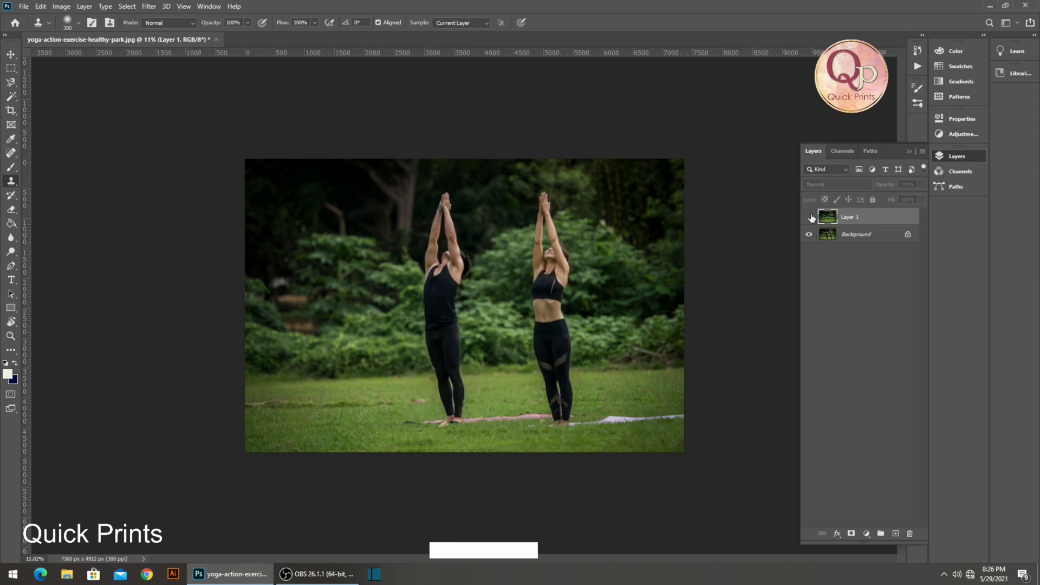
pyautogui.click(811, 218)
pyautogui.click(811, 217)
pyautogui.click(811, 217)
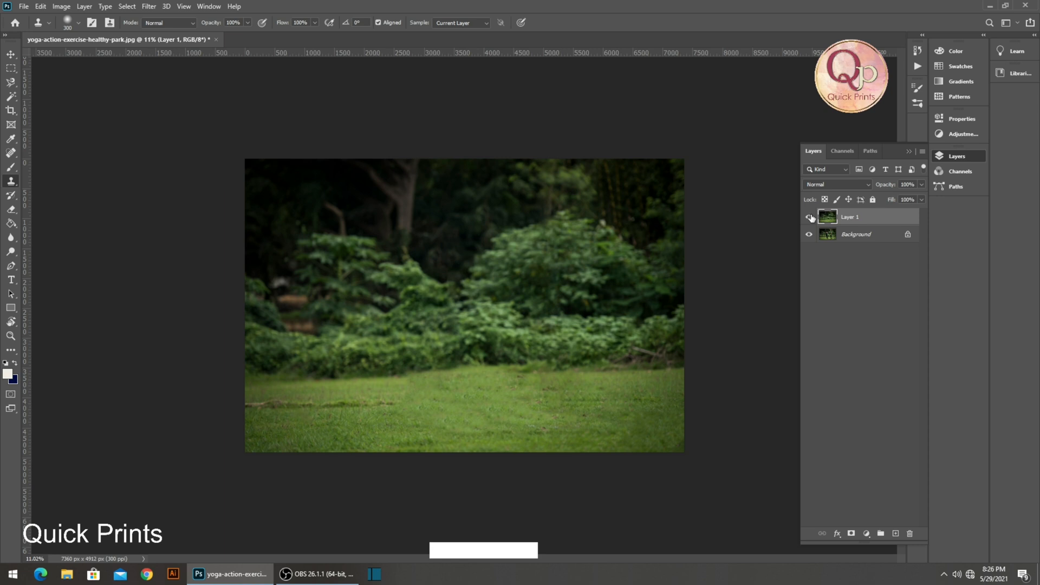
# Save a layered TIFF copy named yoga-action-exercise-healthy-park copy in the PICTURE EDITING folder on the computer, using LZW and RLE layer compression.
pyautogui.hotkey('ctrl', 'alt', 's')
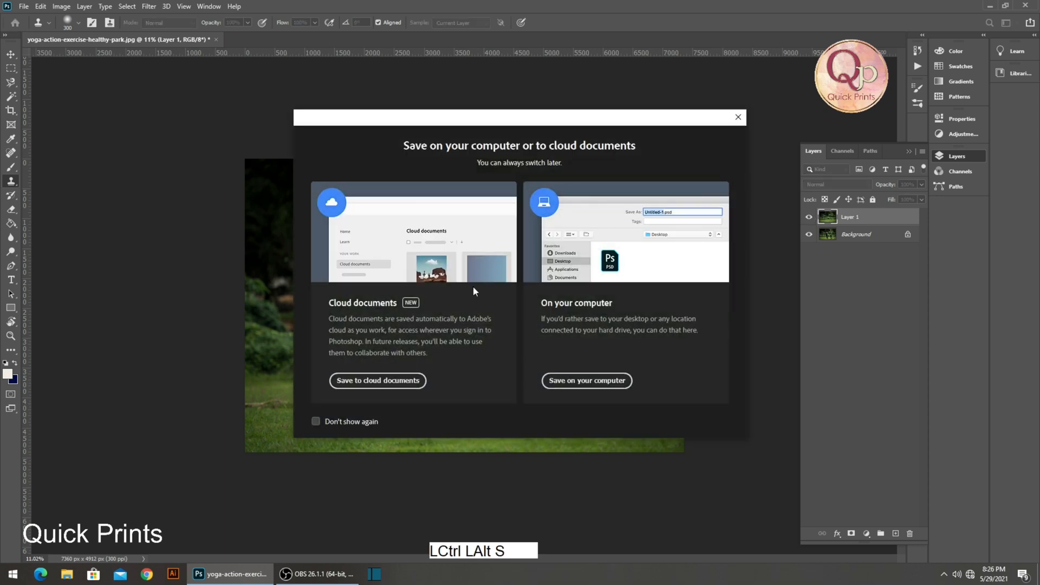
pyautogui.click(564, 379)
pyautogui.click(116, 439)
pyautogui.scroll(-4, 119, 428)
pyautogui.click(131, 426)
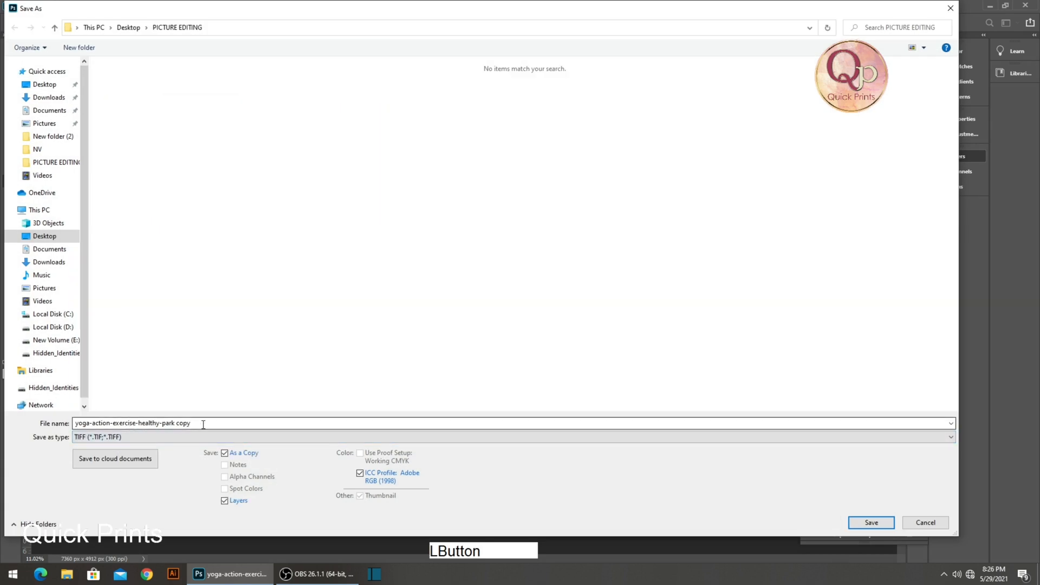
pyautogui.click(871, 522)
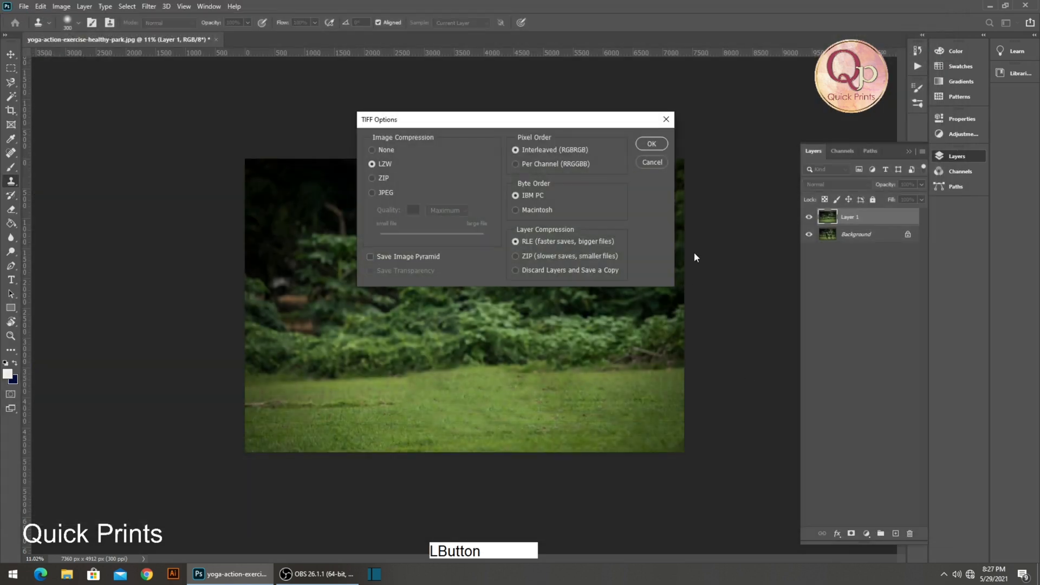
pyautogui.click(653, 144)
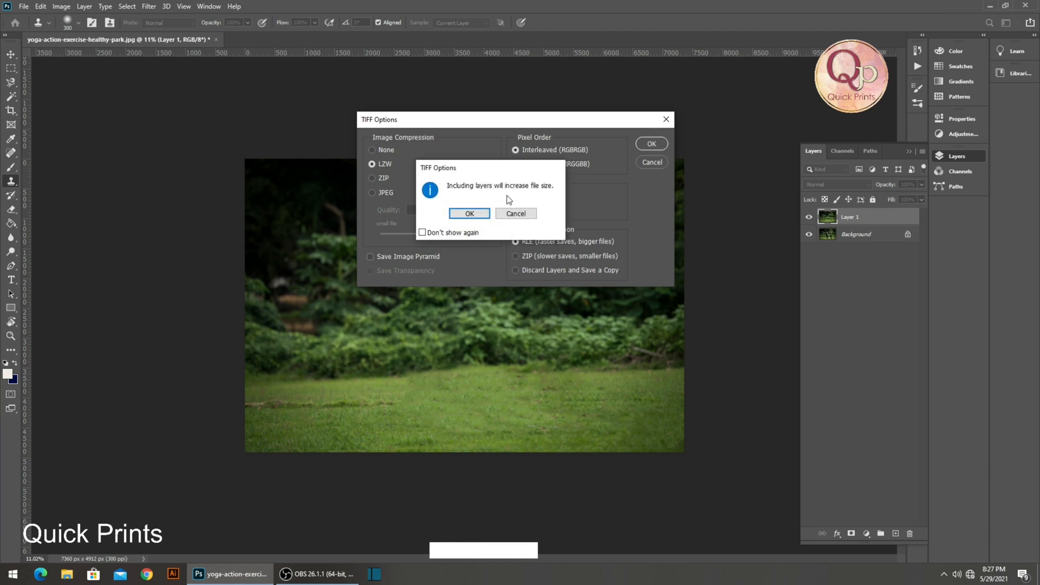
pyautogui.click(478, 213)
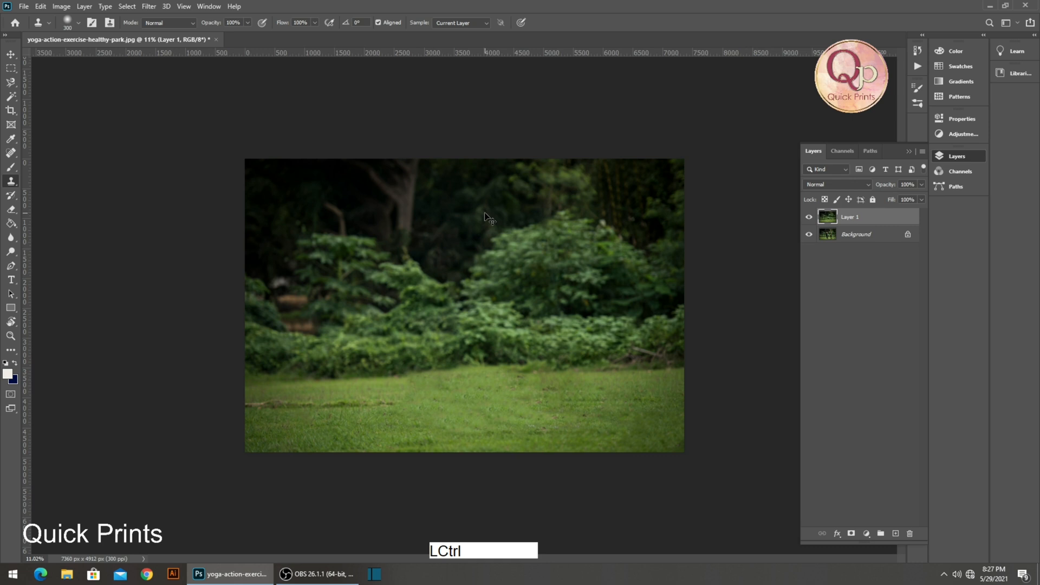
# Close the yoga photo and open beautiful-tropical-beach-sea-with-chair-blue-sky.jpg.
pyautogui.hotkey('ctrl', 'w')
pyautogui.click(514, 215)
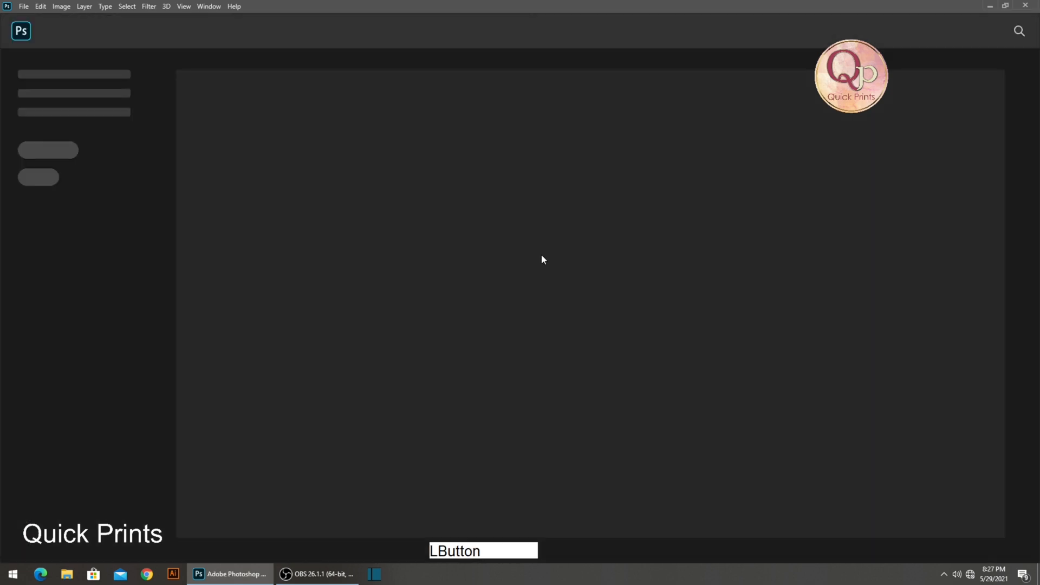
pyautogui.hotkey('ctrl', 'o')
pyautogui.doubleClick(386, 177)
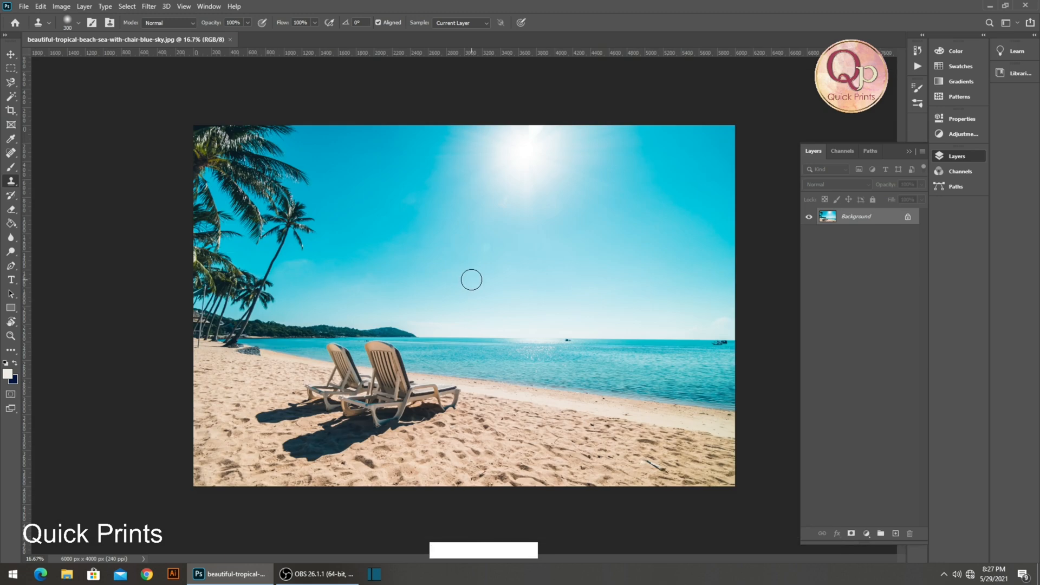
# Examine the two beach chairs, their shadows on the sand and the surrounding sand texture up close.
pyautogui.scroll(1, 370, 348)
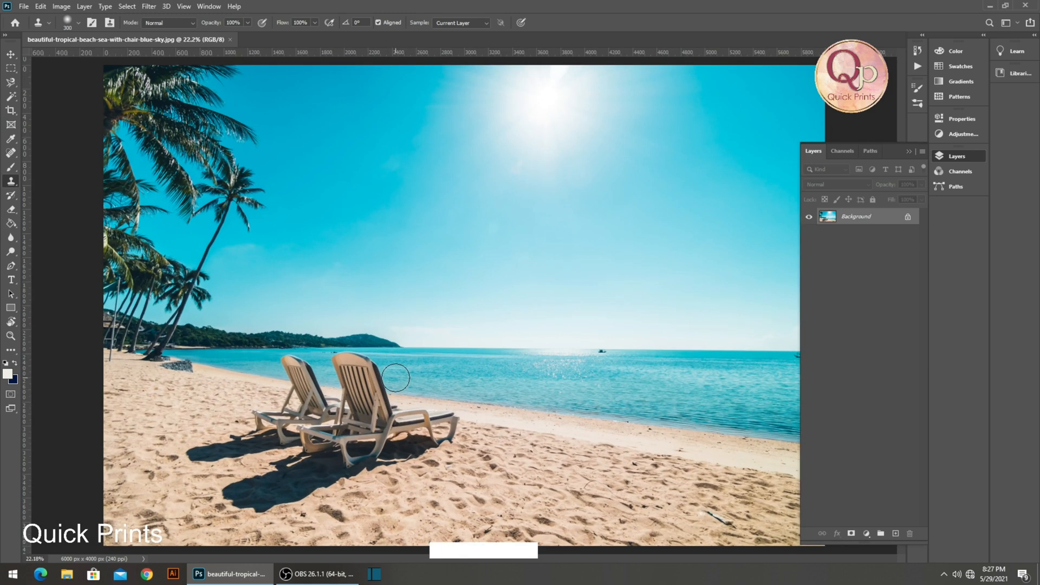
pyautogui.hotkey('ctrl', 'space')
pyautogui.keyDown('ctrl'); pyautogui.click(295, 389); pyautogui.keyUp('ctrl')
pyautogui.press('space')
pyautogui.moveTo(296, 388); pyautogui.dragTo(362, 219)
pyautogui.hotkey('ctrl', 'space')
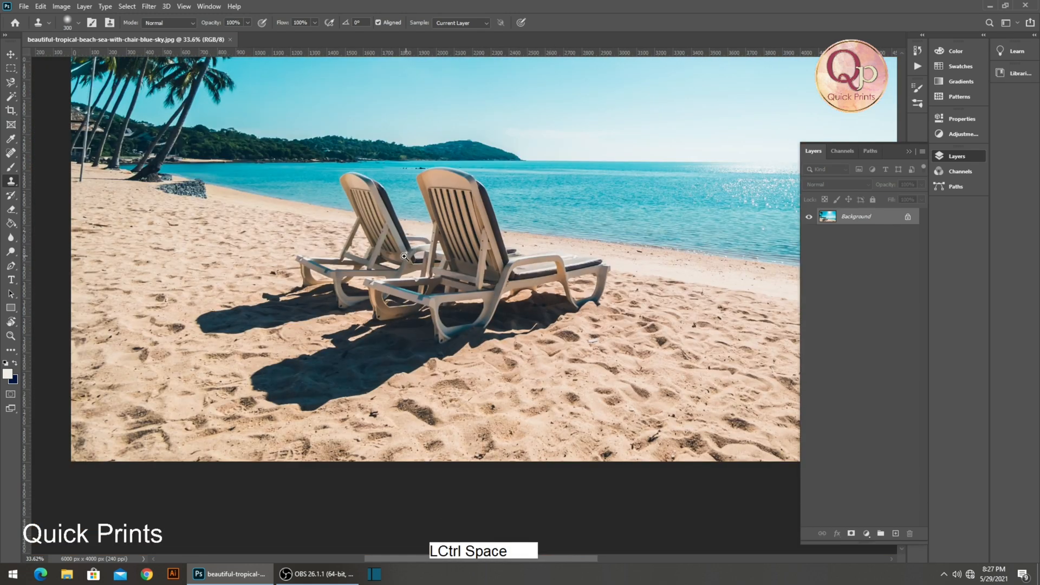
pyautogui.keyDown('ctrl'); pyautogui.click(378, 256); pyautogui.keyUp('ctrl')
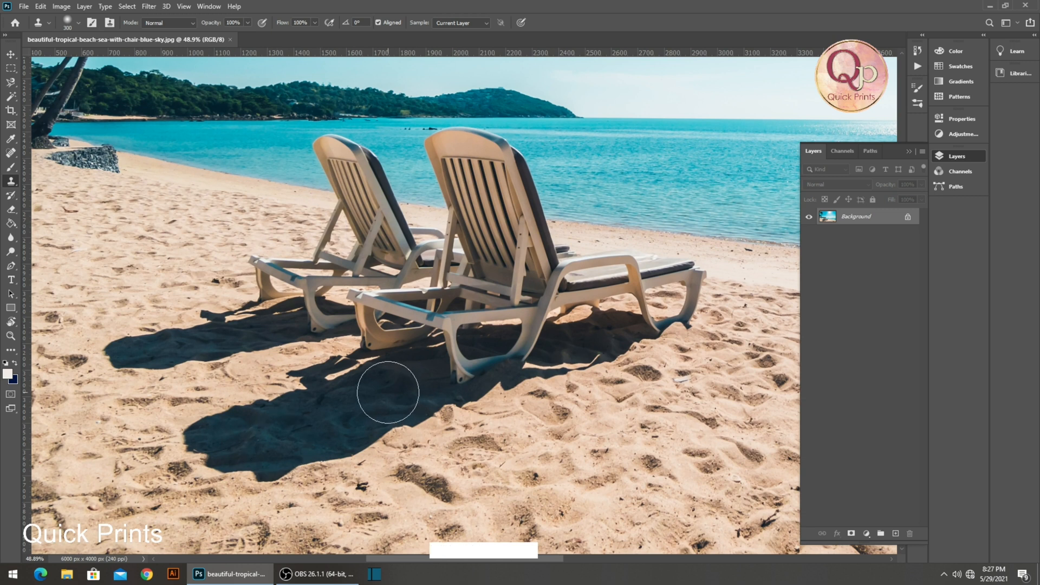
pyautogui.hotkey('ctrl', 'space')
pyautogui.moveTo(430, 288); pyautogui.dragTo(369, 315)
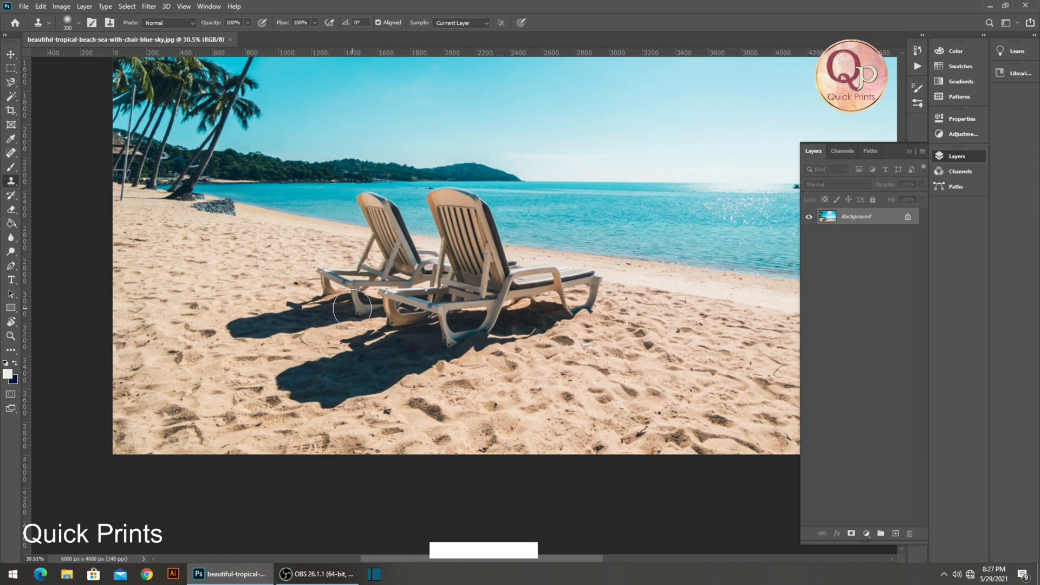
pyautogui.scroll(2, 360, 279)
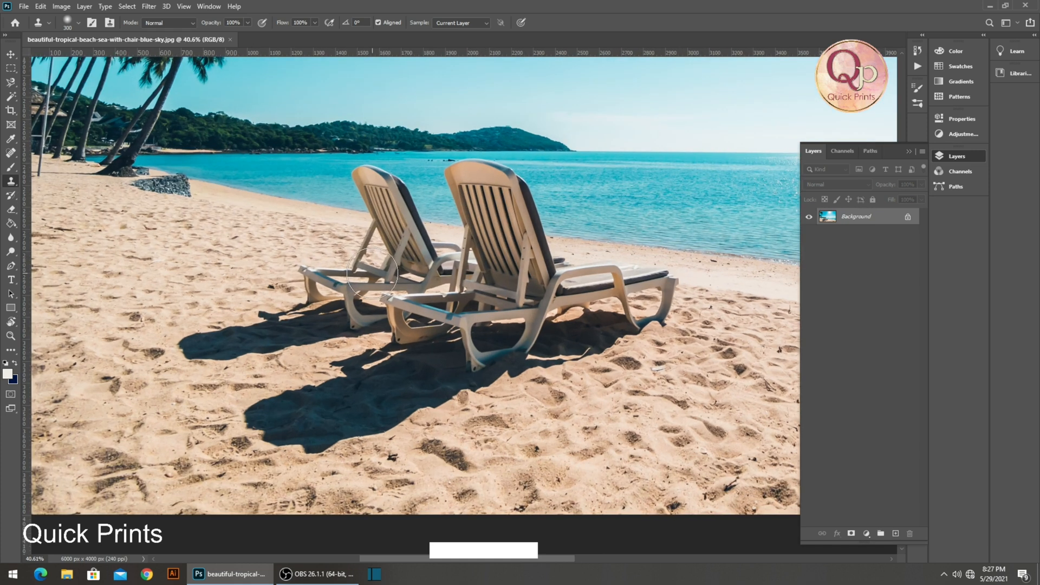
pyautogui.press('space')
pyautogui.hotkey('ctrl', 'space')
pyautogui.scroll(-3, 309, 306)
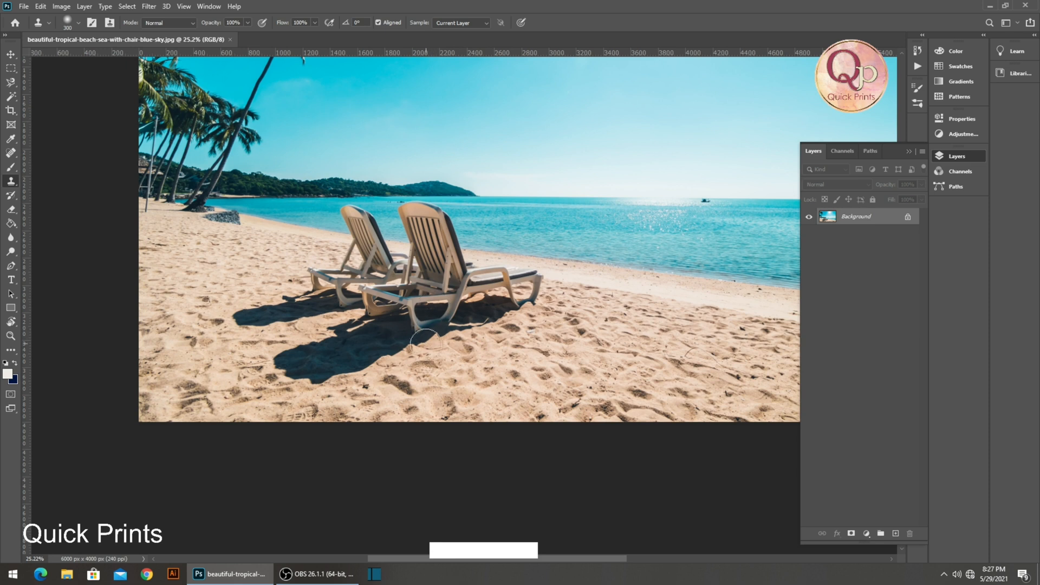
pyautogui.hotkey('ctrl', 'space')
pyautogui.moveTo(422, 374)
pyautogui.mouseDown()
pyautogui.moveTo(385, 378)
pyautogui.moveTo(469, 402)
pyautogui.moveTo(384, 228)
pyautogui.moveTo(436, 248)
pyautogui.mouseUp()
pyautogui.hotkey('ctrl', 'space')
pyautogui.press('space')
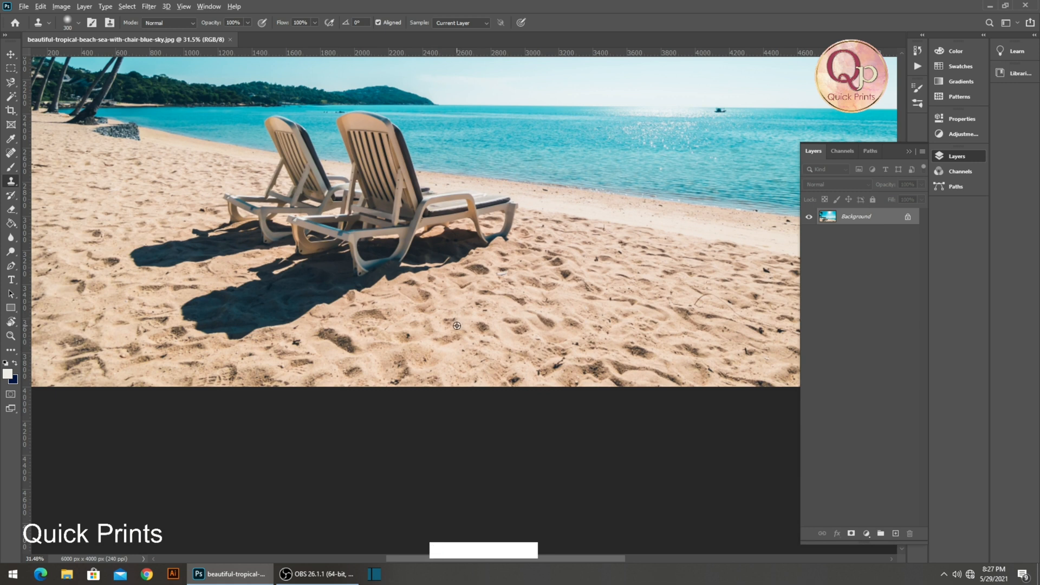
# Sample clean sand in front of the chairs and try it over the nearer chair's shadow with the 300 px brush.
pyautogui.press('alt')
pyautogui.keyDown('alt'); pyautogui.click(443, 320); pyautogui.keyUp('alt')
pyautogui.keyDown('alt'); pyautogui.click(439, 325); pyautogui.keyUp('alt')
pyautogui.moveTo(377, 295)
pyautogui.mouseDown()
pyautogui.moveTo(344, 274)
pyautogui.moveTo(320, 283)
pyautogui.mouseUp()
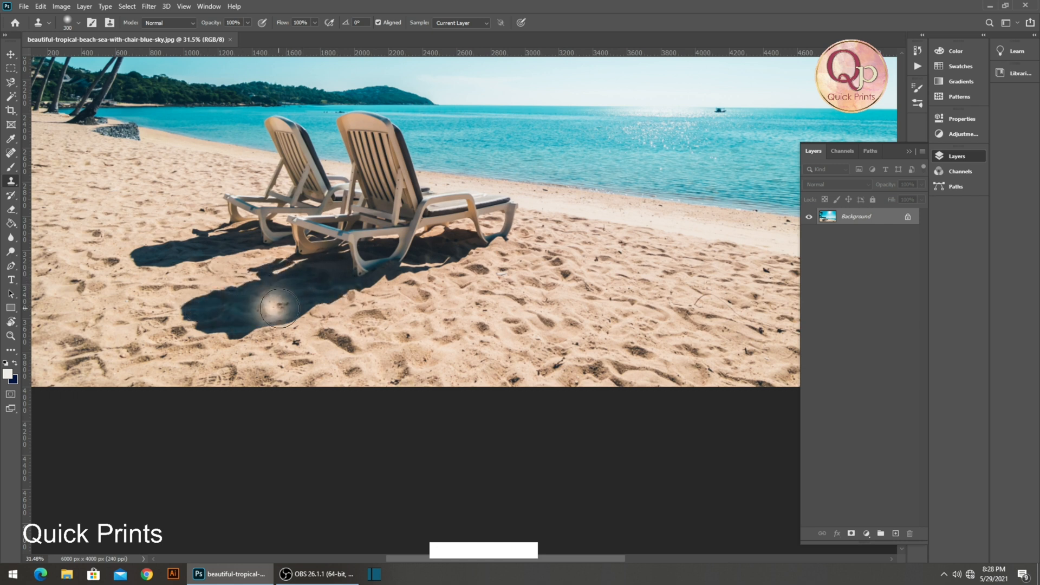
# Try cloning sand over the nearer chair's shadow with the brush enlarged to 1457 px, and undo the attempt.
pyautogui.click(66, 22)
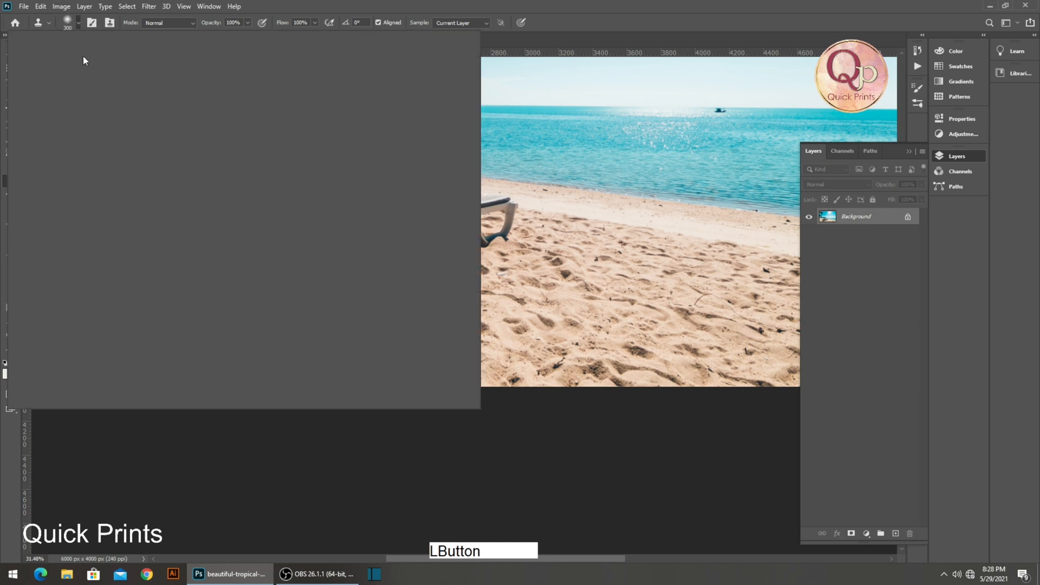
pyautogui.moveTo(115, 58); pyautogui.dragTo(124, 59)
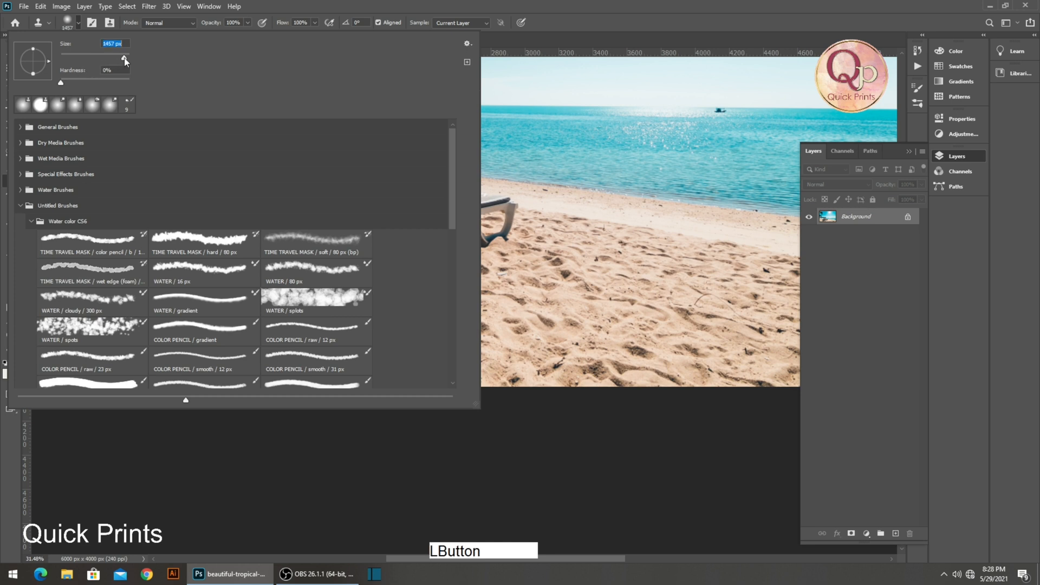
pyautogui.hotkey('ctrl', 'space')
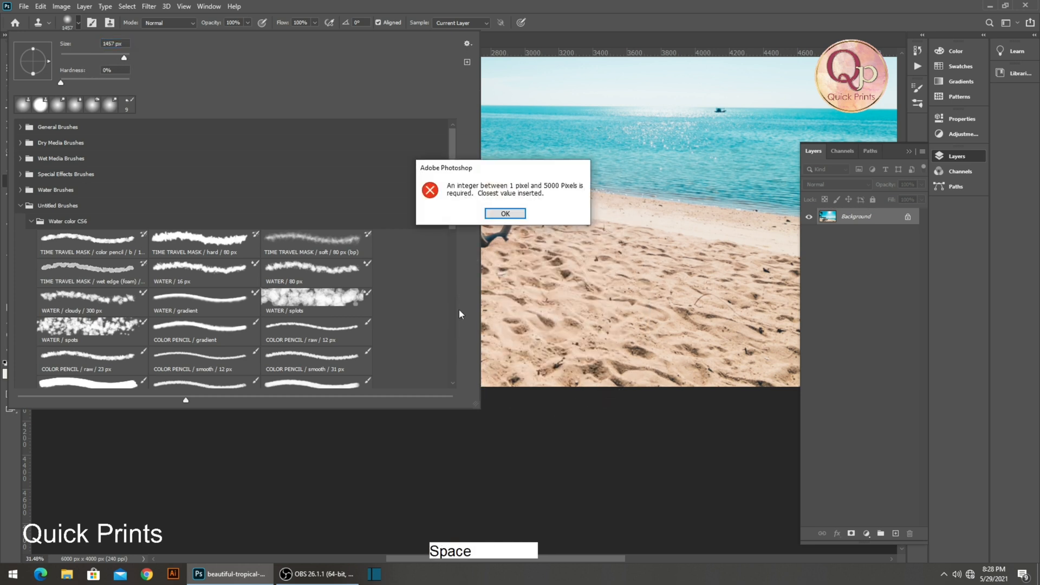
pyautogui.click(518, 214)
pyautogui.moveTo(433, 282)
pyautogui.mouseDown()
pyautogui.moveTo(390, 297)
pyautogui.moveTo(320, 283)
pyautogui.moveTo(283, 290)
pyautogui.moveTo(336, 300)
pyautogui.moveTo(305, 294)
pyautogui.mouseUp()
pyautogui.hotkey('ctrl', 'z')
pyautogui.hotkey('ctrl', 'z')
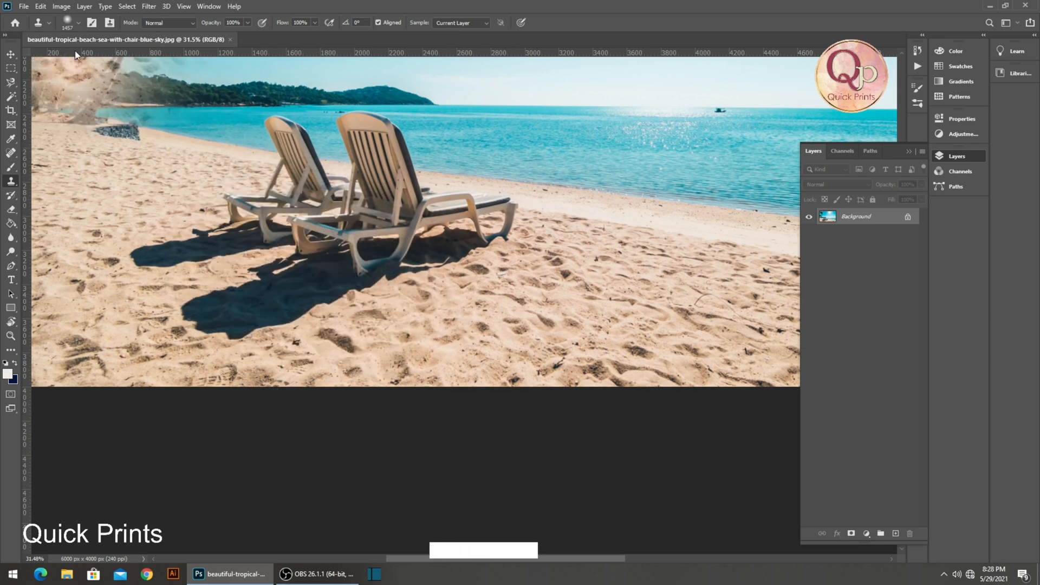
# Set the Clone Stamp brush to 448 px and paint sampled sand over the main part of the nearer chair's shadow.
pyautogui.click(69, 24)
pyautogui.moveTo(124, 59); pyautogui.dragTo(119, 60)
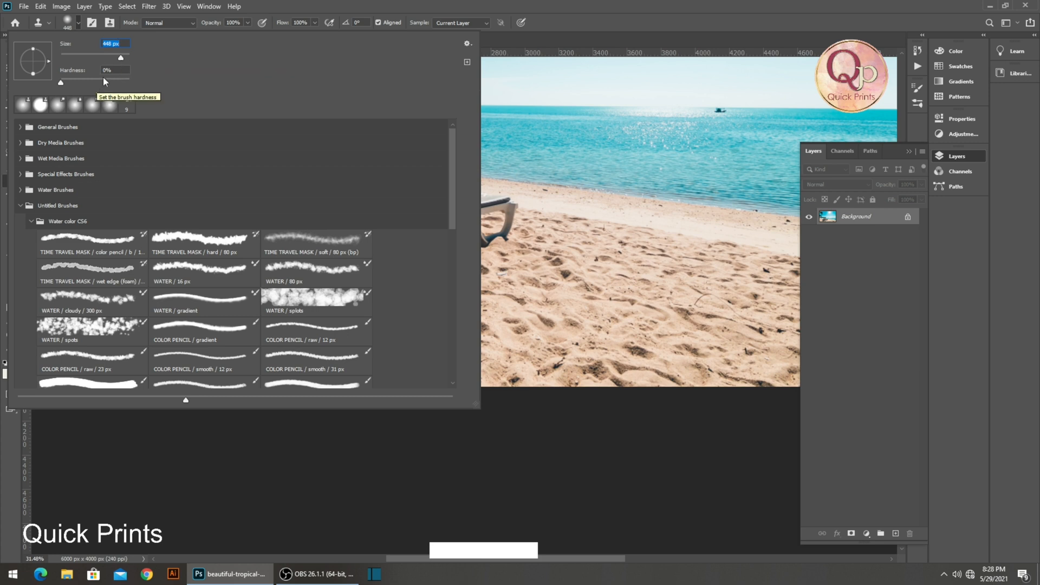
pyautogui.click(556, 320)
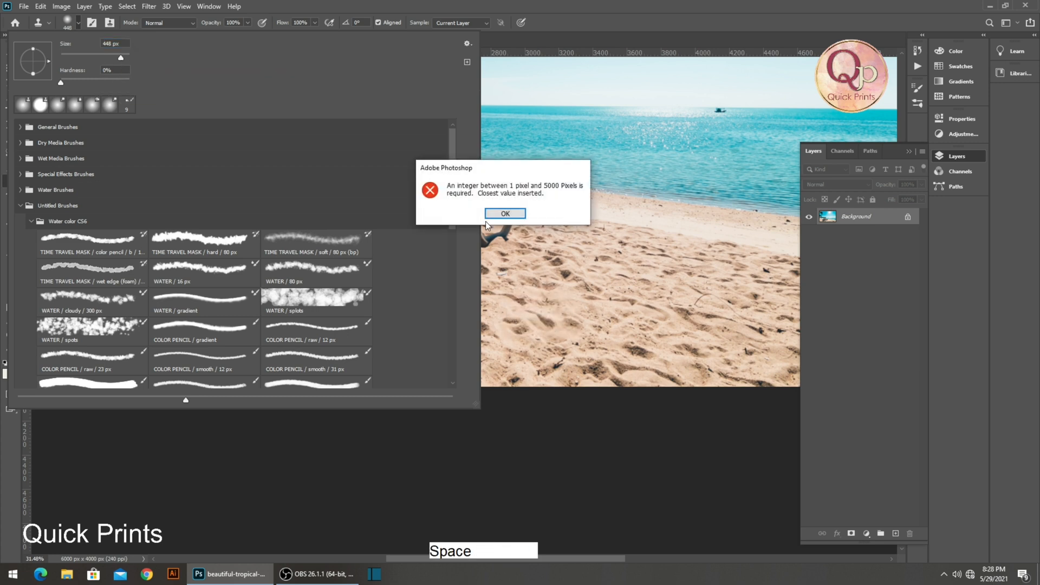
pyautogui.click(505, 214)
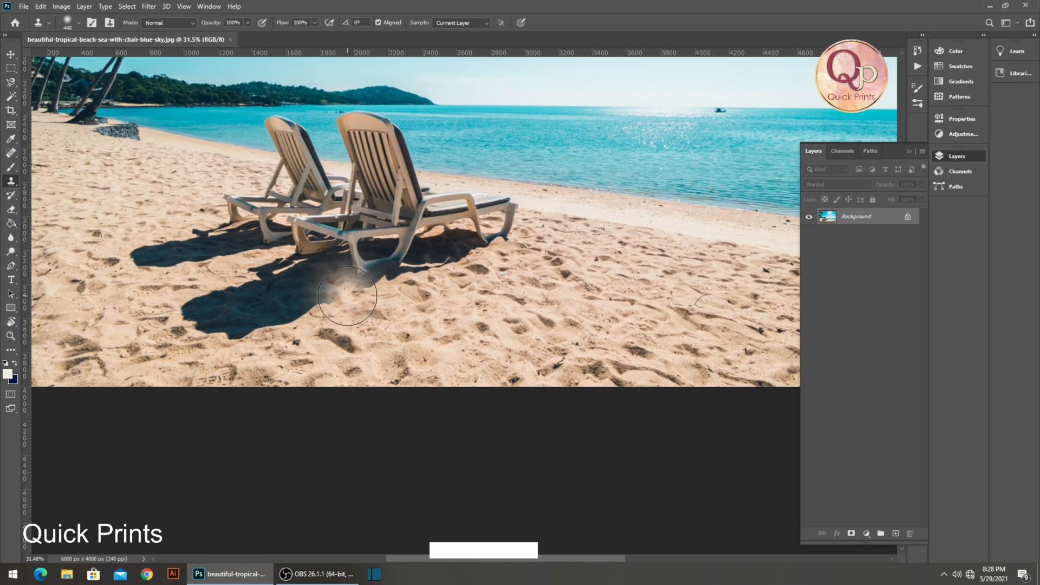
pyautogui.press('alt')
pyautogui.keyDown('alt'); pyautogui.click(417, 324); pyautogui.keyUp('alt')
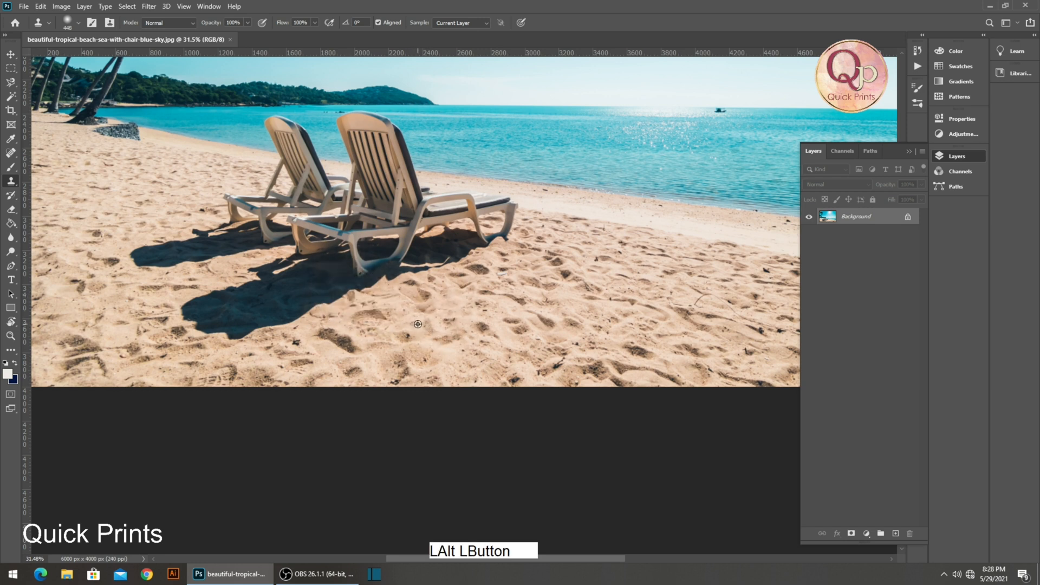
pyautogui.keyDown('alt'); pyautogui.click(399, 328); pyautogui.keyUp('alt')
pyautogui.moveTo(278, 290)
pyautogui.mouseDown()
pyautogui.moveTo(335, 299)
pyautogui.moveTo(233, 299)
pyautogui.mouseUp()
# Clone sand from several nearby spots over the remaining shadow and patchy areas in front of the nearer chair.
pyautogui.keyDown('alt'); pyautogui.click(339, 358); pyautogui.keyUp('alt')
pyautogui.moveTo(362, 353); pyautogui.dragTo(297, 337)
pyautogui.moveTo(247, 330)
pyautogui.mouseDown()
pyautogui.moveTo(182, 319)
pyautogui.moveTo(331, 315)
pyautogui.mouseUp()
pyautogui.keyDown('alt'); pyautogui.click(156, 312); pyautogui.keyUp('alt')
pyautogui.moveTo(414, 334)
pyautogui.mouseDown()
pyautogui.moveTo(327, 313)
pyautogui.moveTo(151, 313)
pyautogui.moveTo(195, 306)
pyautogui.moveTo(260, 344)
pyautogui.mouseUp()
# Clone clean sand over the shadow cast by the farther chair.
pyautogui.press('space')
pyautogui.moveTo(460, 320); pyautogui.dragTo(552, 331)
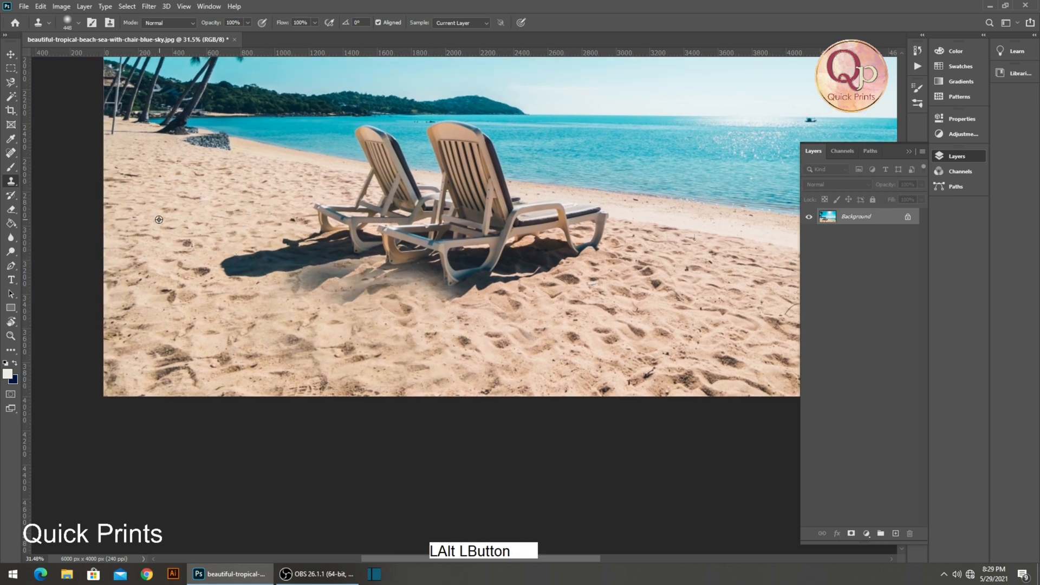
pyautogui.moveTo(229, 252)
pyautogui.mouseDown()
pyautogui.moveTo(310, 268)
pyautogui.moveTo(282, 253)
pyautogui.moveTo(298, 255)
pyautogui.moveTo(261, 264)
pyautogui.moveTo(325, 267)
pyautogui.mouseUp()
pyautogui.keyDown('alt'); pyautogui.click(278, 237); pyautogui.keyUp('alt')
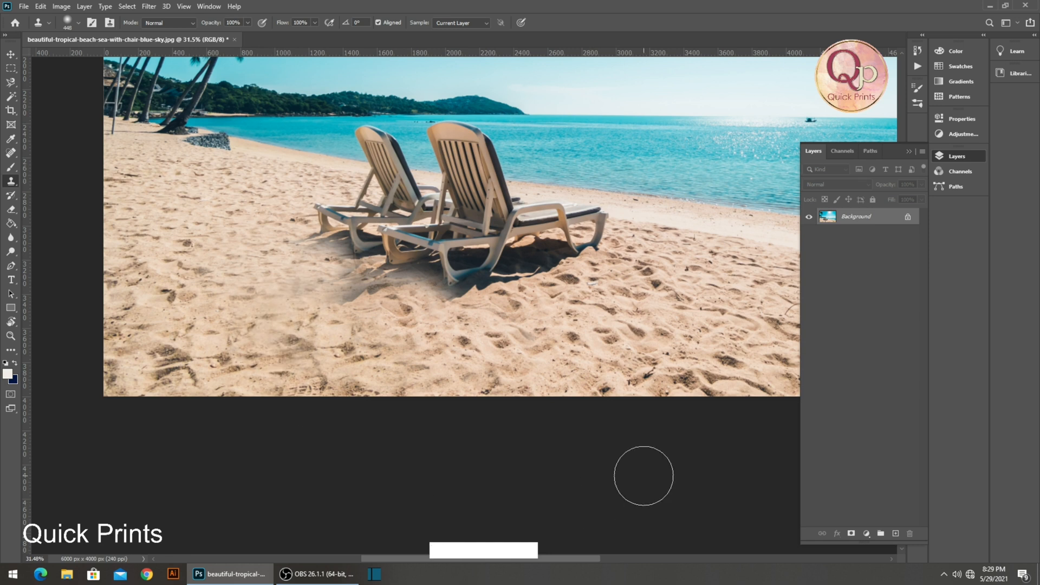
# Blend the last dark shadow remnants on the sand in front of both chairs with freshly sampled sand.
pyautogui.keyDown('alt'); pyautogui.click(307, 346); pyautogui.keyUp('alt')
pyautogui.moveTo(349, 296)
pyautogui.mouseDown()
pyautogui.moveTo(348, 286)
pyautogui.moveTo(374, 287)
pyautogui.moveTo(329, 279)
pyautogui.moveTo(227, 306)
pyautogui.mouseUp()
pyautogui.press('space')
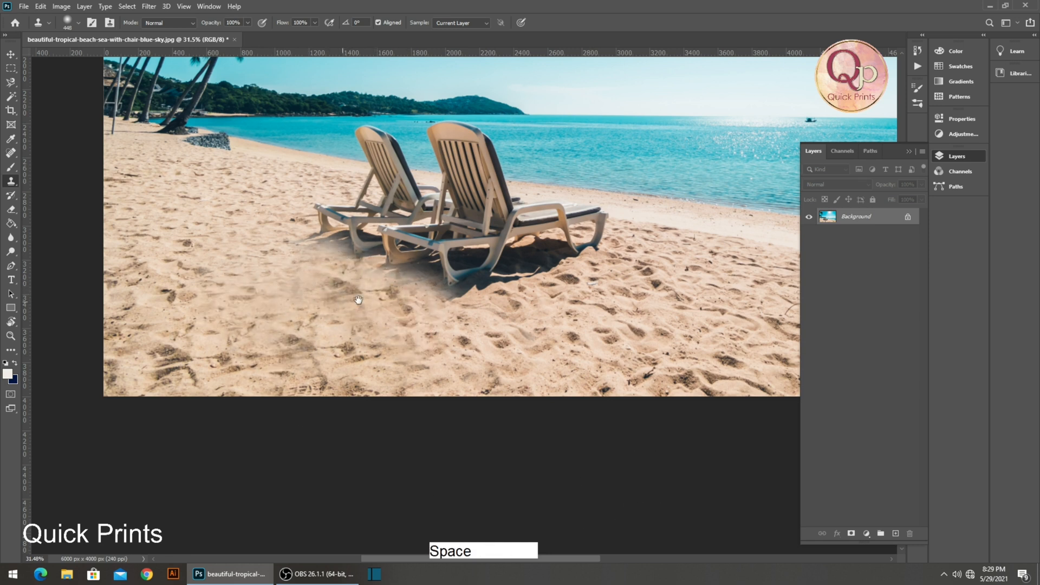
# Try to clone sampled shoreline sand and water over the chairs' backrests, and undo these strokes.
pyautogui.keyDown('ctrl'); pyautogui.click(313, 293); pyautogui.keyUp('ctrl')
pyautogui.moveTo(485, 258); pyautogui.dragTo(411, 287)
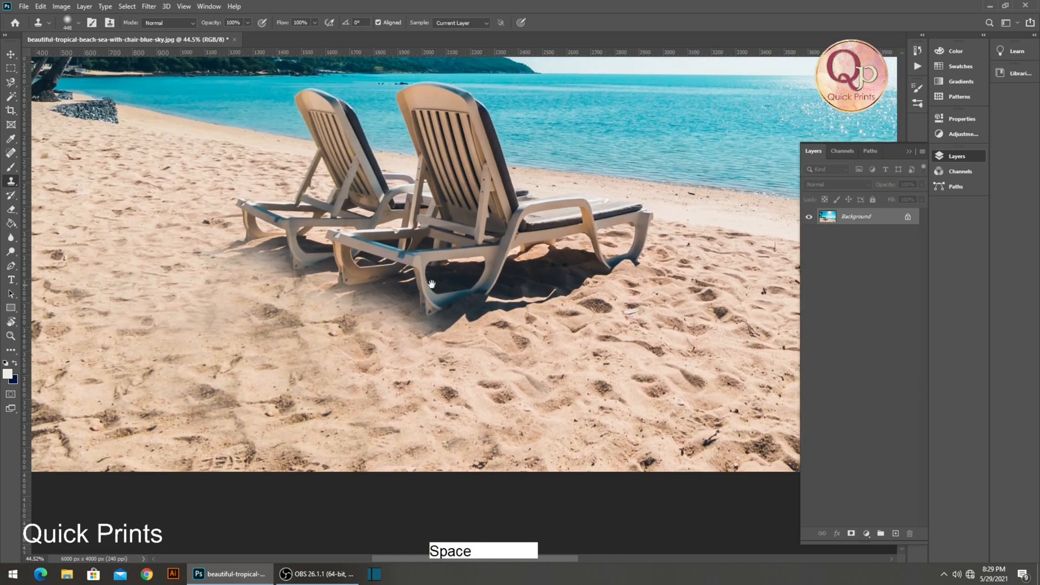
pyautogui.keyDown('ctrl'); pyautogui.click(348, 275); pyautogui.keyUp('ctrl')
pyautogui.moveTo(507, 307); pyautogui.dragTo(468, 363)
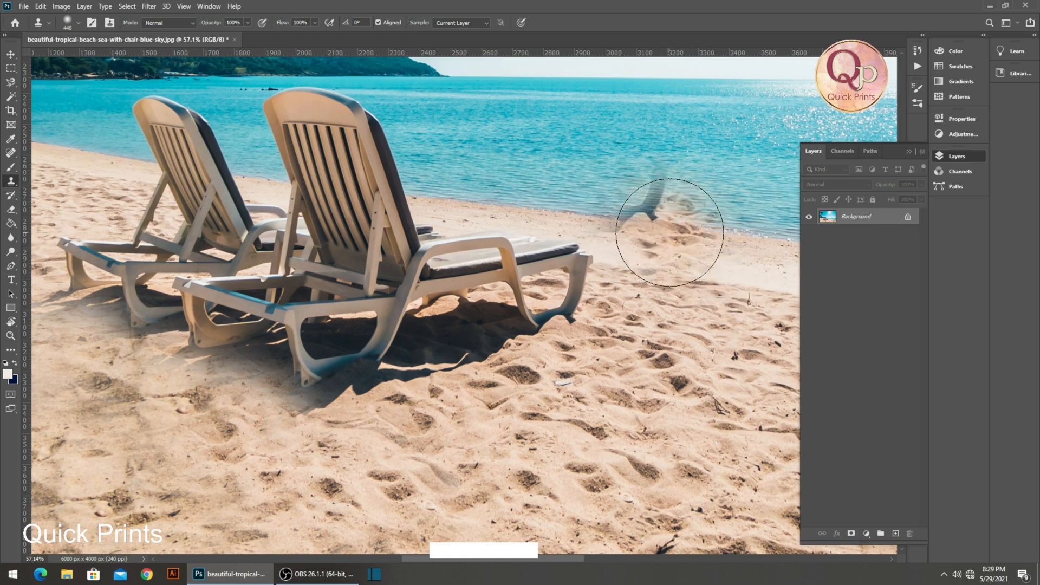
pyautogui.keyDown('alt'); pyautogui.click(666, 238); pyautogui.keyUp('alt')
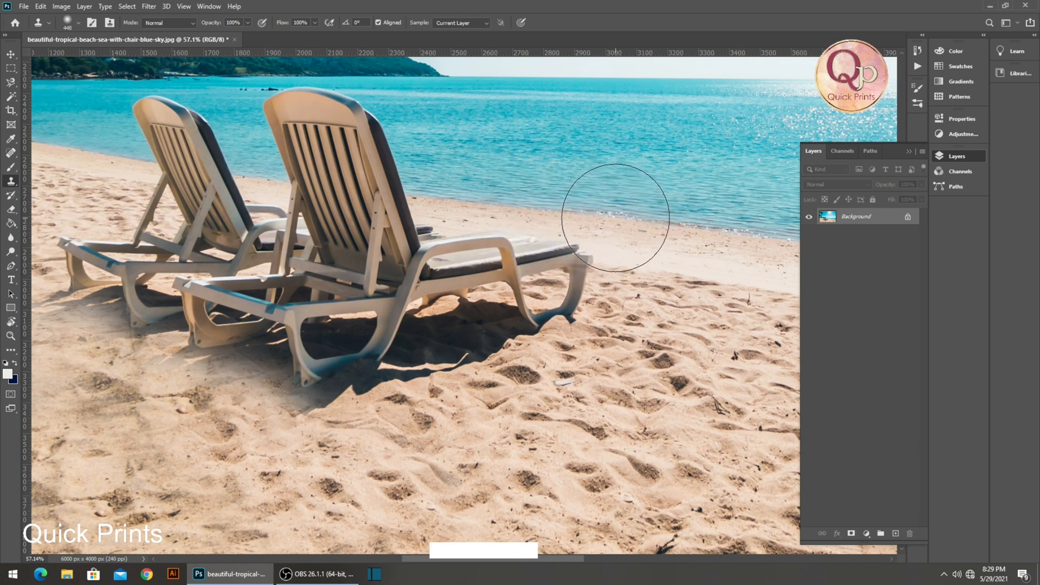
pyautogui.moveTo(480, 190)
pyautogui.mouseDown()
pyautogui.moveTo(433, 184)
pyautogui.moveTo(402, 182)
pyautogui.moveTo(386, 196)
pyautogui.moveTo(331, 190)
pyautogui.mouseUp()
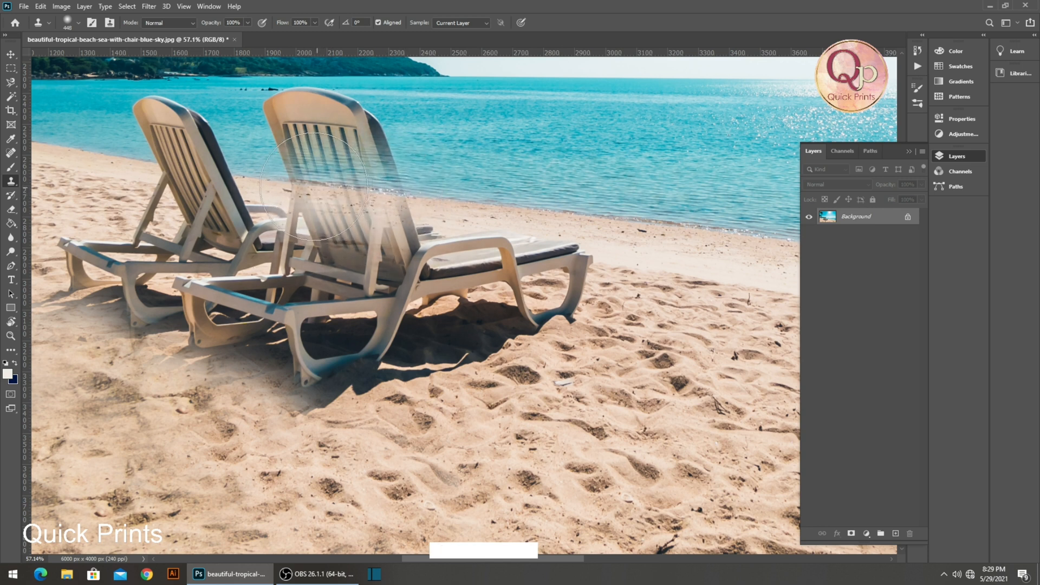
pyautogui.hotkey('ctrl', 'z')
pyautogui.hotkey('ctrl', 'z')
pyautogui.hotkey('ctrl', 'z')
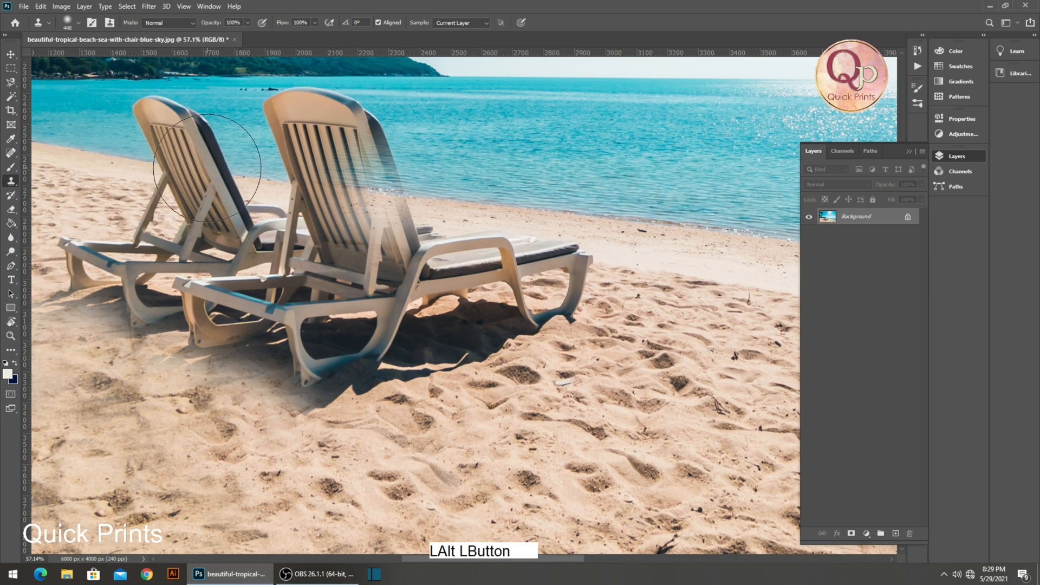
pyautogui.click(331, 184)
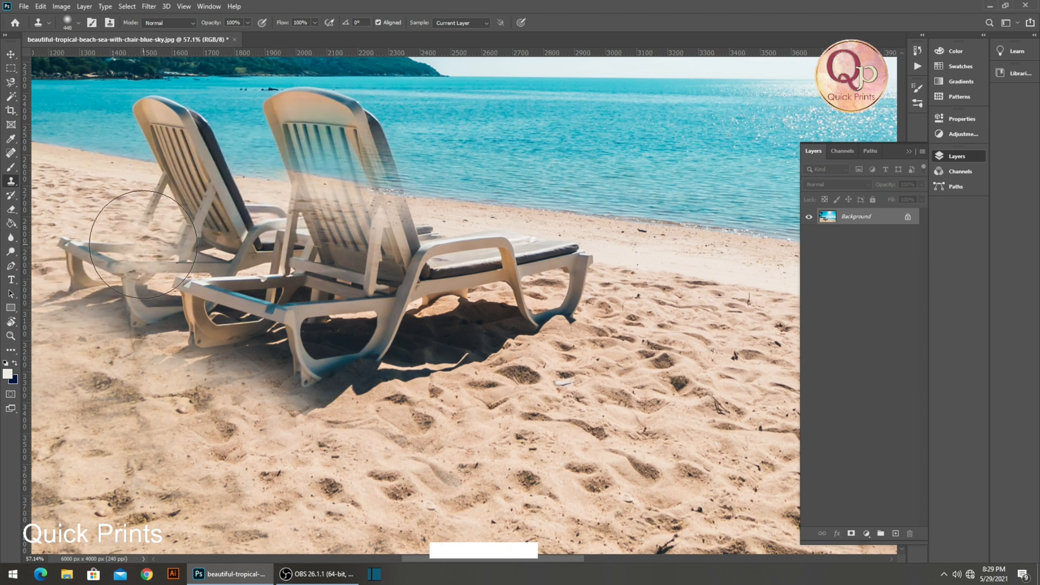
pyautogui.hotkey('ctrl', 'z')
pyautogui.hotkey('ctrl', 'z')
# Clone sampled sea and beach over the farther chair's backrest along the shoreline.
pyautogui.keyDown('ctrl'); pyautogui.click(260, 200); pyautogui.keyUp('ctrl')
pyautogui.keyDown('ctrl'); pyautogui.click(233, 217); pyautogui.keyUp('ctrl')
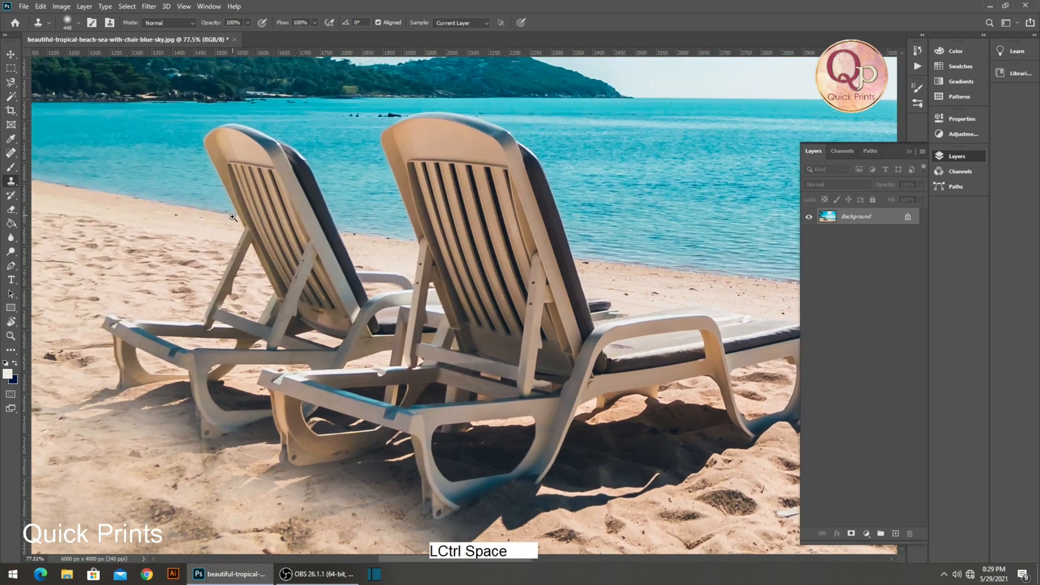
pyautogui.keyDown('ctrl'); pyautogui.click(233, 217); pyautogui.keyUp('ctrl')
pyautogui.moveTo(235, 232); pyautogui.dragTo(428, 233)
pyautogui.scroll(-3, 628, 239)
pyautogui.moveTo(632, 249); pyautogui.dragTo(520, 225)
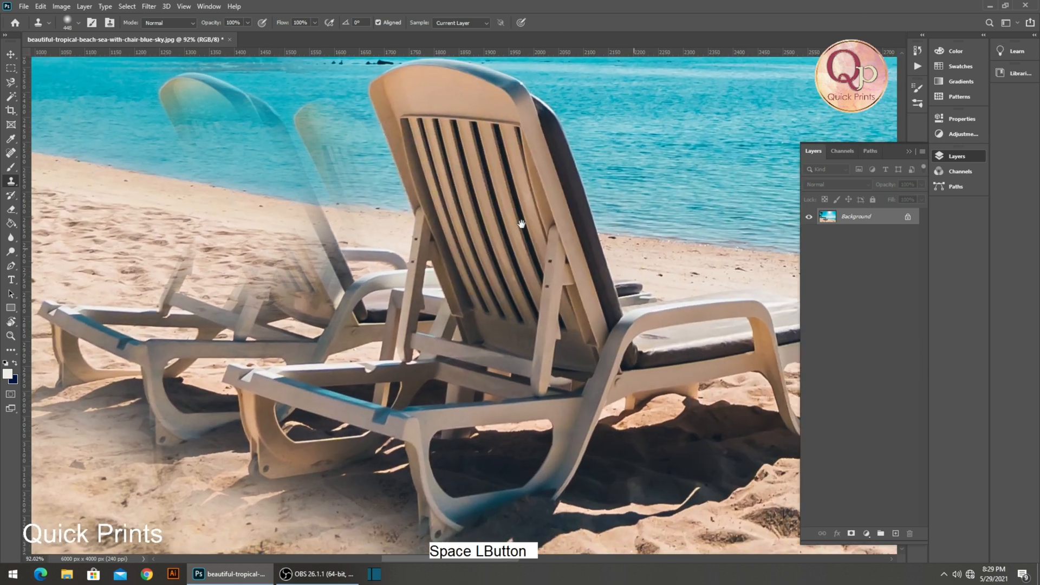
# Clone freshly sampled shoreline and water over the middle and lower part of the nearer chair's backrest.
pyautogui.keyDown('alt'); pyautogui.click(766, 255); pyautogui.keyUp('alt')
pyautogui.moveTo(612, 222); pyautogui.dragTo(532, 230)
pyautogui.scroll(-2, 767, 260)
pyautogui.moveTo(658, 250); pyautogui.dragTo(624, 251)
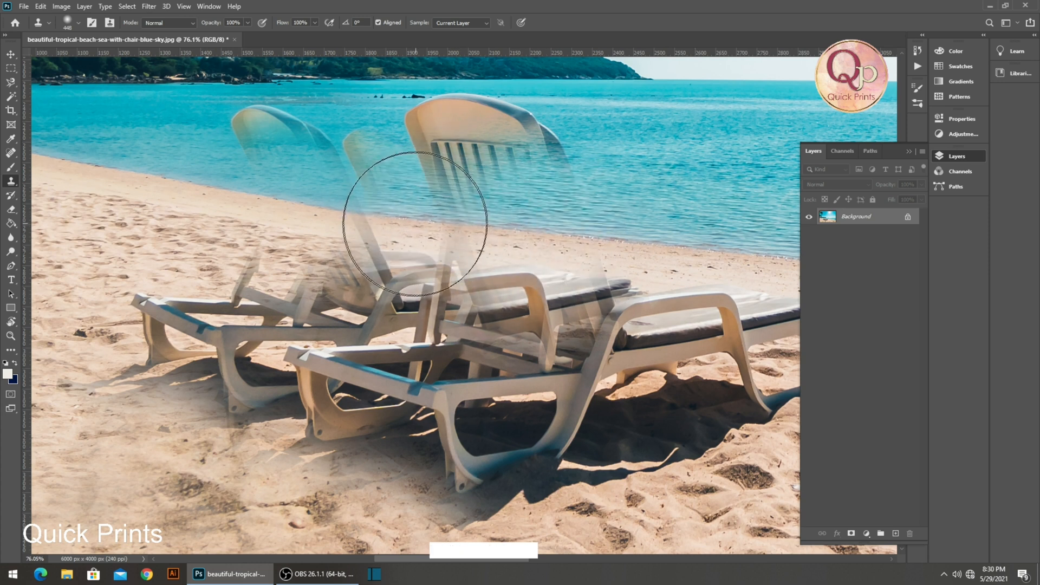
pyautogui.moveTo(414, 224); pyautogui.dragTo(412, 221)
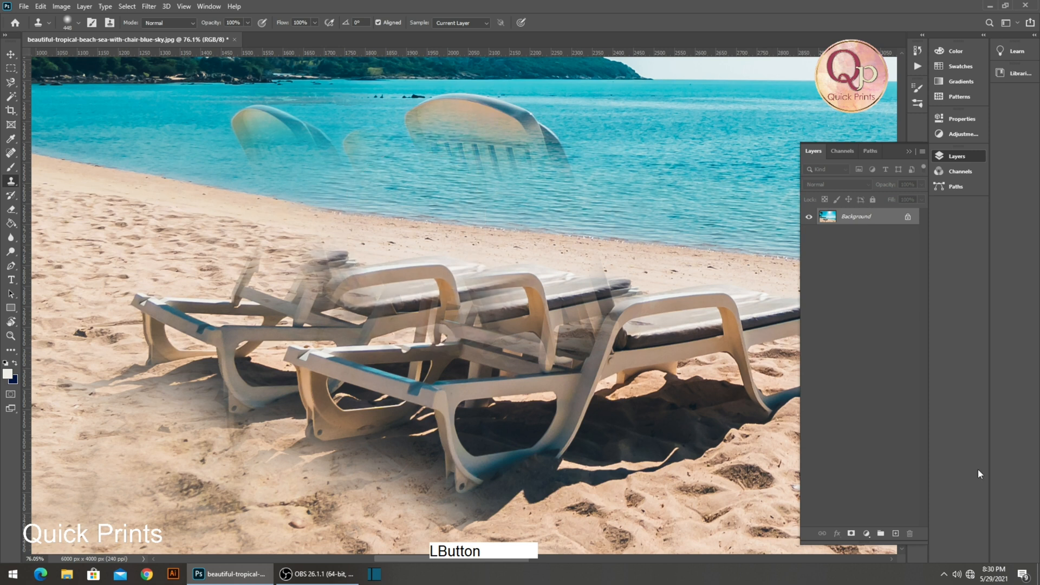
# Clone clean water over the slats and edge of the nearer backrest remnant in the sea.
pyautogui.scroll(-3, 748, 352)
pyautogui.moveTo(571, 403); pyautogui.dragTo(313, 413)
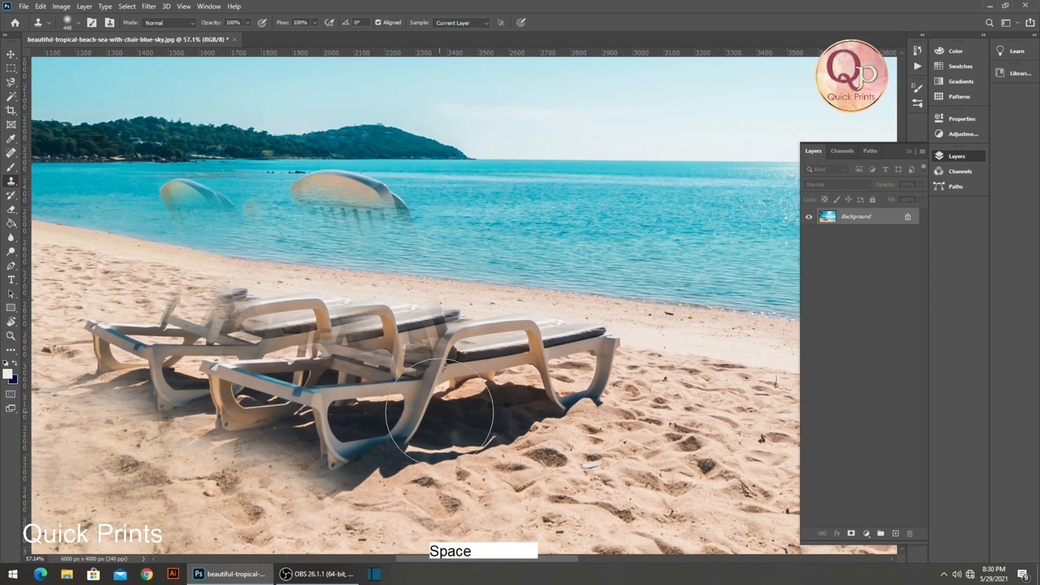
pyautogui.scroll(1, 379, 243)
pyautogui.moveTo(383, 251)
pyautogui.mouseDown()
pyautogui.moveTo(434, 279)
pyautogui.moveTo(425, 274)
pyautogui.mouseUp()
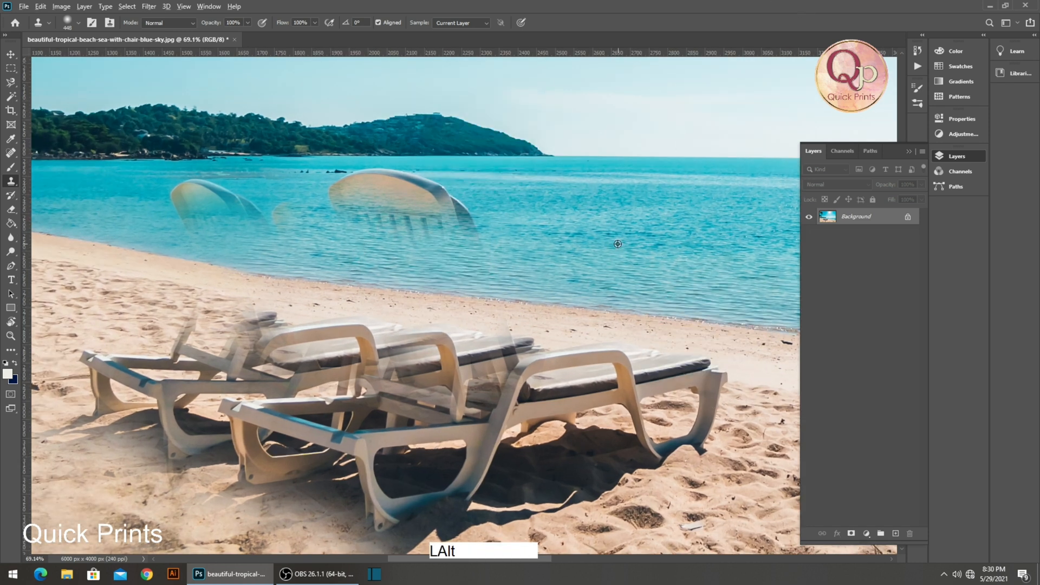
pyautogui.keyDown('alt'); pyautogui.click(592, 255); pyautogui.keyUp('alt')
pyautogui.moveTo(499, 244)
pyautogui.mouseDown()
pyautogui.moveTo(441, 227)
pyautogui.moveTo(432, 243)
pyautogui.mouseUp()
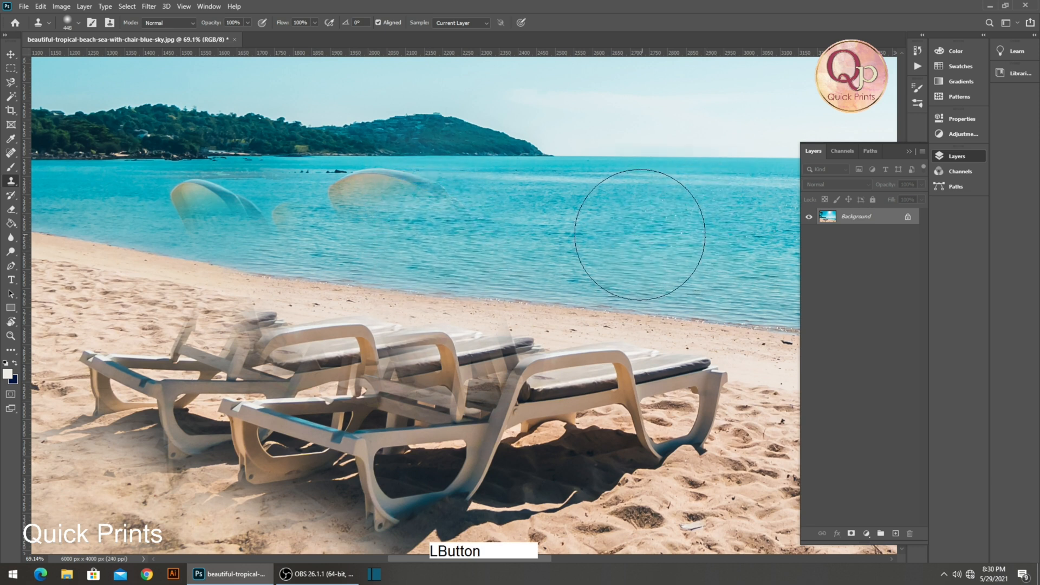
# Try to cover the rest of the nearer backrest remnant with sampled water, and undo the strokes.
pyautogui.keyDown('alt'); pyautogui.click(632, 237); pyautogui.keyUp('alt')
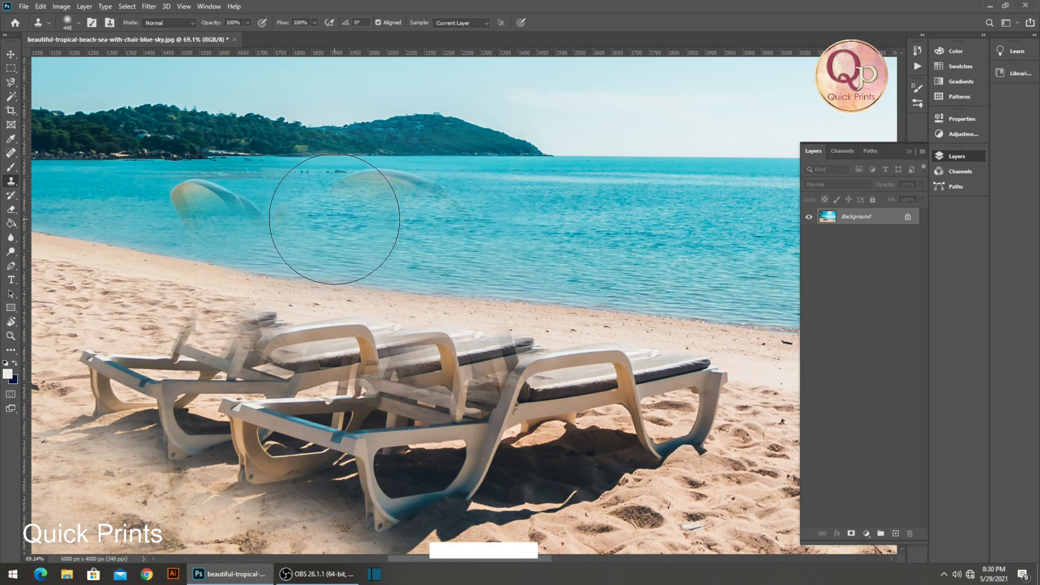
pyautogui.click(335, 220)
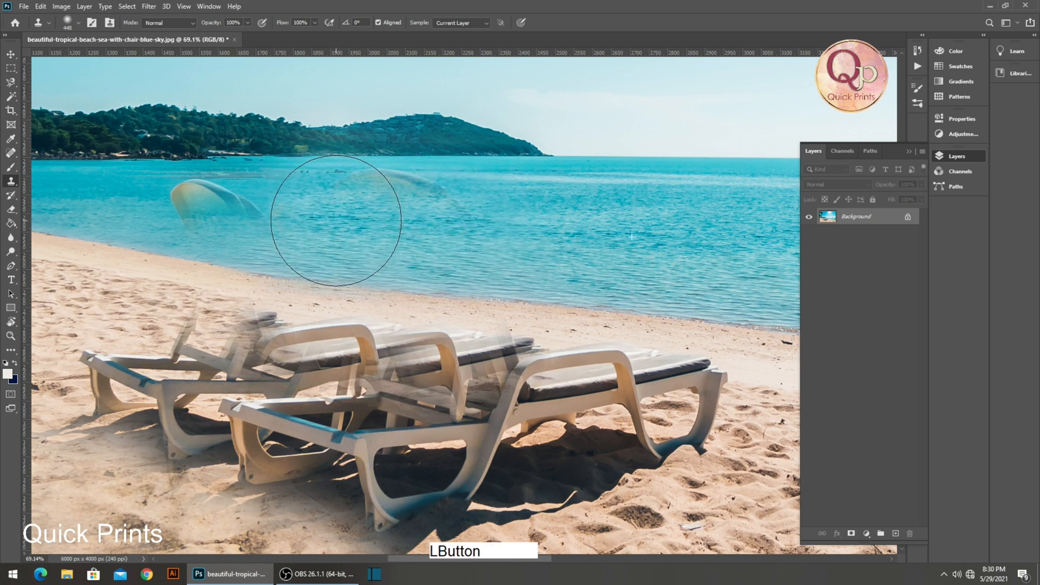
pyautogui.scroll(1, 418, 174)
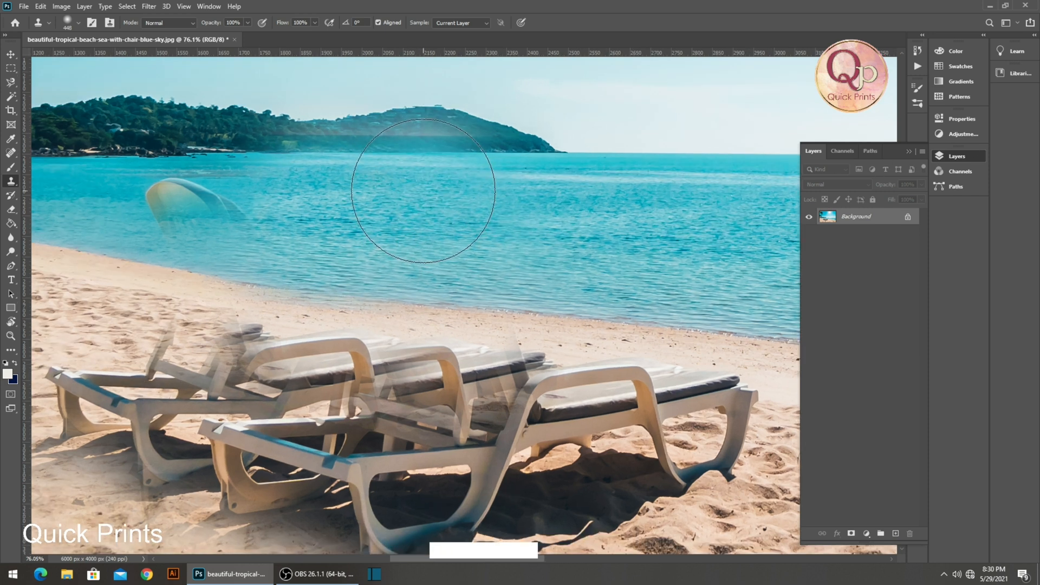
pyautogui.hotkey('ctrl', 'z')
pyautogui.hotkey('ctrl', 'z')
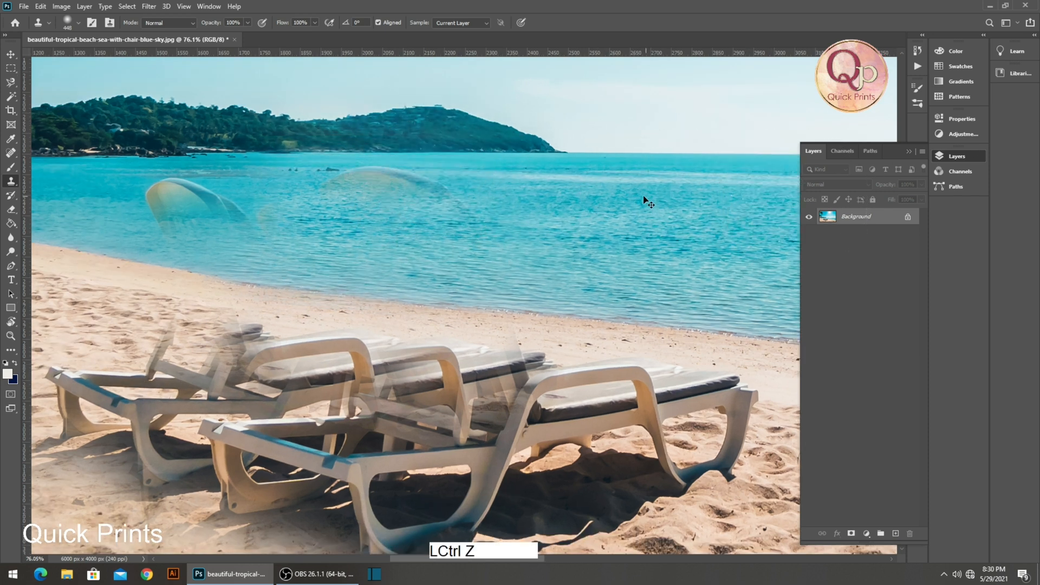
pyautogui.scroll(1, 349, 189)
pyautogui.hotkey('ctrl', 'z')
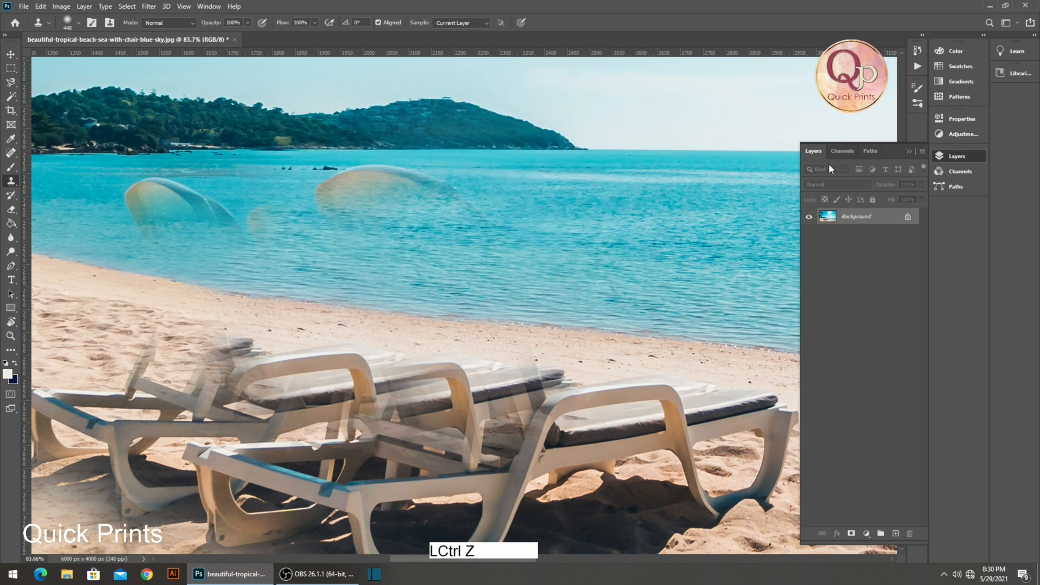
pyautogui.hotkey('ctrl', 'z')
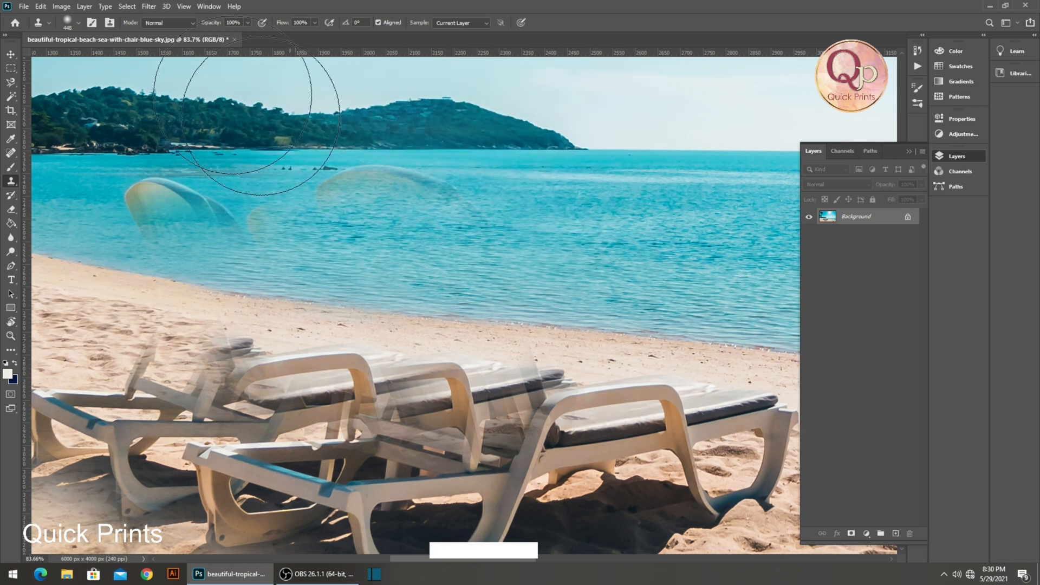
# Set the Clone Stamp brush to 171 px and clone water over the remaining top of the nearer backrest.
pyautogui.click(67, 22)
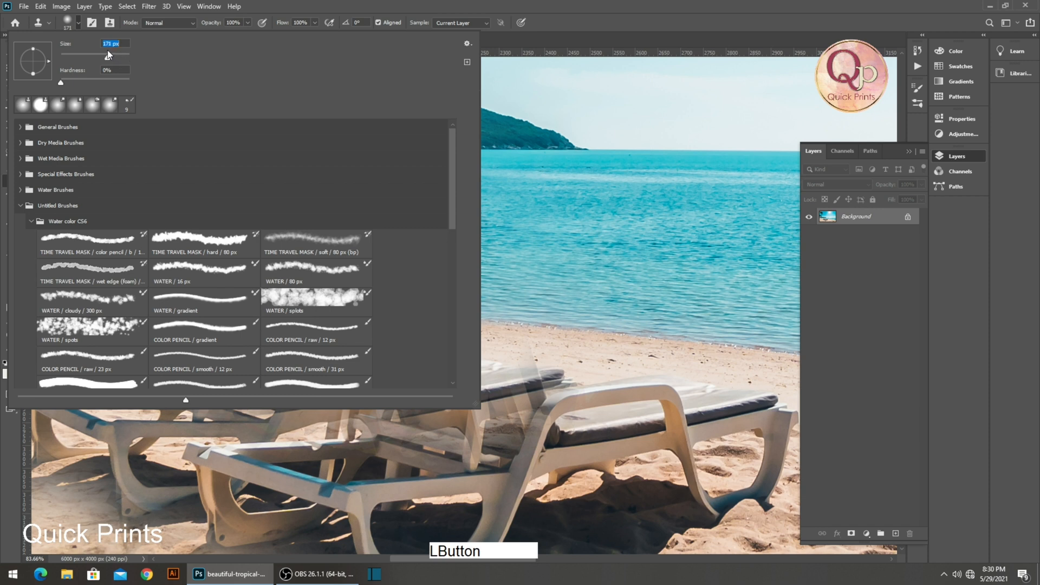
pyautogui.click(628, 2)
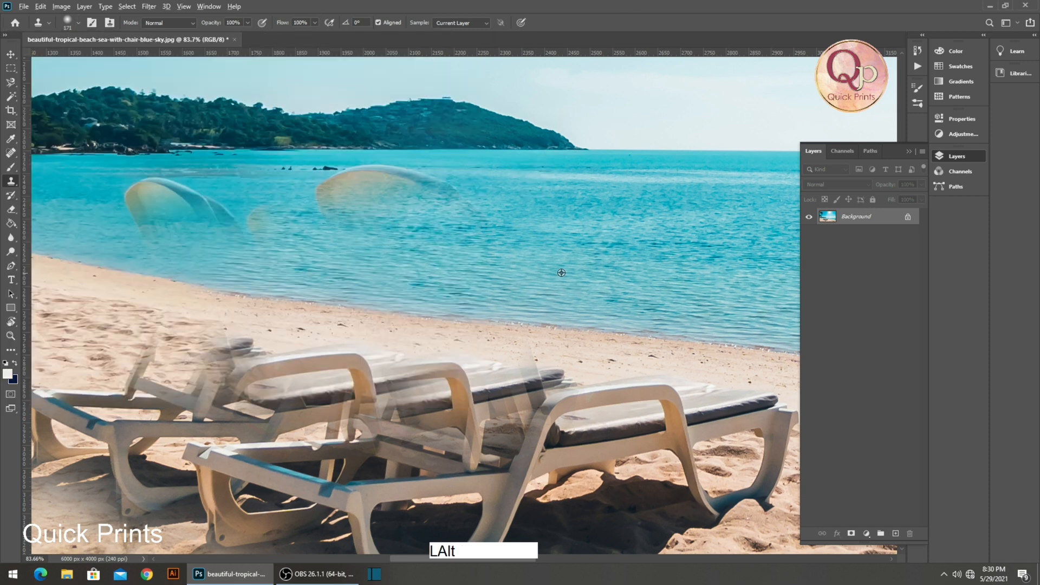
pyautogui.click(271, 222)
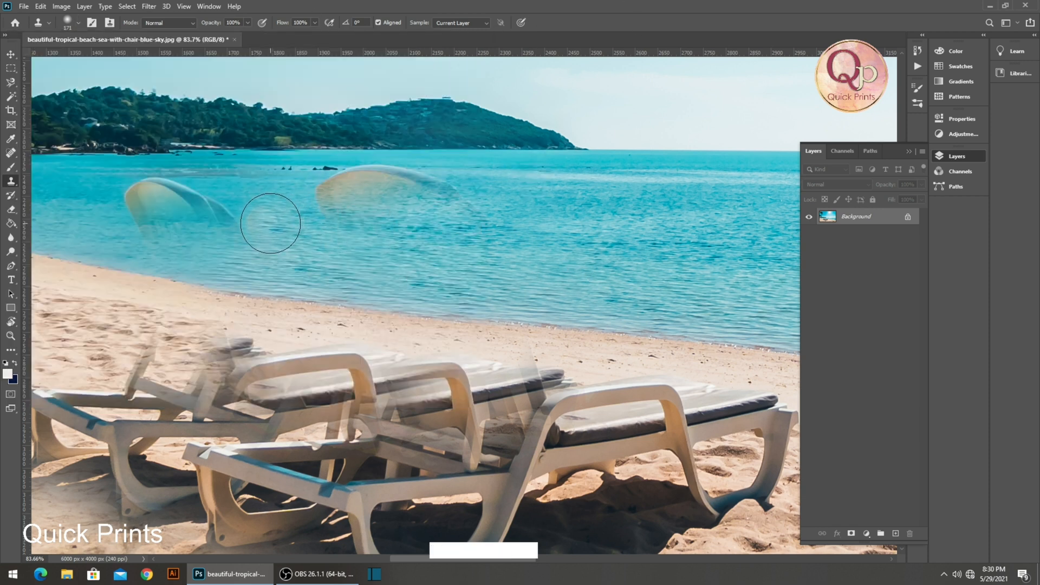
pyautogui.moveTo(271, 222)
pyautogui.mouseDown()
pyautogui.moveTo(382, 216)
pyautogui.moveTo(438, 199)
pyautogui.moveTo(494, 202)
pyautogui.moveTo(378, 190)
pyautogui.mouseUp()
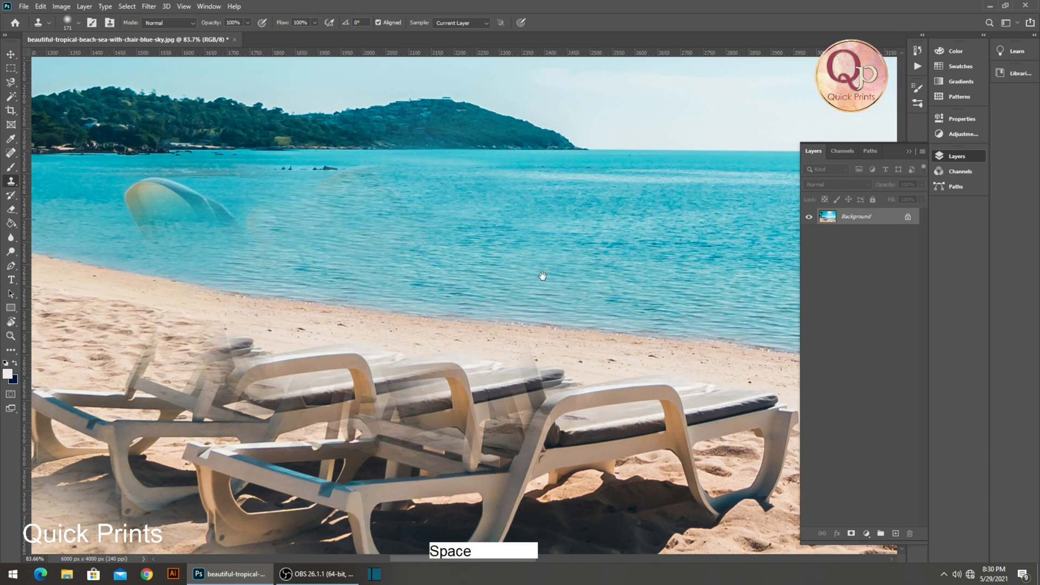
# Try to clone nearby water over the farther backrest remnant in the sea, undoing each stroke.
pyautogui.moveTo(455, 239); pyautogui.dragTo(588, 239)
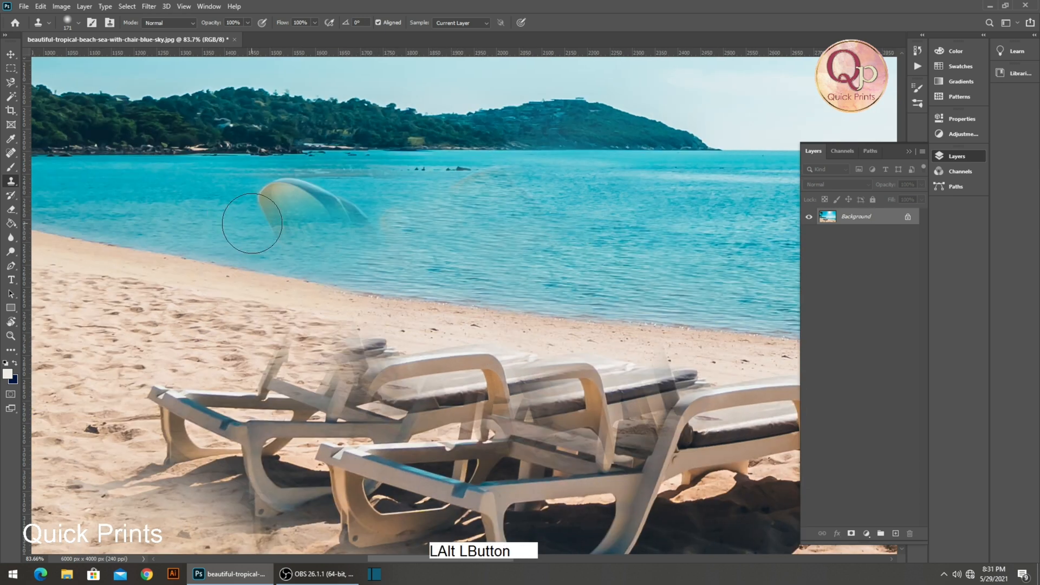
pyautogui.keyDown('alt'); pyautogui.click(255, 223); pyautogui.keyUp('alt')
pyautogui.moveTo(289, 226); pyautogui.dragTo(353, 232)
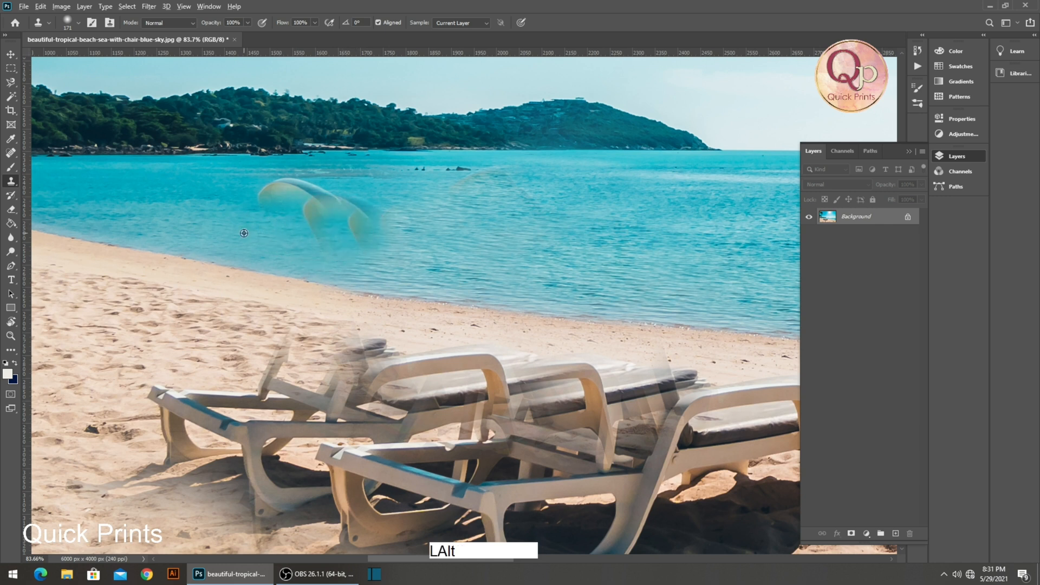
pyautogui.hotkey('ctrl', 'z')
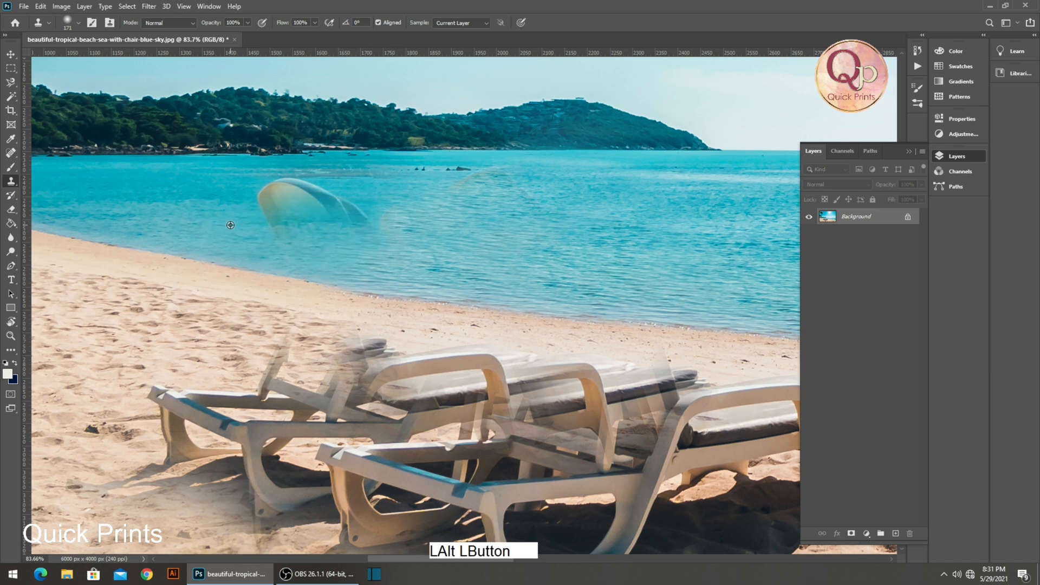
pyautogui.moveTo(260, 223)
pyautogui.mouseDown()
pyautogui.moveTo(279, 202)
pyautogui.moveTo(331, 207)
pyautogui.mouseUp()
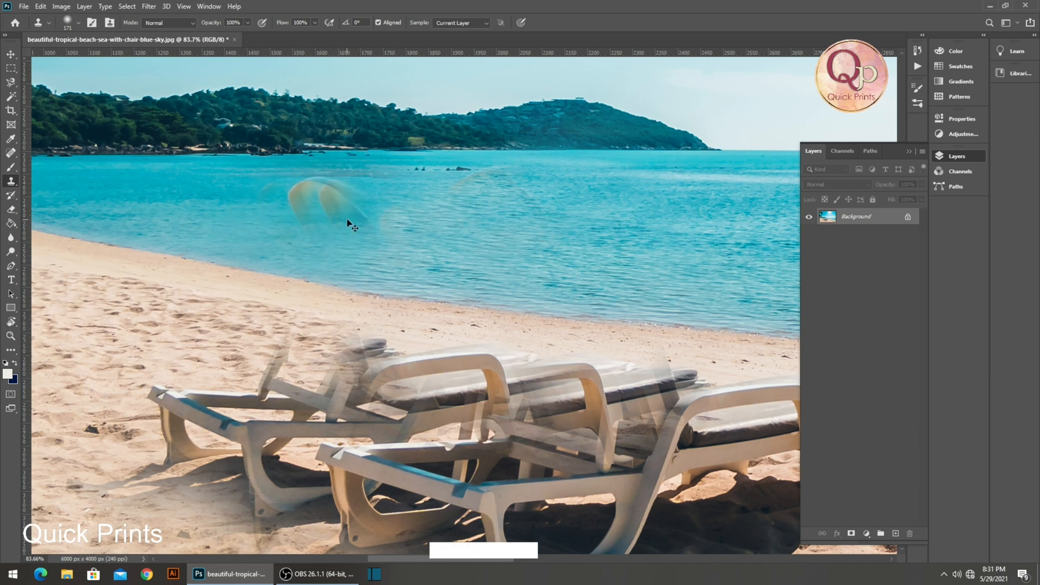
pyautogui.hotkey('ctrl', 'z')
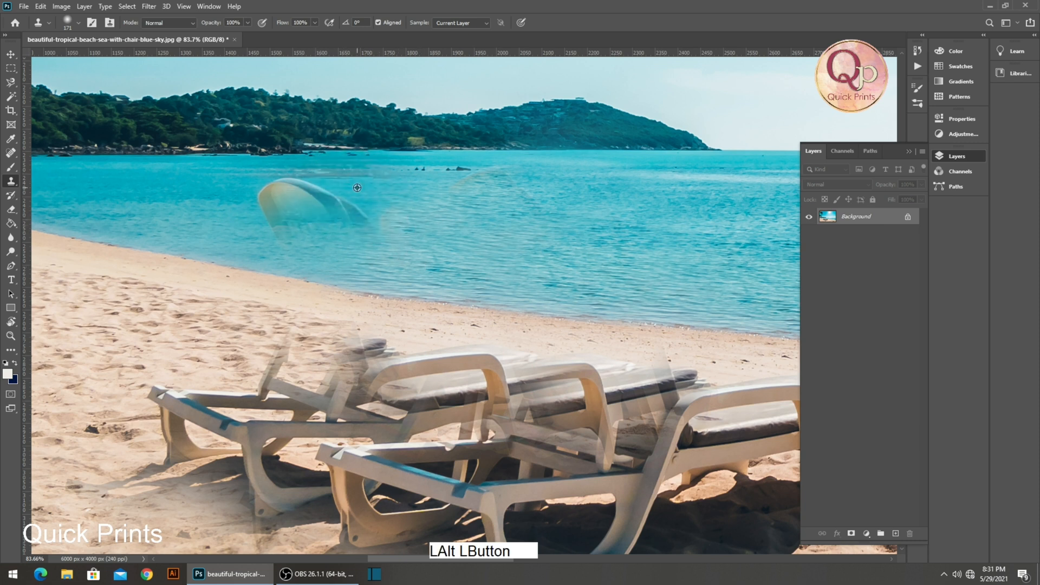
# Clone water sampled from around the farther backrest remnant over it until it is fully covered.
pyautogui.moveTo(383, 218); pyautogui.dragTo(428, 224)
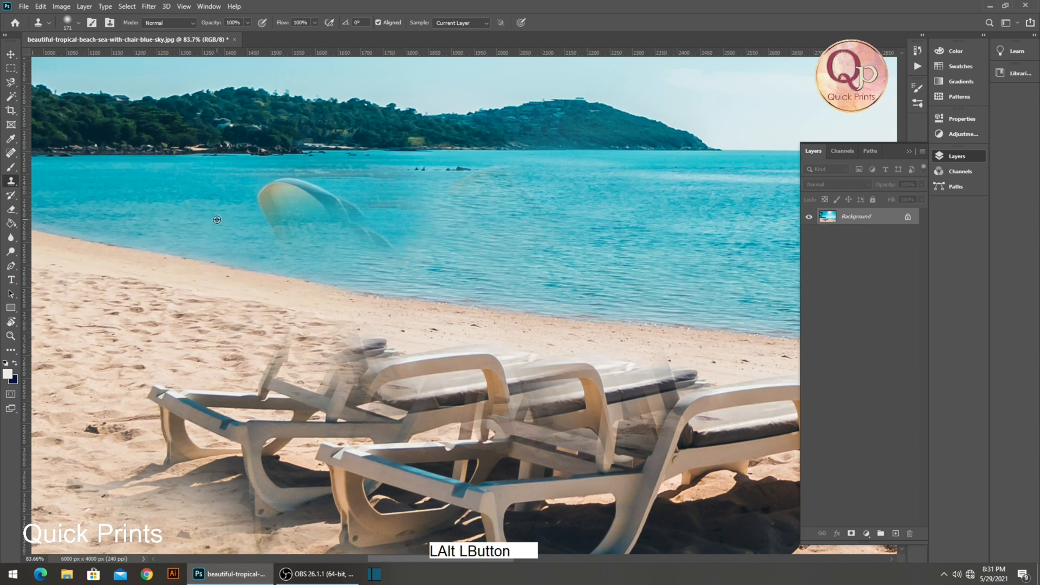
pyautogui.moveTo(258, 205); pyautogui.dragTo(322, 213)
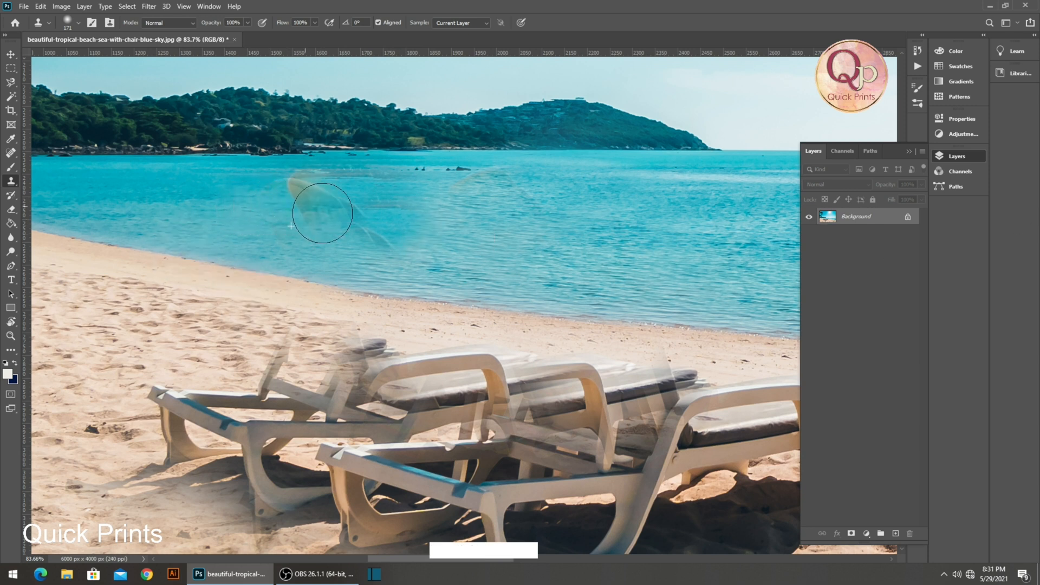
pyautogui.keyDown('alt'); pyautogui.click(238, 203); pyautogui.keyUp('alt')
pyautogui.moveTo(269, 185); pyautogui.dragTo(390, 238)
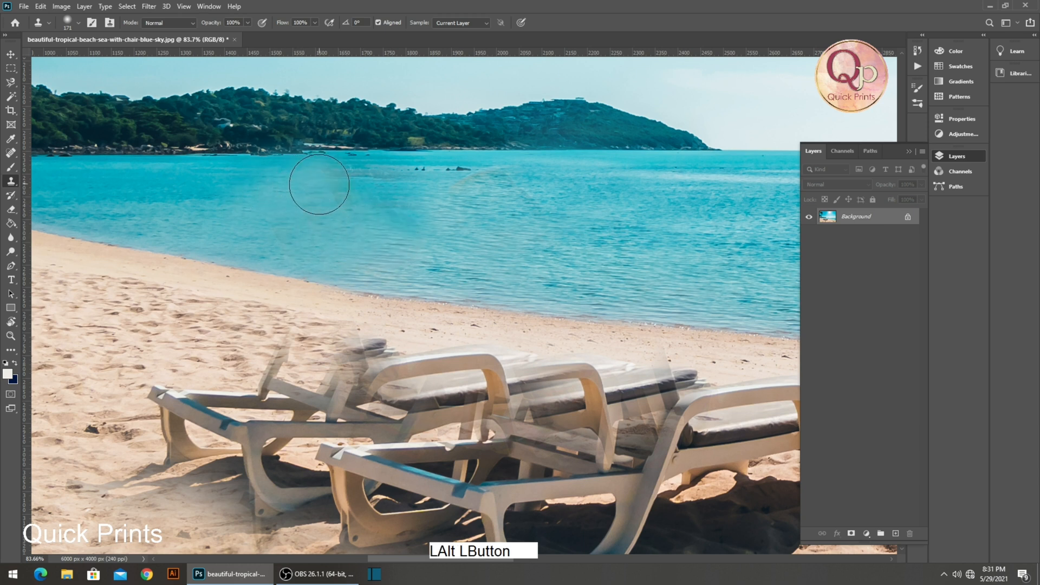
pyautogui.moveTo(313, 181); pyautogui.dragTo(344, 200)
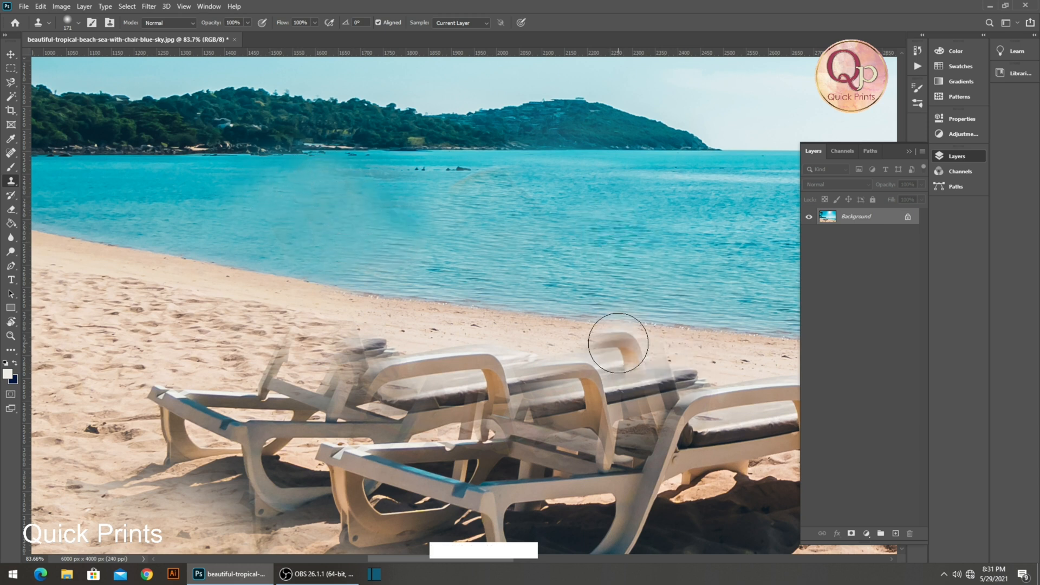
# Clone more sampled water over the faint patches in the sea where the nearer backrest stood.
pyautogui.press('space')
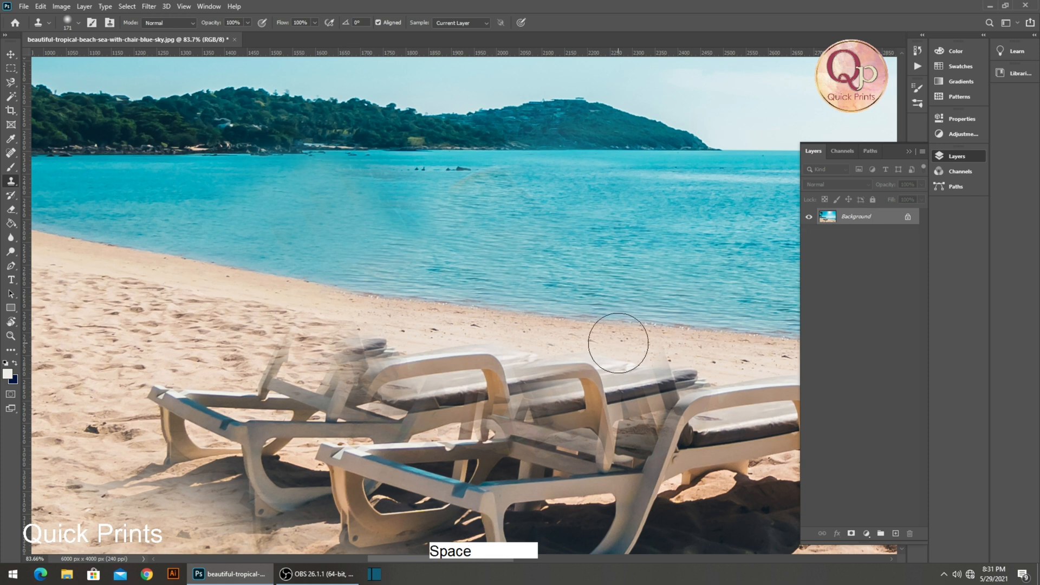
pyautogui.scroll(4, 476, 206)
pyautogui.press('space')
pyautogui.moveTo(488, 195)
pyautogui.mouseDown()
pyautogui.moveTo(446, 230)
pyautogui.moveTo(455, 221)
pyautogui.moveTo(427, 224)
pyautogui.moveTo(466, 211)
pyautogui.moveTo(511, 237)
pyautogui.mouseUp()
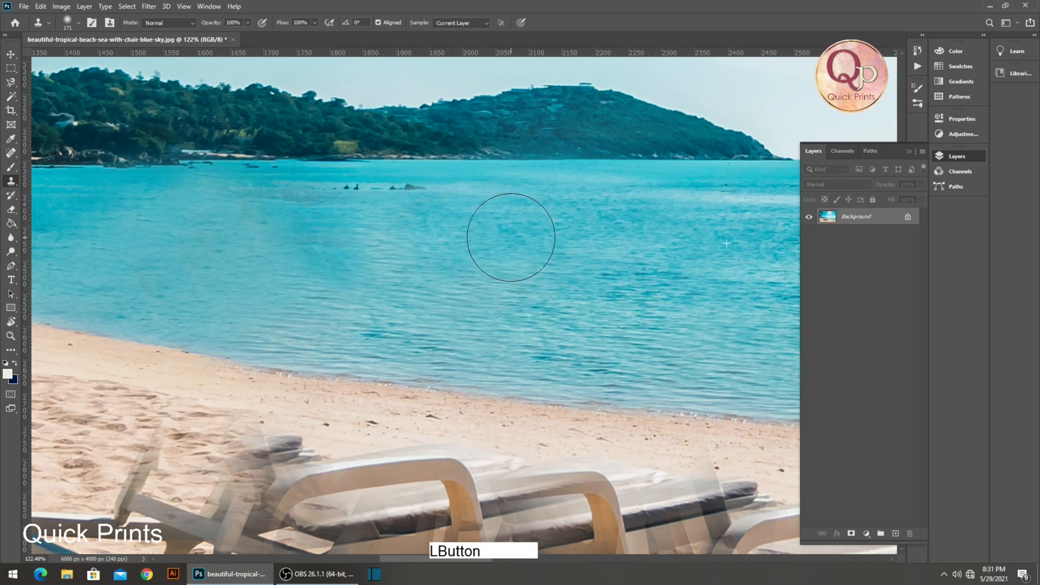
pyautogui.hotkey('ctrl', 'space')
pyautogui.scroll(-8, 581, 268)
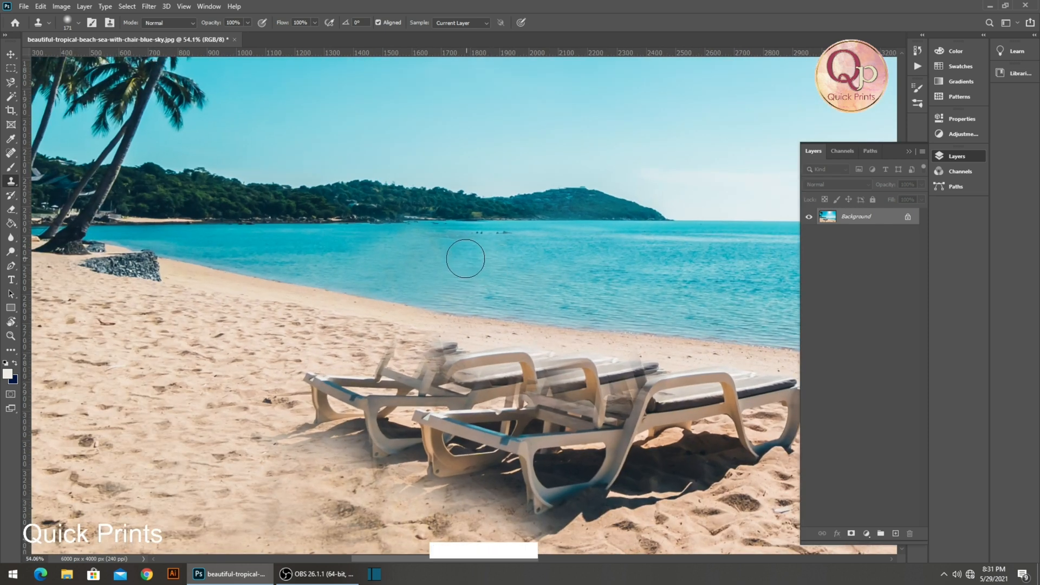
# Sample the sand beyond the nearer chair's foot end and set the Clone Stamp brush size to 243 px.
pyautogui.scroll(-4, 234, 331)
pyautogui.scroll(1, 595, 359)
pyautogui.scroll(3, 595, 359)
pyautogui.press('space')
pyautogui.moveTo(390, 427); pyautogui.dragTo(283, 365)
pyautogui.scroll(1, 288, 372)
pyautogui.press('space')
pyautogui.moveTo(488, 385); pyautogui.dragTo(469, 384)
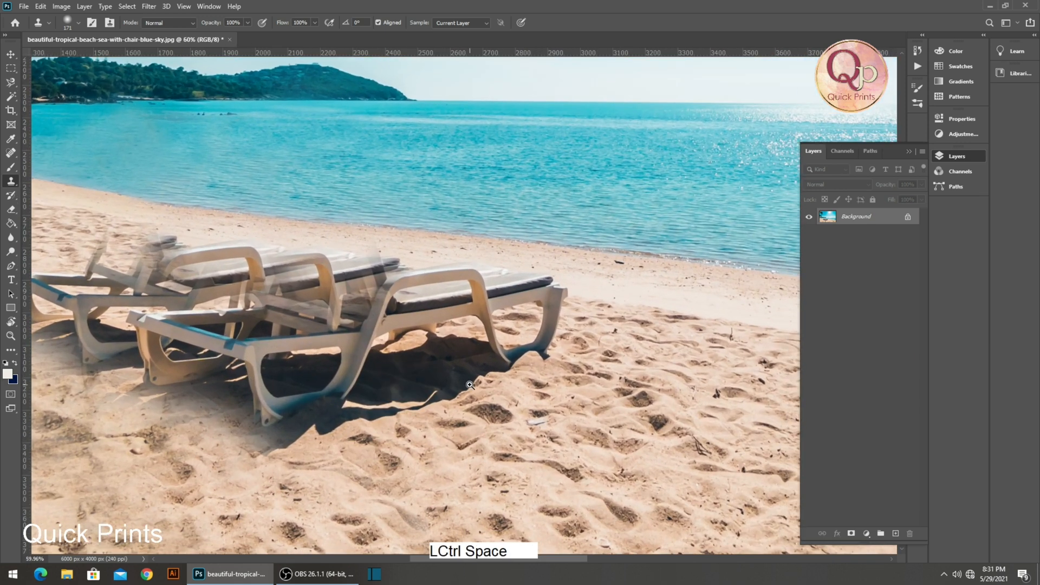
pyautogui.keyDown('alt'); pyautogui.click(665, 312); pyautogui.keyUp('alt')
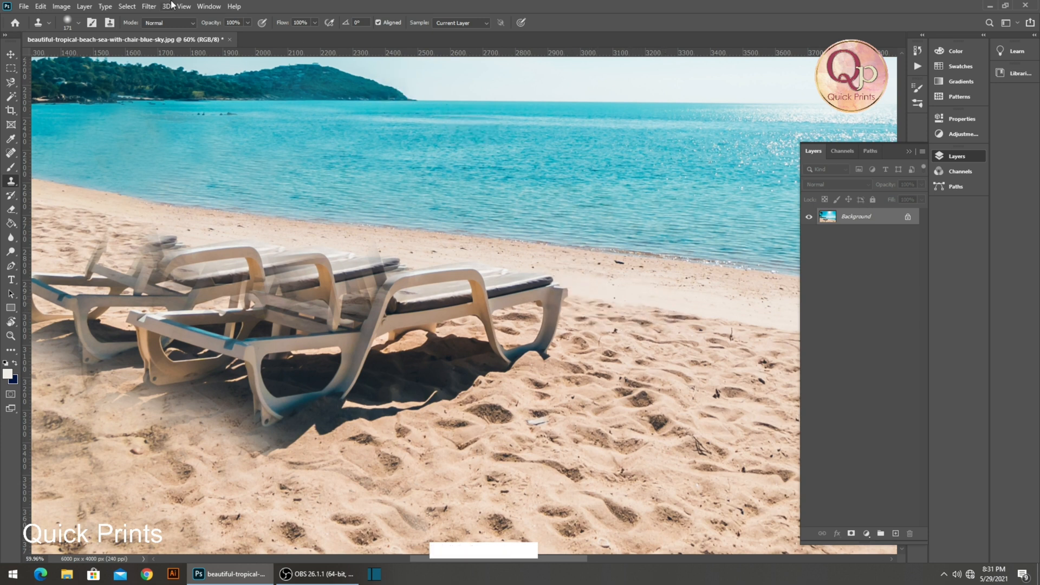
pyautogui.click(71, 21)
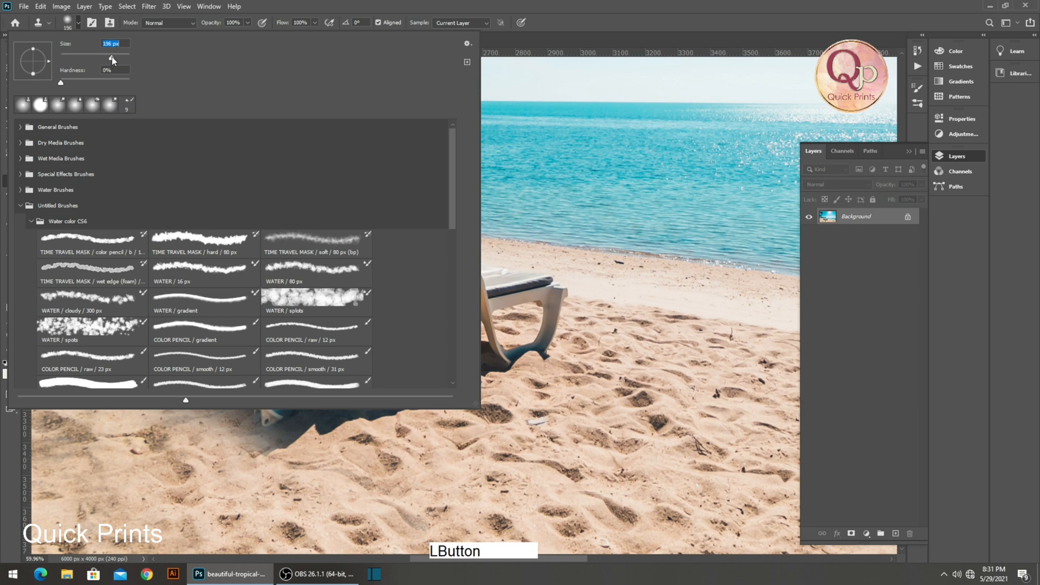
pyautogui.hotkey('ctrl', 'space')
pyautogui.press('space')
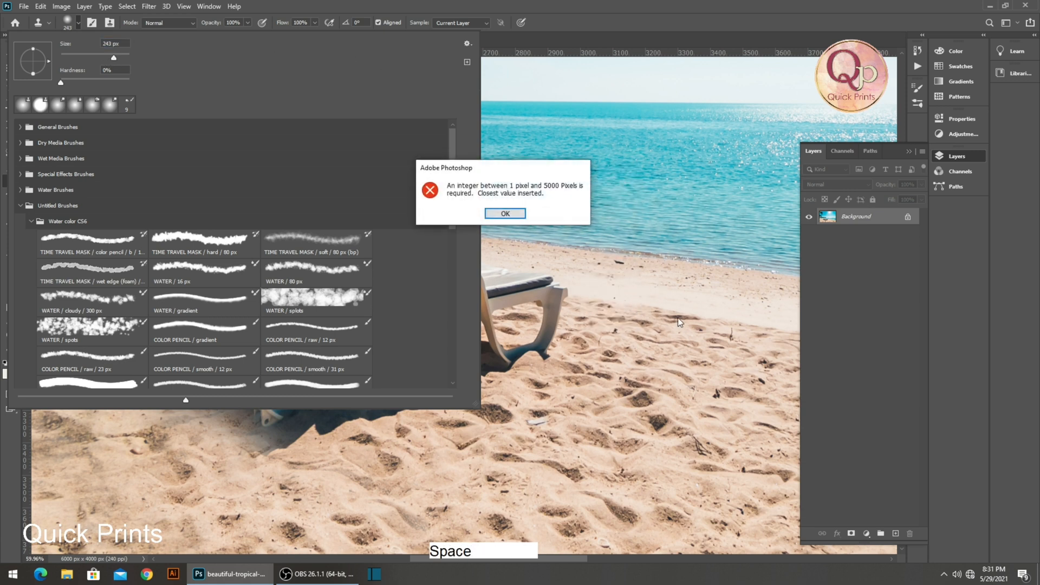
pyautogui.click(519, 214)
# Try to clone sampled sand over both chairs' seats and armrests and over the damaged shoreline behind them.
pyautogui.moveTo(628, 283); pyautogui.dragTo(595, 282)
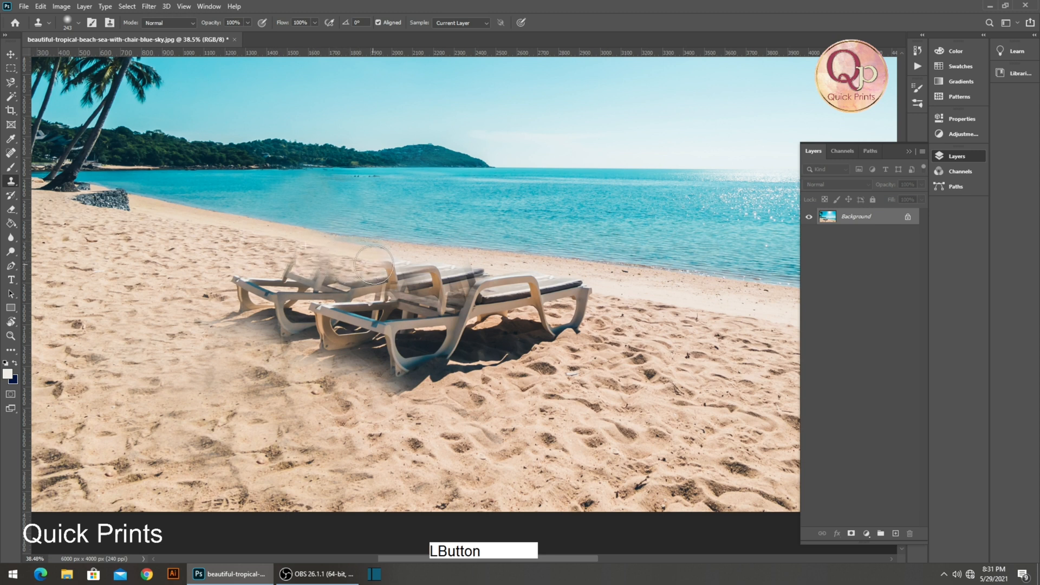
pyautogui.moveTo(605, 298); pyautogui.dragTo(492, 277)
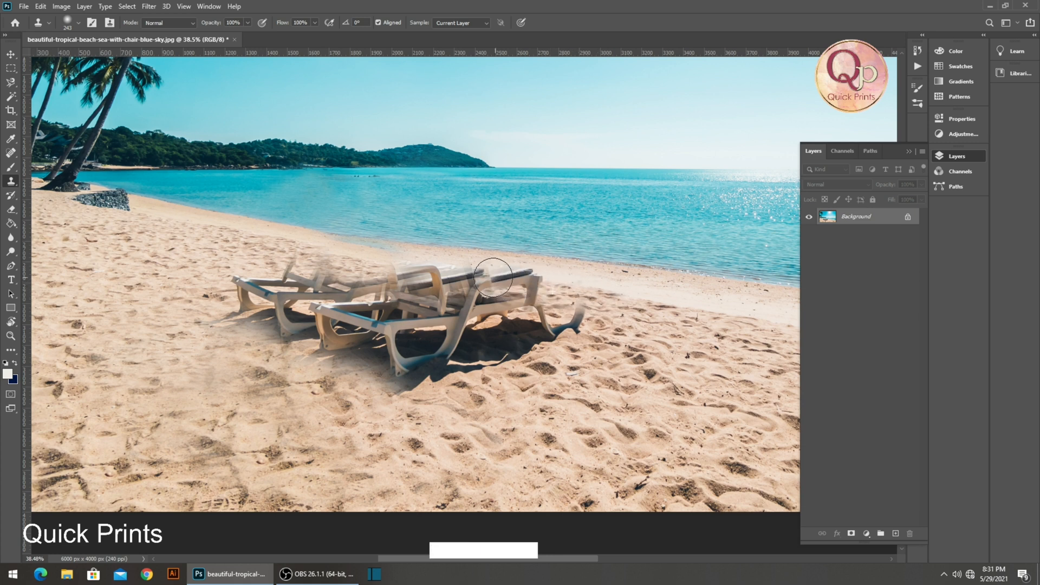
pyautogui.moveTo(597, 298); pyautogui.dragTo(419, 264)
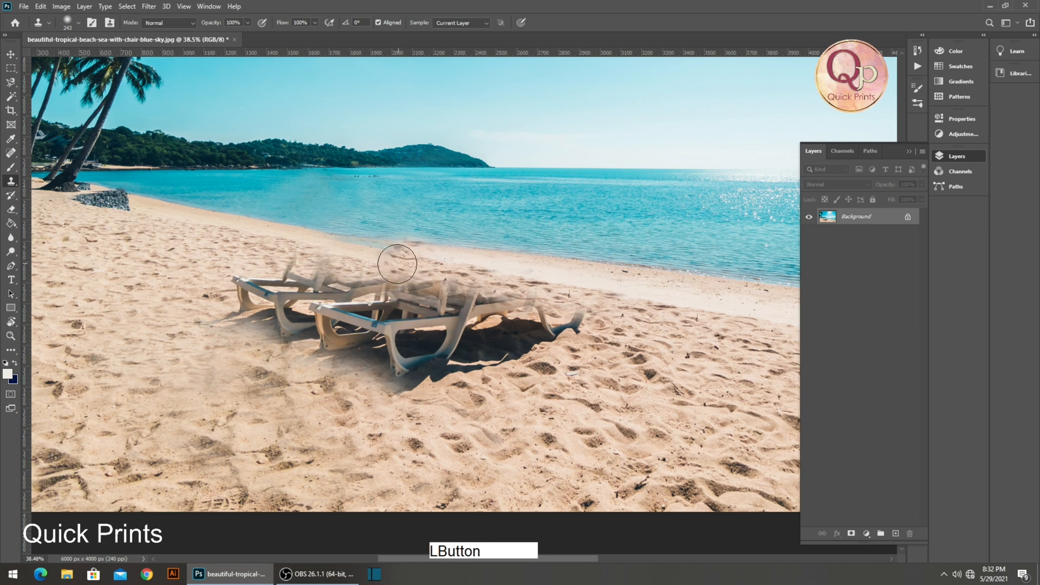
pyautogui.hotkey('ctrl', 'z')
pyautogui.keyDown('ctrl'); pyautogui.click(459, 267); pyautogui.keyUp('ctrl')
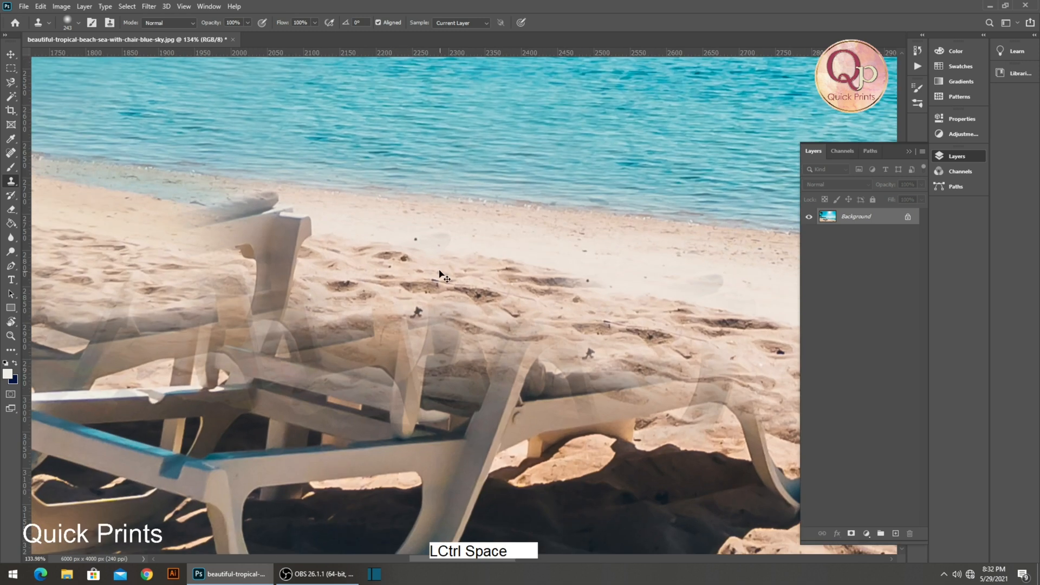
pyautogui.keyDown('alt'); pyautogui.click(434, 231); pyautogui.keyUp('alt')
pyautogui.moveTo(314, 214)
pyautogui.mouseDown()
pyautogui.moveTo(245, 231)
pyautogui.moveTo(313, 240)
pyautogui.moveTo(205, 225)
pyautogui.mouseUp()
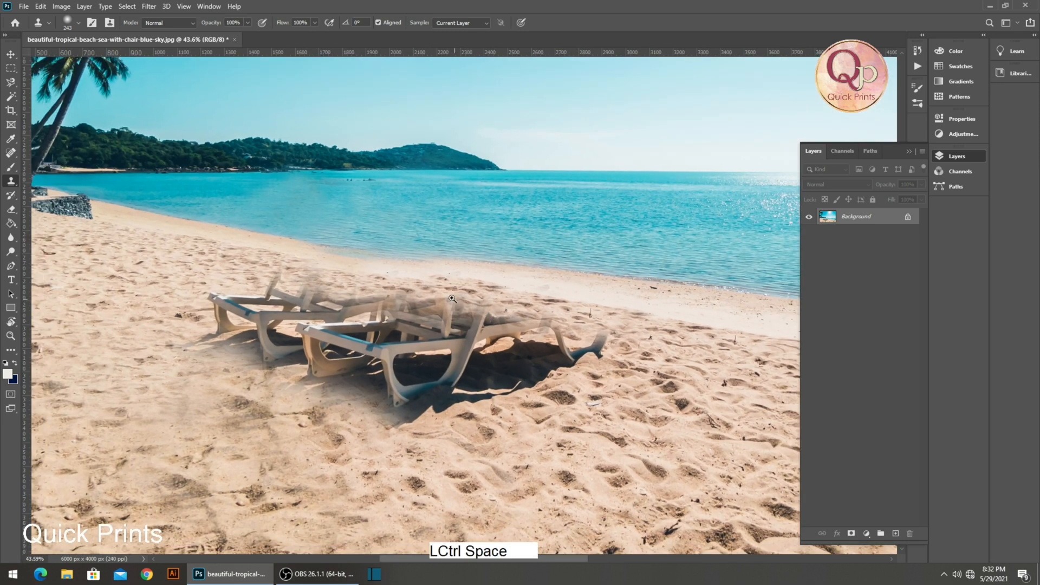
# Undo the recent clone strokes over the chairs' seats, armrests and the shoreline behind them.
pyautogui.moveTo(433, 292); pyautogui.dragTo(469, 306)
pyautogui.hotkey('ctrl', 'z')
pyautogui.hotkey('ctrl', 'z')
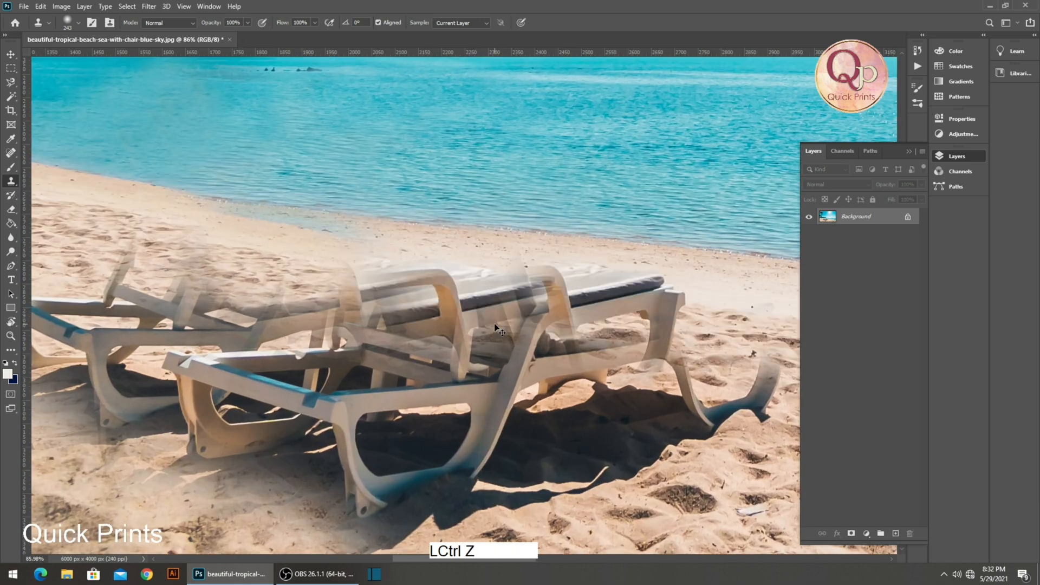
pyautogui.hotkey('ctrl', 'z')
pyautogui.hotkey('ctrl', 'z')
pyautogui.hotkey('ctrl', 'z')
pyautogui.hotkey('ctrl', 'space')
pyautogui.moveTo(492, 328); pyautogui.dragTo(465, 324)
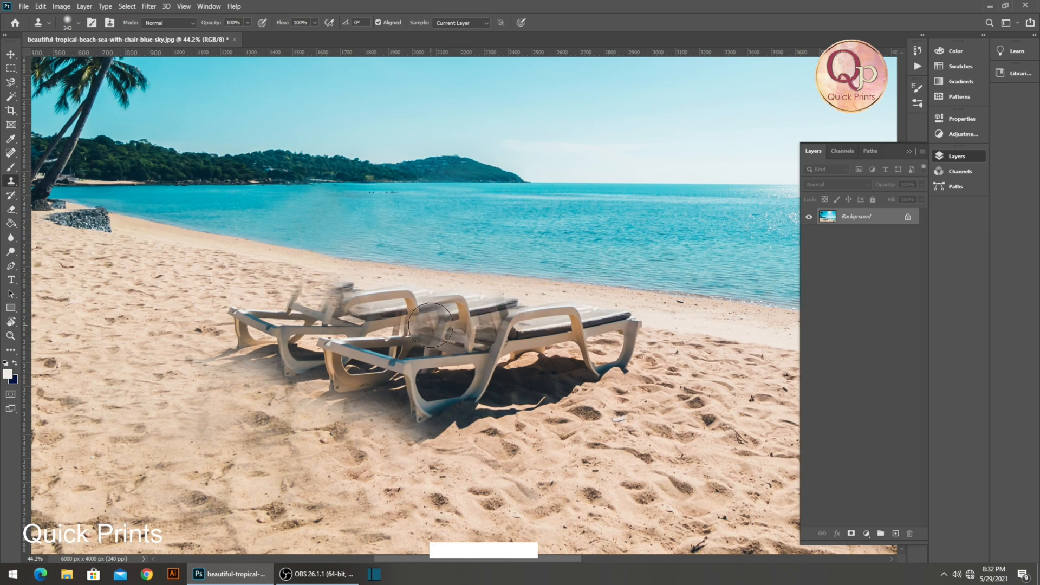
pyautogui.hotkey('ctrl', 'space')
pyautogui.moveTo(372, 295); pyautogui.dragTo(411, 296)
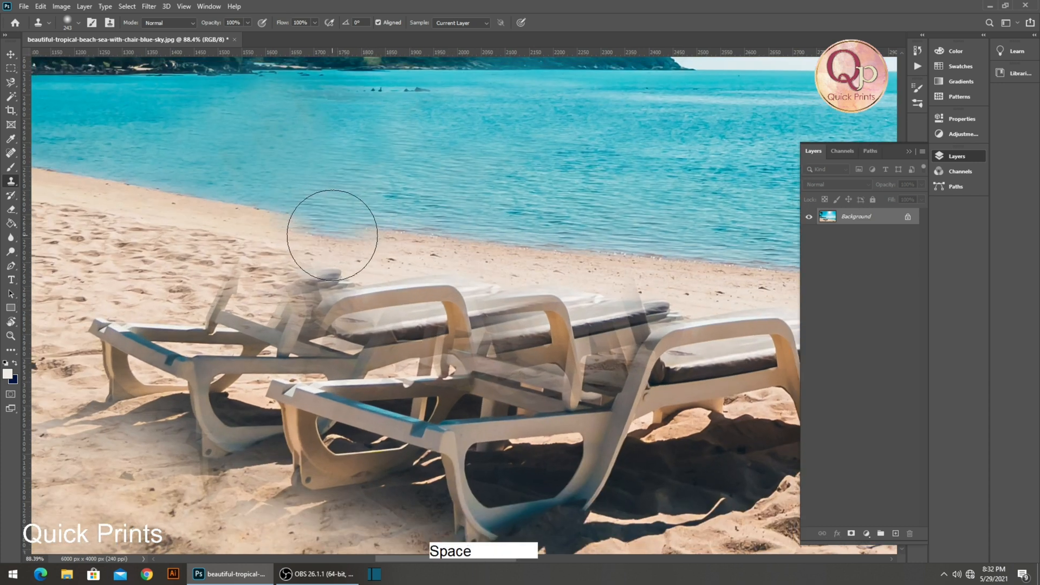
pyautogui.scroll(-2, 351, 352)
pyautogui.scroll(1, 302, 292)
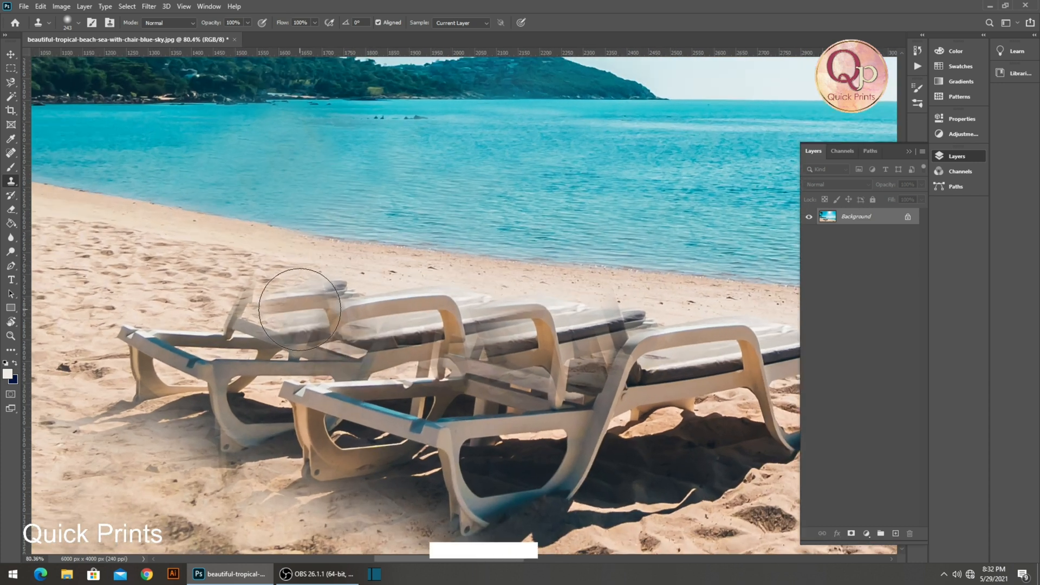
pyautogui.hotkey('ctrl', 'z')
pyautogui.scroll(-2, 350, 279)
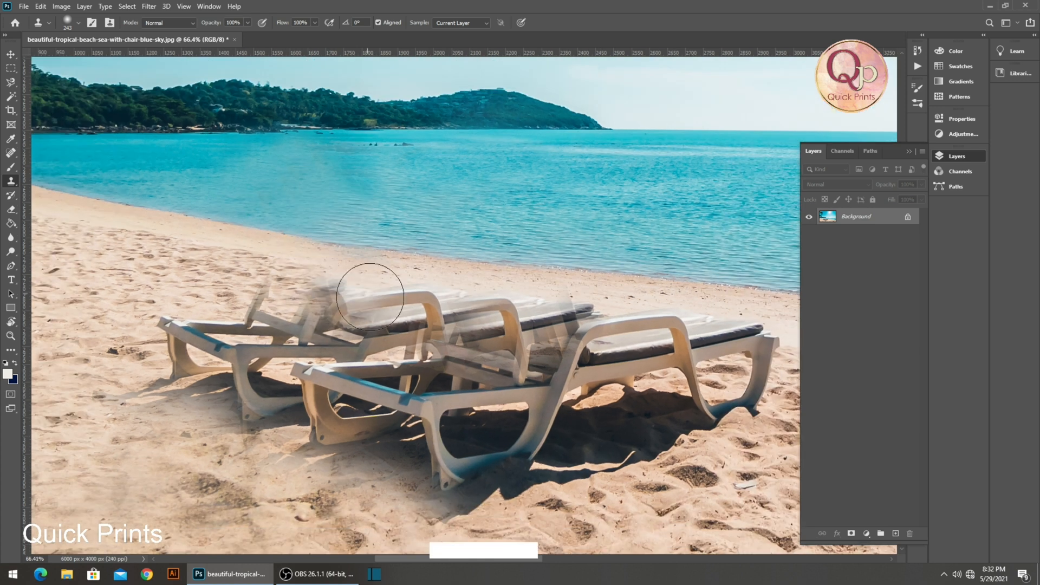
pyautogui.scroll(3, 396, 327)
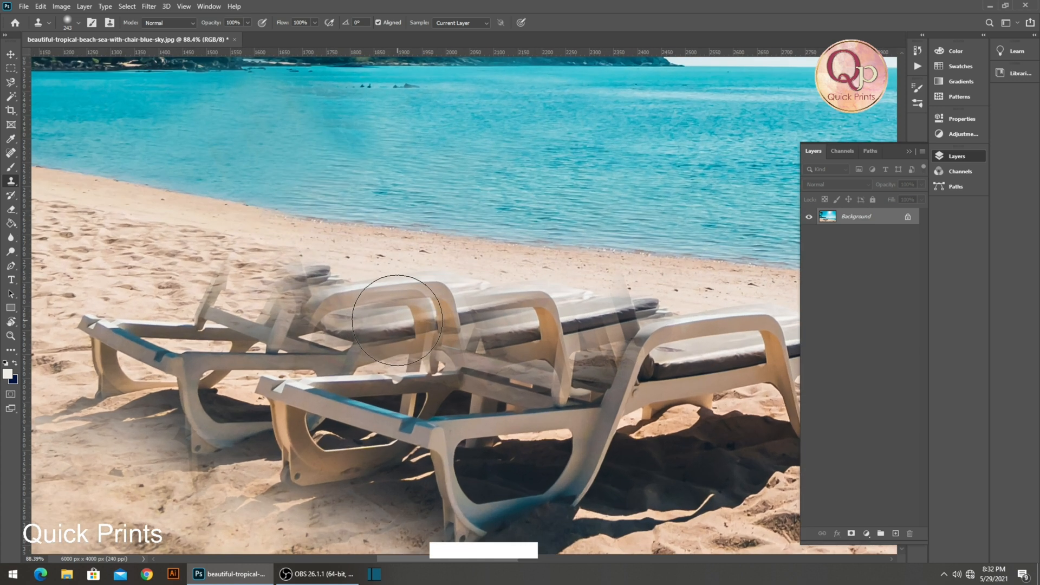
# Compare the latest Clone Stamp states in the history and return to the one before the sand strokes over the seats.
pyautogui.click(916, 71)
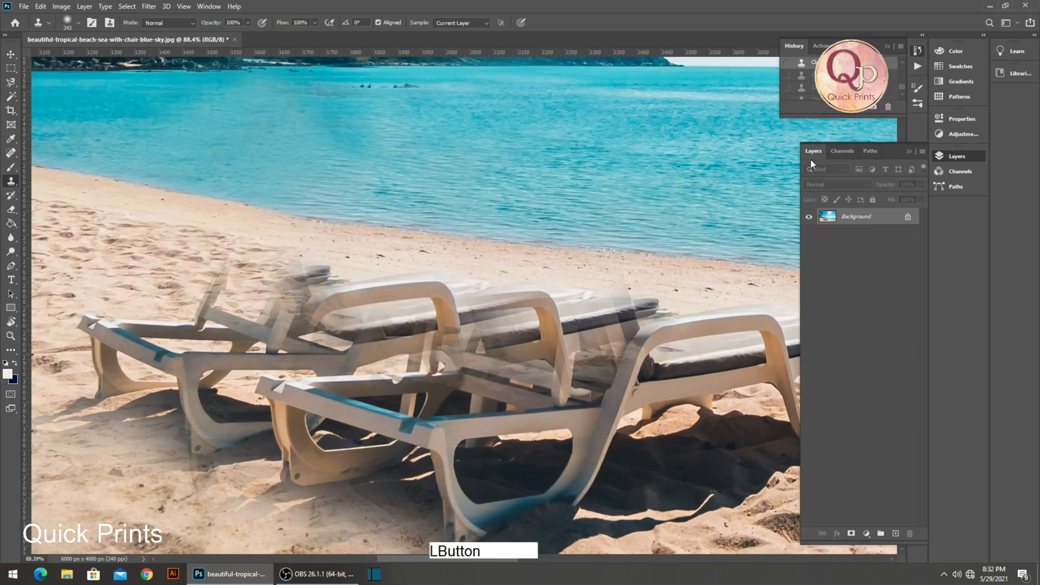
pyautogui.moveTo(821, 116); pyautogui.dragTo(841, 413)
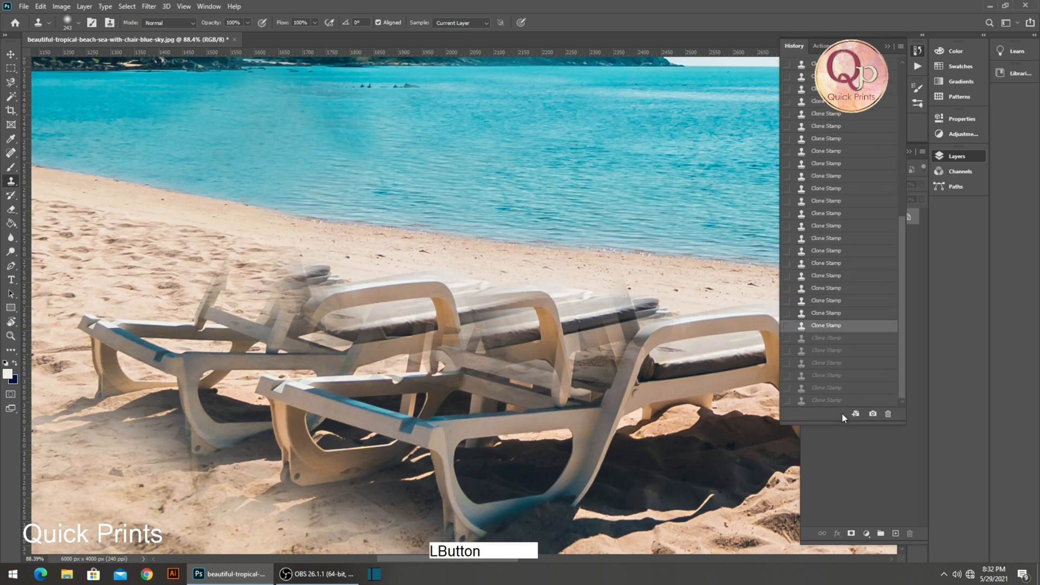
pyautogui.click(826, 343)
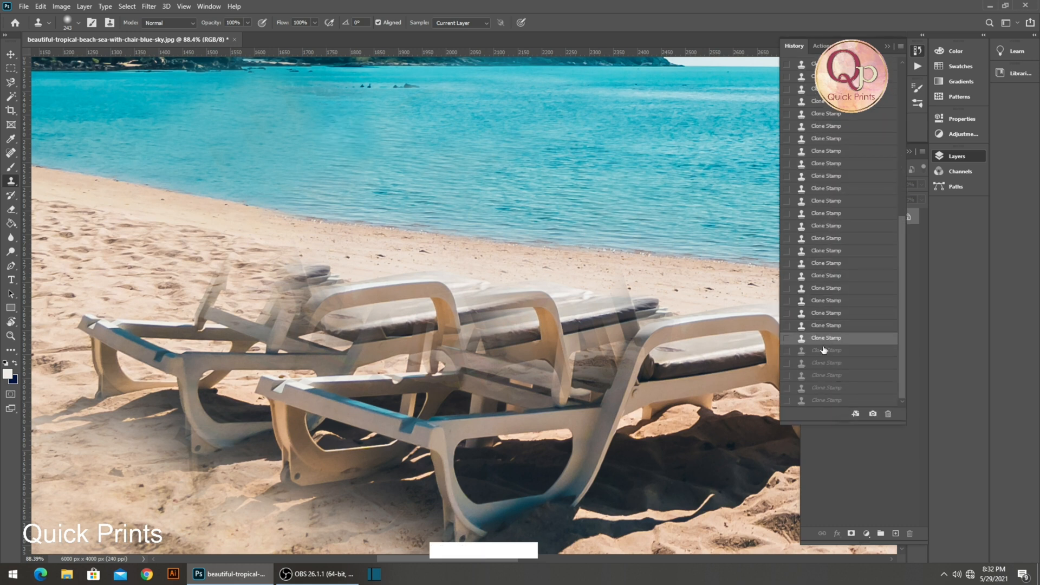
pyautogui.click(825, 350)
pyautogui.click(822, 375)
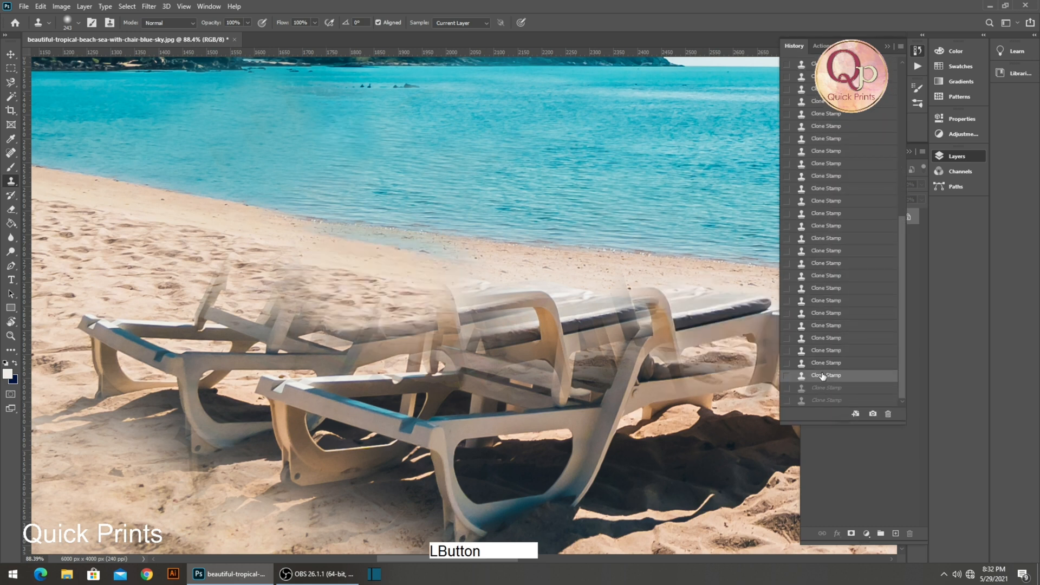
pyautogui.click(817, 341)
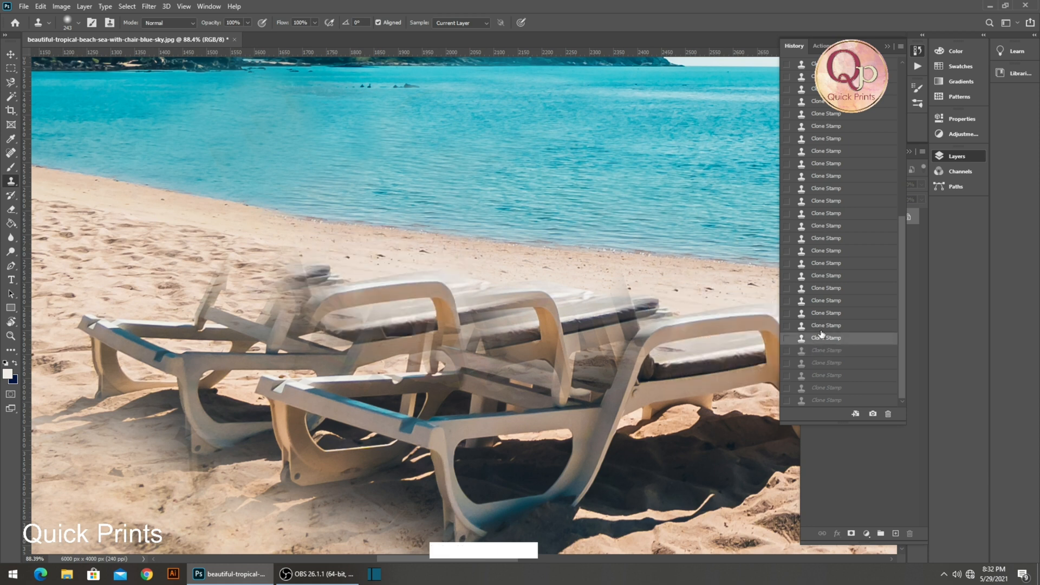
pyautogui.click(823, 327)
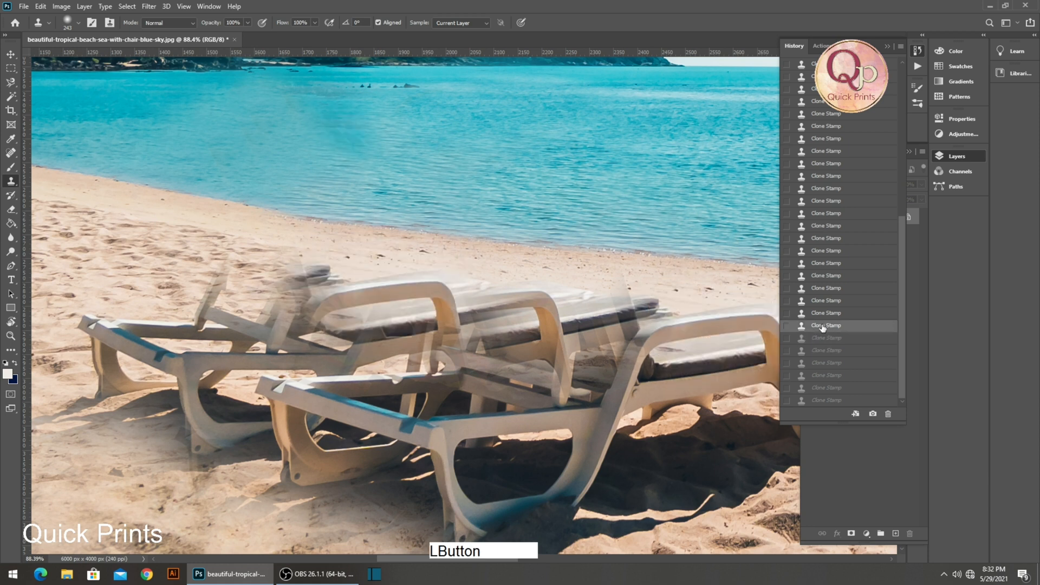
pyautogui.click(823, 341)
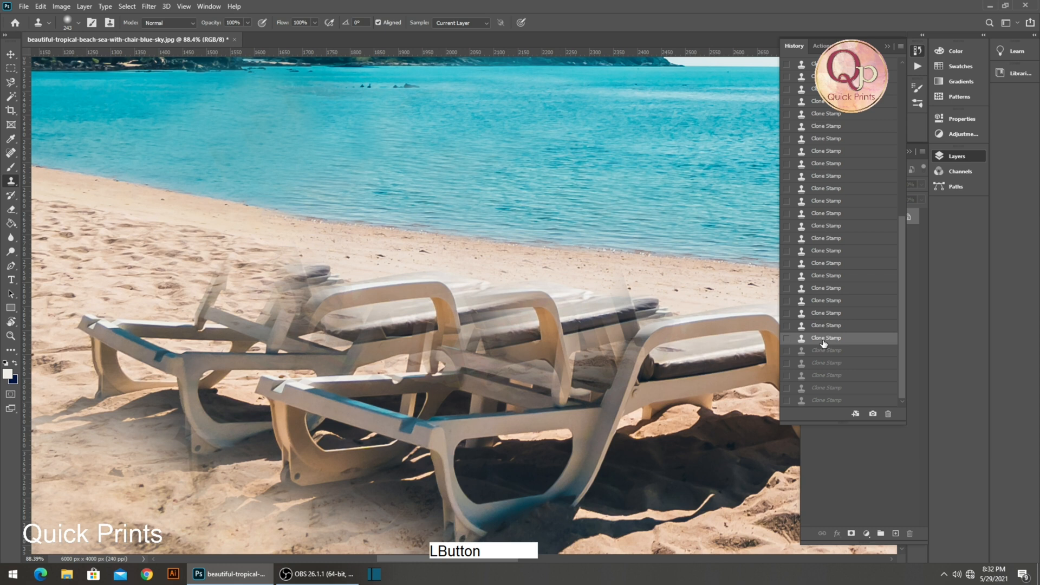
pyautogui.click(888, 48)
# Sample sand from the foreground and clone it over the dark patches in front of the chairs.
pyautogui.scroll(-2, 493, 310)
pyautogui.moveTo(497, 315); pyautogui.dragTo(573, 316)
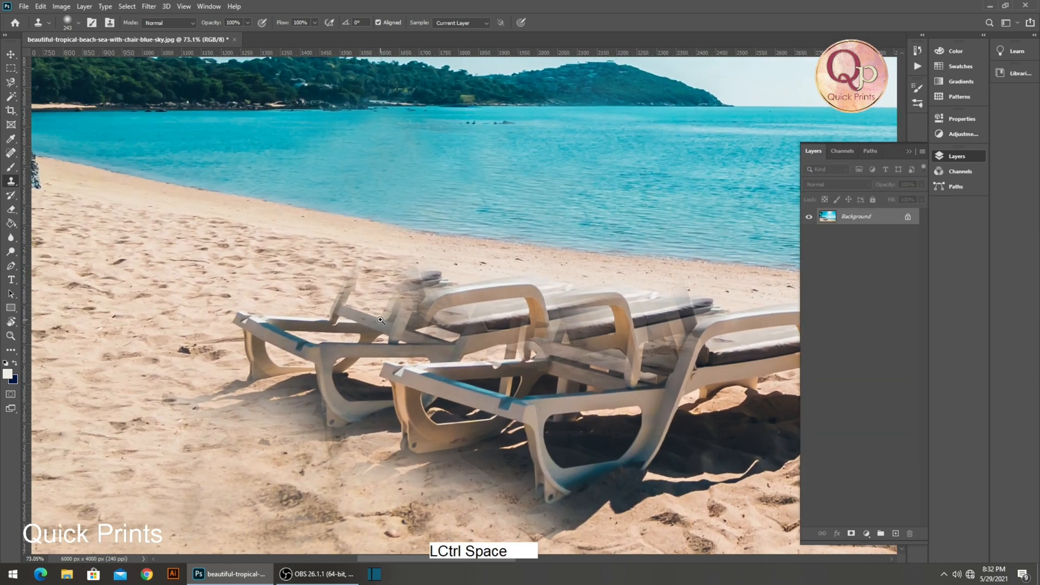
pyautogui.scroll(-1, 289, 368)
pyautogui.moveTo(304, 426); pyautogui.dragTo(258, 306)
pyautogui.keyDown('alt'); pyautogui.click(339, 443); pyautogui.keyUp('alt')
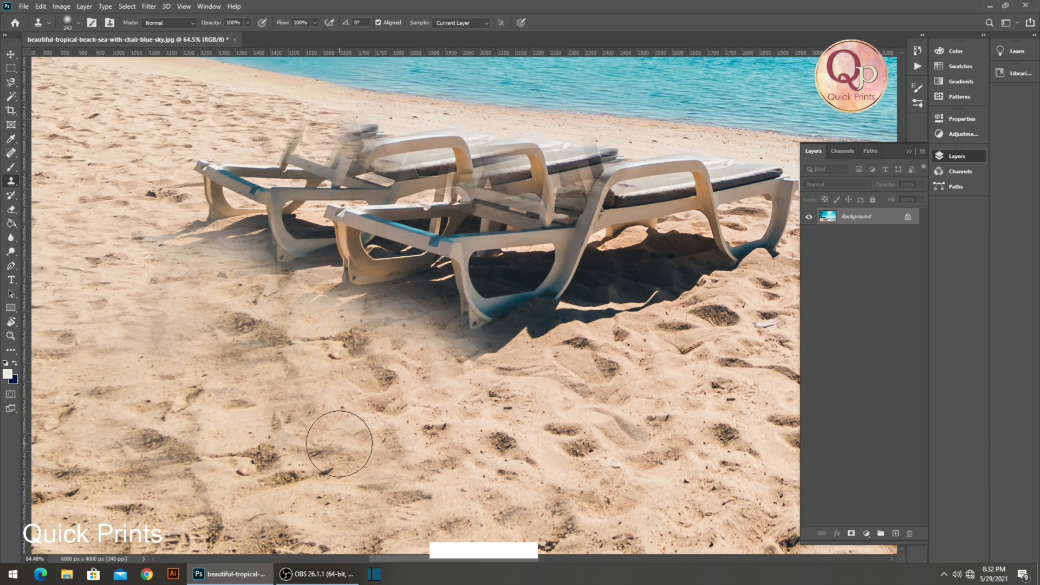
pyautogui.moveTo(235, 329); pyautogui.dragTo(365, 368)
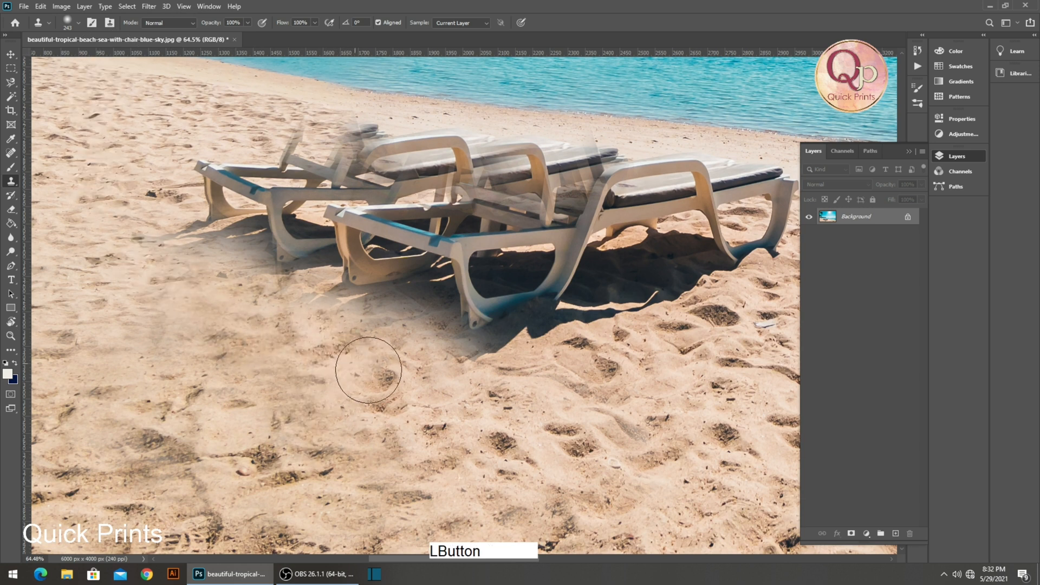
# Enlarge the Clone Stamp brush to 500 px and clone sand over the shadows, legs and lower frames of both chairs.
pyautogui.scroll(-4, 354, 419)
pyautogui.moveTo(437, 357); pyautogui.dragTo(356, 379)
pyautogui.scroll(1, 480, 331)
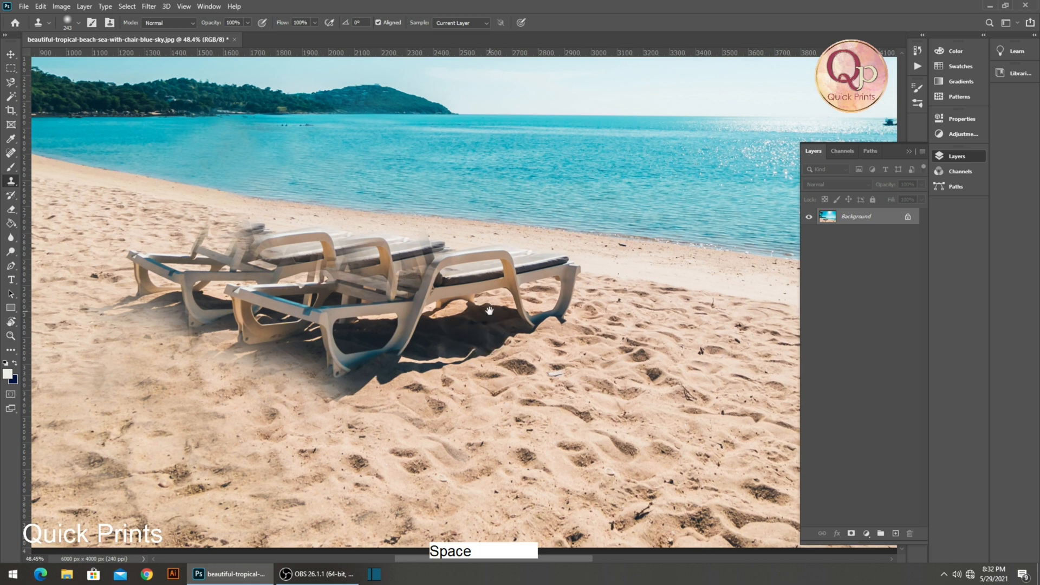
pyautogui.moveTo(489, 311); pyautogui.dragTo(450, 331)
pyautogui.scroll(1, 450, 330)
pyautogui.scroll(-2, 450, 331)
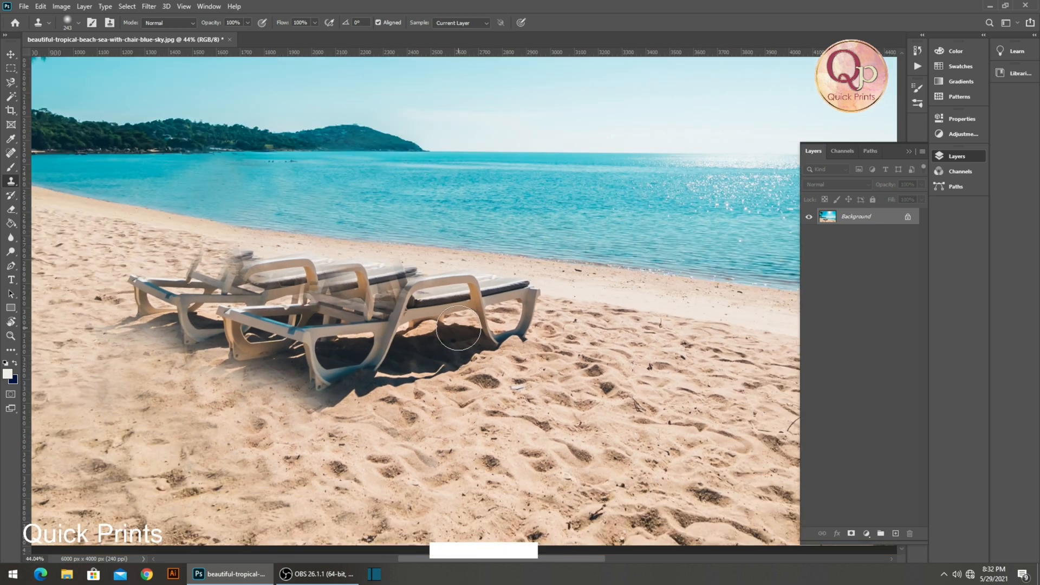
pyautogui.moveTo(379, 352); pyautogui.dragTo(399, 283)
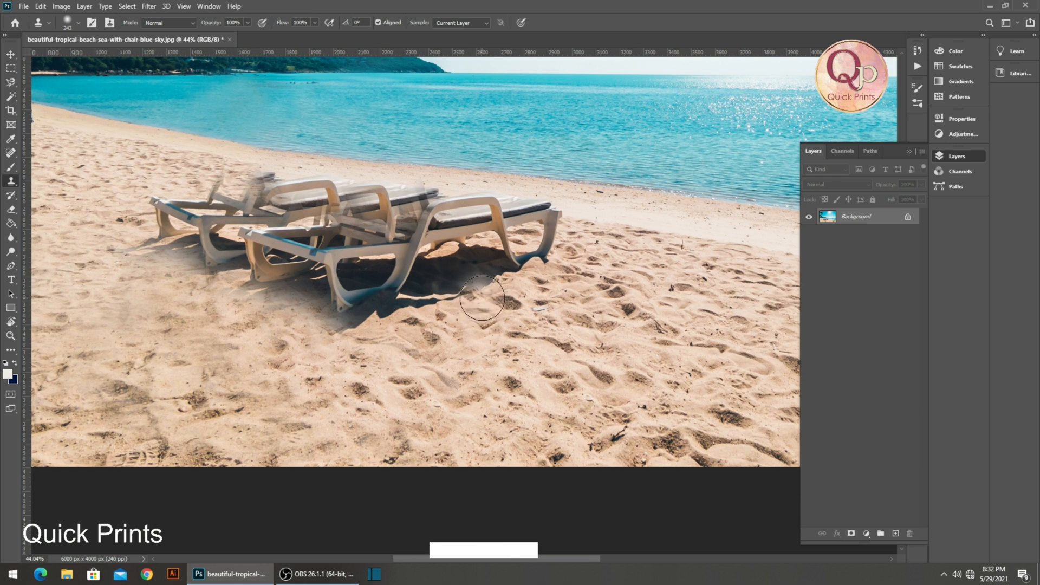
pyautogui.press(']')
pyautogui.press(']')
pyautogui.press(']')
pyautogui.moveTo(489, 295); pyautogui.dragTo(154, 232)
pyautogui.keyDown('alt'); pyautogui.click(459, 326); pyautogui.keyUp('alt')
pyautogui.moveTo(459, 326)
pyautogui.mouseDown()
pyautogui.moveTo(378, 320)
pyautogui.moveTo(202, 274)
pyautogui.moveTo(141, 232)
pyautogui.moveTo(143, 196)
pyautogui.moveTo(220, 204)
pyautogui.moveTo(401, 260)
pyautogui.mouseUp()
# Resample textured foreground sand and clone it over the smeared area where the chairs' front legs and shadows stood.
pyautogui.keyDown('alt'); pyautogui.click(79, 218); pyautogui.keyUp('alt')
pyautogui.keyDown('alt'); pyautogui.click(635, 348); pyautogui.keyUp('alt')
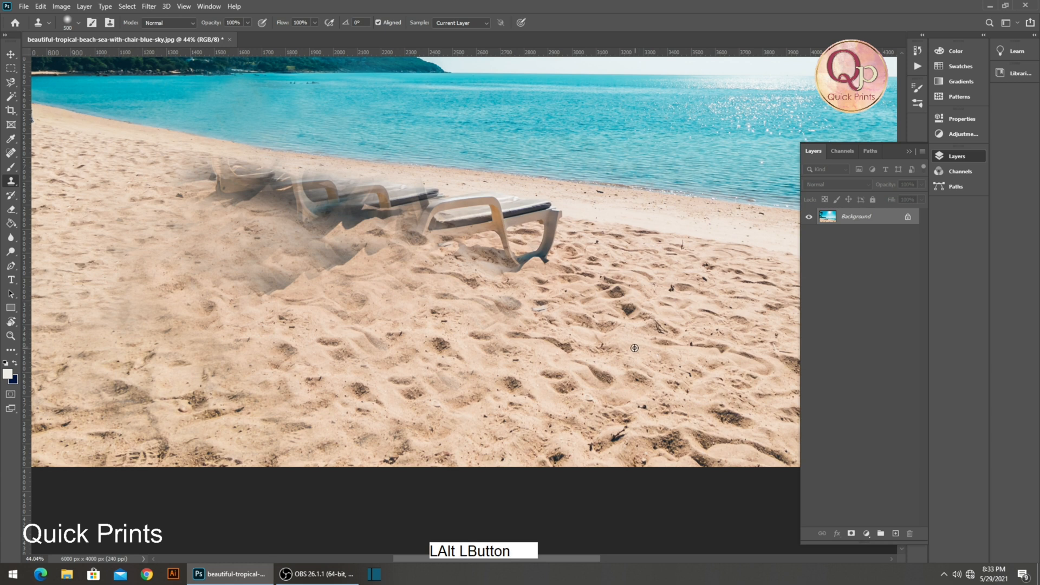
pyautogui.moveTo(402, 319)
pyautogui.mouseDown()
pyautogui.moveTo(247, 264)
pyautogui.moveTo(144, 249)
pyautogui.mouseUp()
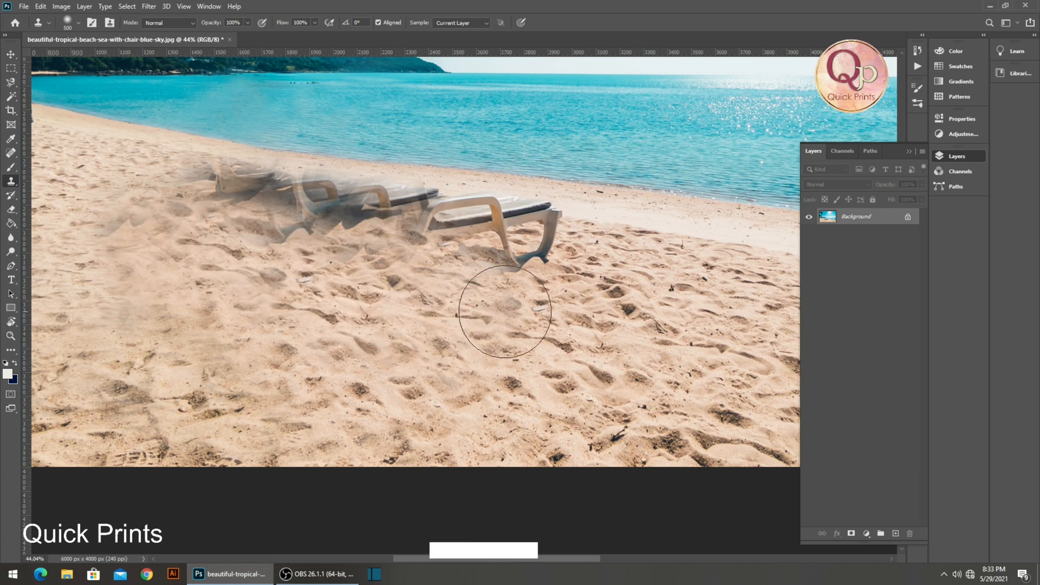
# Try to clone sand over the foot end of the nearer chair with the 500 px brush, then undo the strokes.
pyautogui.press('space')
pyautogui.moveTo(495, 305); pyautogui.dragTo(407, 324)
pyautogui.keyDown('alt'); pyautogui.click(598, 270); pyautogui.keyUp('alt')
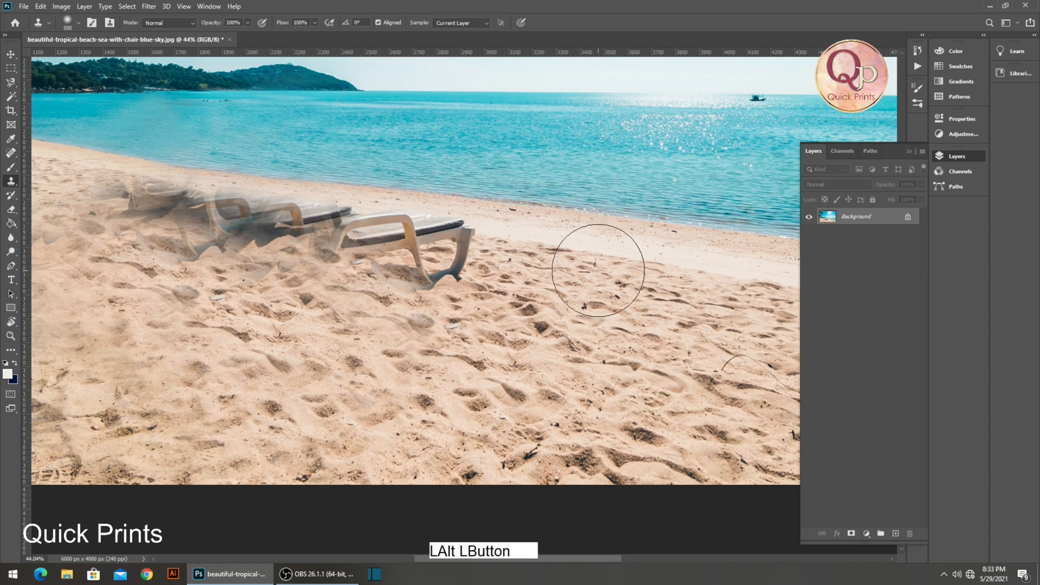
pyautogui.moveTo(529, 255)
pyautogui.mouseDown()
pyautogui.moveTo(476, 257)
pyautogui.moveTo(475, 233)
pyautogui.mouseUp()
pyautogui.hotkey('ctrl', 'z')
pyautogui.hotkey('ctrl', 'z')
pyautogui.hotkey('ctrl', 'z')
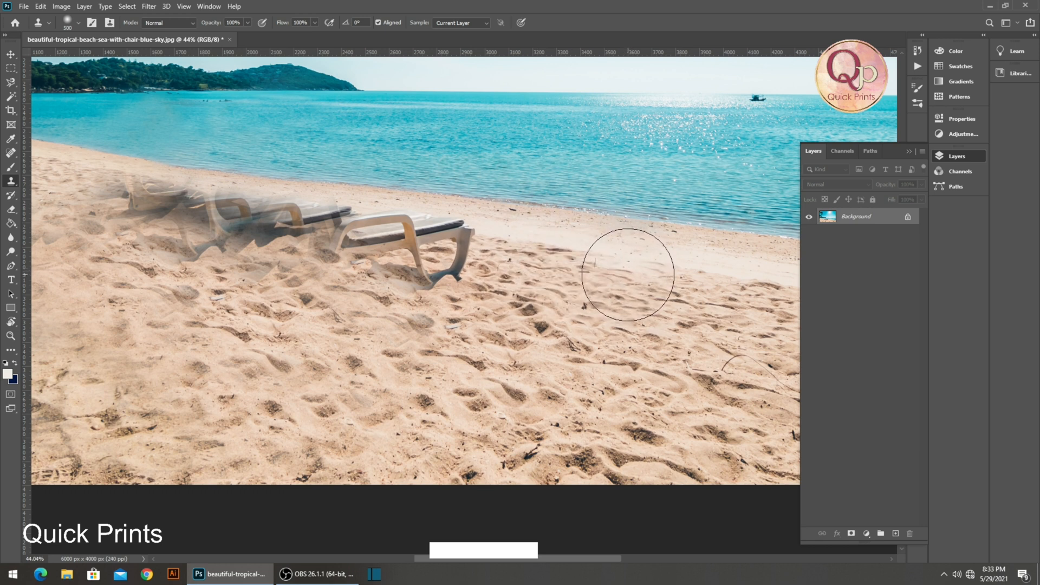
# Reduce the Clone Stamp brush to 250 px and clone sampled sand over the nearer chair's foot end and rear leg.
pyautogui.press('[')
pyautogui.press('[')
pyautogui.press('[')
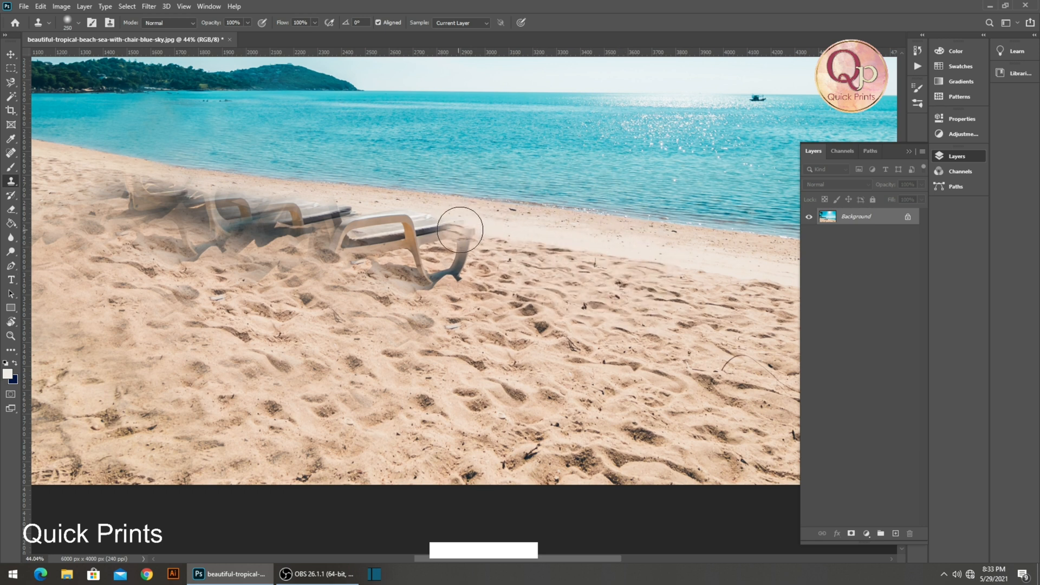
pyautogui.press('alt')
pyautogui.keyDown('alt'); pyautogui.click(618, 257); pyautogui.keyUp('alt')
pyautogui.moveTo(490, 233)
pyautogui.mouseDown()
pyautogui.moveTo(327, 204)
pyautogui.moveTo(488, 246)
pyautogui.moveTo(408, 269)
pyautogui.moveTo(338, 246)
pyautogui.moveTo(367, 264)
pyautogui.moveTo(552, 274)
pyautogui.mouseUp()
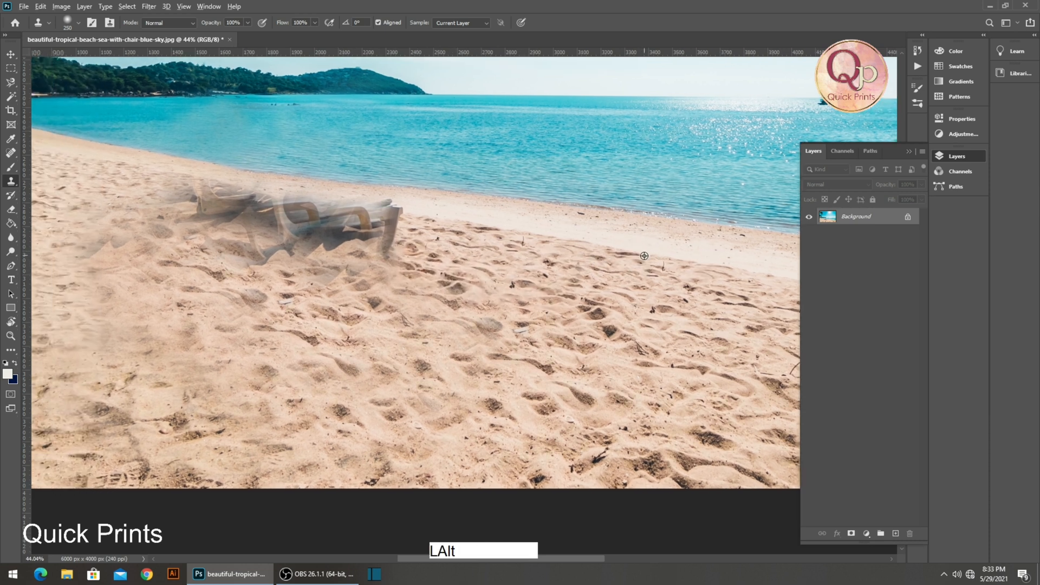
# Clone sampled sand over the remaining armrests and seat sections of both chairs.
pyautogui.keyDown('alt'); pyautogui.click(427, 247); pyautogui.keyUp('alt')
pyautogui.moveTo(418, 217); pyautogui.dragTo(149, 189)
pyautogui.keyDown('alt'); pyautogui.click(527, 249); pyautogui.keyUp('alt')
pyautogui.moveTo(376, 227)
pyautogui.mouseDown()
pyautogui.moveTo(301, 232)
pyautogui.moveTo(133, 214)
pyautogui.mouseUp()
# Clone sand sampled beside the farther chair over the last chair remnants and blurred patches, undoing one stroke along the way.
pyautogui.keyDown('alt'); pyautogui.click(63, 191); pyautogui.keyUp('alt')
pyautogui.moveTo(119, 179)
pyautogui.mouseDown()
pyautogui.moveTo(192, 195)
pyautogui.moveTo(152, 207)
pyautogui.moveTo(290, 222)
pyautogui.moveTo(270, 191)
pyautogui.moveTo(329, 202)
pyautogui.moveTo(299, 193)
pyautogui.moveTo(268, 194)
pyautogui.moveTo(420, 237)
pyautogui.moveTo(222, 246)
pyautogui.moveTo(271, 255)
pyautogui.mouseUp()
pyautogui.hotkey('ctrl', 'z')
pyautogui.keyDown('alt'); pyautogui.click(168, 203); pyautogui.keyUp('alt')
pyautogui.moveTo(373, 223)
pyautogui.mouseDown()
pyautogui.moveTo(471, 243)
pyautogui.moveTo(434, 226)
pyautogui.moveTo(282, 242)
pyautogui.moveTo(489, 274)
pyautogui.moveTo(212, 281)
pyautogui.moveTo(355, 309)
pyautogui.moveTo(287, 348)
pyautogui.moveTo(190, 360)
pyautogui.moveTo(267, 313)
pyautogui.mouseUp()
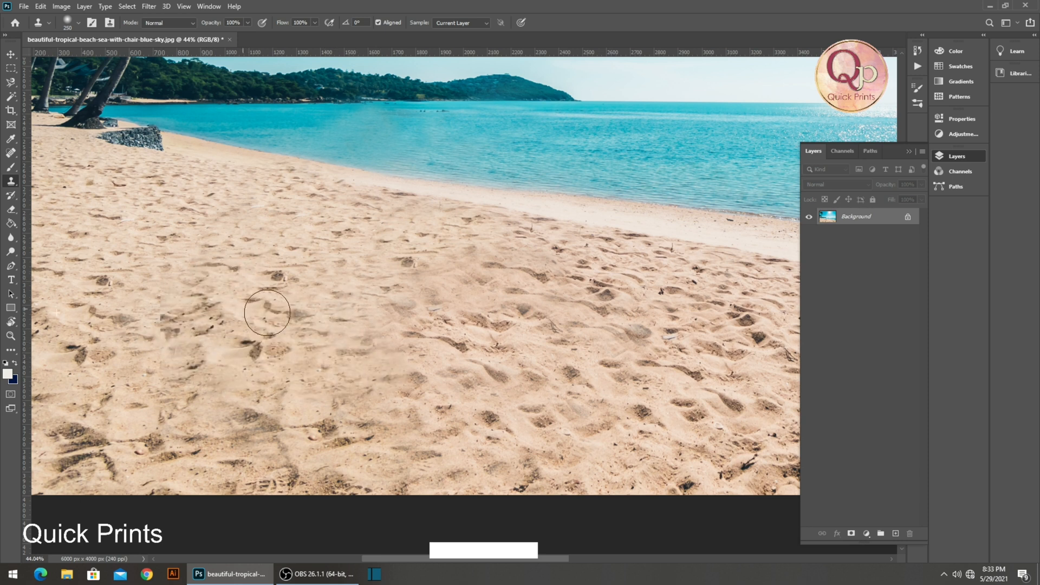
# Examine the retouched sand, shoreline and sea at several zoom levels for leftover traces of the removed chairs.
pyautogui.moveTo(374, 222); pyautogui.dragTo(336, 216)
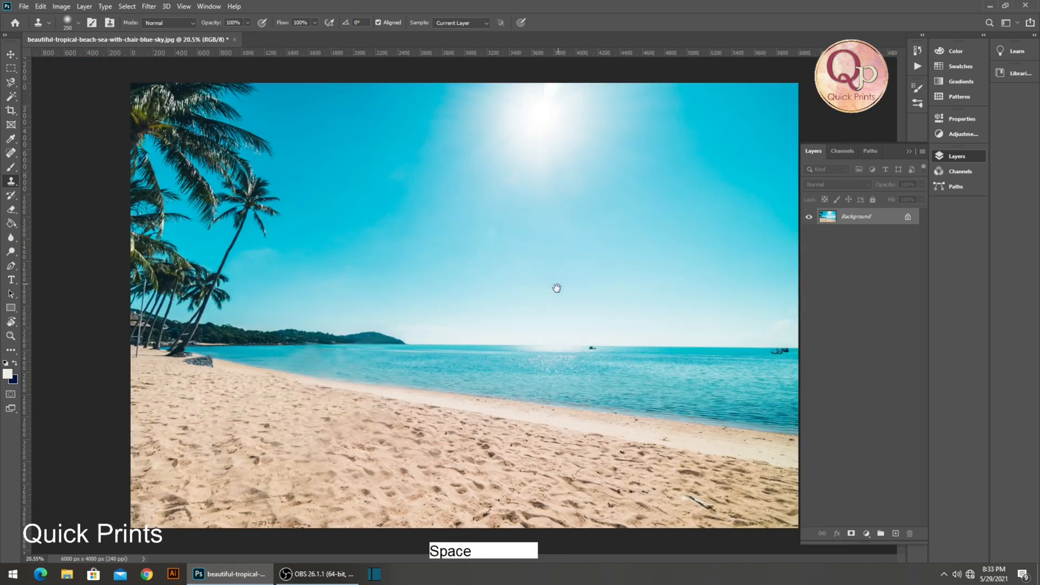
pyautogui.moveTo(439, 405); pyautogui.dragTo(458, 400)
pyautogui.moveTo(447, 393); pyautogui.dragTo(427, 220)
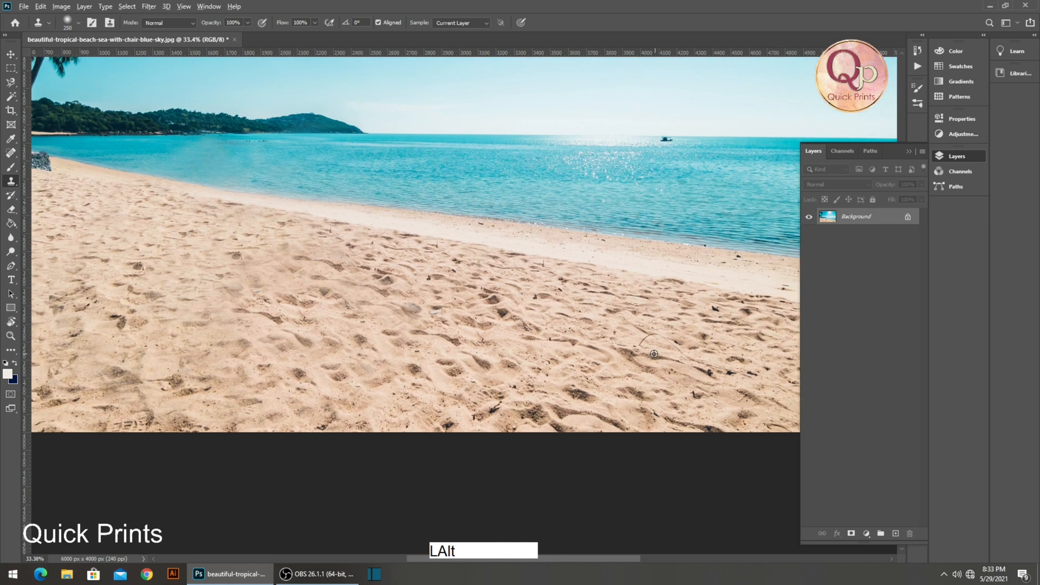
pyautogui.moveTo(265, 259)
pyautogui.mouseDown()
pyautogui.moveTo(211, 258)
pyautogui.moveTo(347, 280)
pyautogui.moveTo(210, 295)
pyautogui.moveTo(376, 325)
pyautogui.moveTo(156, 351)
pyautogui.mouseUp()
pyautogui.moveTo(381, 343); pyautogui.dragTo(347, 358)
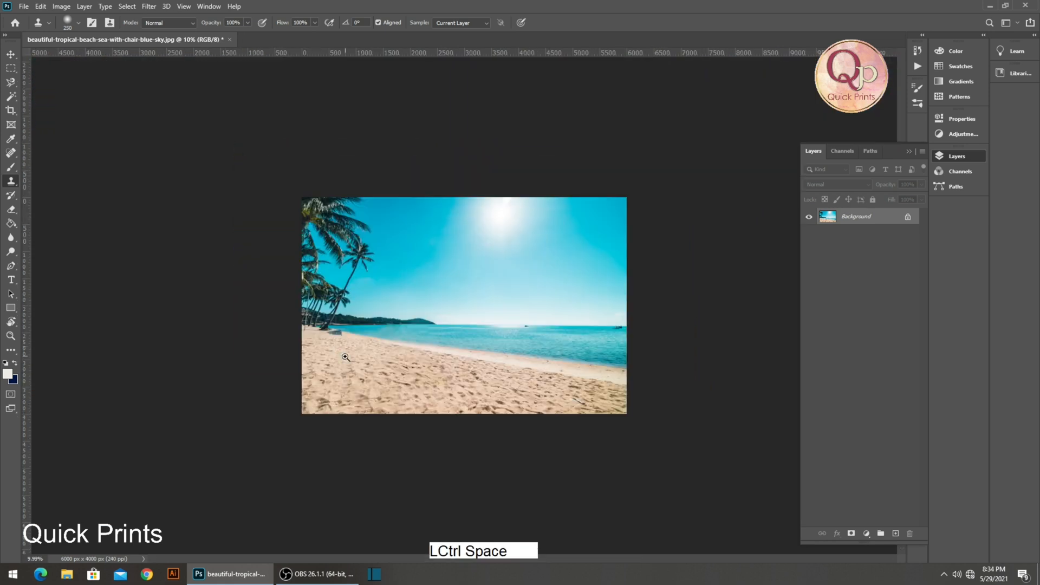
pyautogui.moveTo(463, 398); pyautogui.dragTo(424, 240)
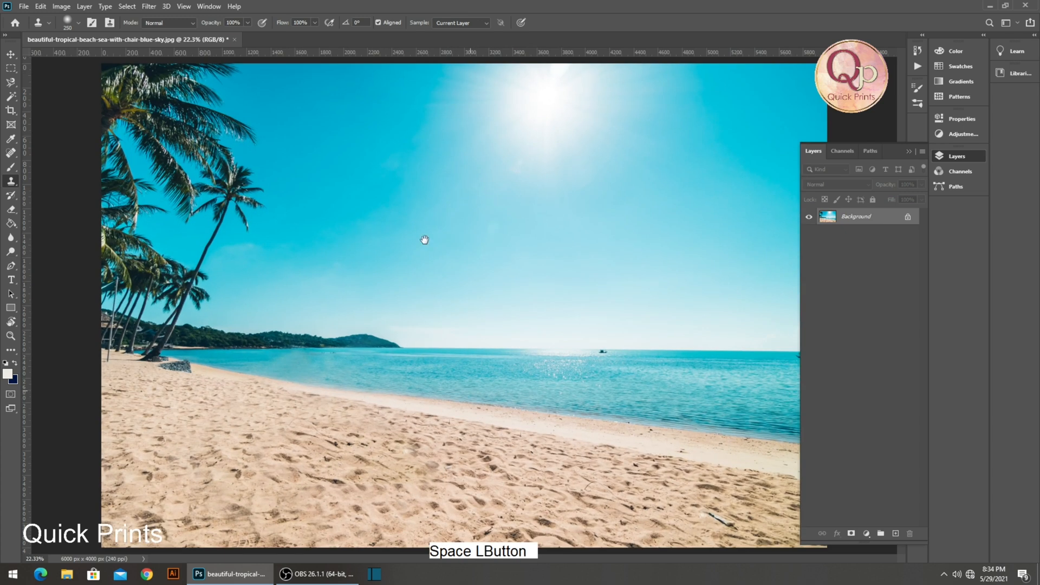
pyautogui.scroll(-6, 226, 75)
pyautogui.scroll(1, 523, 392)
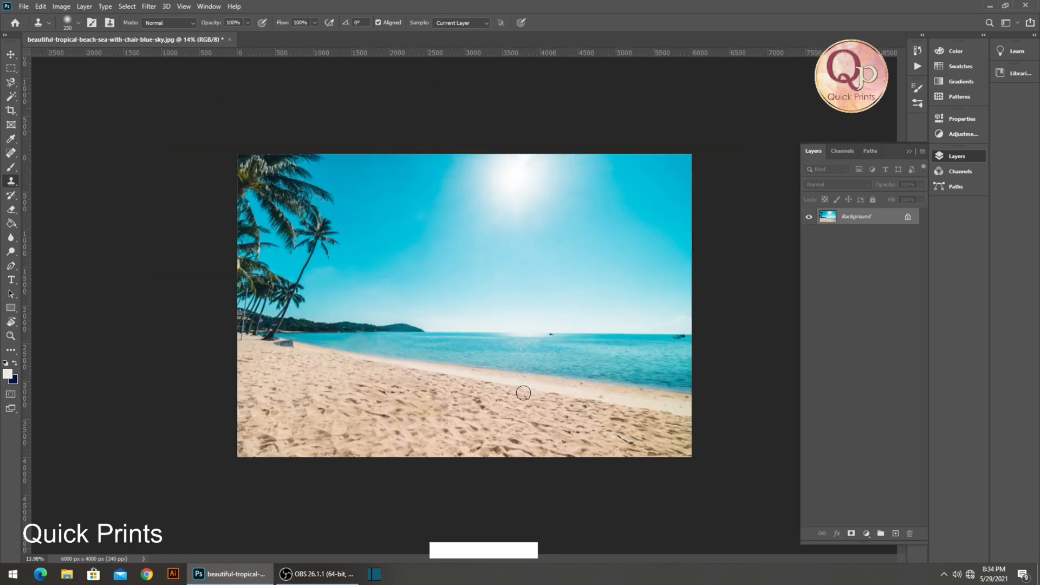
pyautogui.scroll(2, 450, 461)
pyautogui.moveTo(445, 466); pyautogui.dragTo(440, 440)
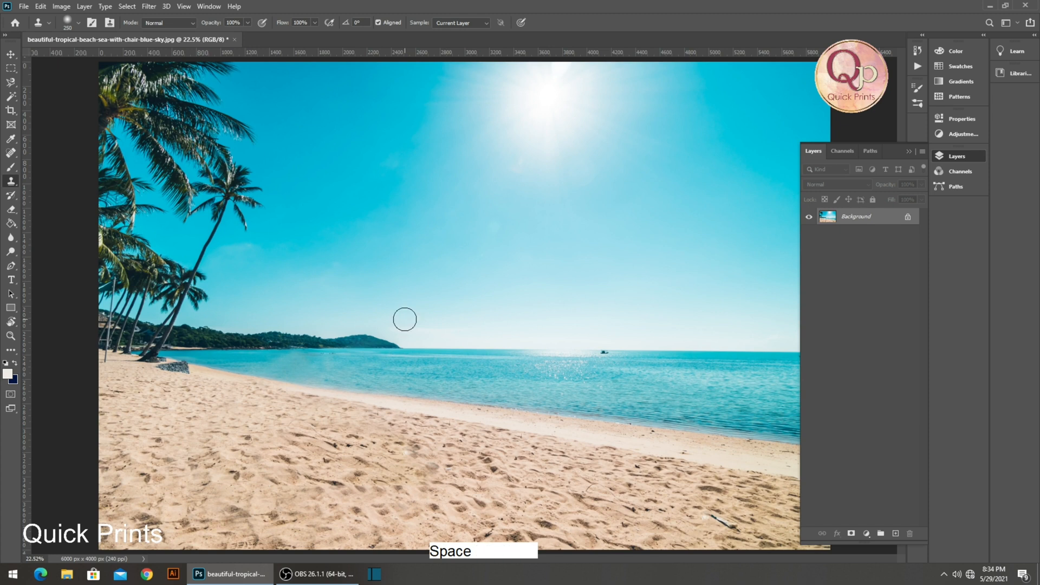
pyautogui.scroll(-2, 404, 319)
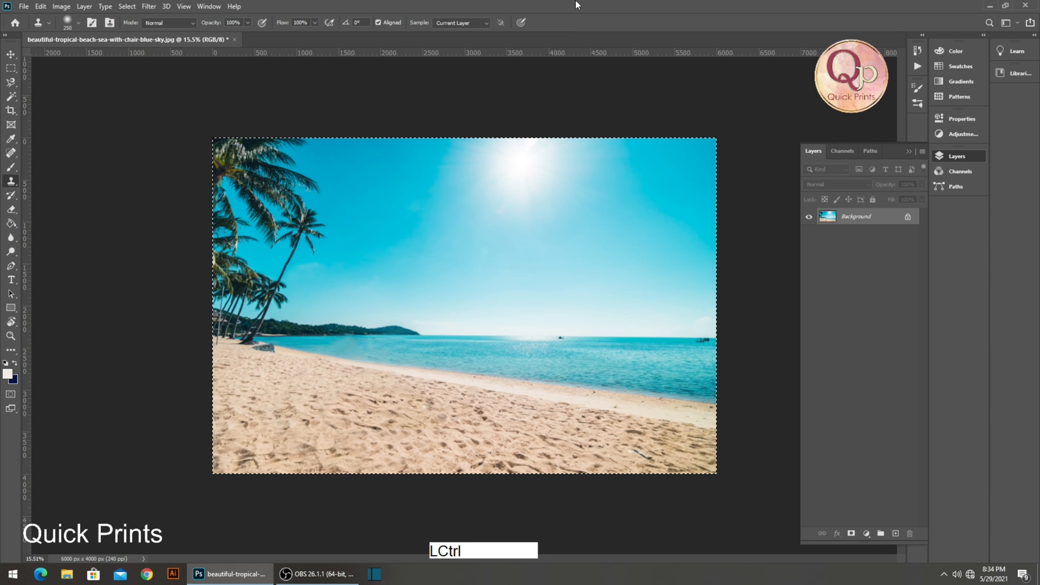
# Revert the photo to its opening snapshot in the history and paste the copied retouched image above it as a new layer.
pyautogui.click(915, 68)
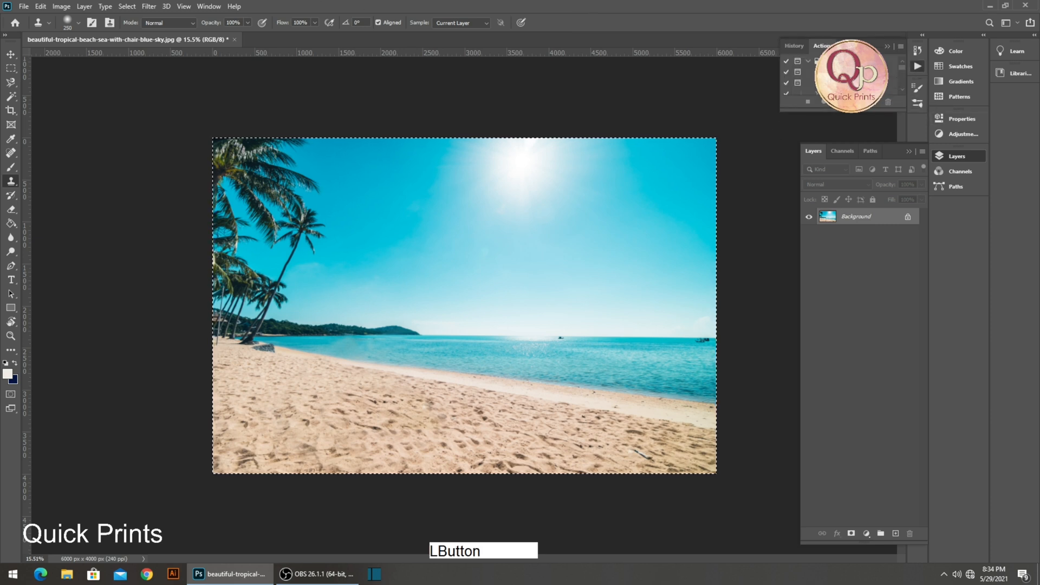
pyautogui.moveTo(831, 110); pyautogui.dragTo(817, 340)
pyautogui.click(805, 44)
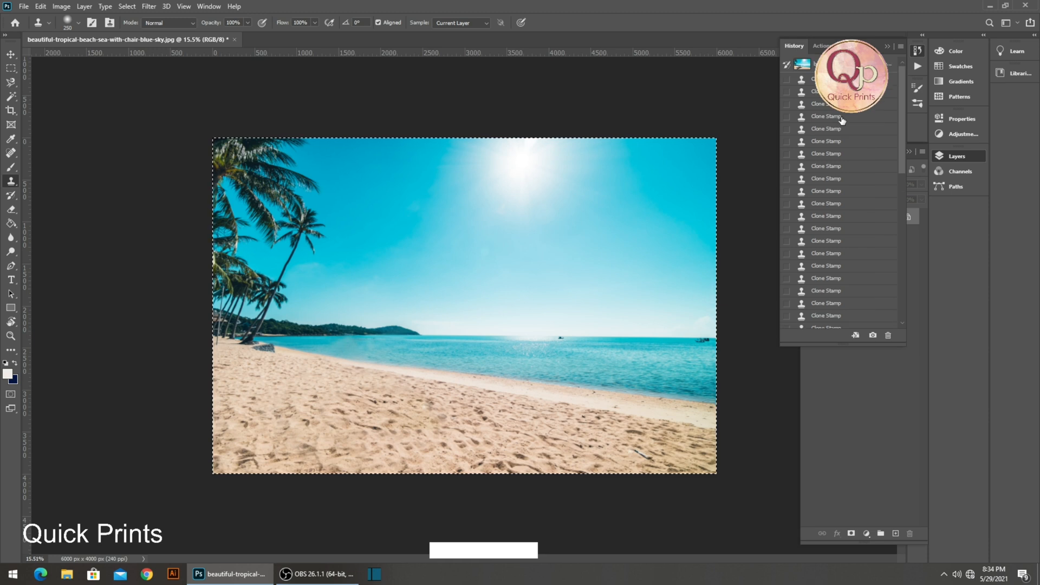
pyautogui.click(801, 64)
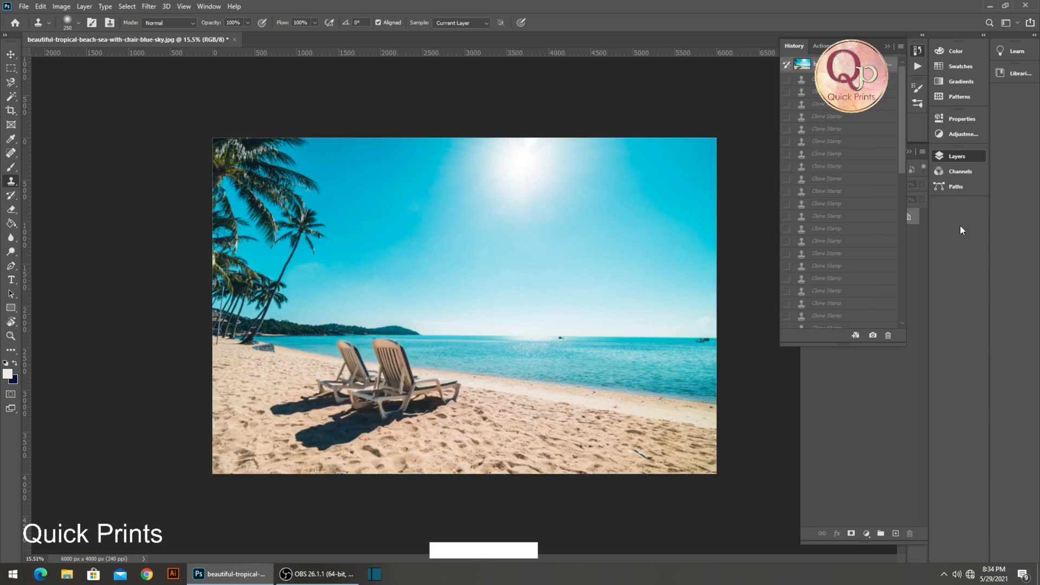
pyautogui.click(887, 46)
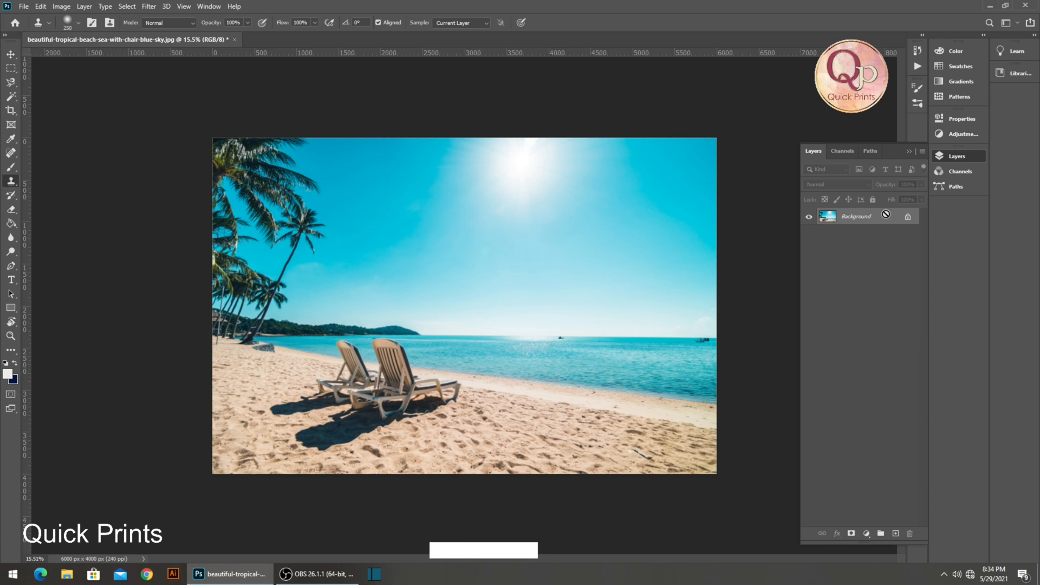
pyautogui.hotkey('ctrl', 'v')
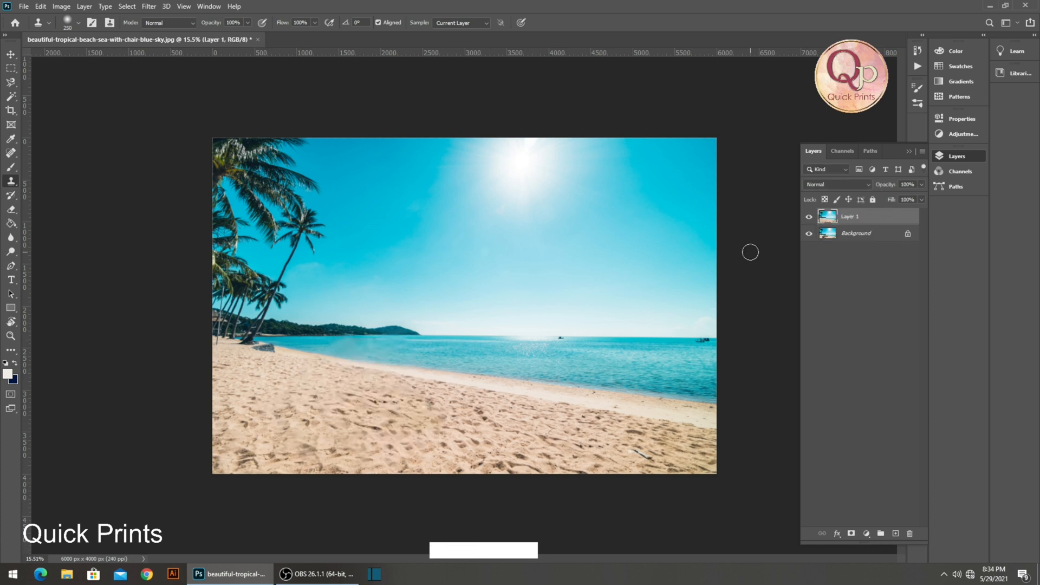
# Toggle the visibility of Layer 1 repeatedly to compare the original beach photo with the chair-free version, leaving the layer shown.
pyautogui.click(809, 217)
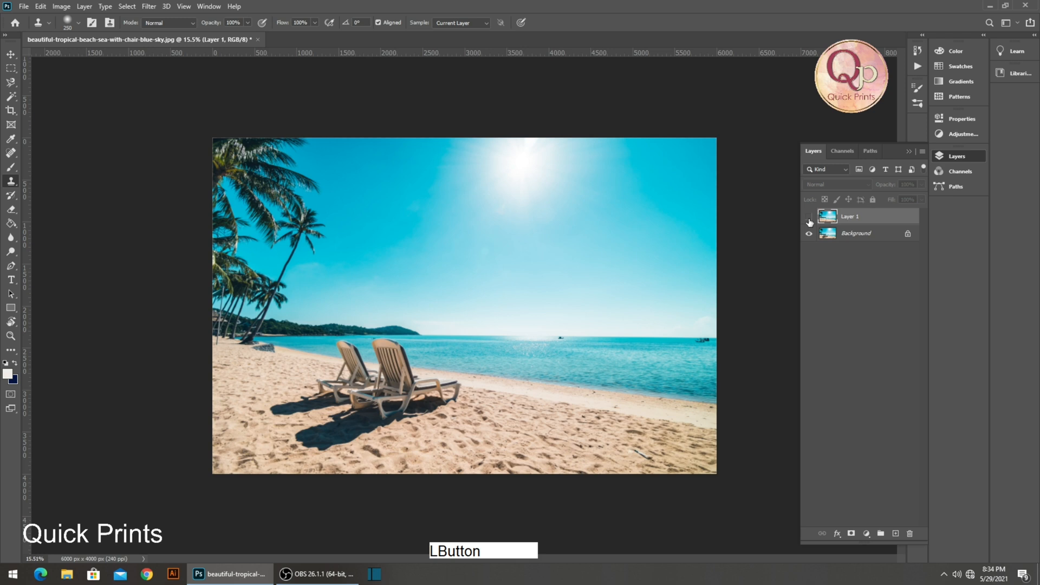
pyautogui.click(808, 218)
pyautogui.click(809, 218)
pyautogui.click(808, 217)
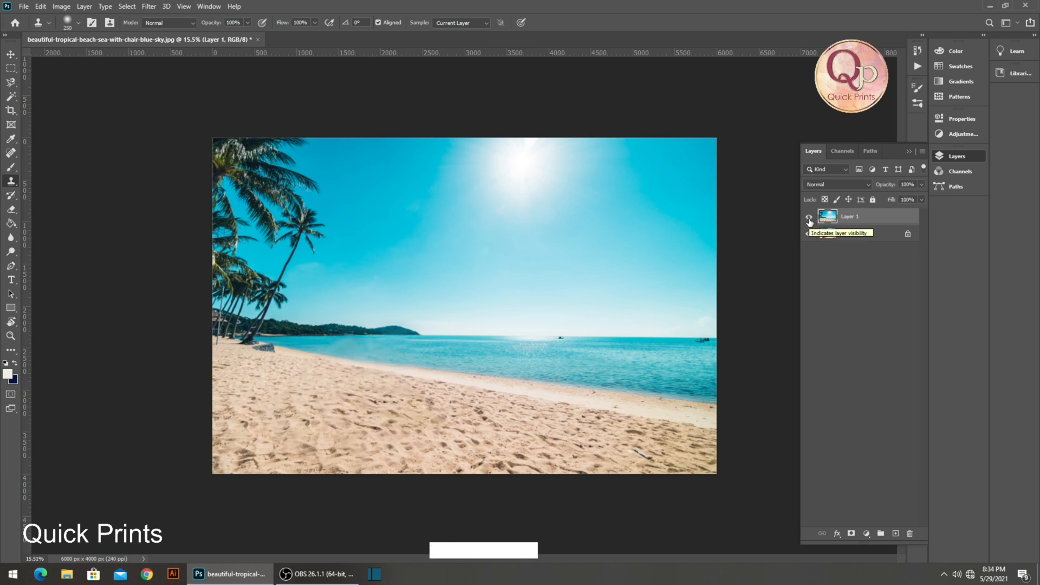
pyautogui.click(808, 218)
pyautogui.click(808, 217)
pyautogui.click(808, 217)
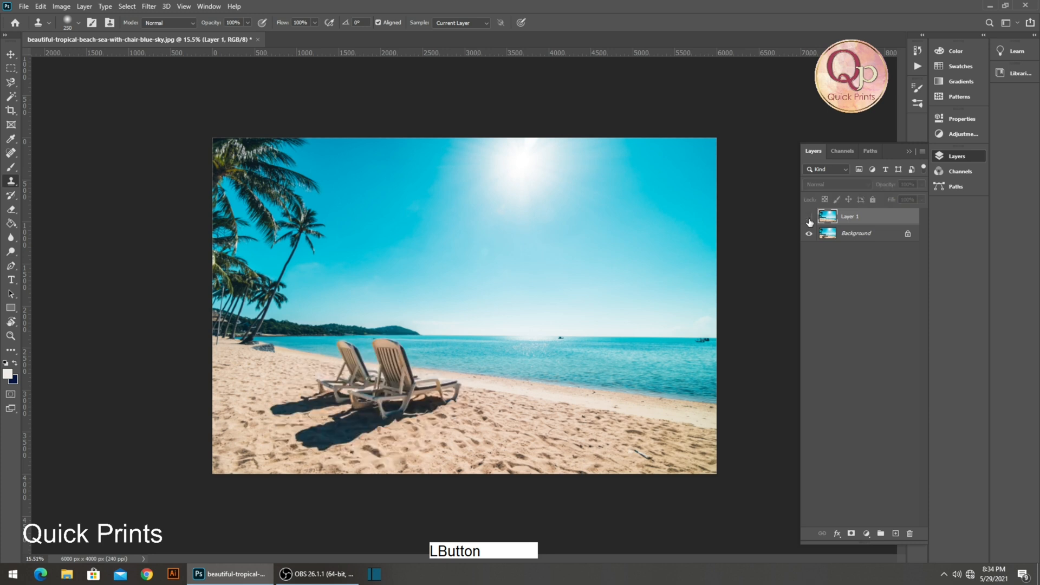
pyautogui.click(809, 217)
# Save the layered beach image on the computer in the PICTURE EDITING folder as a TIFF with LZW compression.
pyautogui.hotkey('ctrl', 'alt', 's')
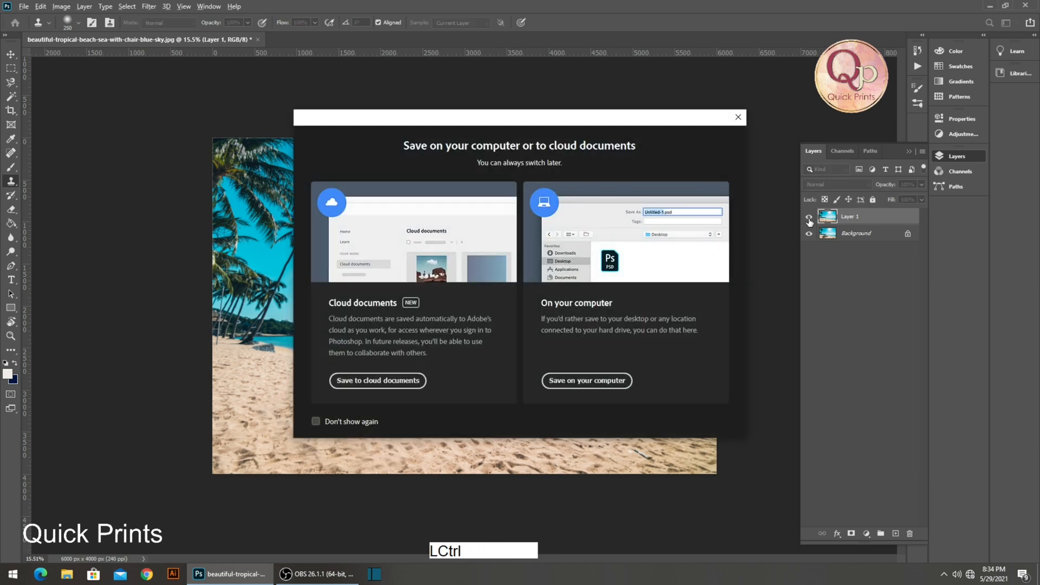
pyautogui.click(602, 378)
pyautogui.click(174, 437)
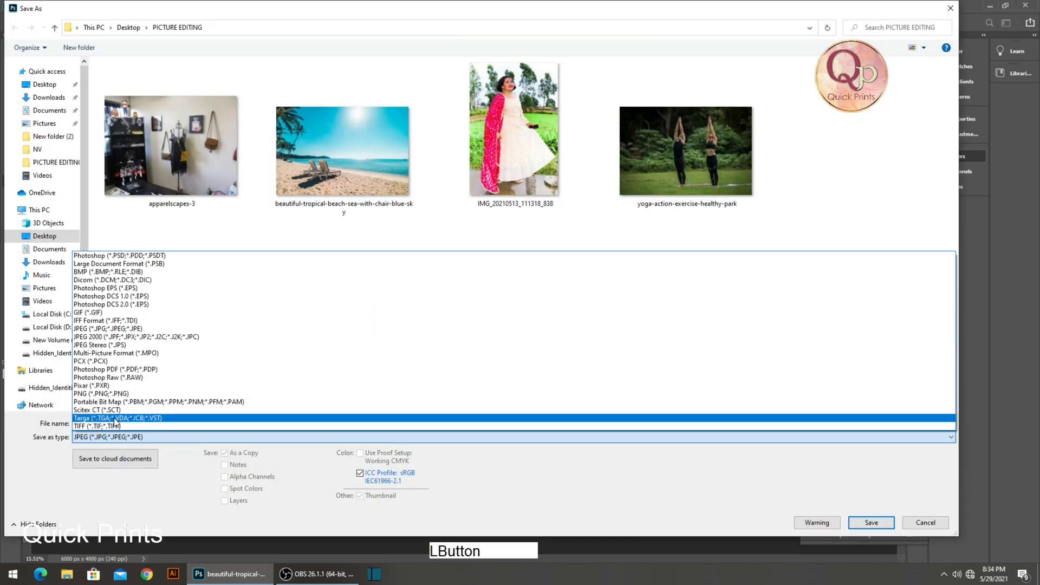
pyautogui.click(115, 426)
pyautogui.click(859, 523)
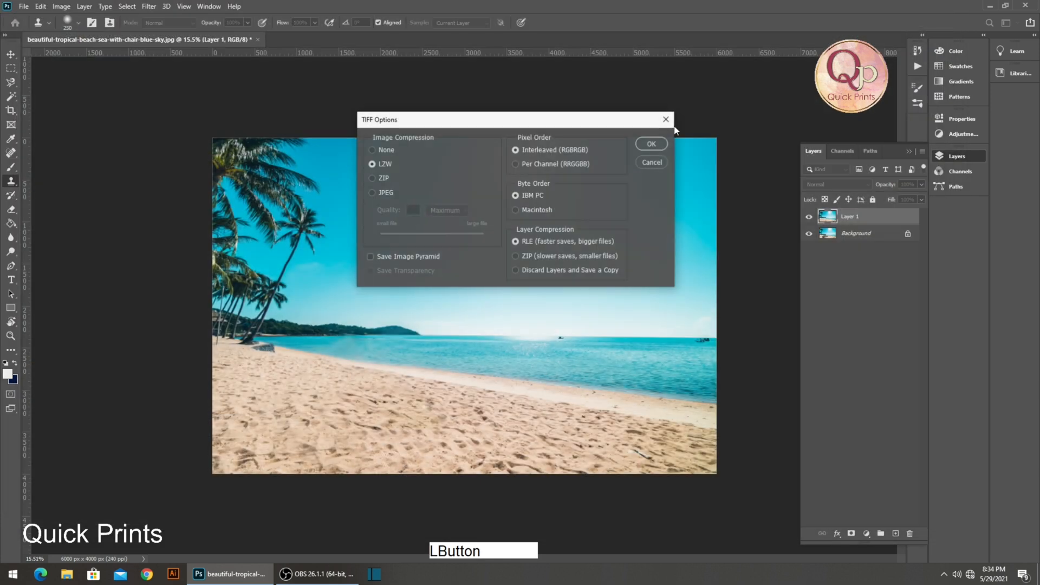
pyautogui.click(651, 143)
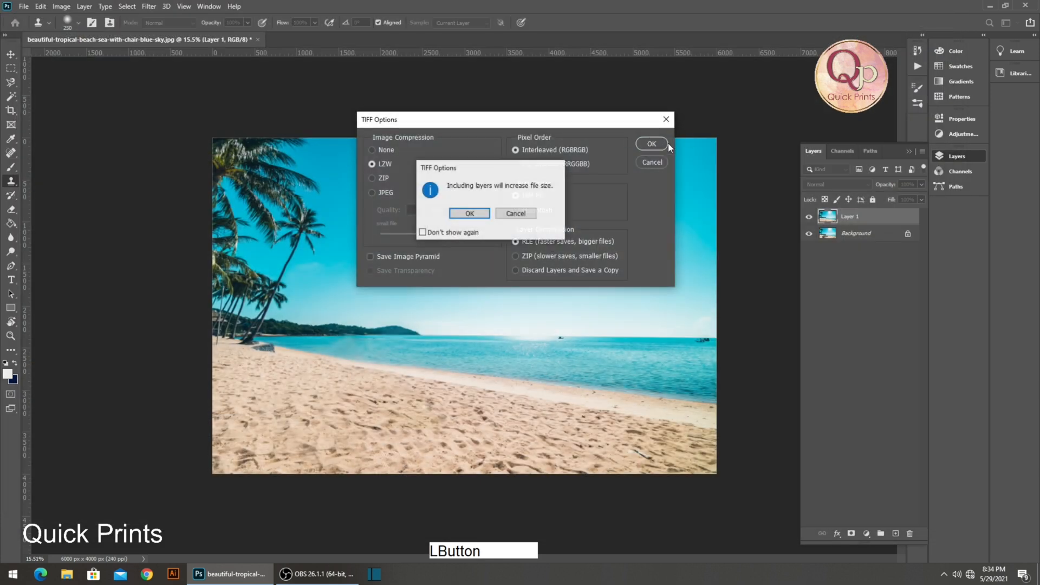
pyautogui.click(452, 217)
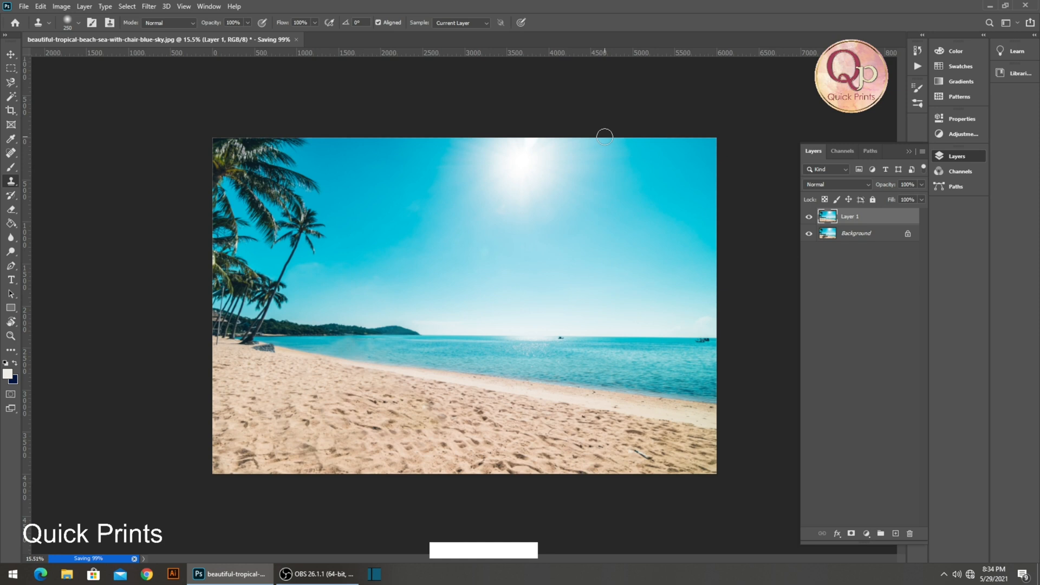
# Close the beach document and open apparelscapes-3.jpg.
pyautogui.hotkey('ctrl', 'w')
pyautogui.click(524, 213)
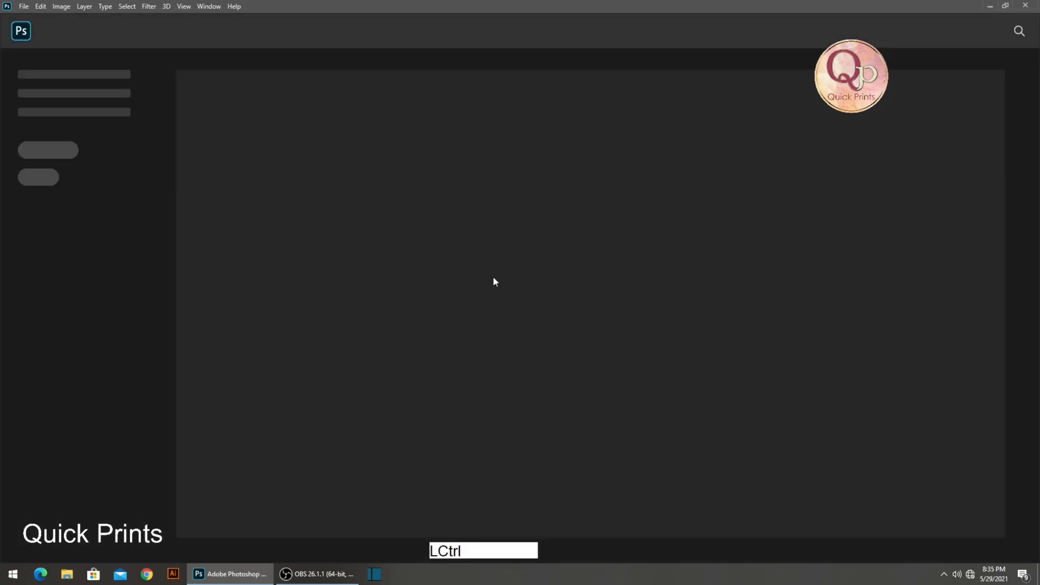
pyautogui.hotkey('ctrl', 'o')
pyautogui.doubleClick(174, 177)
pyautogui.scroll(1, 467, 314)
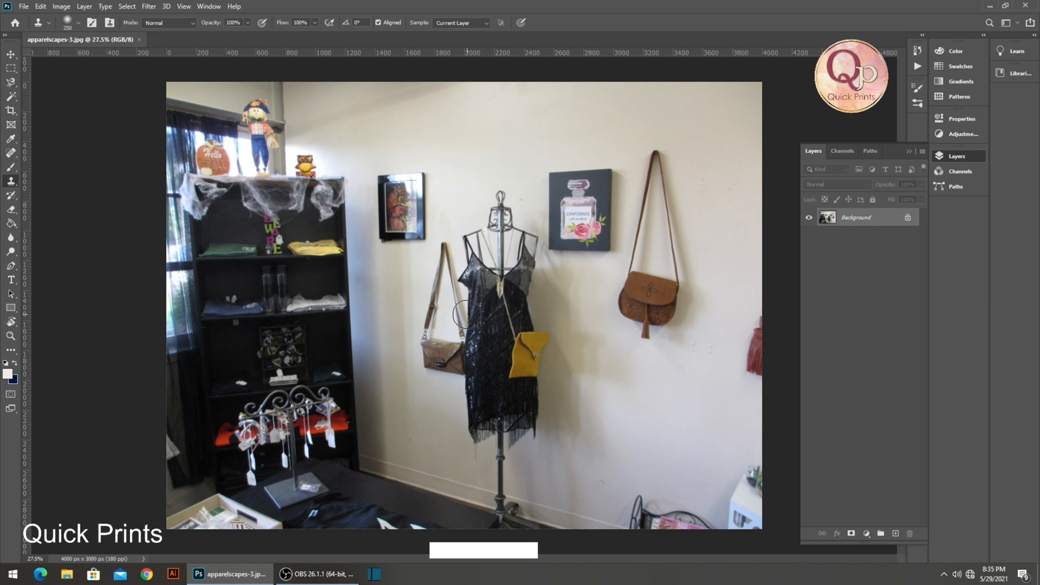
# Set the image resolution to 300 pixels per inch in Image Size with resampling on.
pyautogui.hotkey('ctrl', 'alt', 'i')
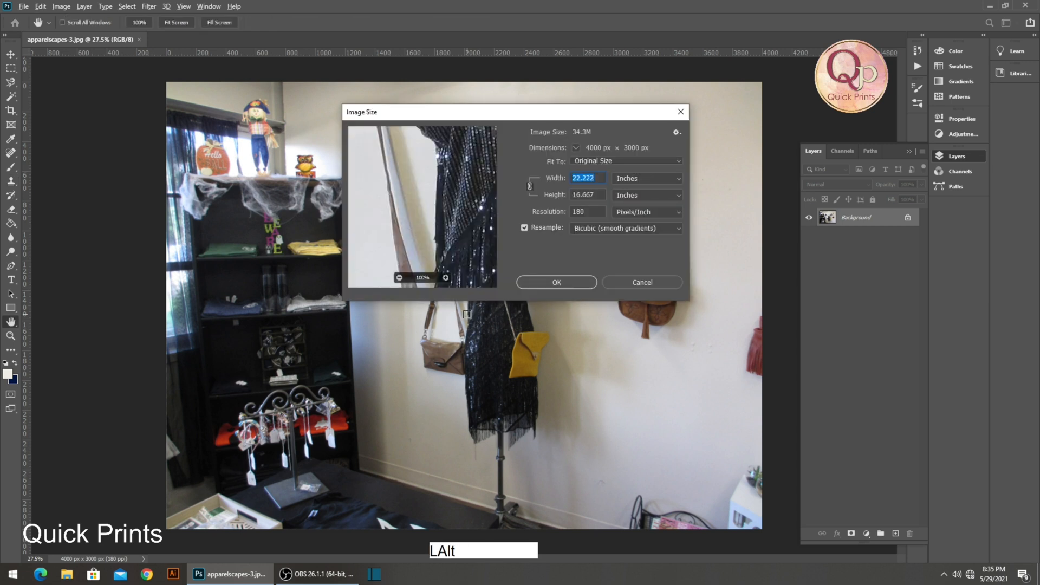
pyautogui.click(585, 212)
pyautogui.write('300')
pyautogui.press('KP_Enter')
# Look over the shop photo's wall, mannequin and hanging bags, finishing close up on the black-framed picture beside the shelf.
pyautogui.press('s')
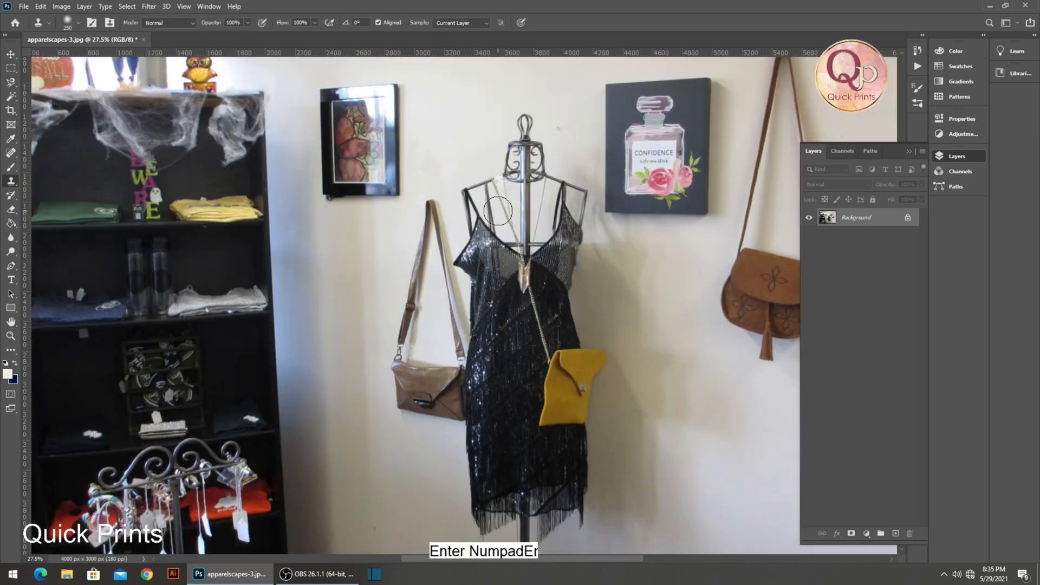
pyautogui.scroll(-3, 436, 199)
pyautogui.scroll(3, 388, 165)
pyautogui.press('space')
pyautogui.scroll(-4, 400, 168)
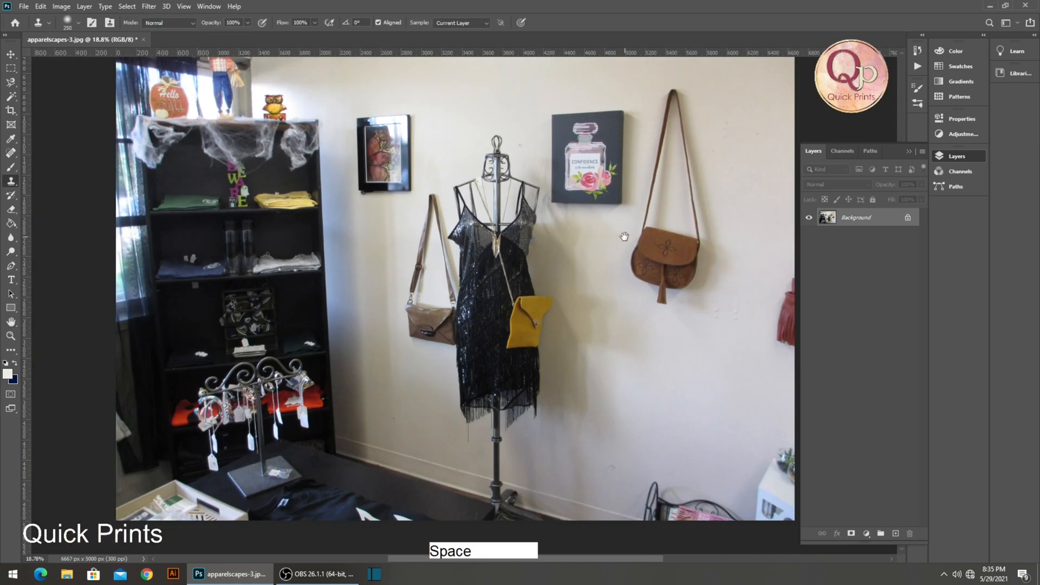
pyautogui.scroll(1, 682, 243)
pyautogui.scroll(2, 300, 145)
pyautogui.press('space')
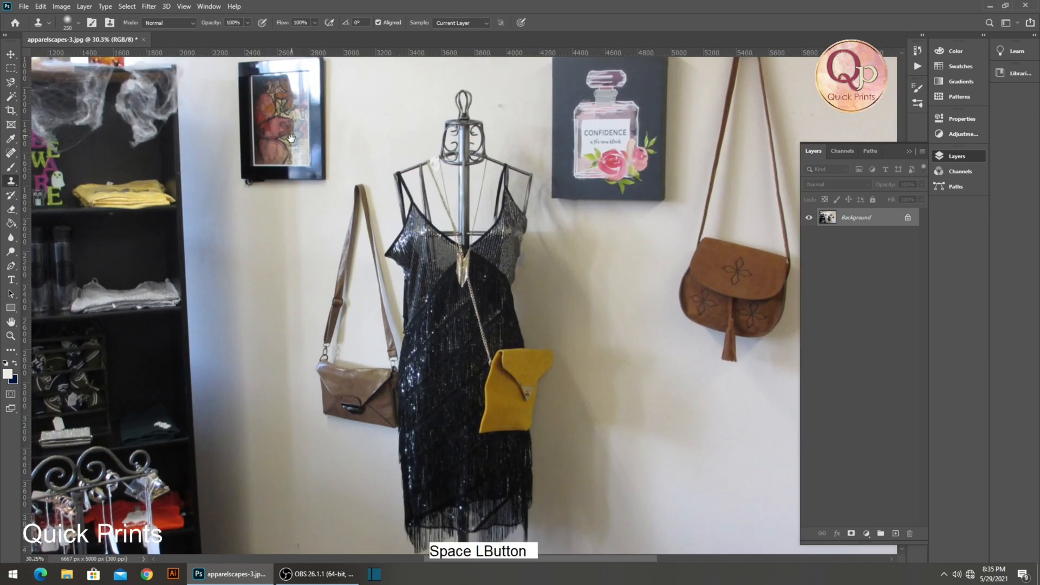
pyautogui.moveTo(291, 136); pyautogui.dragTo(264, 279)
pyautogui.hotkey('ctrl', 'space')
pyautogui.click(356, 302)
pyautogui.hotkey('ctrl', 'space')
pyautogui.click(202, 217)
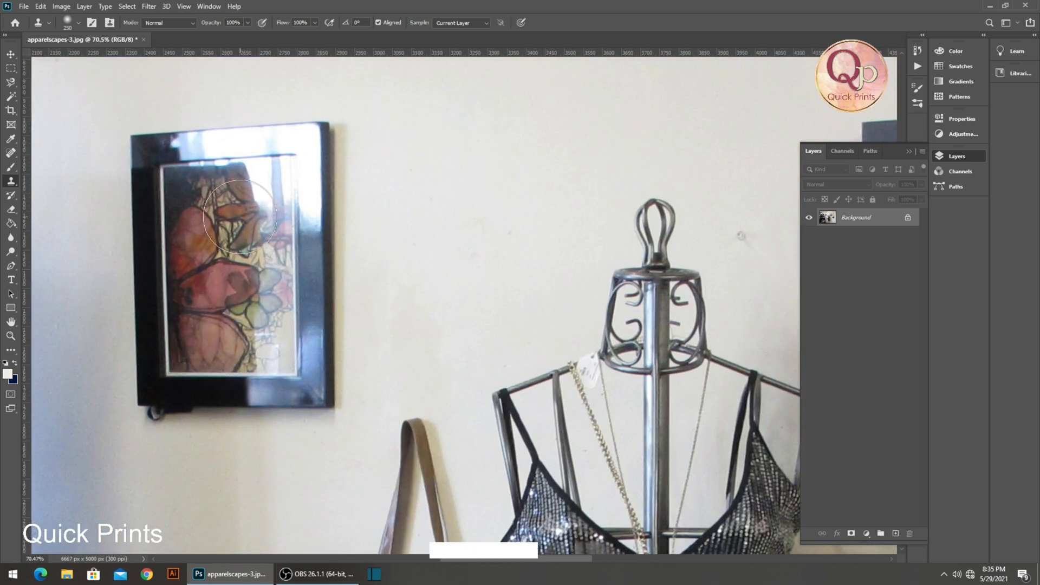
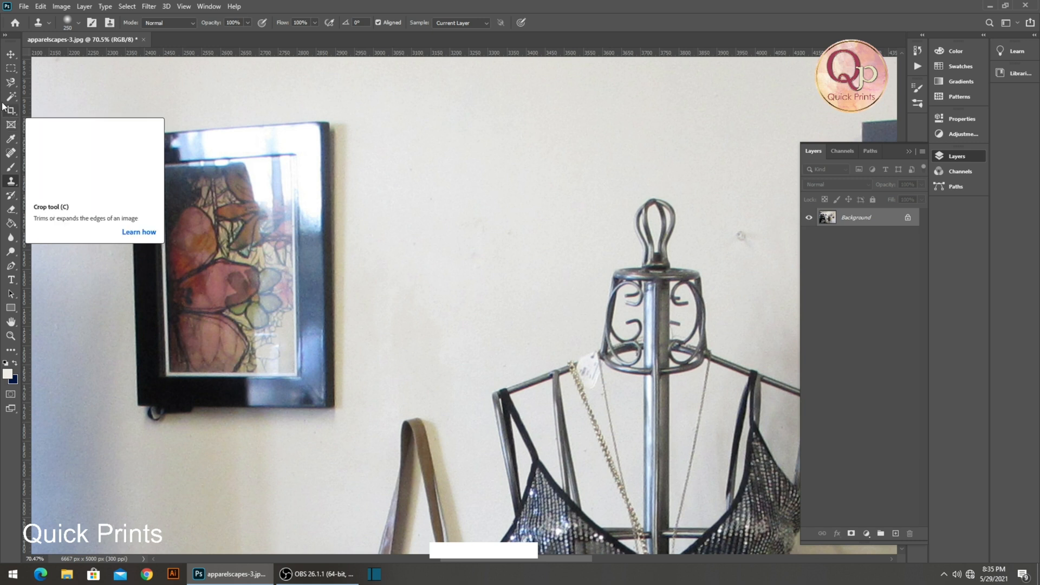
# Outline the black-framed picture and its shadow on the wall with a closed Polygonal Lasso selection.
pyautogui.click(11, 70)
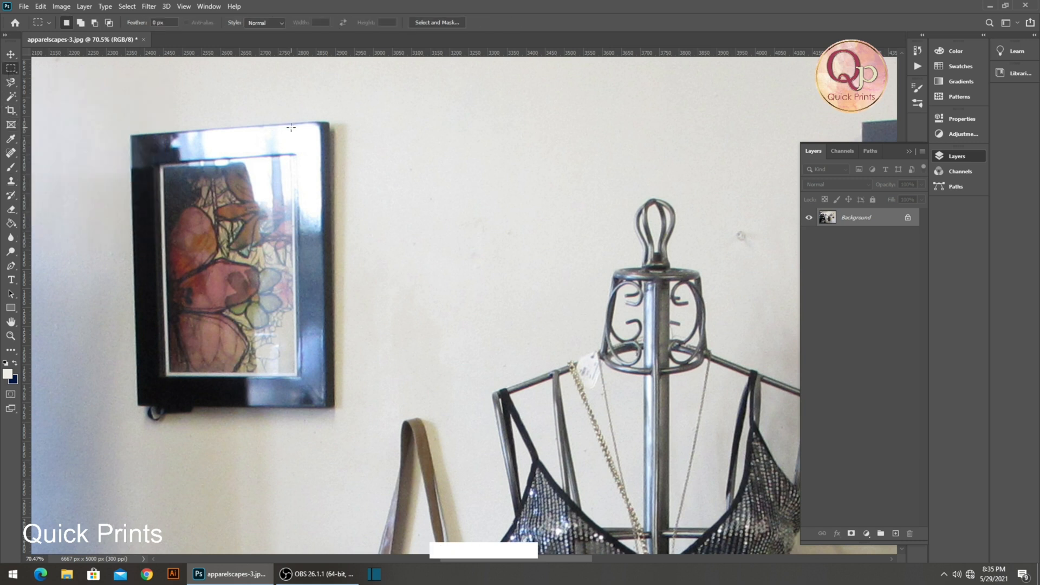
pyautogui.rightClick(11, 82)
pyautogui.click(58, 93)
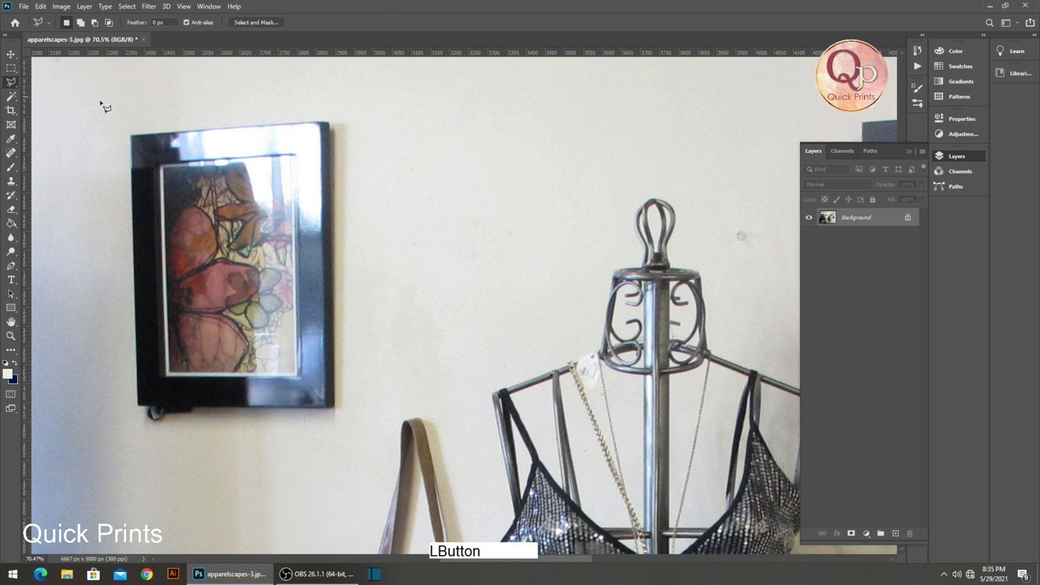
pyautogui.click(127, 132)
pyautogui.click(341, 117)
pyautogui.click(353, 116)
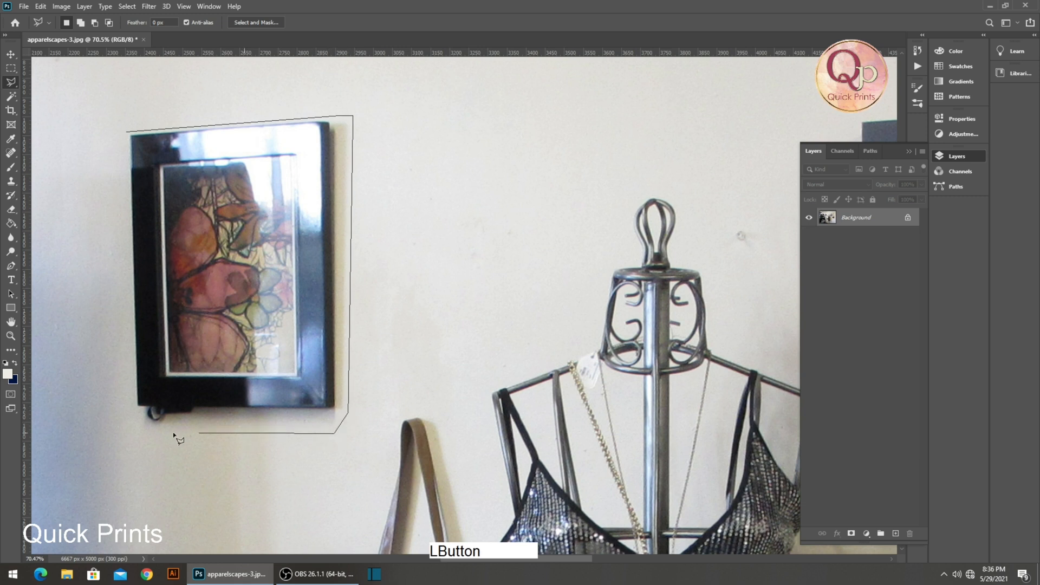
pyautogui.click(113, 142)
pyautogui.click(127, 131)
# Fill the selected picture frame area with Content-Aware at 100% opacity using Color Adaptation, and clear the selection.
pyautogui.scroll(-3, 299, 205)
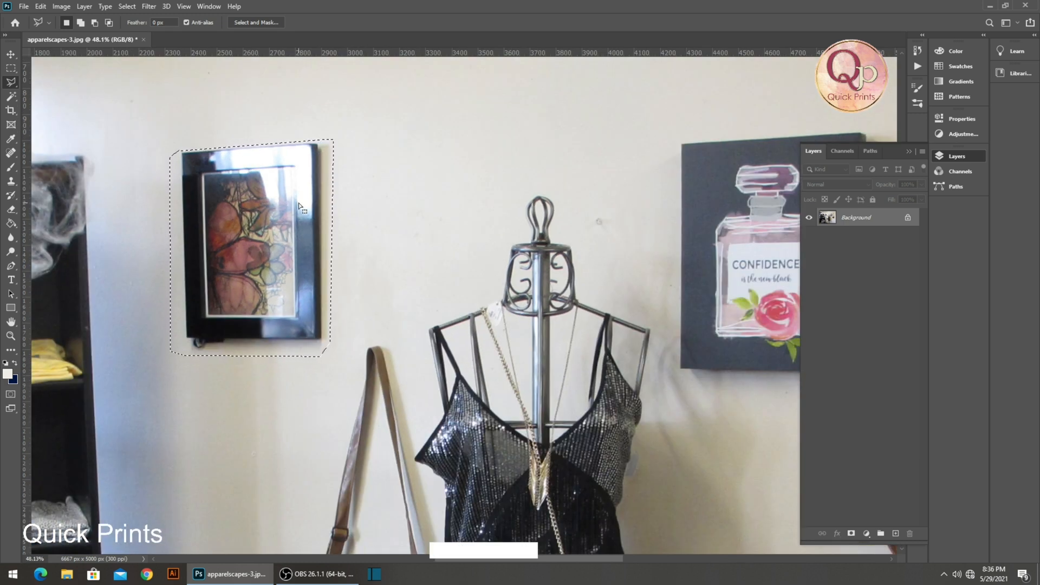
pyautogui.hotkey('shift', 'BackSpace')
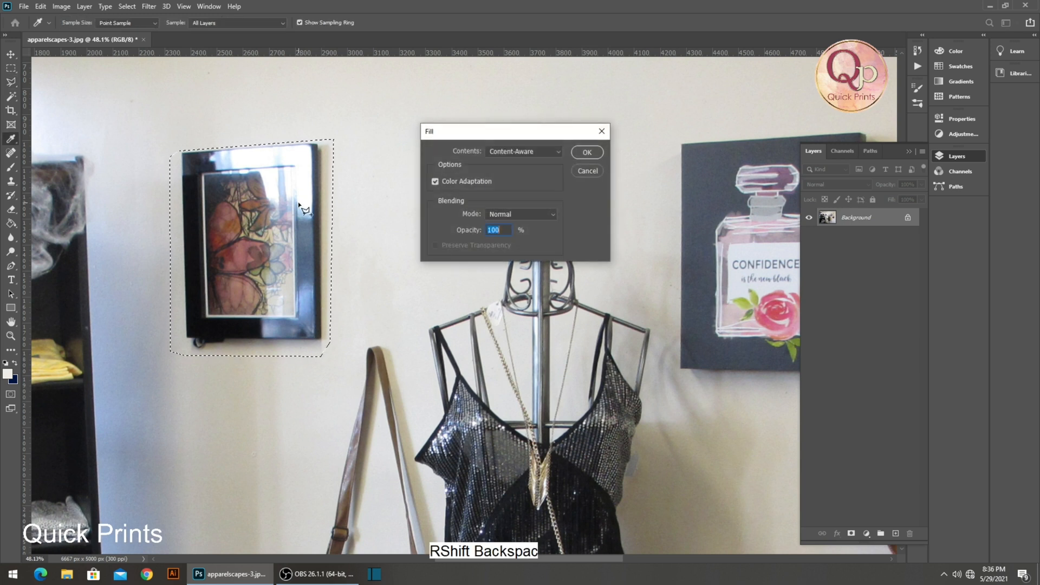
pyautogui.click(586, 152)
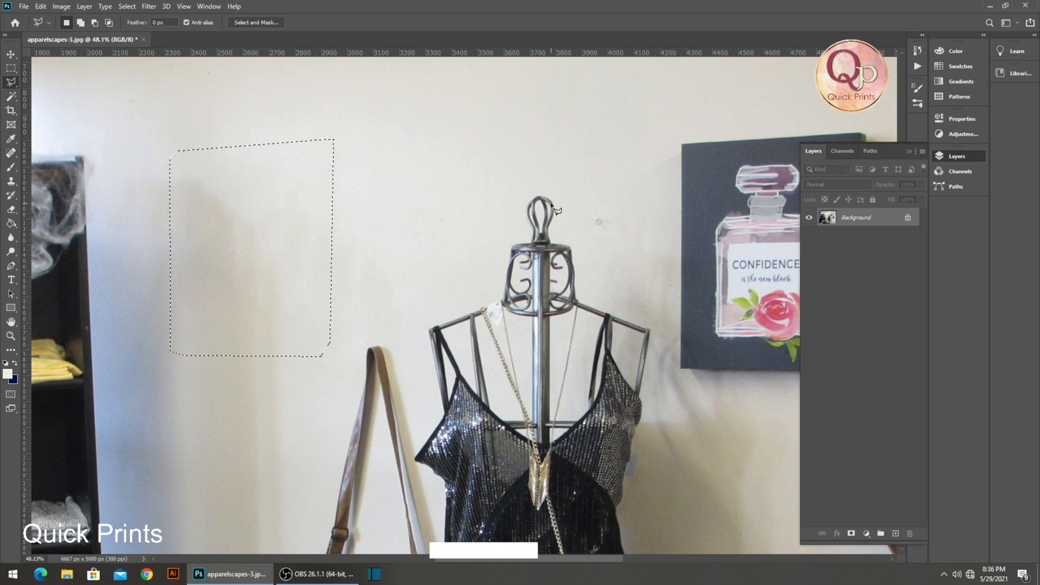
pyautogui.scroll(-3, 449, 243)
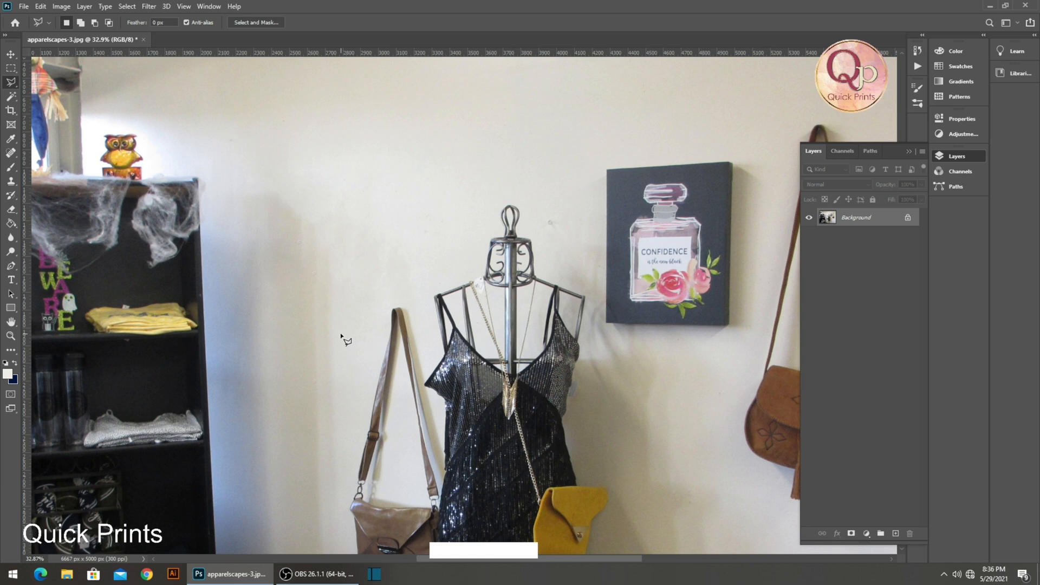
# Set up the Spot Healing Brush in Content-Aware mode with a 150 px brush and reduced hardness for the brown bag on the wall.
pyautogui.scroll(-2, 341, 334)
pyautogui.moveTo(480, 340); pyautogui.dragTo(280, 263)
pyautogui.scroll(1, 613, 148)
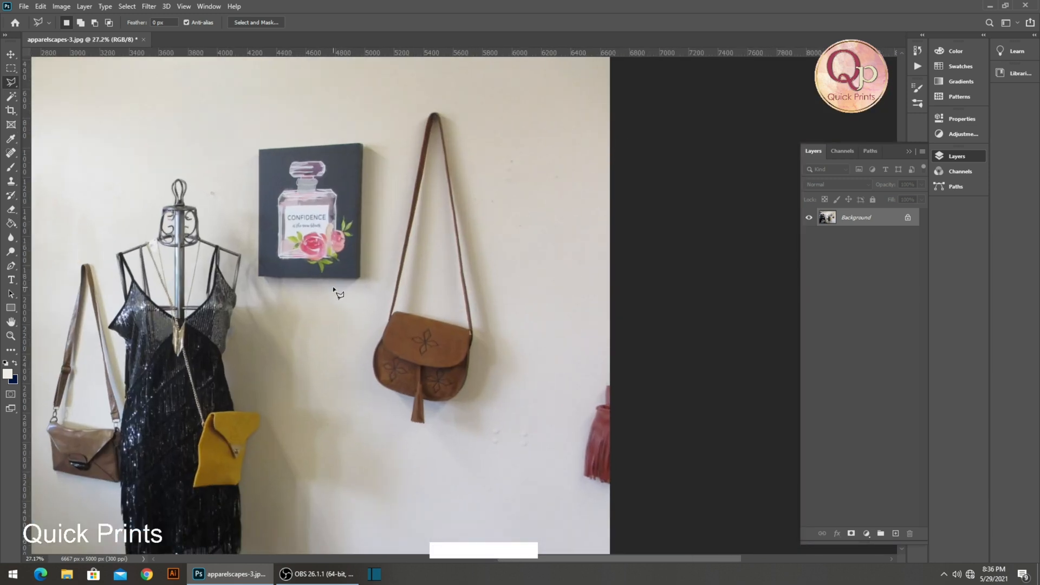
pyautogui.keyDown('ctrl'); pyautogui.click(441, 193); pyautogui.keyUp('ctrl')
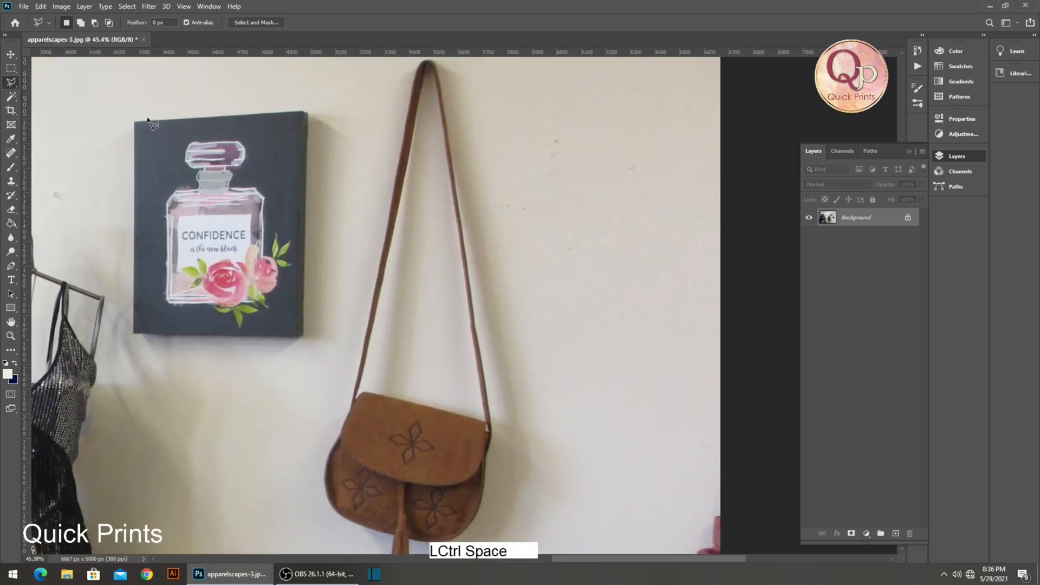
pyautogui.click(12, 152)
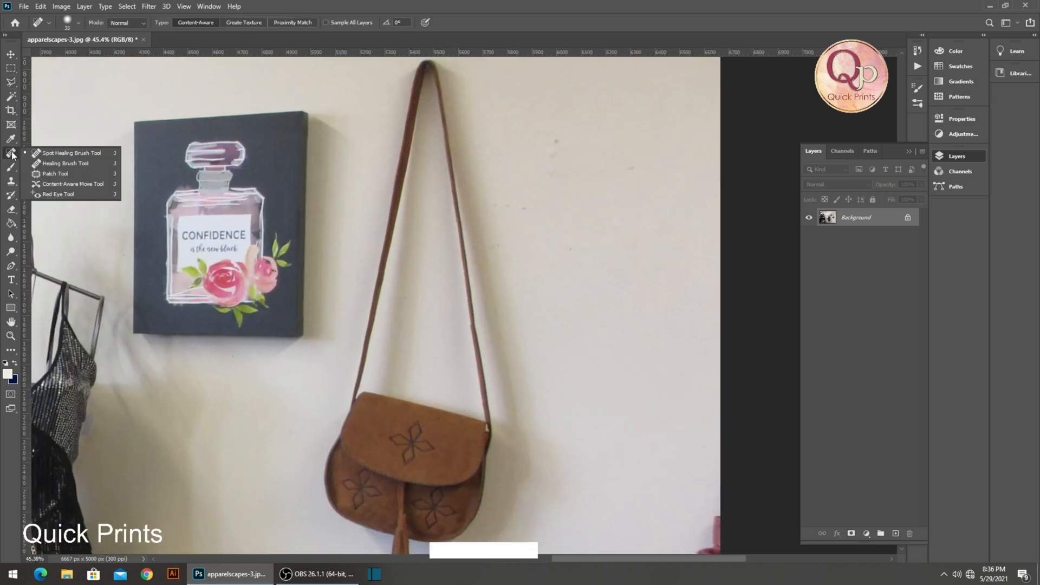
pyautogui.click(58, 154)
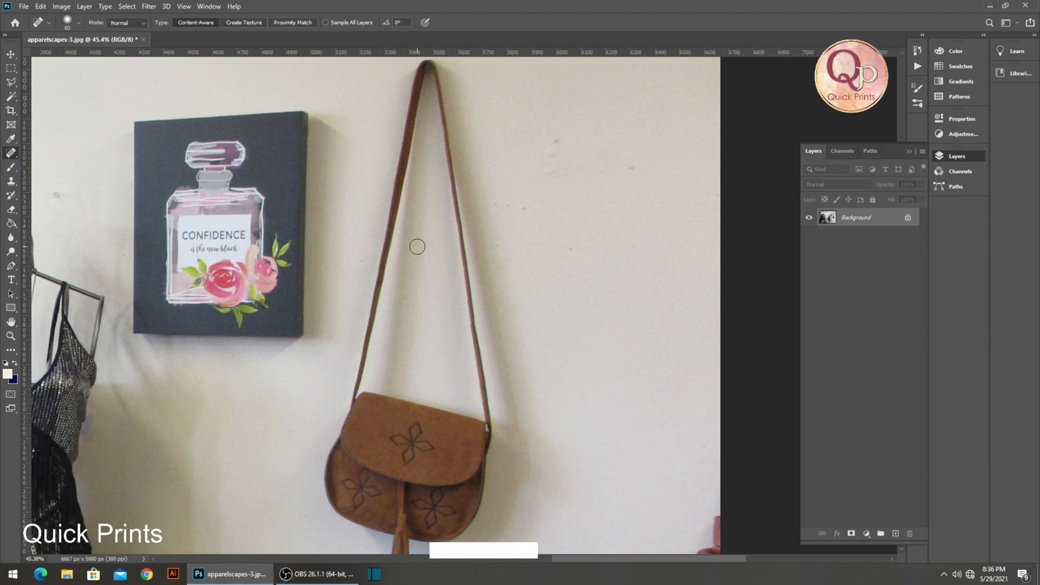
pyautogui.click(70, 24)
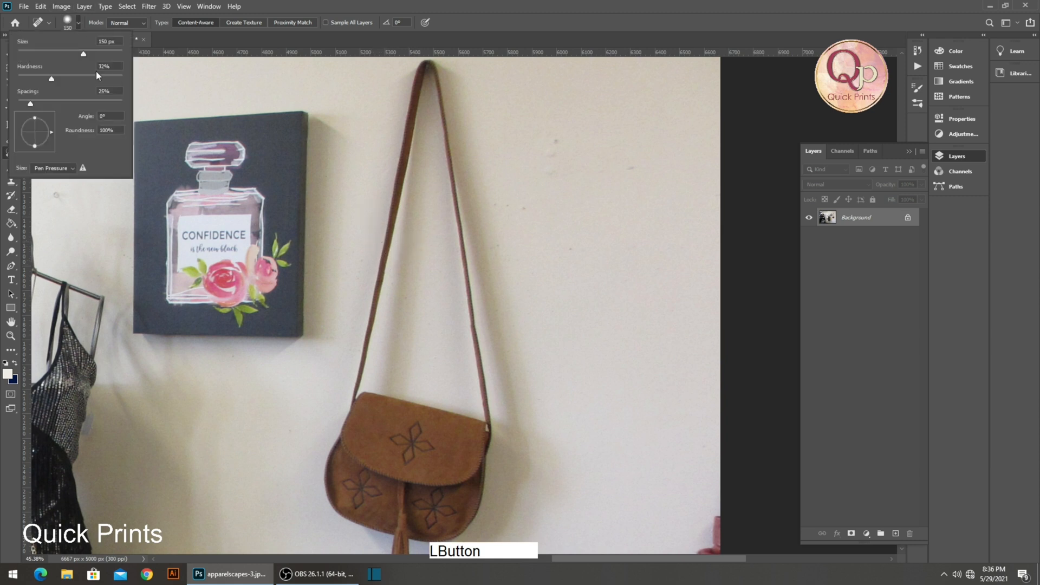
pyautogui.moveTo(38, 80); pyautogui.dragTo(28, 82)
pyautogui.hotkey('ctrl', 'space')
pyautogui.keyDown('ctrl'); pyautogui.click(373, 249); pyautogui.keyUp('ctrl')
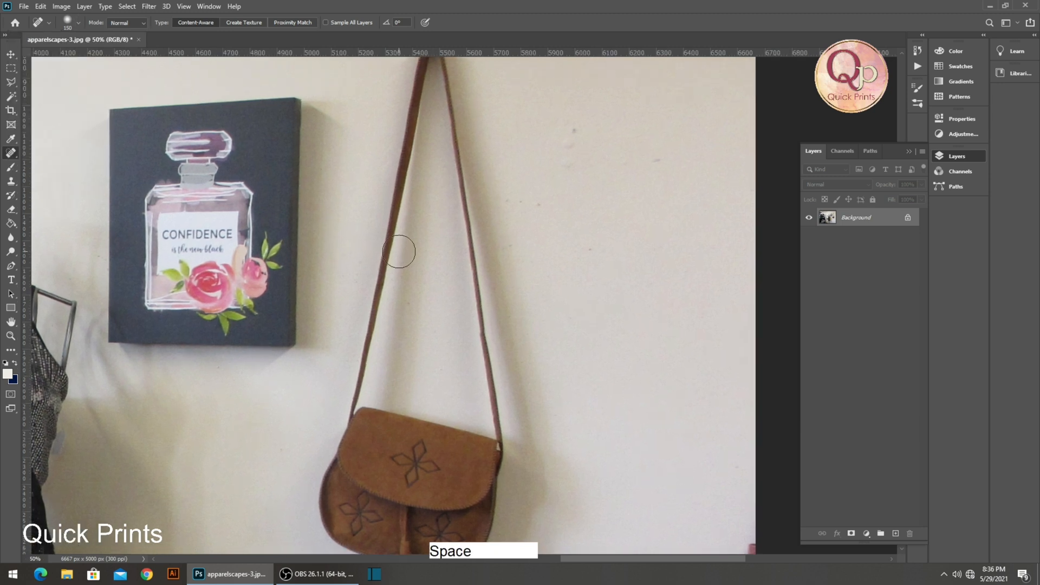
pyautogui.hotkey('ctrl', 'space')
pyautogui.moveTo(398, 293); pyautogui.dragTo(354, 294)
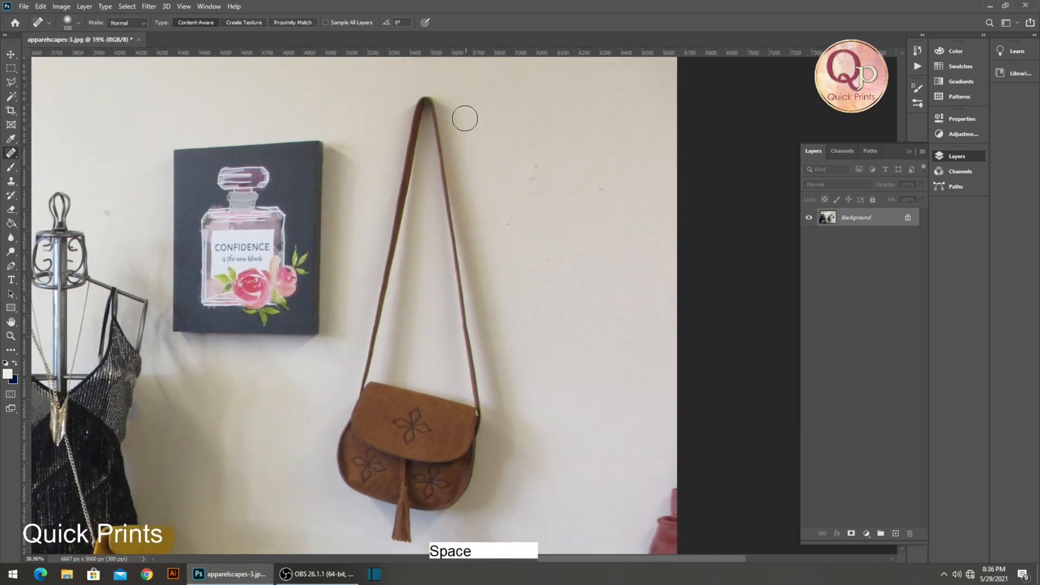
# Paint out the upper part of the brown bag's strap and its shadow with the Spot Healing Brush.
pyautogui.moveTo(406, 100)
pyautogui.mouseDown()
pyautogui.moveTo(468, 100)
pyautogui.moveTo(401, 116)
pyautogui.moveTo(467, 118)
pyautogui.moveTo(389, 133)
pyautogui.moveTo(465, 137)
pyautogui.moveTo(387, 148)
pyautogui.moveTo(475, 148)
pyautogui.moveTo(393, 155)
pyautogui.mouseUp()
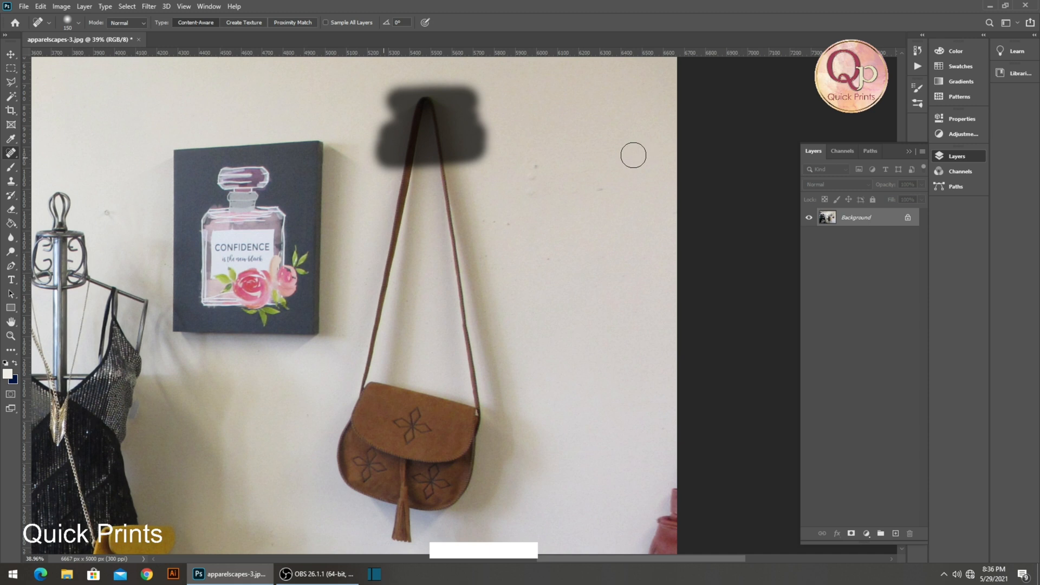
pyautogui.moveTo(438, 123)
pyautogui.mouseDown()
pyautogui.moveTo(454, 214)
pyautogui.moveTo(472, 192)
pyautogui.moveTo(452, 139)
pyautogui.moveTo(431, 122)
pyautogui.moveTo(414, 134)
pyautogui.moveTo(392, 191)
pyautogui.moveTo(382, 253)
pyautogui.moveTo(410, 243)
pyautogui.moveTo(407, 180)
pyautogui.moveTo(421, 145)
pyautogui.moveTo(403, 229)
pyautogui.mouseUp()
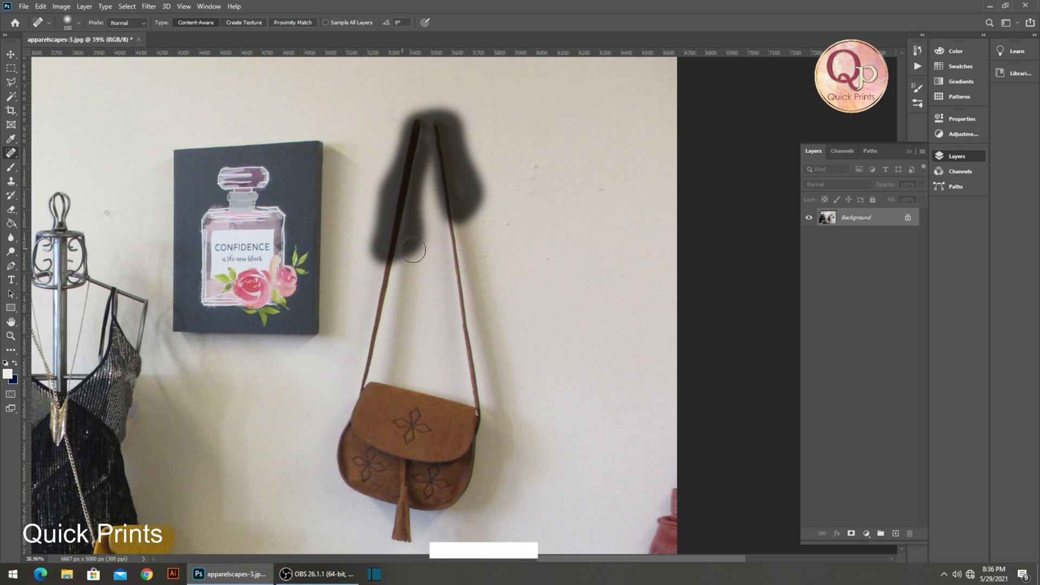
pyautogui.moveTo(413, 132)
pyautogui.mouseDown()
pyautogui.moveTo(459, 145)
pyautogui.moveTo(421, 164)
pyautogui.moveTo(461, 174)
pyautogui.moveTo(421, 187)
pyautogui.moveTo(465, 195)
pyautogui.moveTo(408, 206)
pyautogui.moveTo(454, 210)
pyautogui.moveTo(460, 238)
pyautogui.mouseUp()
pyautogui.moveTo(446, 157)
pyautogui.mouseDown()
pyautogui.moveTo(429, 141)
pyautogui.moveTo(413, 188)
pyautogui.moveTo(404, 128)
pyautogui.moveTo(373, 224)
pyautogui.mouseUp()
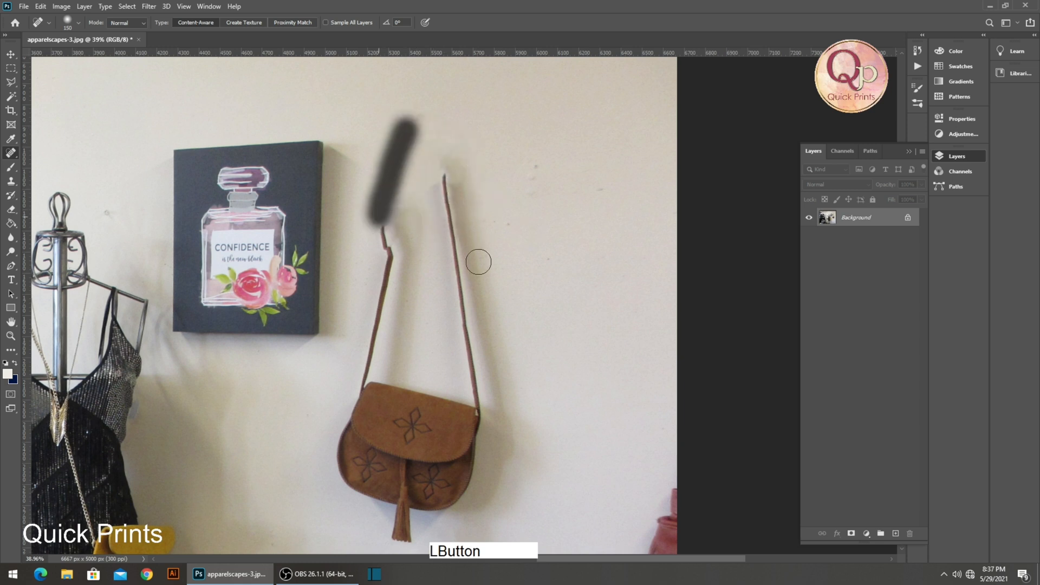
pyautogui.click(443, 150)
pyautogui.moveTo(443, 150)
pyautogui.mouseDown()
pyautogui.moveTo(474, 296)
pyautogui.moveTo(467, 388)
pyautogui.moveTo(452, 213)
pyautogui.moveTo(438, 173)
pyautogui.moveTo(449, 309)
pyautogui.moveTo(439, 258)
pyautogui.moveTo(403, 203)
pyautogui.moveTo(377, 228)
pyautogui.moveTo(394, 255)
pyautogui.moveTo(435, 261)
pyautogui.moveTo(435, 282)
pyautogui.mouseUp()
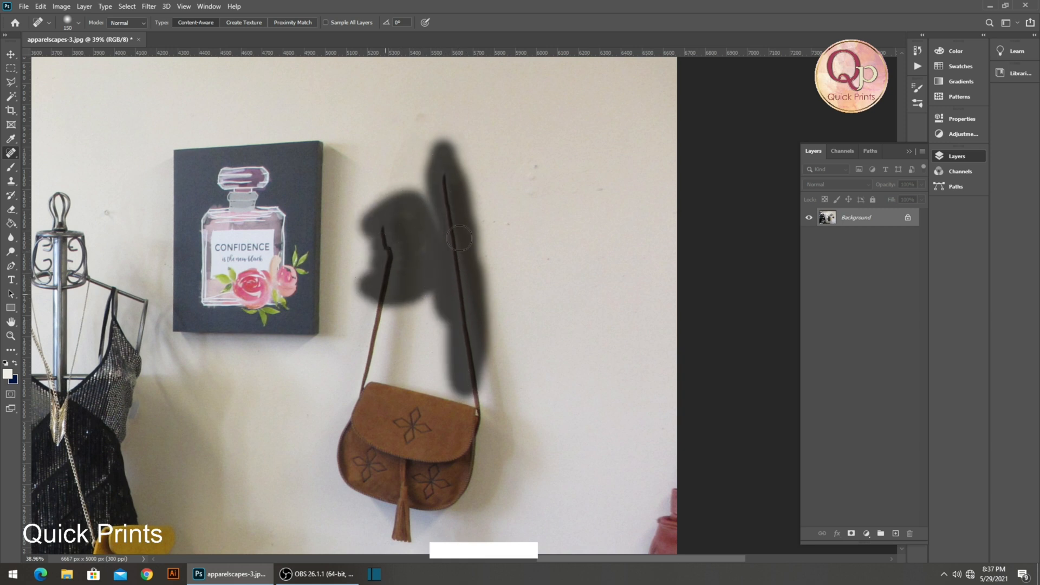
# Heal away the rest of the strap, the brown bag's body and tassel, and the leftover fragments on the wall.
pyautogui.moveTo(461, 197)
pyautogui.mouseDown()
pyautogui.moveTo(472, 261)
pyautogui.moveTo(458, 291)
pyautogui.moveTo(461, 336)
pyautogui.moveTo(482, 398)
pyautogui.moveTo(466, 485)
pyautogui.moveTo(435, 507)
pyautogui.moveTo(396, 491)
pyautogui.moveTo(420, 447)
pyautogui.moveTo(464, 454)
pyautogui.moveTo(428, 434)
pyautogui.moveTo(404, 485)
pyautogui.moveTo(435, 482)
pyautogui.moveTo(420, 443)
pyautogui.moveTo(472, 437)
pyautogui.moveTo(401, 406)
pyautogui.moveTo(436, 398)
pyautogui.mouseUp()
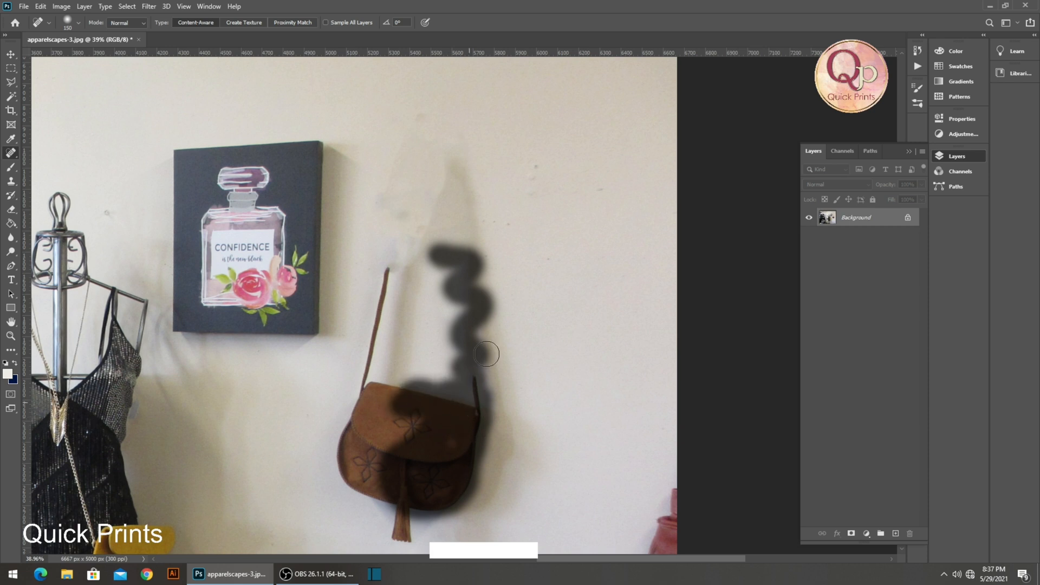
pyautogui.scroll(-3, 464, 237)
pyautogui.scroll(2, 465, 383)
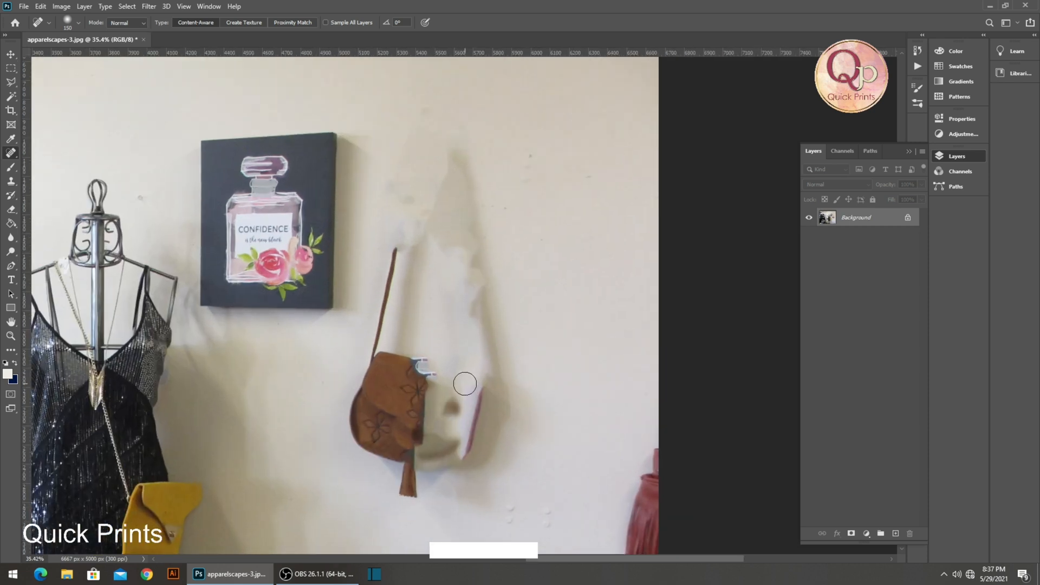
pyautogui.moveTo(391, 242)
pyautogui.mouseDown()
pyautogui.moveTo(353, 433)
pyautogui.moveTo(410, 487)
pyautogui.moveTo(411, 424)
pyautogui.moveTo(432, 364)
pyautogui.moveTo(401, 411)
pyautogui.moveTo(366, 416)
pyautogui.moveTo(377, 421)
pyautogui.moveTo(385, 386)
pyautogui.moveTo(414, 384)
pyautogui.moveTo(430, 424)
pyautogui.moveTo(420, 436)
pyautogui.moveTo(445, 413)
pyautogui.moveTo(447, 461)
pyautogui.moveTo(497, 379)
pyautogui.moveTo(478, 442)
pyautogui.moveTo(437, 465)
pyautogui.moveTo(490, 443)
pyautogui.moveTo(498, 390)
pyautogui.moveTo(484, 449)
pyautogui.mouseUp()
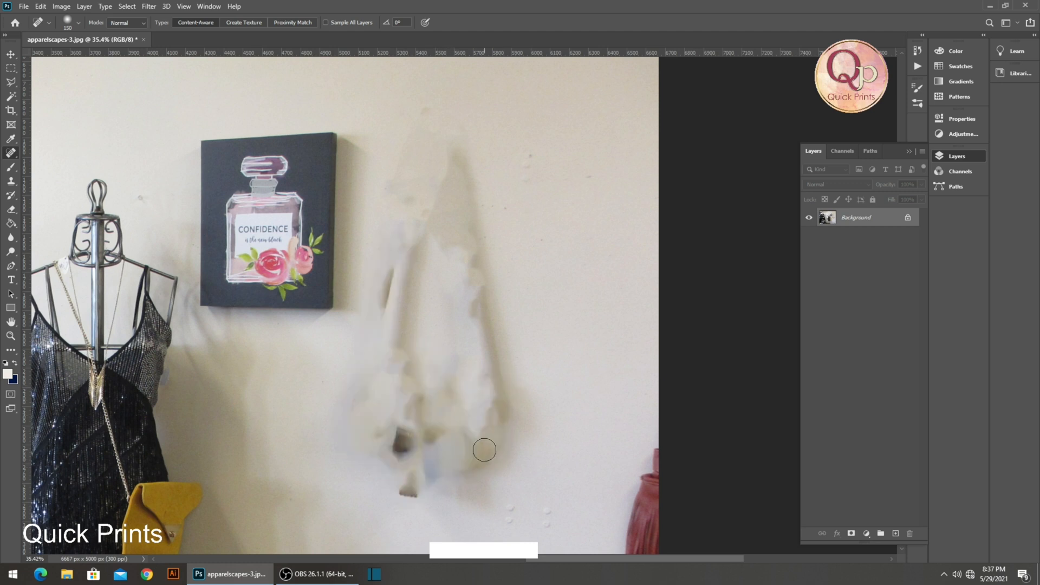
pyautogui.moveTo(383, 233)
pyautogui.mouseDown()
pyautogui.moveTo(391, 272)
pyautogui.moveTo(381, 310)
pyautogui.moveTo(409, 416)
pyautogui.moveTo(387, 477)
pyautogui.moveTo(404, 451)
pyautogui.moveTo(419, 489)
pyautogui.moveTo(487, 469)
pyautogui.moveTo(439, 428)
pyautogui.moveTo(431, 450)
pyautogui.moveTo(463, 465)
pyautogui.moveTo(430, 456)
pyautogui.moveTo(406, 406)
pyautogui.moveTo(445, 413)
pyautogui.moveTo(380, 454)
pyautogui.moveTo(409, 463)
pyautogui.moveTo(416, 478)
pyautogui.moveTo(492, 460)
pyautogui.moveTo(473, 421)
pyautogui.moveTo(502, 387)
pyautogui.moveTo(505, 349)
pyautogui.moveTo(478, 184)
pyautogui.moveTo(451, 172)
pyautogui.moveTo(486, 284)
pyautogui.moveTo(480, 307)
pyautogui.moveTo(460, 181)
pyautogui.moveTo(421, 247)
pyautogui.moveTo(392, 380)
pyautogui.moveTo(413, 367)
pyautogui.moveTo(400, 302)
pyautogui.moveTo(423, 236)
pyautogui.moveTo(446, 253)
pyautogui.moveTo(487, 388)
pyautogui.moveTo(476, 430)
pyautogui.mouseUp()
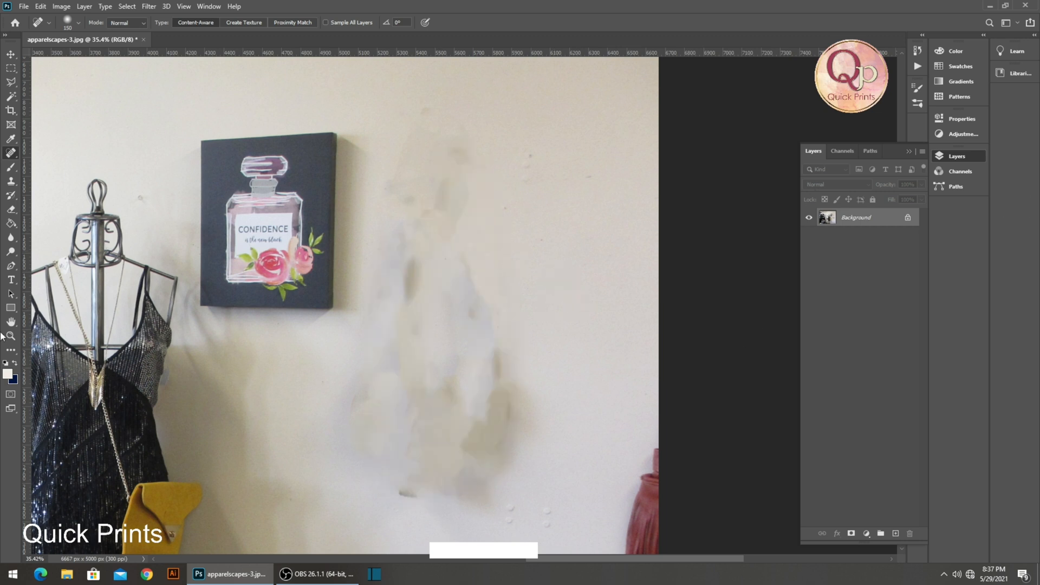
# Cover the smudges and small marks on the wall beside the perfume picture with clean wall texture using the Clone Stamp at 100% opacity.
pyautogui.click(11, 183)
pyautogui.rightClick(11, 182)
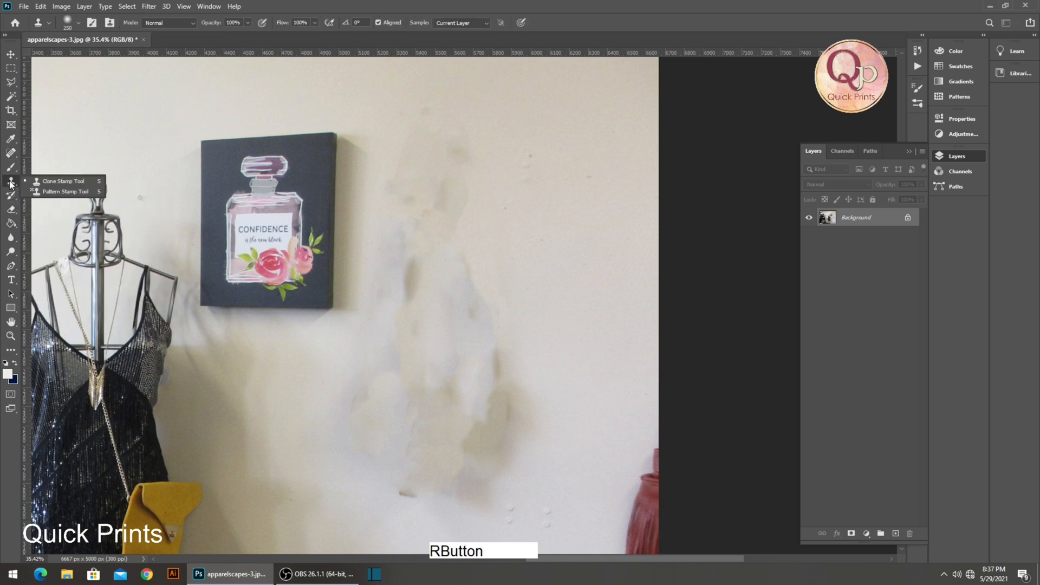
pyautogui.click(64, 183)
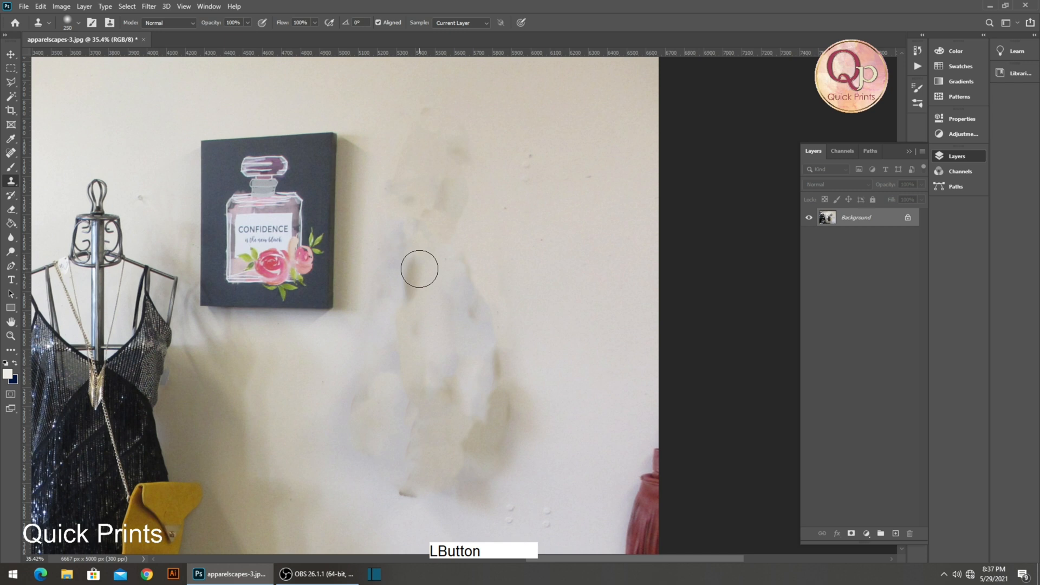
pyautogui.keyDown('alt'); pyautogui.click(541, 284); pyautogui.keyUp('alt')
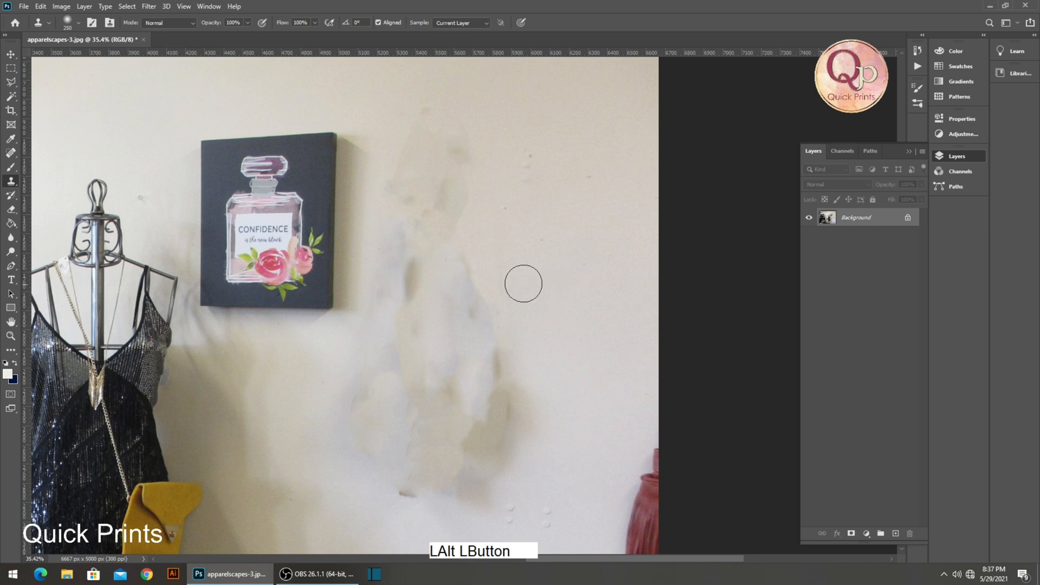
pyautogui.moveTo(426, 278)
pyautogui.mouseDown()
pyautogui.moveTo(397, 284)
pyautogui.moveTo(402, 270)
pyautogui.moveTo(449, 259)
pyautogui.moveTo(468, 235)
pyautogui.moveTo(449, 216)
pyautogui.moveTo(472, 177)
pyautogui.moveTo(467, 150)
pyautogui.moveTo(418, 226)
pyautogui.moveTo(418, 188)
pyautogui.moveTo(435, 259)
pyautogui.moveTo(405, 214)
pyautogui.mouseUp()
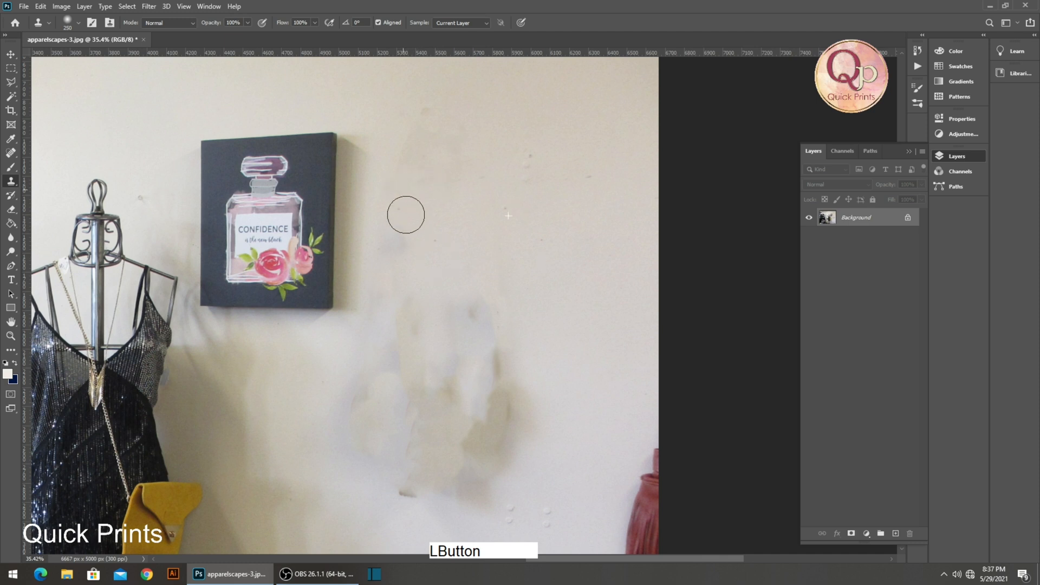
pyautogui.keyDown('alt'); pyautogui.click(565, 210); pyautogui.keyUp('alt')
pyautogui.moveTo(527, 174)
pyautogui.mouseDown()
pyautogui.moveTo(532, 144)
pyautogui.moveTo(427, 115)
pyautogui.moveTo(397, 203)
pyautogui.moveTo(400, 240)
pyautogui.moveTo(472, 283)
pyautogui.moveTo(511, 324)
pyautogui.moveTo(521, 357)
pyautogui.moveTo(518, 190)
pyautogui.mouseUp()
pyautogui.keyDown('alt'); pyautogui.click(597, 225); pyautogui.keyUp('alt')
pyautogui.moveTo(532, 226)
pyautogui.mouseDown()
pyautogui.moveTo(498, 231)
pyautogui.moveTo(468, 307)
pyautogui.moveTo(513, 267)
pyautogui.mouseUp()
pyautogui.moveTo(503, 187)
pyautogui.mouseDown()
pyautogui.moveTo(479, 208)
pyautogui.moveTo(450, 303)
pyautogui.moveTo(417, 306)
pyautogui.mouseUp()
# Clone clean wall over the remaining smudges lower down where the brown bag's body and tassel hung.
pyautogui.keyDown('alt'); pyautogui.click(318, 247); pyautogui.keyUp('alt')
pyautogui.moveTo(344, 220)
pyautogui.mouseDown()
pyautogui.moveTo(352, 269)
pyautogui.moveTo(374, 299)
pyautogui.moveTo(395, 216)
pyautogui.moveTo(343, 244)
pyautogui.moveTo(351, 281)
pyautogui.moveTo(393, 293)
pyautogui.moveTo(387, 218)
pyautogui.moveTo(407, 194)
pyautogui.moveTo(423, 230)
pyautogui.moveTo(441, 214)
pyautogui.moveTo(402, 189)
pyautogui.moveTo(405, 149)
pyautogui.moveTo(496, 143)
pyautogui.moveTo(453, 153)
pyautogui.moveTo(386, 142)
pyautogui.moveTo(441, 104)
pyautogui.mouseUp()
pyautogui.keyDown('alt'); pyautogui.click(299, 217); pyautogui.keyUp('alt')
pyautogui.keyDown('alt'); pyautogui.click(526, 149); pyautogui.keyUp('alt')
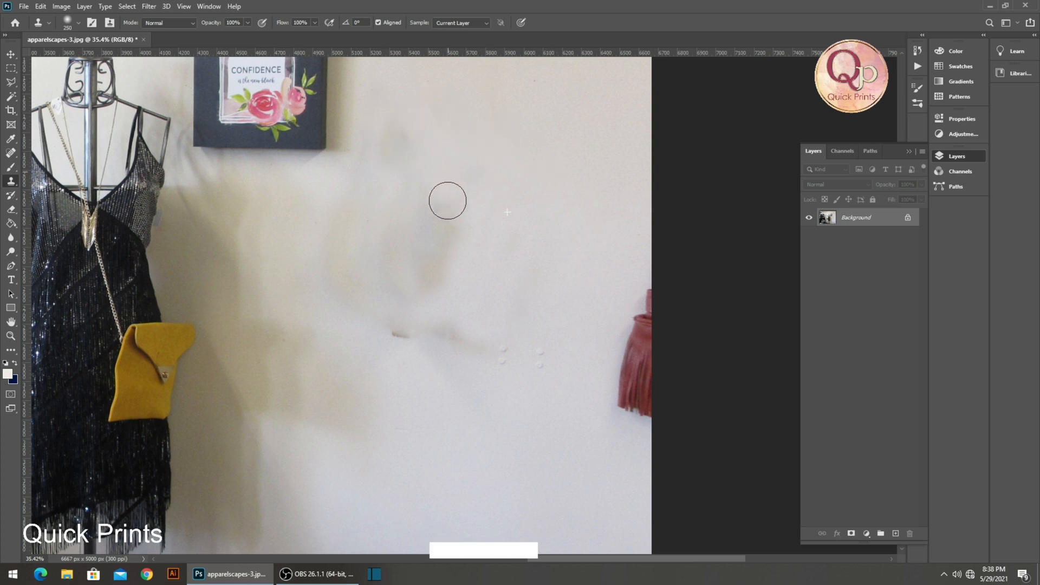
pyautogui.moveTo(447, 201)
pyautogui.mouseDown()
pyautogui.moveTo(439, 251)
pyautogui.moveTo(385, 262)
pyautogui.moveTo(392, 316)
pyautogui.moveTo(442, 315)
pyautogui.mouseUp()
pyautogui.keyDown('alt'); pyautogui.click(515, 281); pyautogui.keyUp('alt')
pyautogui.moveTo(457, 355)
pyautogui.mouseDown()
pyautogui.moveTo(382, 325)
pyautogui.moveTo(401, 246)
pyautogui.moveTo(429, 208)
pyautogui.moveTo(422, 159)
pyautogui.moveTo(391, 184)
pyautogui.moveTo(385, 255)
pyautogui.moveTo(355, 267)
pyautogui.moveTo(369, 199)
pyautogui.moveTo(403, 139)
pyautogui.mouseUp()
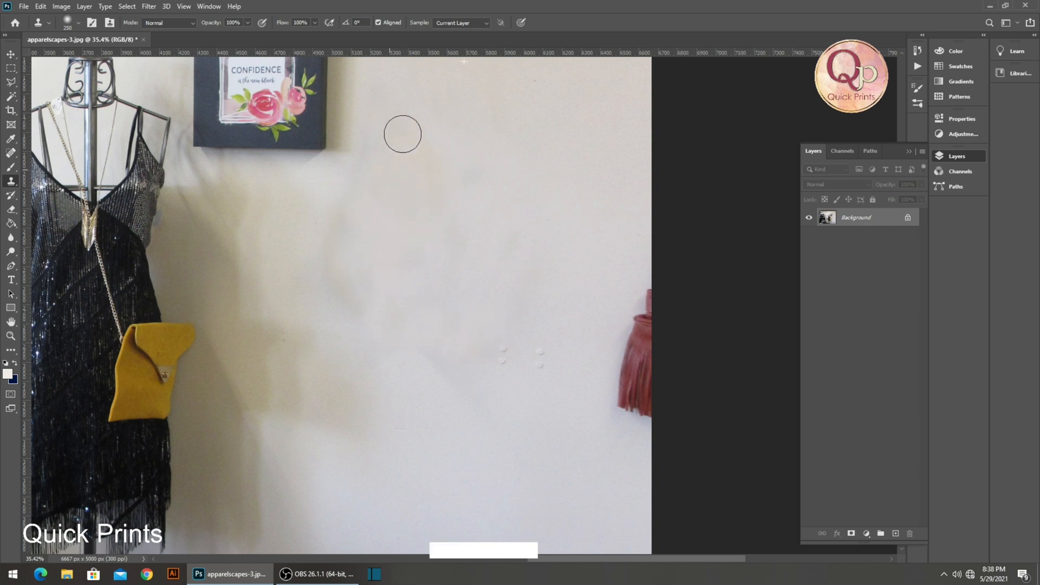
pyautogui.press('space')
pyautogui.moveTo(441, 179); pyautogui.dragTo(478, 343)
pyautogui.hotkey('ctrl', 'space')
pyautogui.moveTo(571, 336)
pyautogui.mouseDown()
pyautogui.moveTo(519, 331)
pyautogui.moveTo(569, 346)
pyautogui.mouseUp()
pyautogui.hotkey('ctrl', 'space')
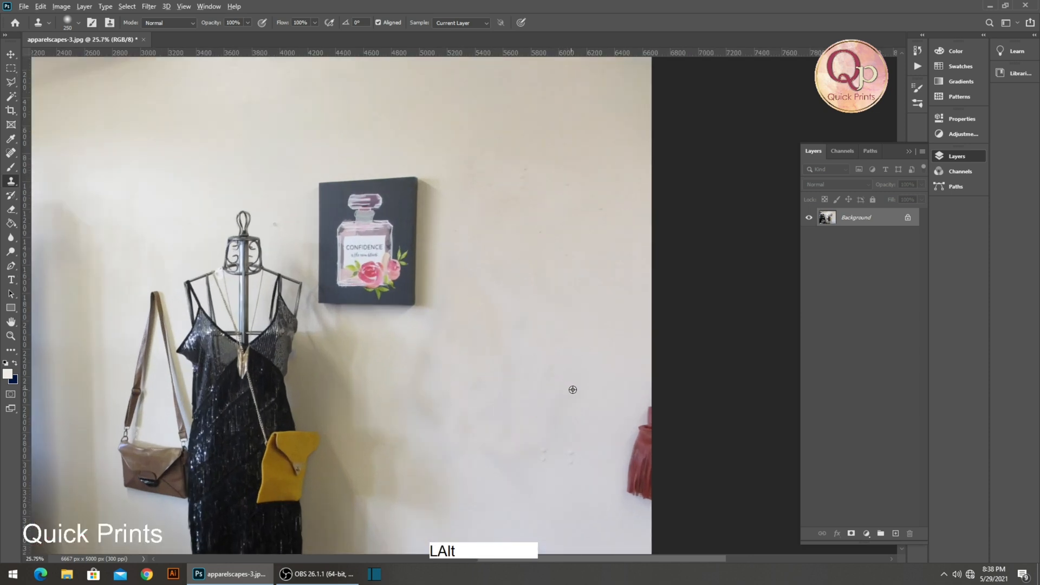
pyautogui.keyDown('alt'); pyautogui.click(615, 381); pyautogui.keyUp('alt')
pyautogui.moveTo(465, 359)
pyautogui.mouseDown()
pyautogui.moveTo(425, 354)
pyautogui.moveTo(419, 396)
pyautogui.moveTo(436, 417)
pyautogui.moveTo(467, 358)
pyautogui.moveTo(424, 352)
pyautogui.moveTo(420, 390)
pyautogui.moveTo(529, 320)
pyautogui.moveTo(435, 394)
pyautogui.moveTo(460, 374)
pyautogui.mouseUp()
pyautogui.hotkey('ctrl', 'z')
# Resample nearby clean wall and clone it over the uneven patch below and beside the perfume picture.
pyautogui.keyDown('alt'); pyautogui.click(566, 376); pyautogui.keyUp('alt')
pyautogui.keyDown('alt'); pyautogui.click(542, 314); pyautogui.keyUp('alt')
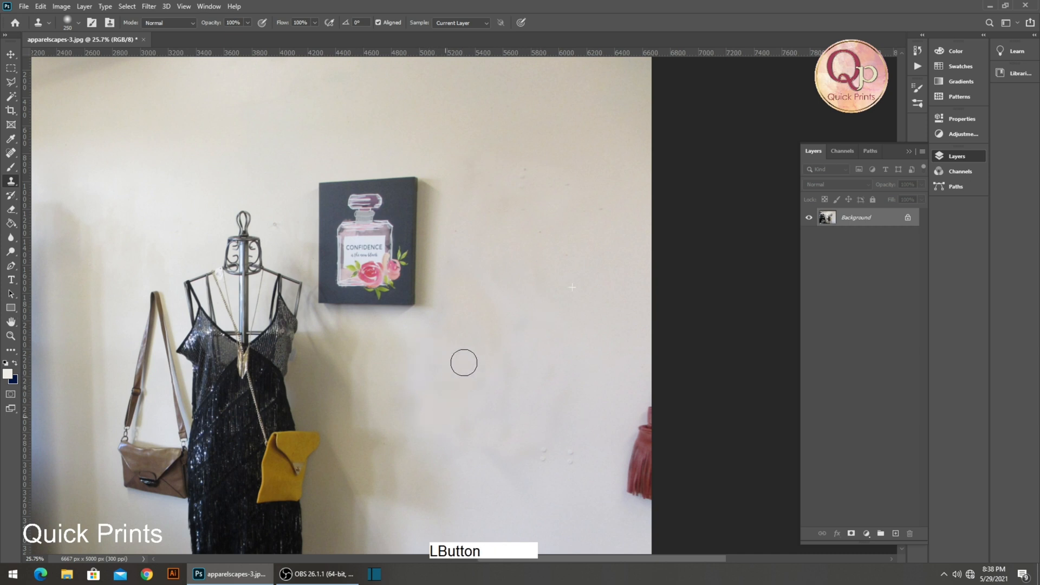
pyautogui.moveTo(507, 269)
pyautogui.mouseDown()
pyautogui.moveTo(472, 293)
pyautogui.moveTo(442, 342)
pyautogui.mouseUp()
pyautogui.moveTo(539, 319); pyautogui.dragTo(490, 313)
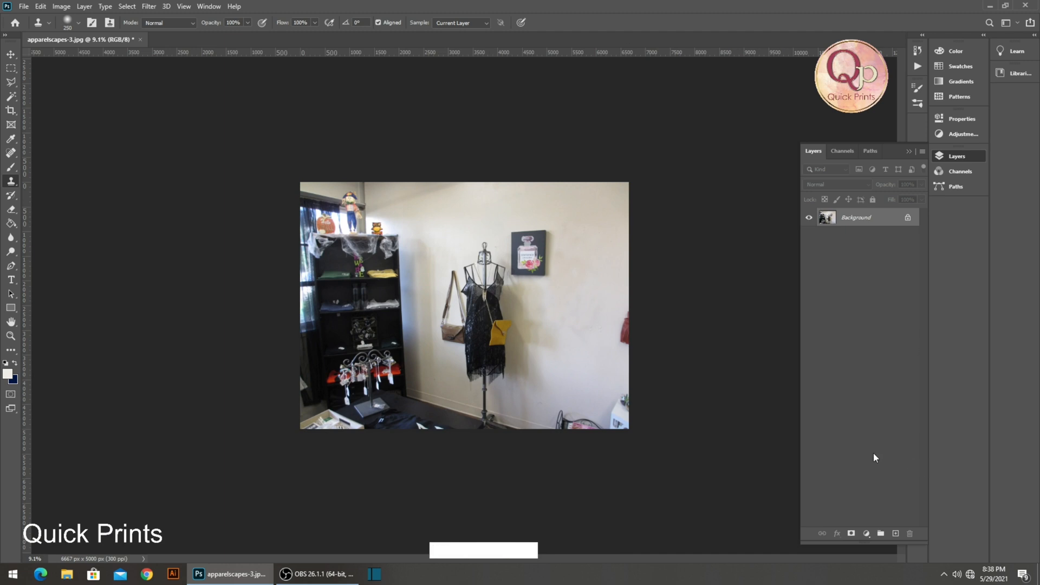
# Copy the entire retouched image and step the document history back to the Image Size state.
pyautogui.hotkey('ctrl', 'c')
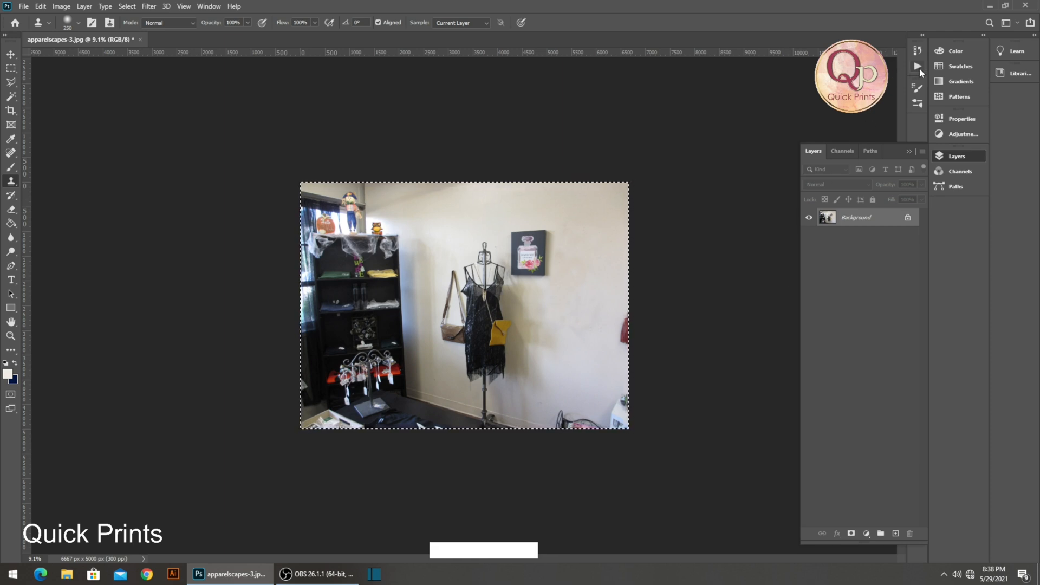
pyautogui.click(917, 51)
pyautogui.scroll(5, 802, 150)
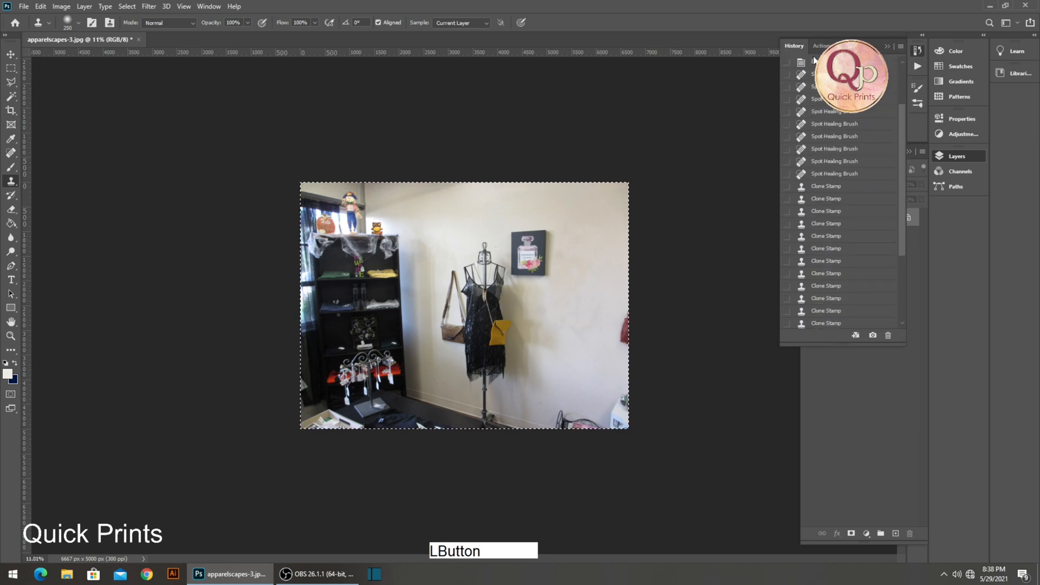
pyautogui.click(802, 65)
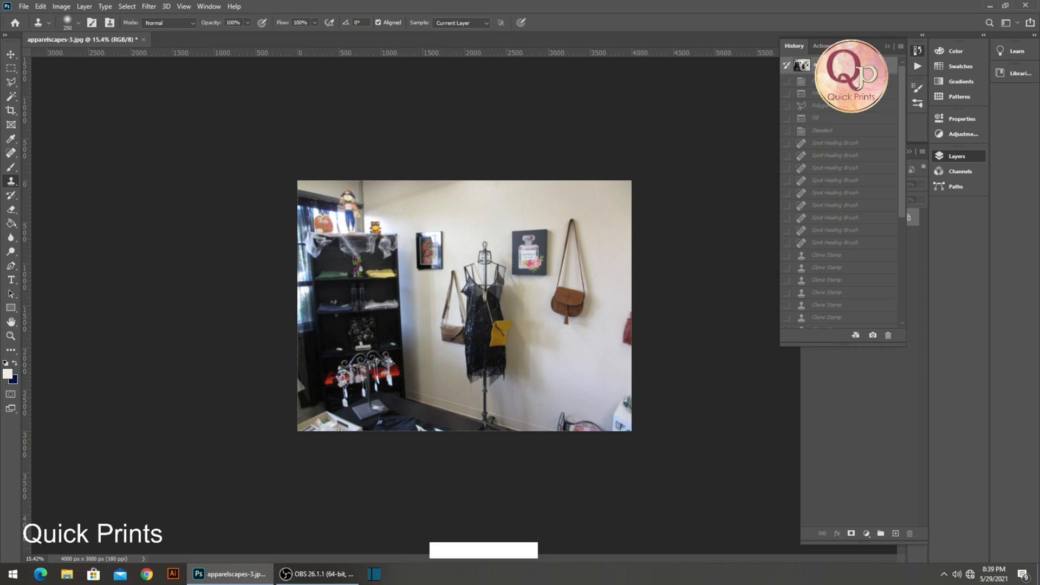
pyautogui.click(829, 93)
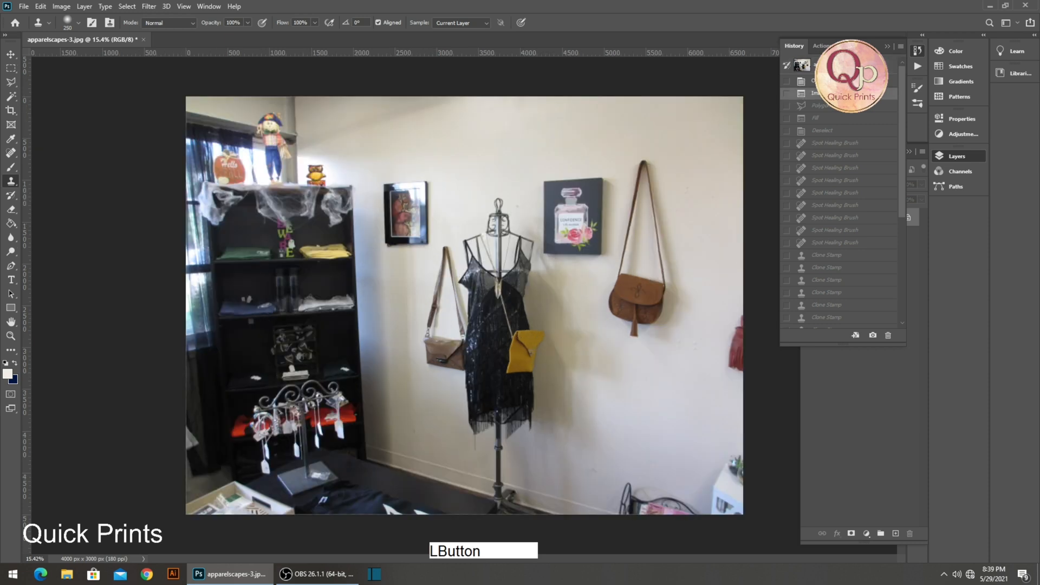
pyautogui.click(887, 48)
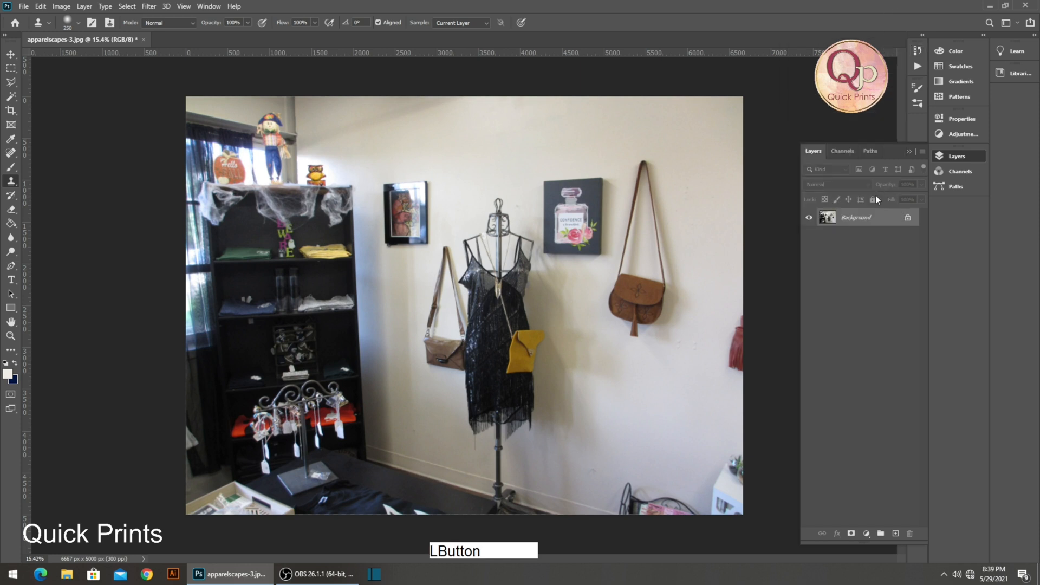
# Paste the retouched copy as a new layer above the original and toggle its visibility to compare before and after.
pyautogui.hotkey('ctrl', 'v')
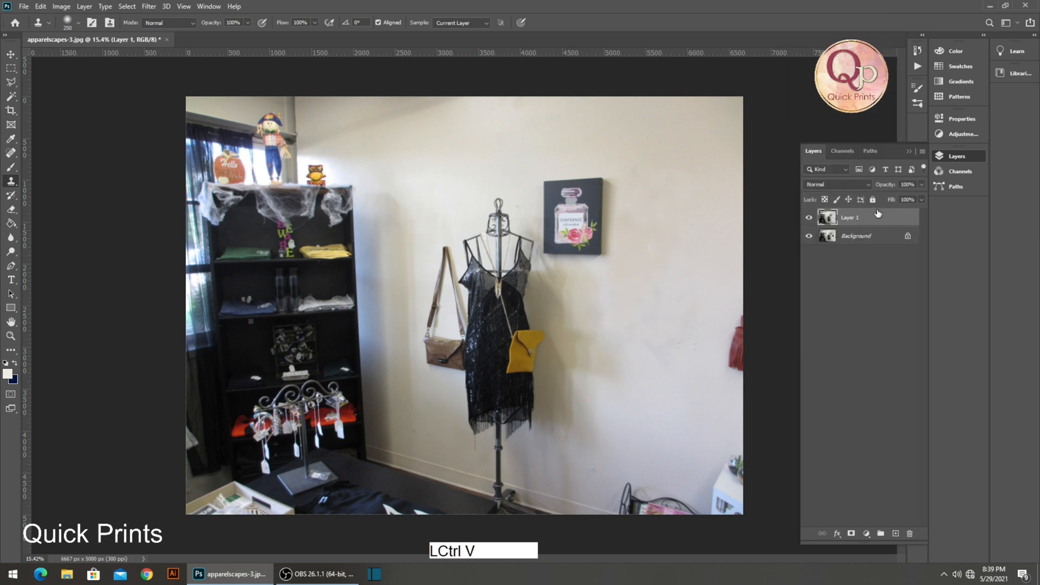
pyautogui.click(806, 218)
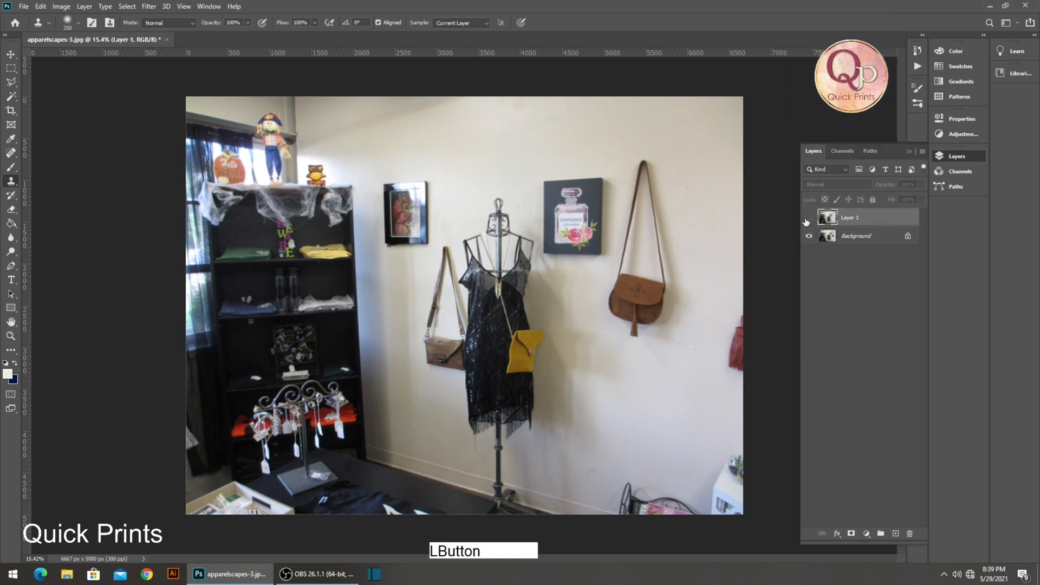
pyautogui.click(808, 218)
pyautogui.click(807, 219)
pyautogui.click(807, 219)
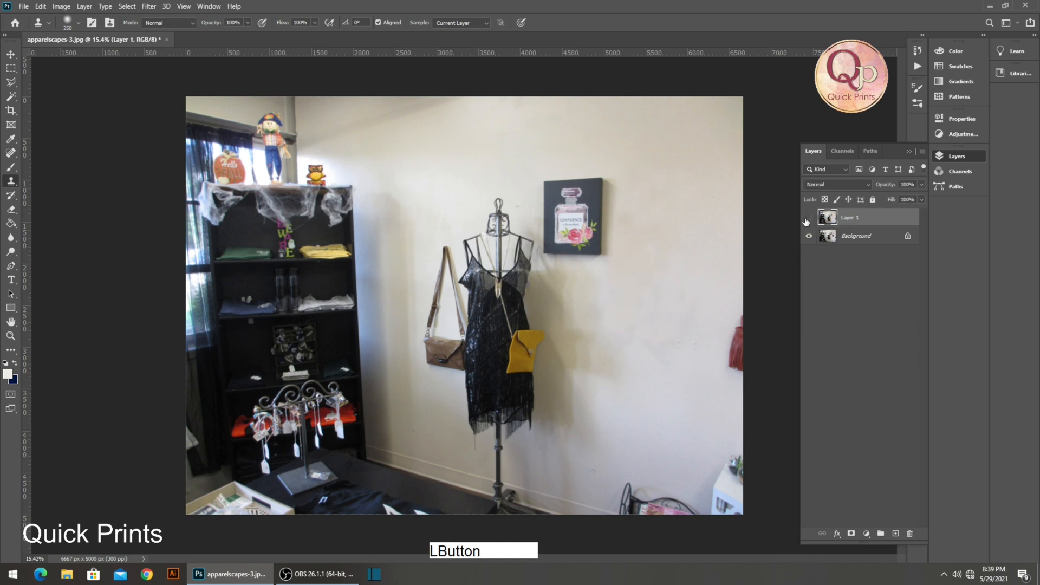
pyautogui.click(808, 218)
# Save the layered shop photo on the computer as a TIFF with LZW compression, interleaved pixel order, IBM PC byte order and RLE layer compression.
pyautogui.hotkey('ctrl', 'alt', 's')
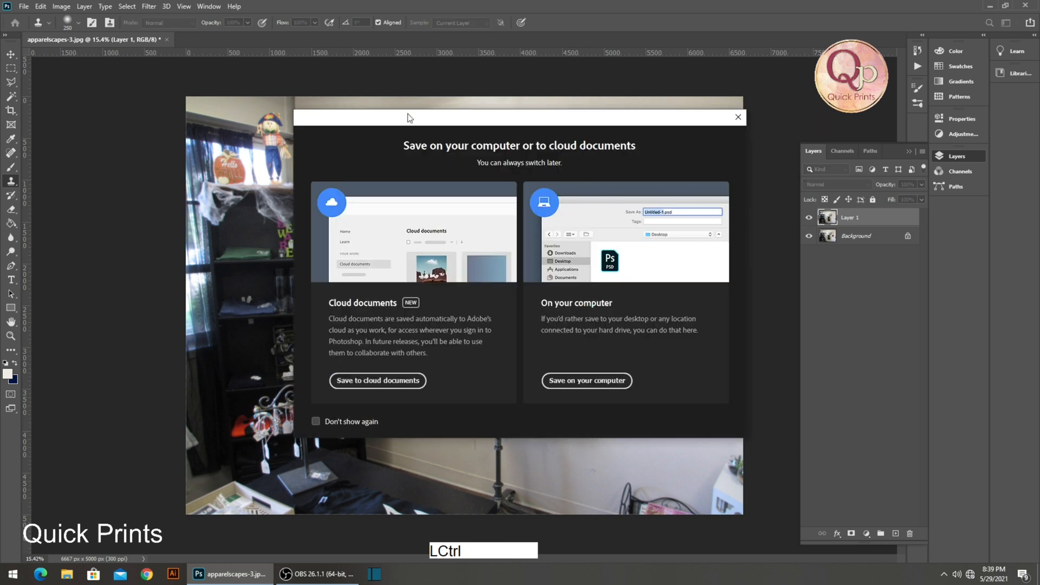
pyautogui.click(587, 381)
pyautogui.click(168, 439)
pyautogui.click(135, 428)
pyautogui.click(868, 522)
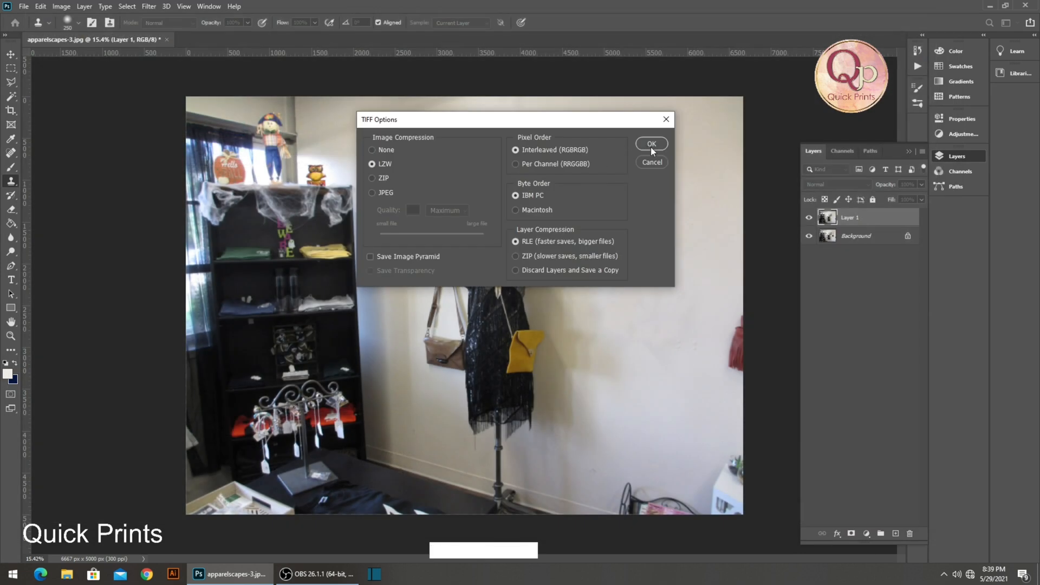
pyautogui.click(652, 145)
pyautogui.click(452, 213)
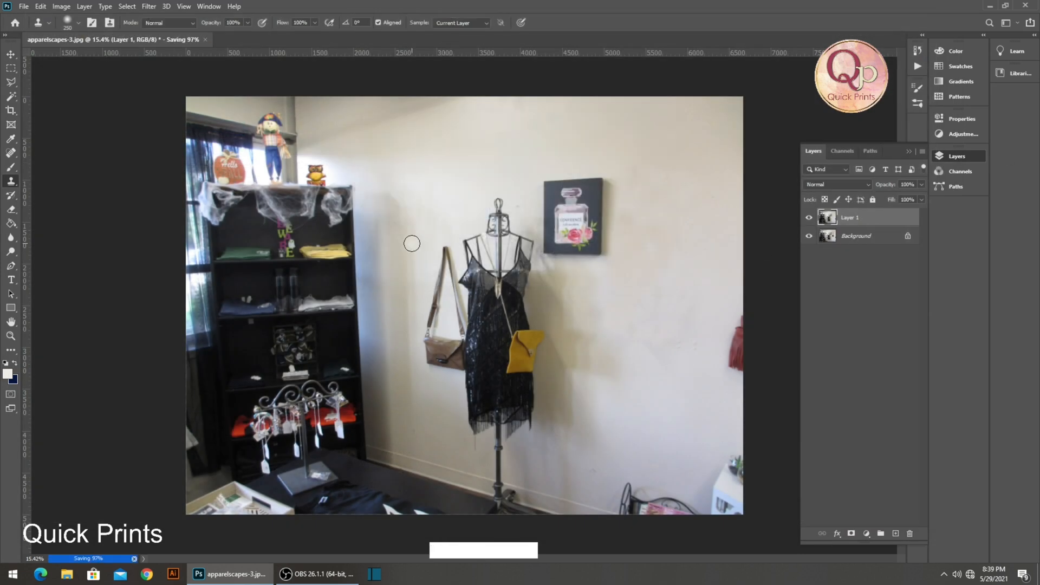
# Close the shop photo without saving changes and open the outdoor portrait IMG_20210513_111318_838.jpg.
pyautogui.press('ctrl')
pyautogui.hotkey('ctrl', 'w')
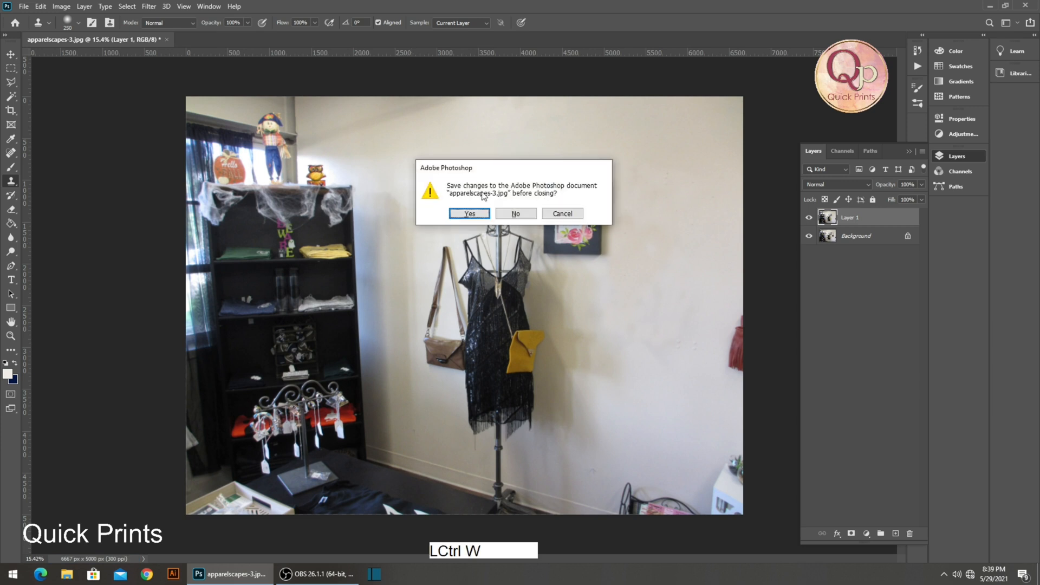
pyautogui.click(514, 214)
pyautogui.hotkey('ctrl', 'o')
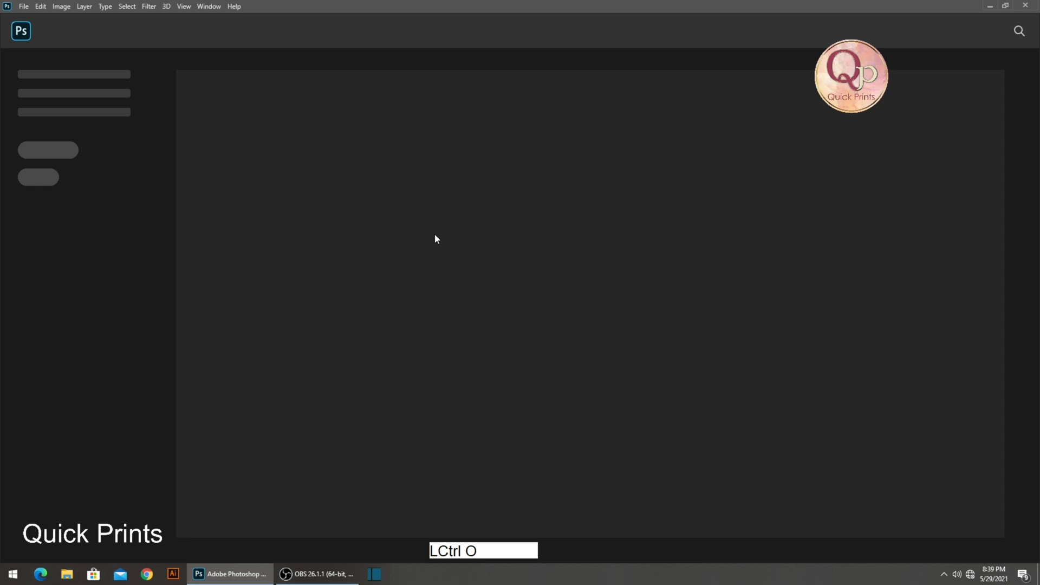
pyautogui.doubleClick(801, 164)
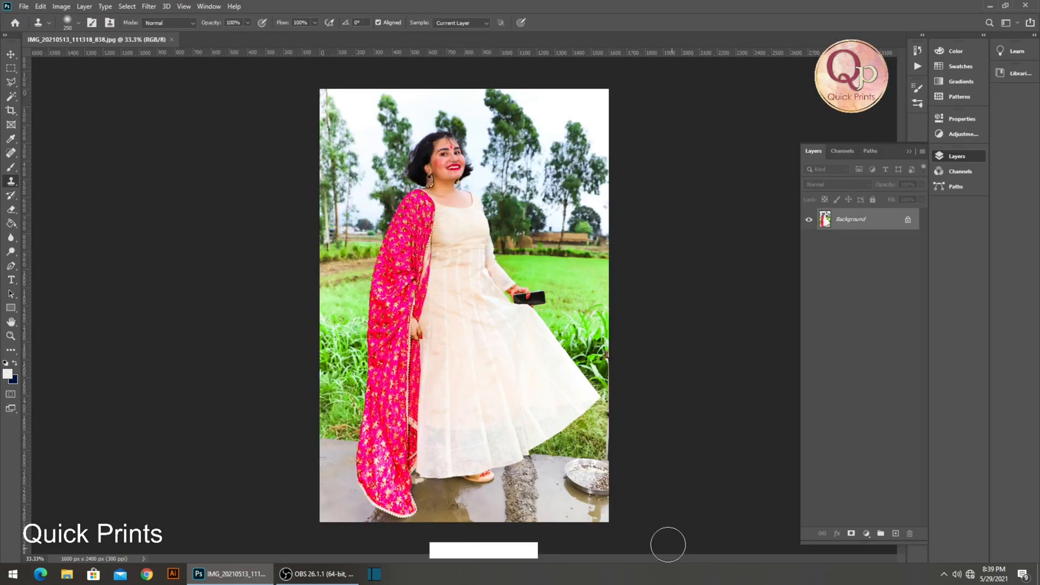
# Draw a Pen path around the steel pan's back rim and the grass edge behind it, and convert it into a selection.
pyautogui.scroll(5, 605, 498)
pyautogui.press('space')
pyautogui.moveTo(604, 498); pyautogui.dragTo(403, 320)
pyautogui.scroll(5, 387, 321)
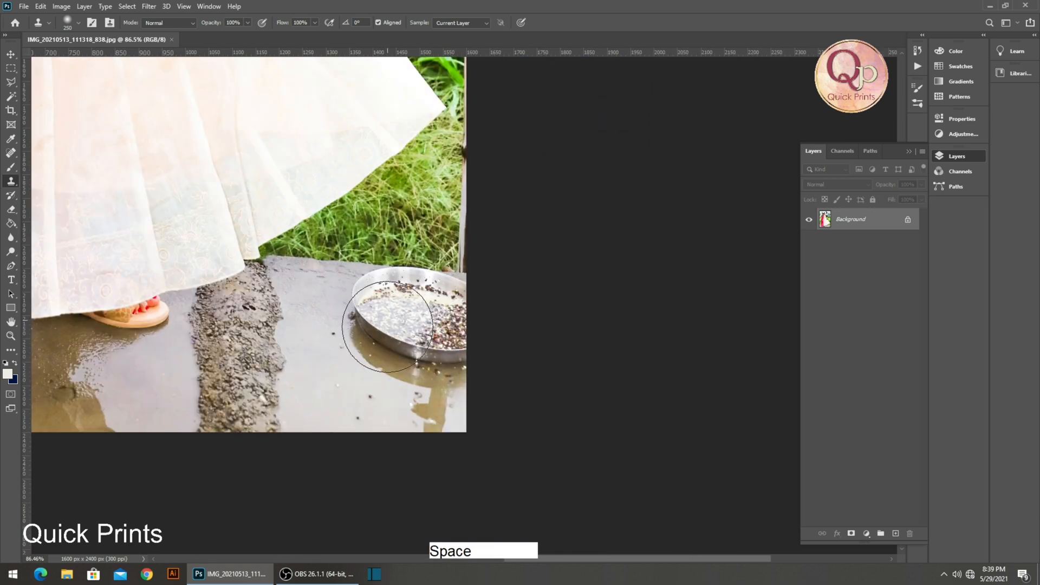
pyautogui.scroll(3, 387, 327)
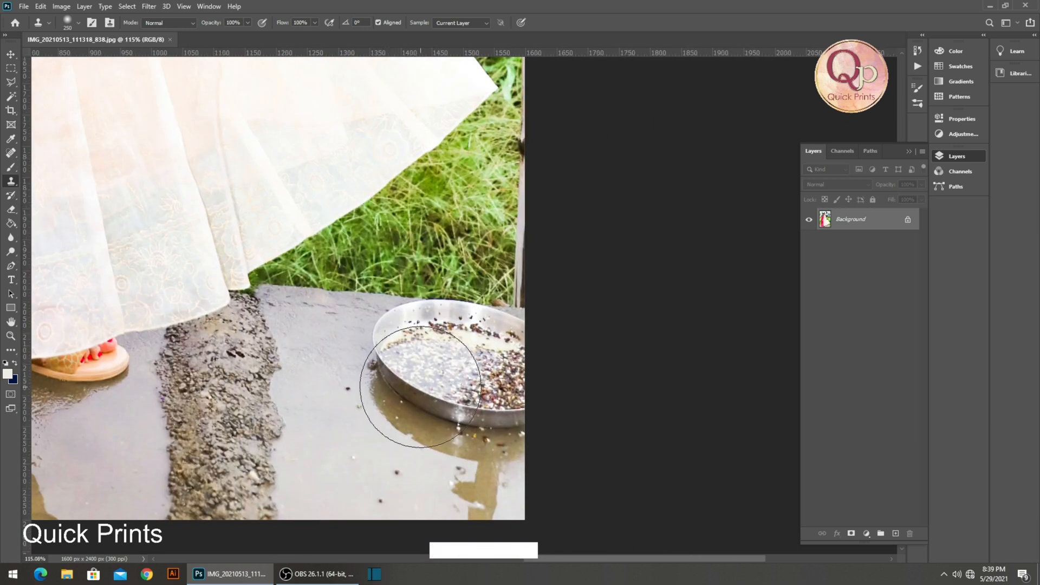
pyautogui.hotkey('ctrl', 'space')
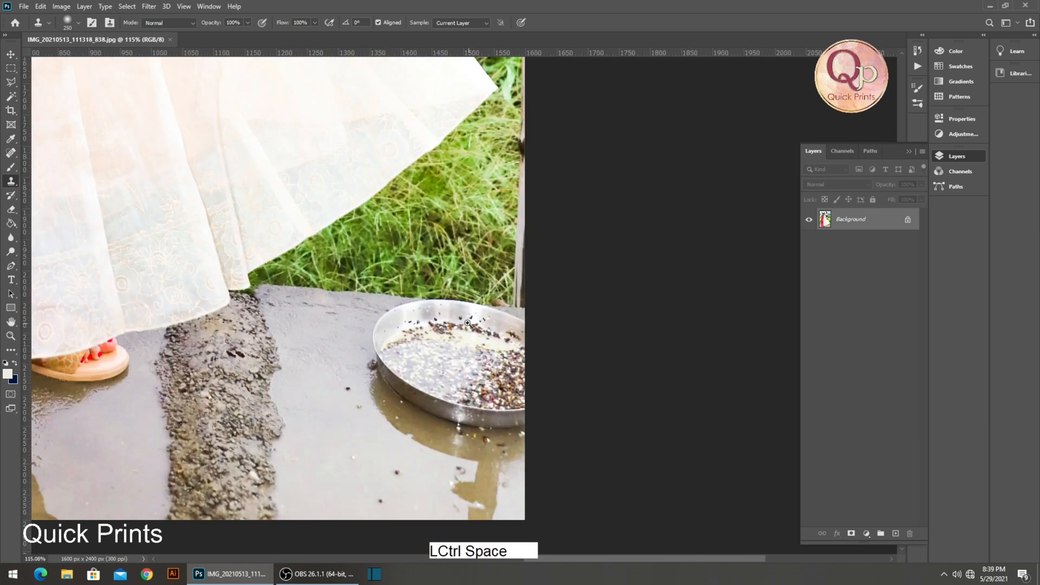
pyautogui.moveTo(472, 325); pyautogui.dragTo(489, 325)
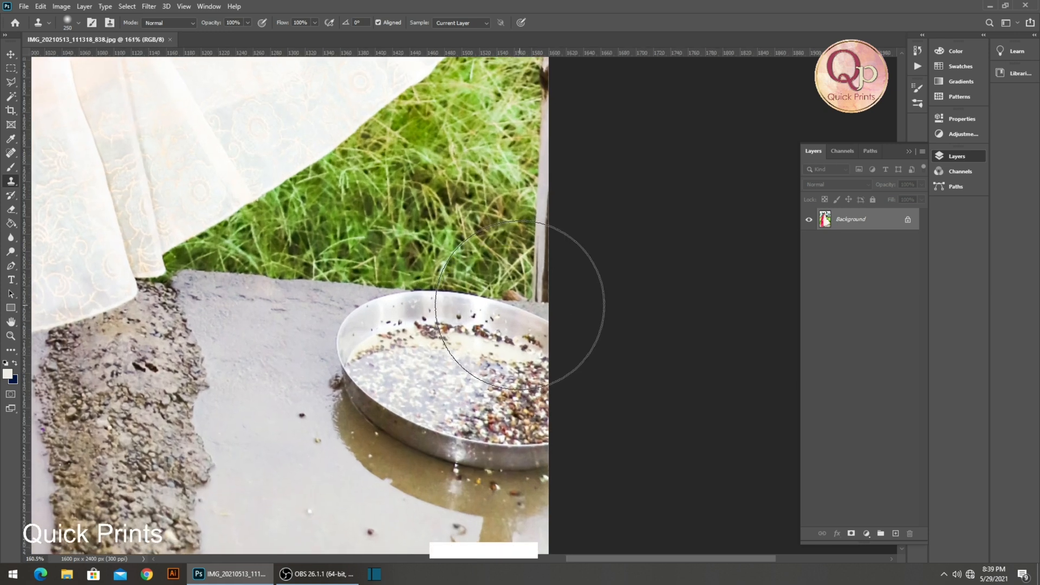
pyautogui.press('p')
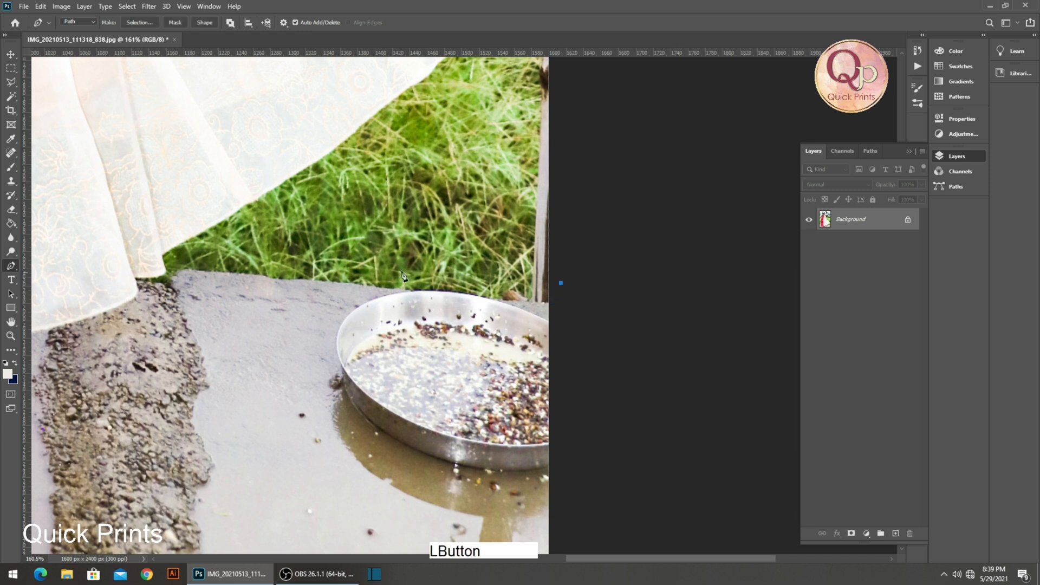
pyautogui.click(317, 250)
pyautogui.click(340, 321)
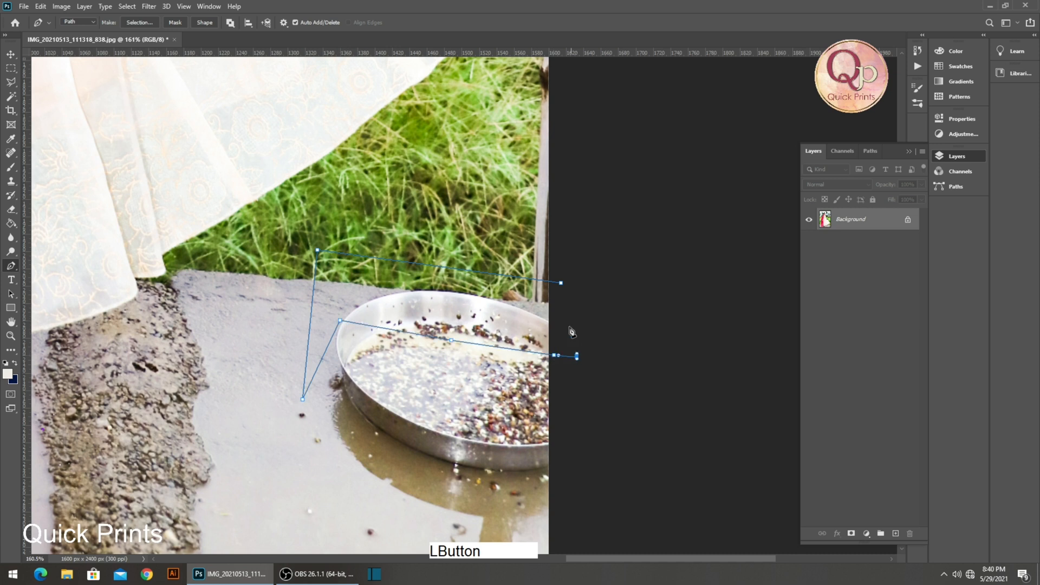
pyautogui.rightClick(486, 318)
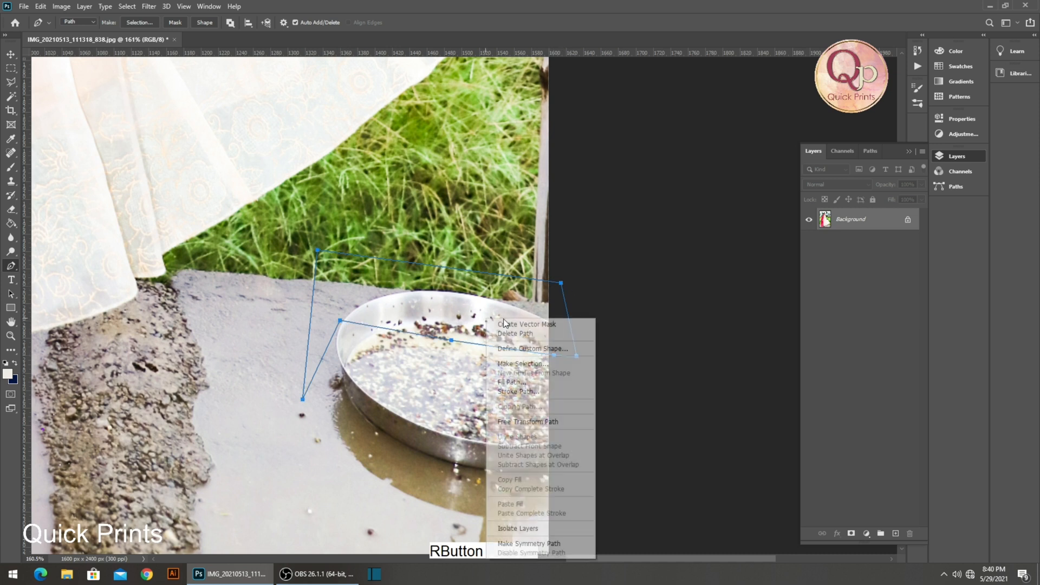
pyautogui.click(528, 362)
pyautogui.click(576, 154)
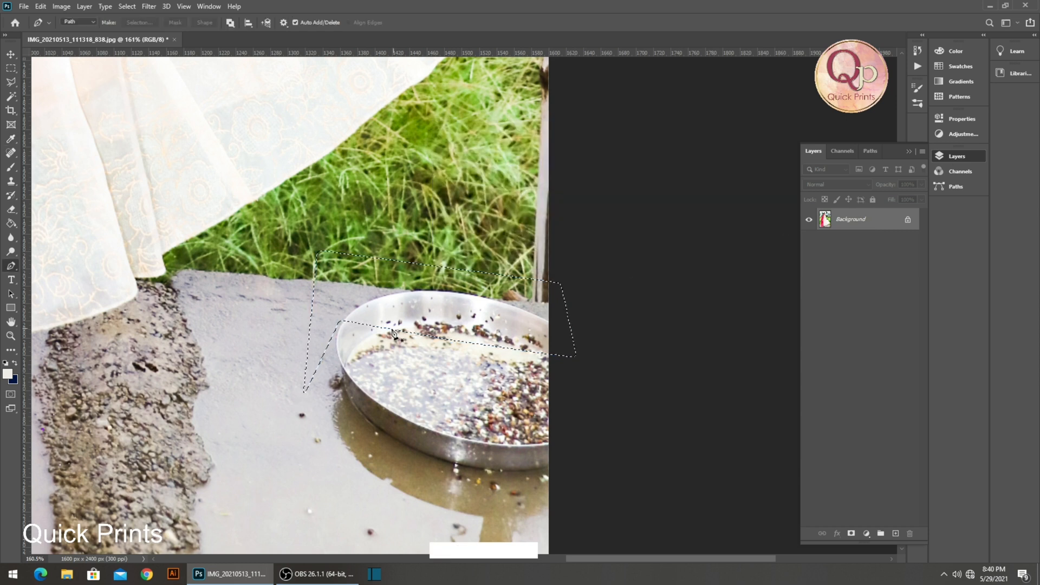
# Set up the Clone Stamp with a 90 px brush, sample the grass-and-ground edge beside the pan, and reload the path as a selection.
pyautogui.rightClick(11, 181)
pyautogui.click(60, 181)
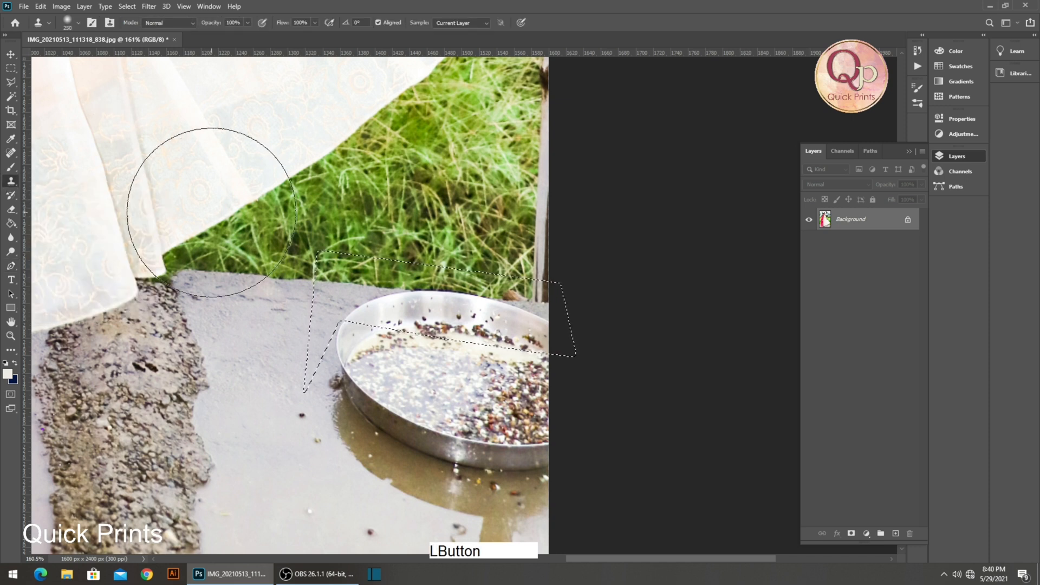
pyautogui.keyDown('alt'); pyautogui.click(238, 274); pyautogui.keyUp('alt')
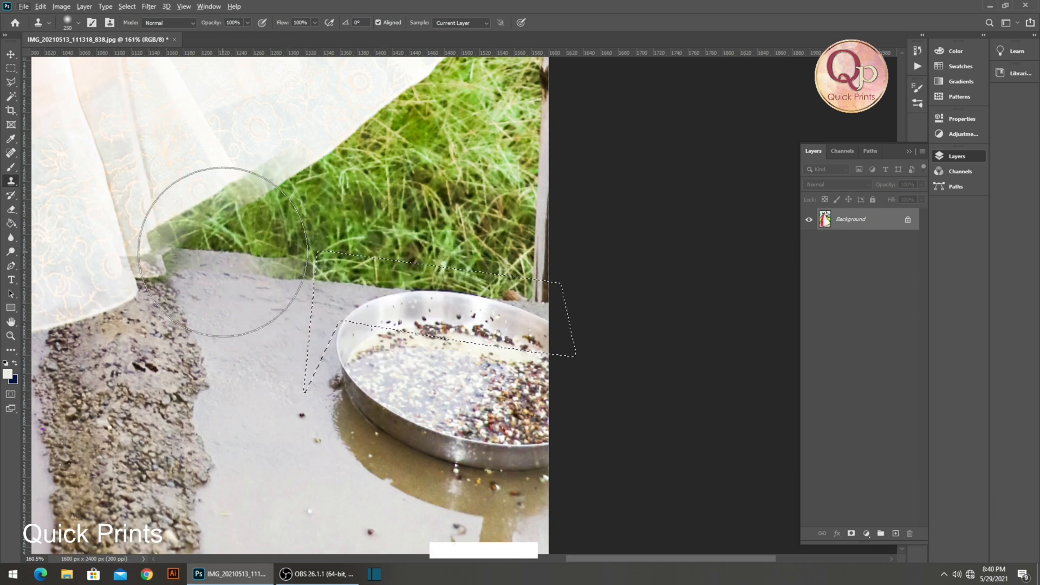
pyautogui.press('[')
pyautogui.press('[')
pyautogui.press('[')
pyautogui.press('[')
pyautogui.press('[')
pyautogui.press('[')
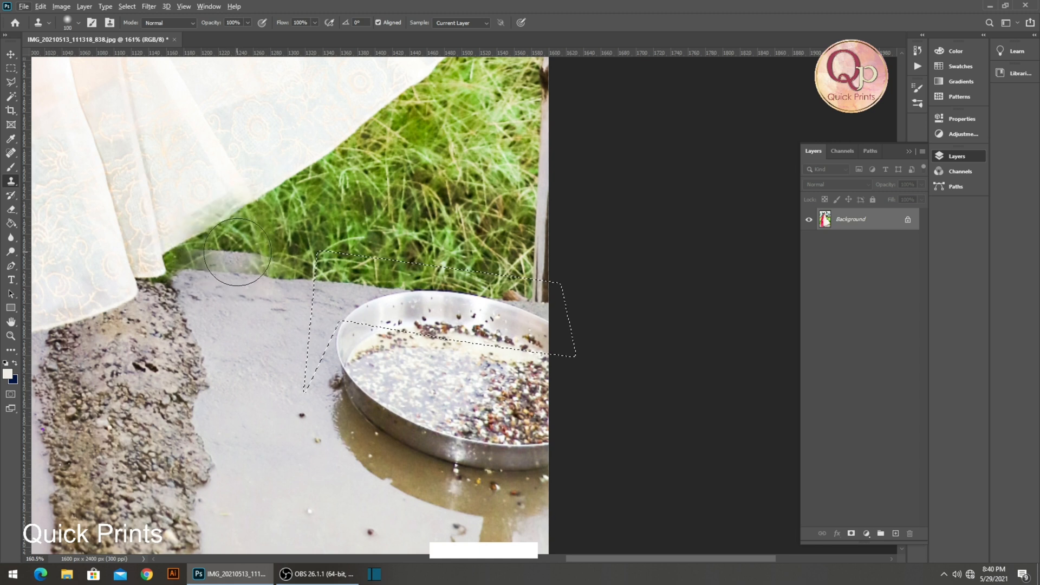
pyautogui.keyDown('alt'); pyautogui.click(270, 278); pyautogui.keyUp('alt')
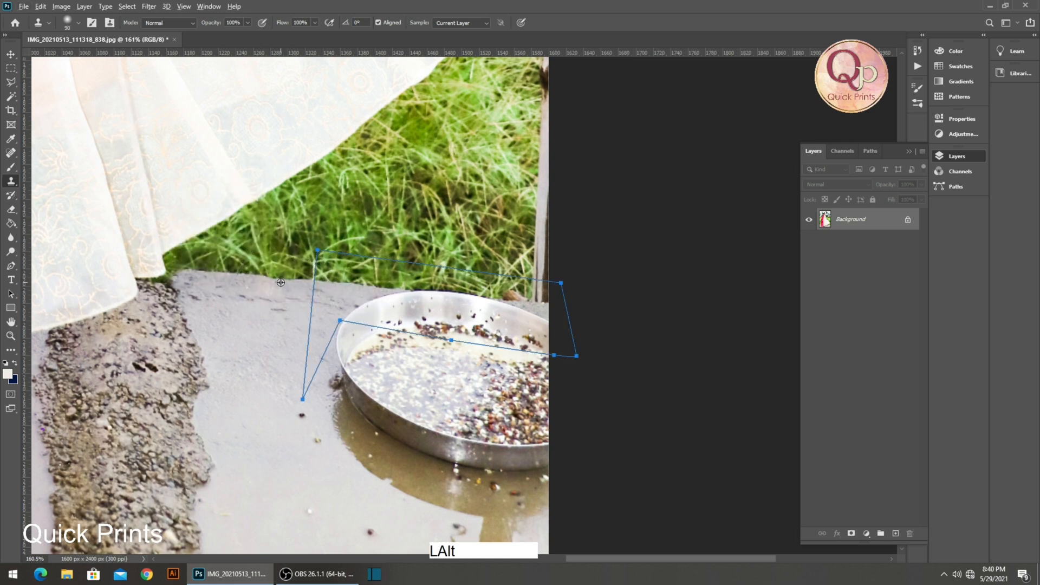
pyautogui.hotkey('ctrl', 'Return')
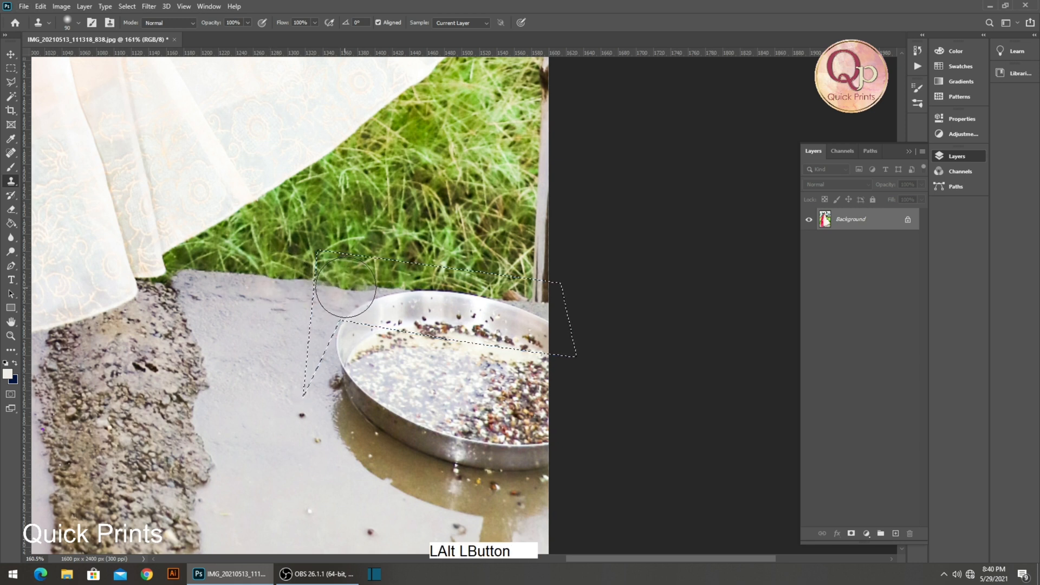
# Clone the straight grass-and-ground edge along the pan's back rim inside the selection, and deselect.
pyautogui.moveTo(342, 286)
pyautogui.mouseDown()
pyautogui.moveTo(487, 298)
pyautogui.moveTo(520, 290)
pyautogui.moveTo(493, 299)
pyautogui.moveTo(536, 289)
pyautogui.mouseUp()
pyautogui.click(447, 291)
pyautogui.click(491, 300)
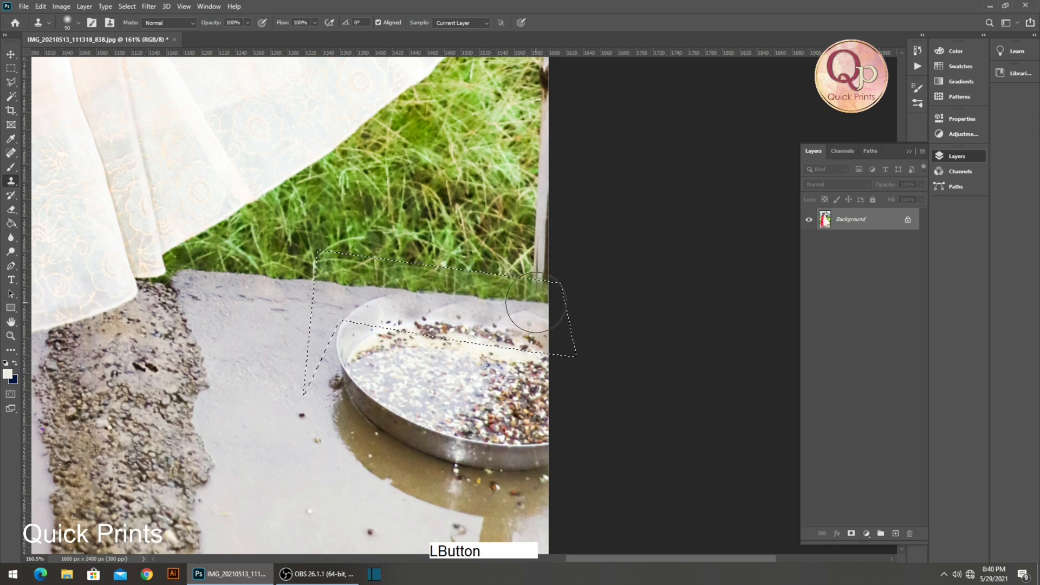
pyautogui.hotkey('ctrl', 'd')
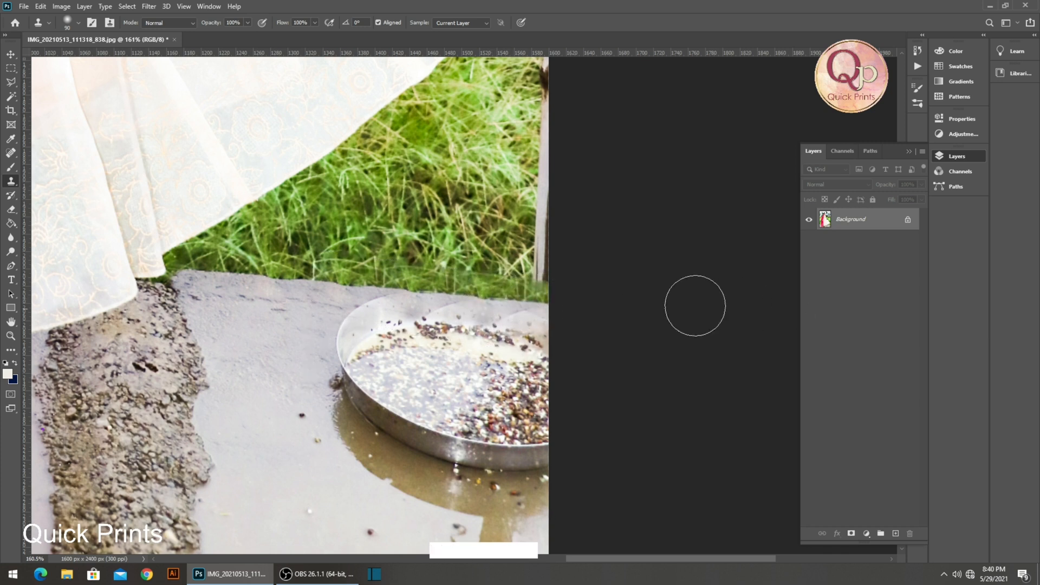
# Restore the selection and clone clean ground from beside the pan over its back rim.
pyautogui.scroll(2, 620, 351)
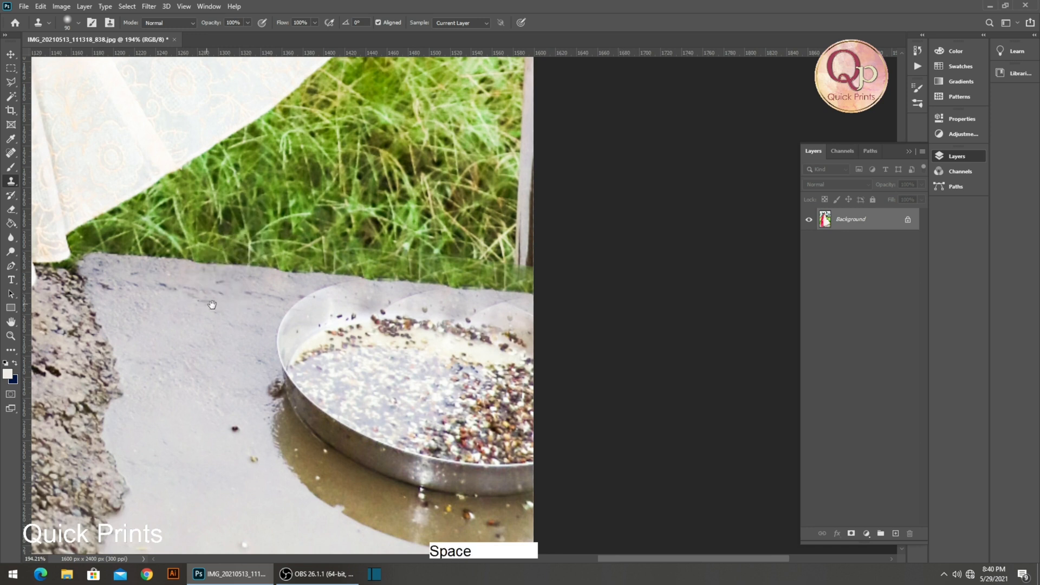
pyautogui.scroll(1, 277, 333)
pyautogui.keyDown('alt'); pyautogui.click(180, 304); pyautogui.keyUp('alt')
pyautogui.hotkey('ctrl', 'z')
pyautogui.moveTo(281, 301)
pyautogui.mouseDown()
pyautogui.moveTo(456, 338)
pyautogui.moveTo(568, 336)
pyautogui.mouseUp()
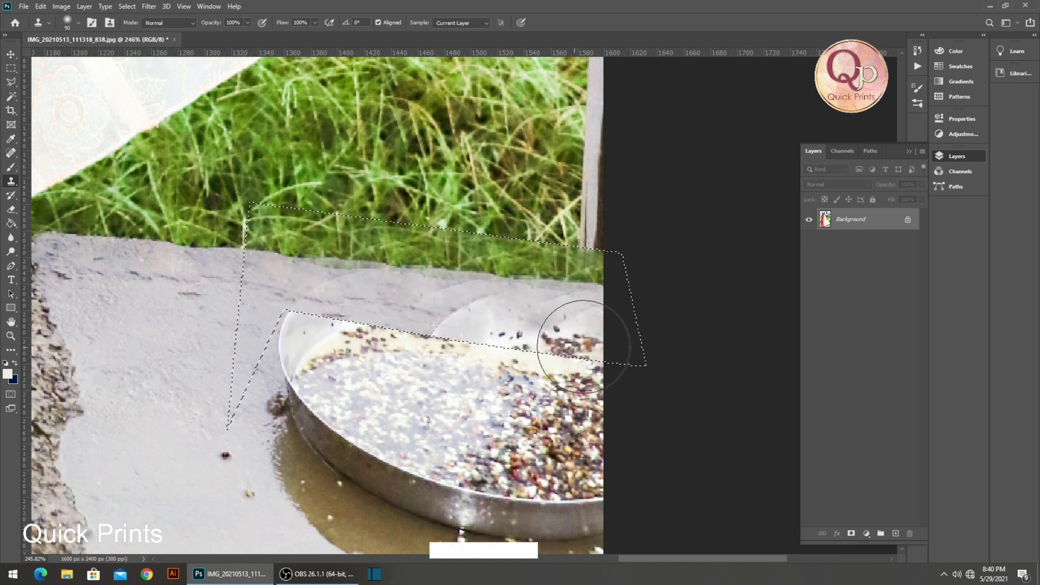
pyautogui.hotkey('ctrl', 'z')
pyautogui.keyDown('alt'); pyautogui.click(158, 300); pyautogui.keyUp('alt')
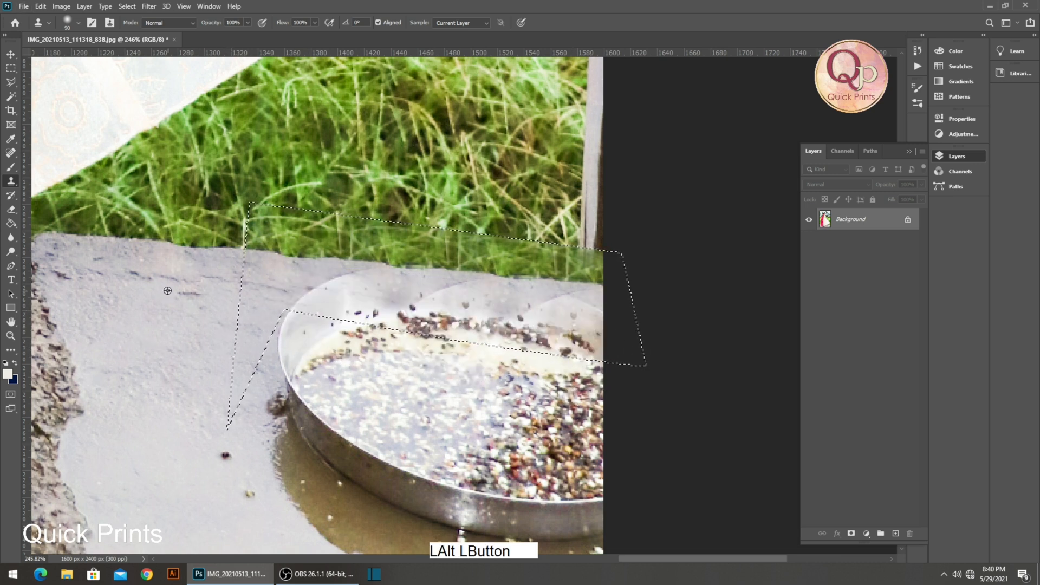
pyautogui.click(330, 307)
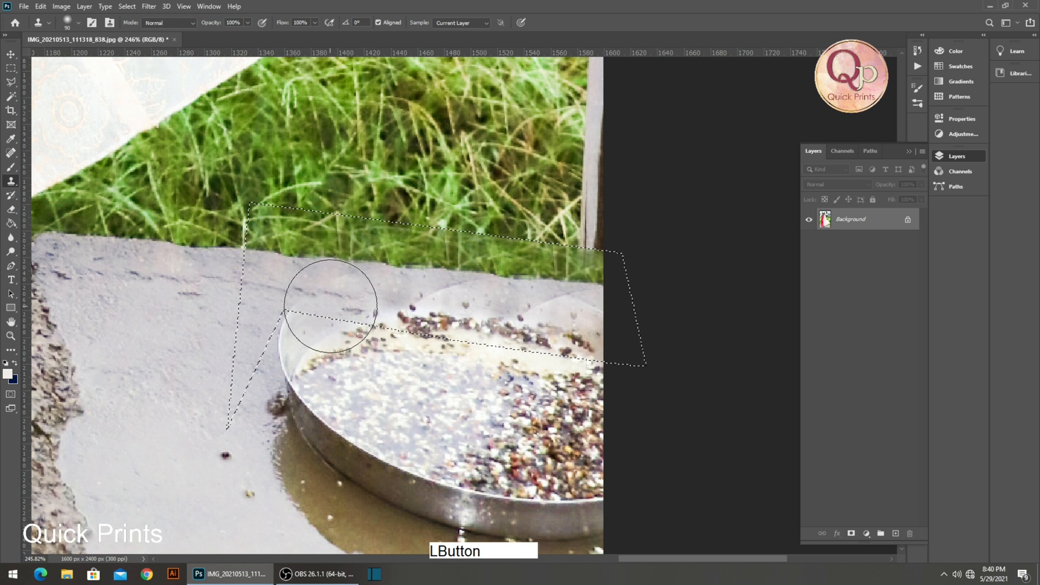
pyautogui.click(337, 305)
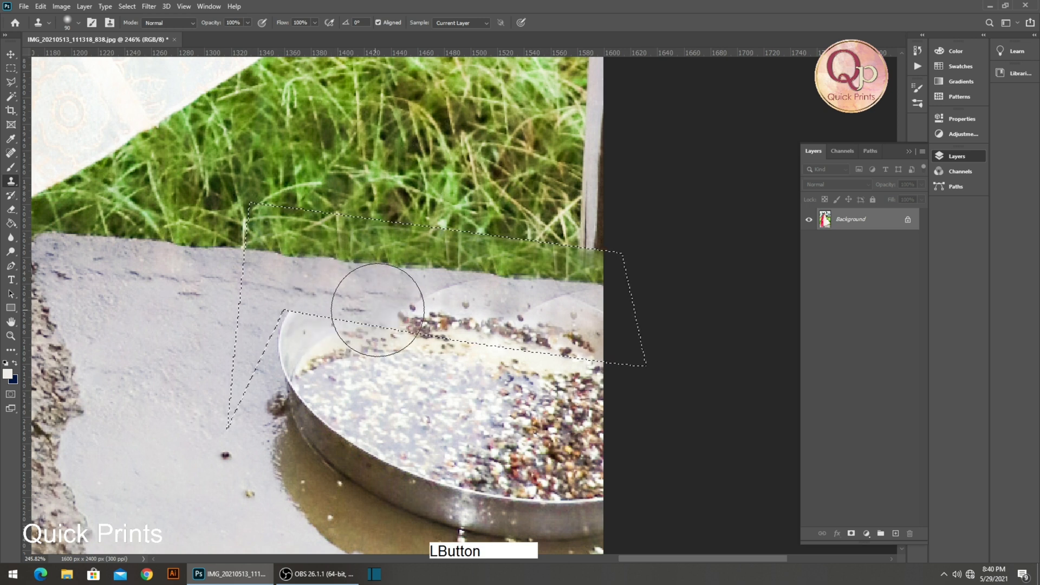
pyautogui.keyDown('alt'); pyautogui.click(132, 290); pyautogui.keyUp('alt')
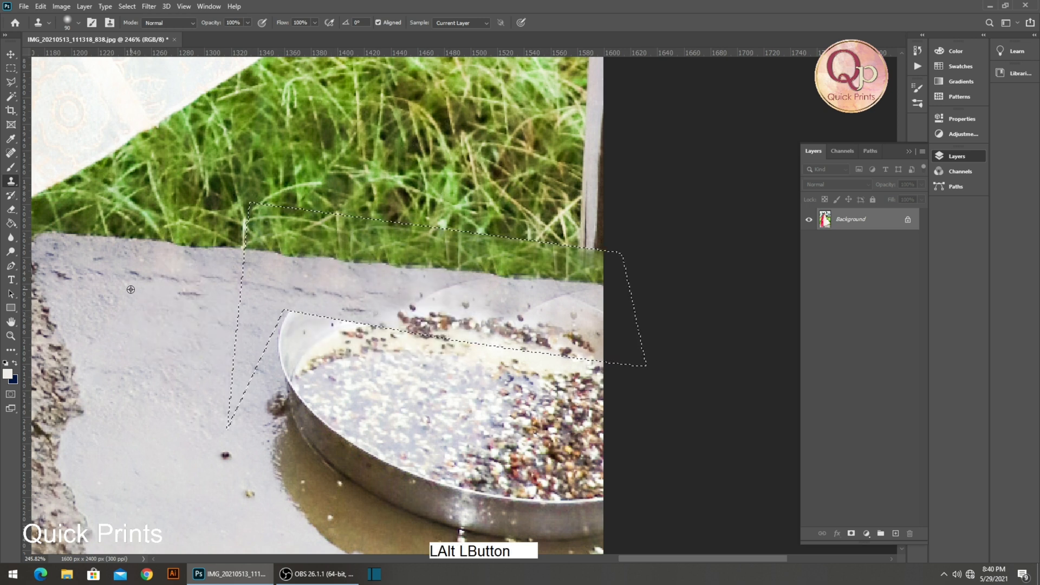
pyautogui.moveTo(450, 325); pyautogui.dragTo(596, 320)
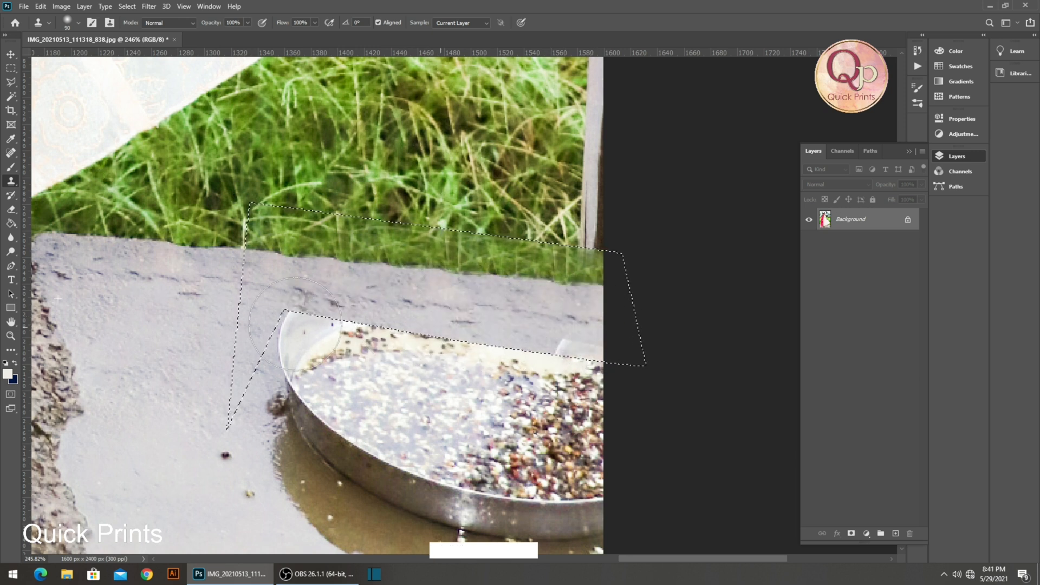
# Undo the last clone stroke, paint ground along the pan's back rim again and deselect.
pyautogui.hotkey('ctrl', 'z')
pyautogui.moveTo(346, 309)
pyautogui.mouseDown()
pyautogui.moveTo(399, 301)
pyautogui.moveTo(668, 320)
pyautogui.mouseUp()
pyautogui.hotkey('ctrl', 'd')
# Sample grass above the pan and clone it over the repeated grass patches along the ground edge.
pyautogui.scroll(-2, 515, 372)
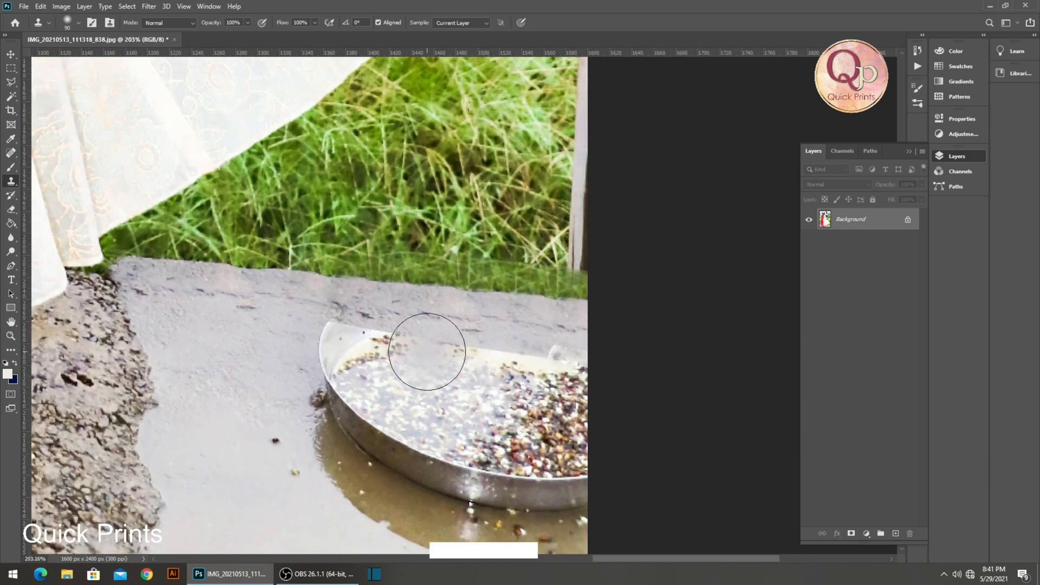
pyautogui.press('alt')
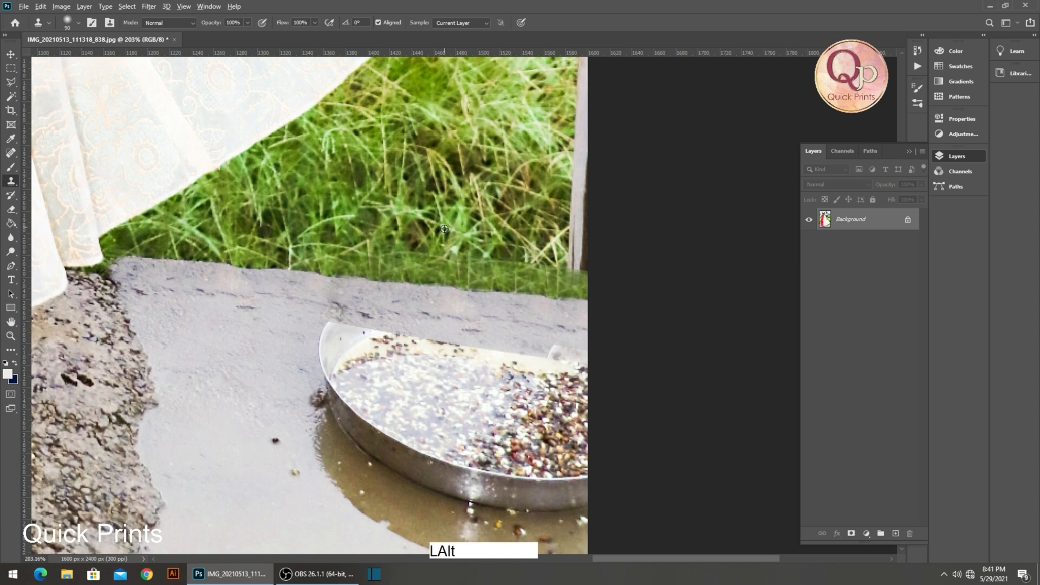
pyautogui.keyDown('alt'); pyautogui.click(431, 195); pyautogui.keyUp('alt')
pyautogui.click(411, 233)
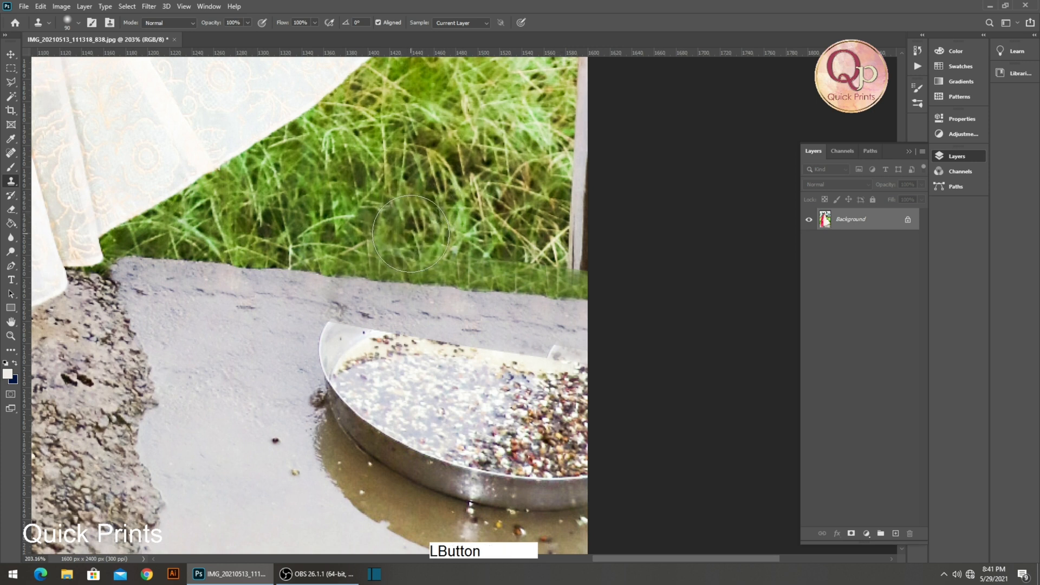
pyautogui.click(501, 233)
pyautogui.scroll(-3, 615, 192)
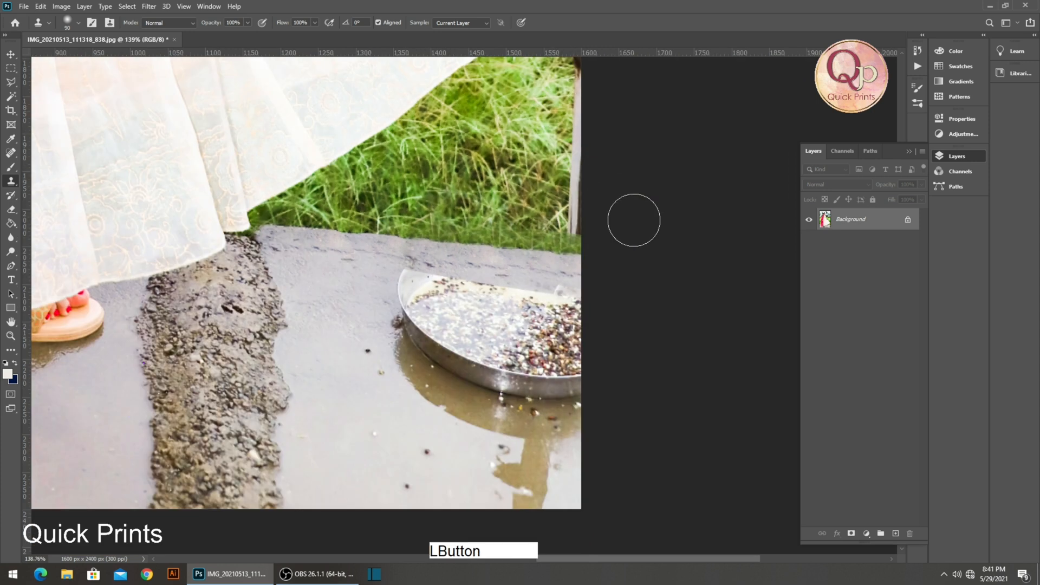
# Try to clone clean ground over the pan's left side, and undo the stroke.
pyautogui.scroll(5, 511, 318)
pyautogui.press('space')
pyautogui.moveTo(488, 322); pyautogui.dragTo(424, 220)
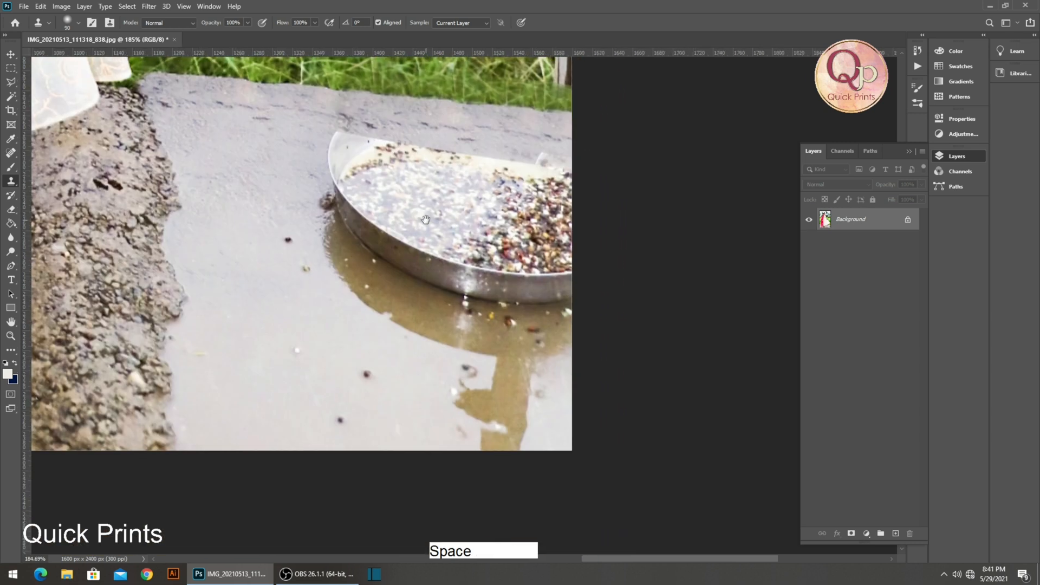
pyautogui.scroll(-3, 424, 347)
pyautogui.moveTo(338, 228); pyautogui.dragTo(340, 285)
pyautogui.scroll(2, 340, 286)
pyautogui.moveTo(350, 244); pyautogui.dragTo(443, 264)
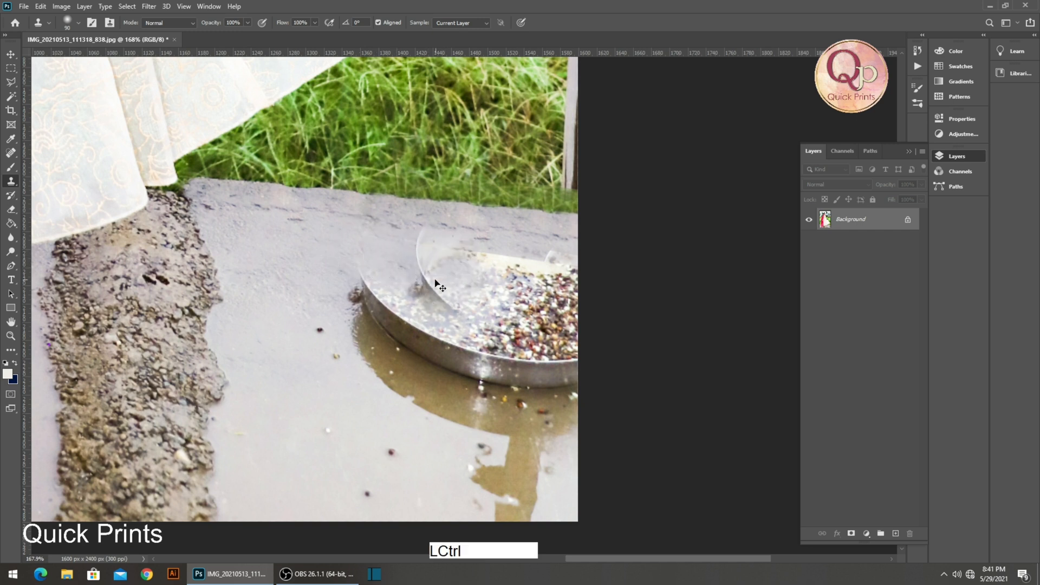
pyautogui.hotkey('ctrl', 'z')
# Clone clean wet ground over the pan's front wall and the brown reflection below it.
pyautogui.moveTo(390, 404)
pyautogui.mouseDown()
pyautogui.moveTo(368, 347)
pyautogui.moveTo(447, 365)
pyautogui.moveTo(258, 357)
pyautogui.moveTo(482, 388)
pyautogui.moveTo(464, 413)
pyautogui.moveTo(481, 459)
pyautogui.moveTo(501, 455)
pyautogui.moveTo(504, 416)
pyautogui.mouseUp()
pyautogui.press('alt')
pyautogui.press('alt')
pyautogui.press('alt')
pyautogui.moveTo(306, 293)
pyautogui.mouseDown()
pyautogui.moveTo(328, 282)
pyautogui.moveTo(435, 338)
pyautogui.moveTo(560, 357)
pyautogui.moveTo(542, 371)
pyautogui.moveTo(505, 373)
pyautogui.moveTo(403, 348)
pyautogui.mouseUp()
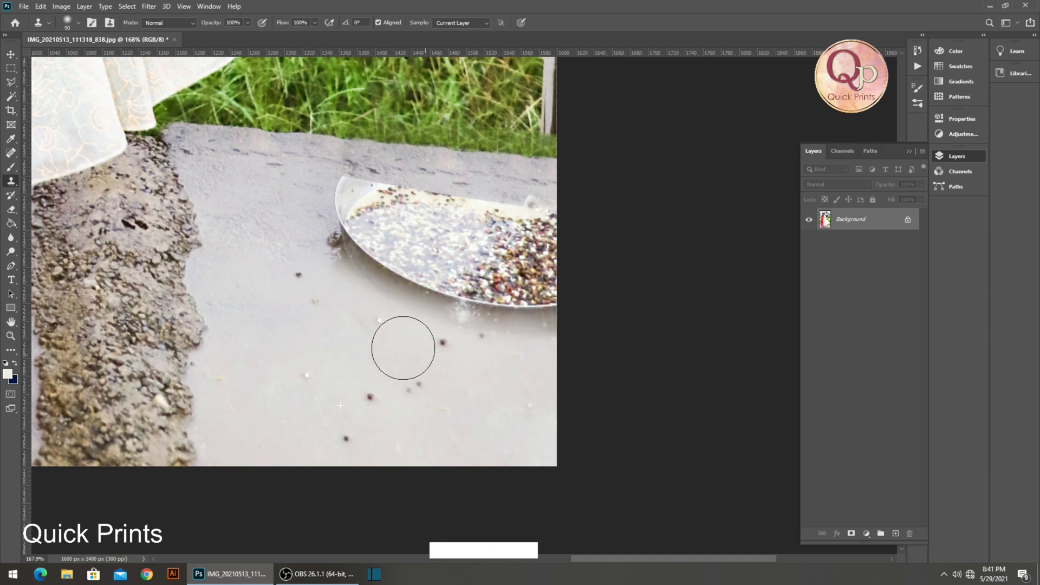
# Try to clone wet ground over the pan's upper left rim and back edge, and undo the stroke.
pyautogui.press('space')
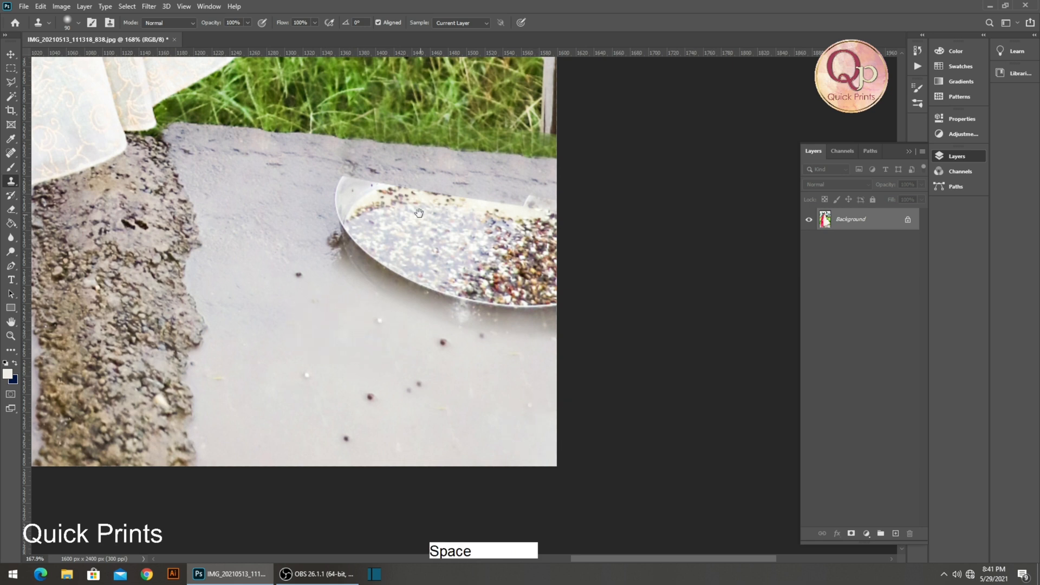
pyautogui.moveTo(418, 212); pyautogui.dragTo(403, 262)
pyautogui.keyDown('alt'); pyautogui.click(262, 235); pyautogui.keyUp('alt')
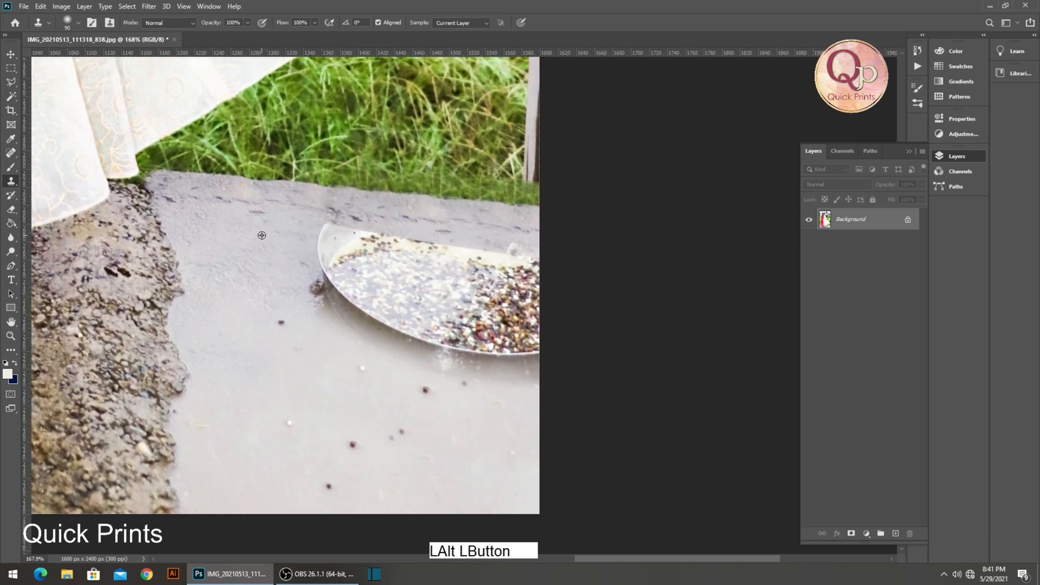
pyautogui.moveTo(325, 237)
pyautogui.mouseDown()
pyautogui.moveTo(452, 267)
pyautogui.moveTo(424, 248)
pyautogui.mouseUp()
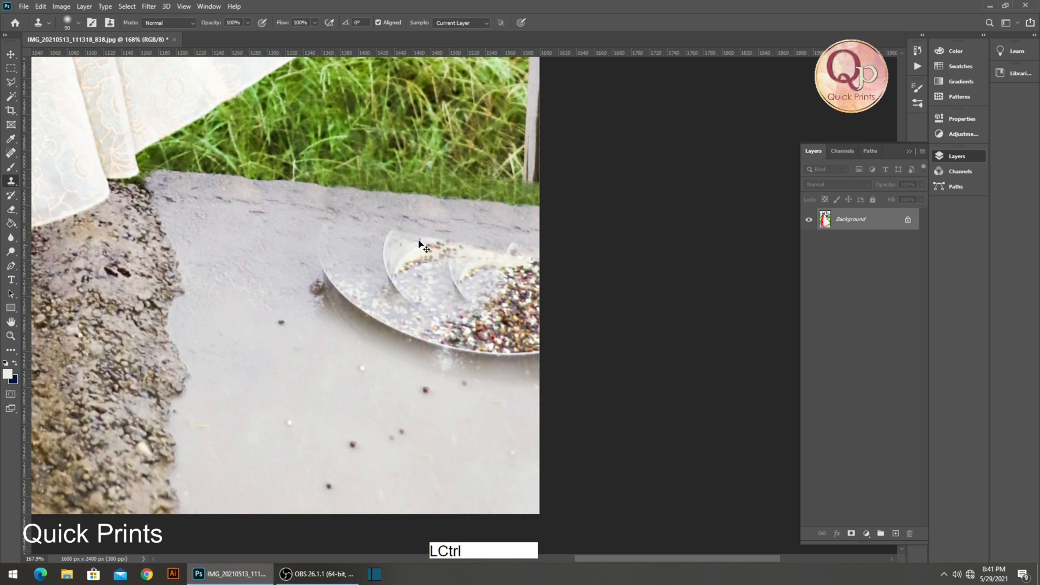
pyautogui.hotkey('ctrl', 'z')
# Sample ground near the grass edge, clone it along the pan's back rim, and reduce the brush size to 60.
pyautogui.keyDown('alt'); pyautogui.click(262, 217); pyautogui.keyUp('alt')
pyautogui.moveTo(322, 254)
pyautogui.mouseDown()
pyautogui.moveTo(349, 239)
pyautogui.moveTo(528, 258)
pyautogui.mouseUp()
pyautogui.press('[')
pyautogui.press('[')
pyautogui.press('[')
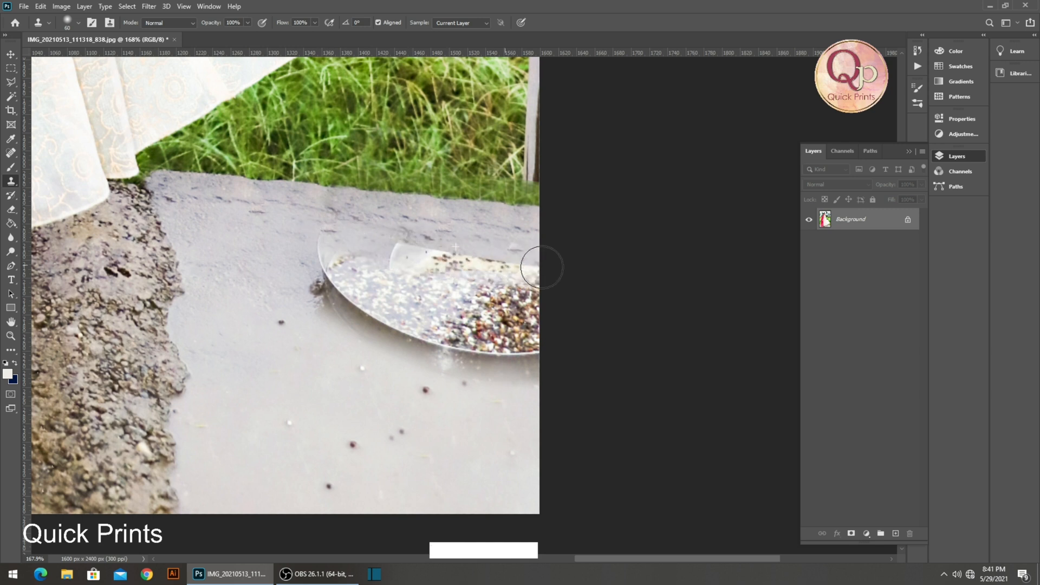
# Try to clone ground from beside the pan over its left rim and the gravel inside, and undo the stroke.
pyautogui.keyDown('alt'); pyautogui.click(272, 227); pyautogui.keyUp('alt')
pyautogui.moveTo(327, 233)
pyautogui.mouseDown()
pyautogui.moveTo(323, 263)
pyautogui.moveTo(342, 284)
pyautogui.moveTo(424, 319)
pyautogui.mouseUp()
pyautogui.hotkey('ctrl', 'z')
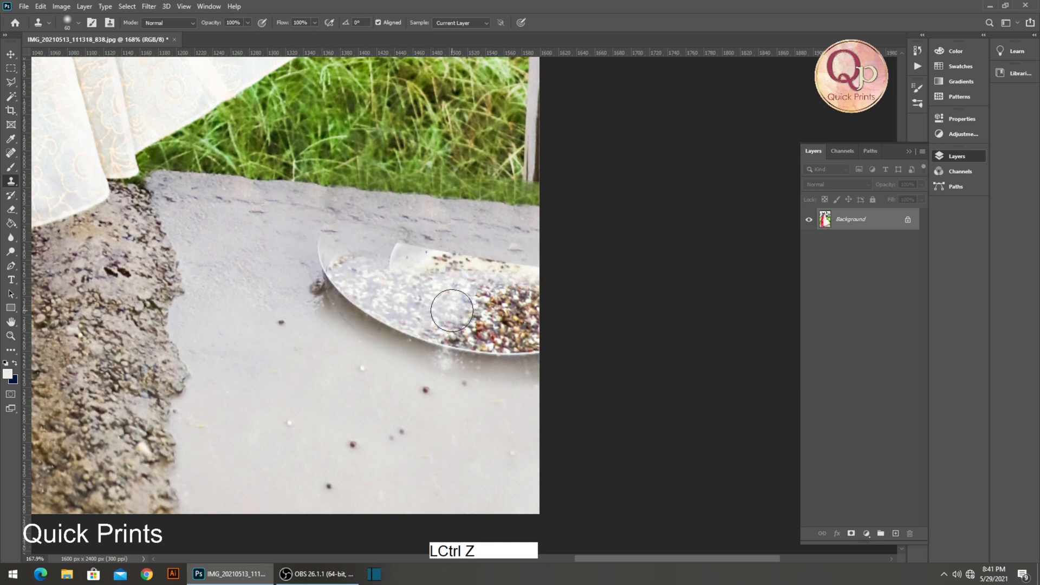
# Outline the remaining pan and its shadow with the freehand Lasso, replace it with surrounding ground using Content-Aware Fill, and deselect.
pyautogui.press('l')
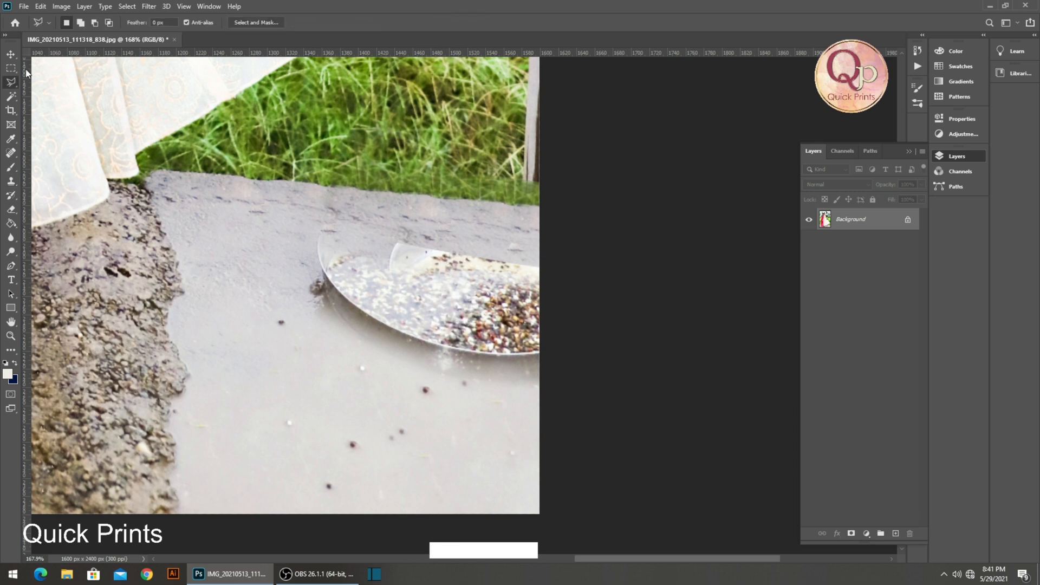
pyautogui.moveTo(9, 84); pyautogui.dragTo(74, 85)
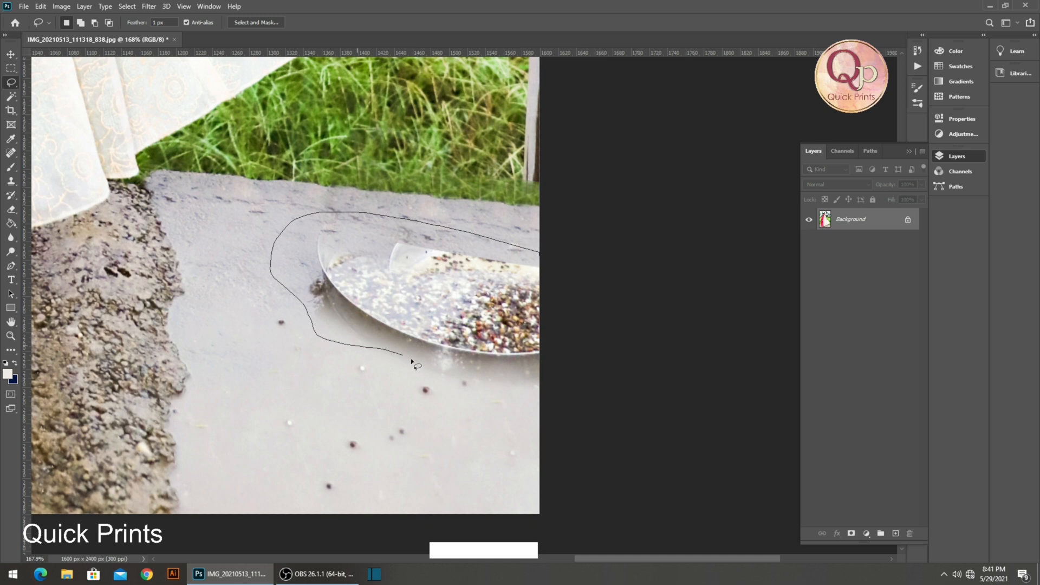
pyautogui.moveTo(648, 261); pyautogui.dragTo(671, 215)
pyautogui.press('shift')
pyautogui.hotkey('shift', 'BackSpace')
pyautogui.press('Return')
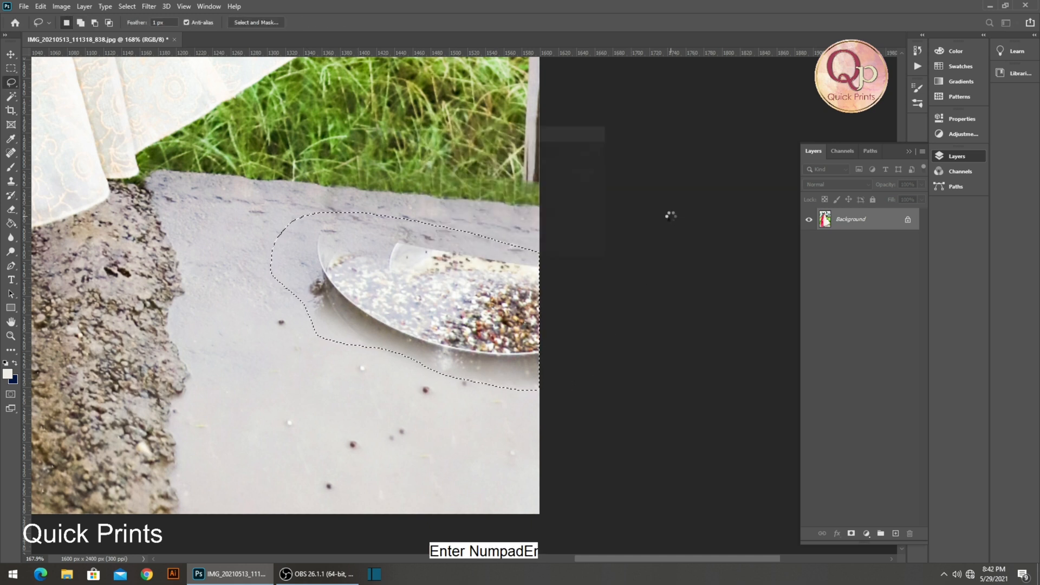
pyautogui.hotkey('ctrl', 'd')
# Clone clean ground over the faint dark shadow line and rough patch left where the pan was.
pyautogui.hotkey('ctrl', 'space')
pyautogui.moveTo(379, 349); pyautogui.dragTo(442, 364)
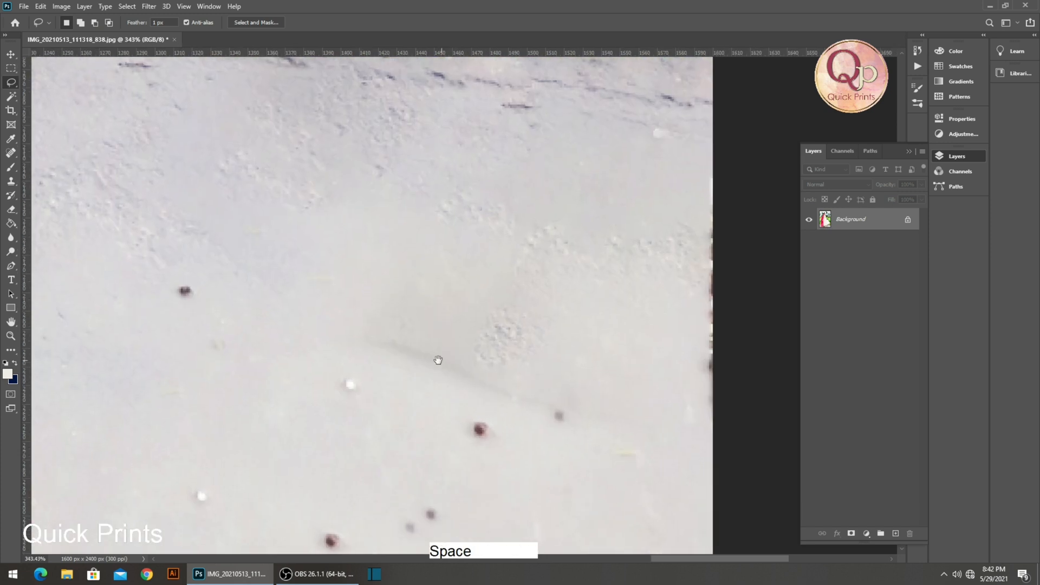
pyautogui.moveTo(11, 181); pyautogui.dragTo(54, 184)
pyautogui.moveTo(369, 344)
pyautogui.mouseDown()
pyautogui.moveTo(575, 427)
pyautogui.moveTo(499, 395)
pyautogui.mouseUp()
pyautogui.hotkey('ctrl', 'space')
pyautogui.moveTo(535, 366); pyautogui.dragTo(509, 355)
pyautogui.keyDown('alt'); pyautogui.click(511, 346); pyautogui.keyUp('alt')
pyautogui.moveTo(542, 384); pyautogui.dragTo(544, 380)
# Select the whole retouched photo and copy it.
pyautogui.hotkey('ctrl', 'space')
pyautogui.moveTo(463, 368); pyautogui.dragTo(500, 369)
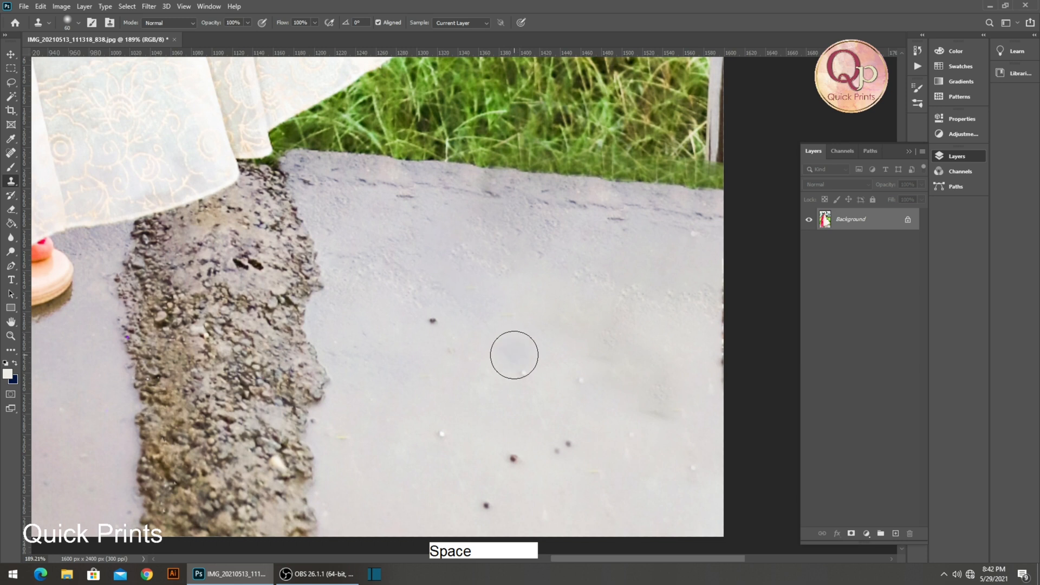
pyautogui.scroll(-3, 438, 332)
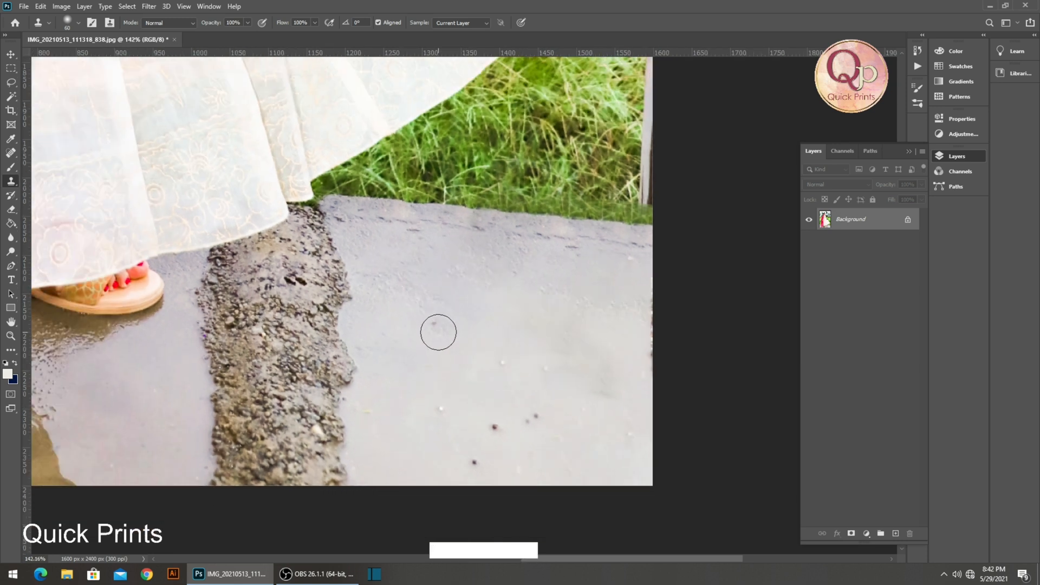
pyautogui.scroll(-2, 438, 332)
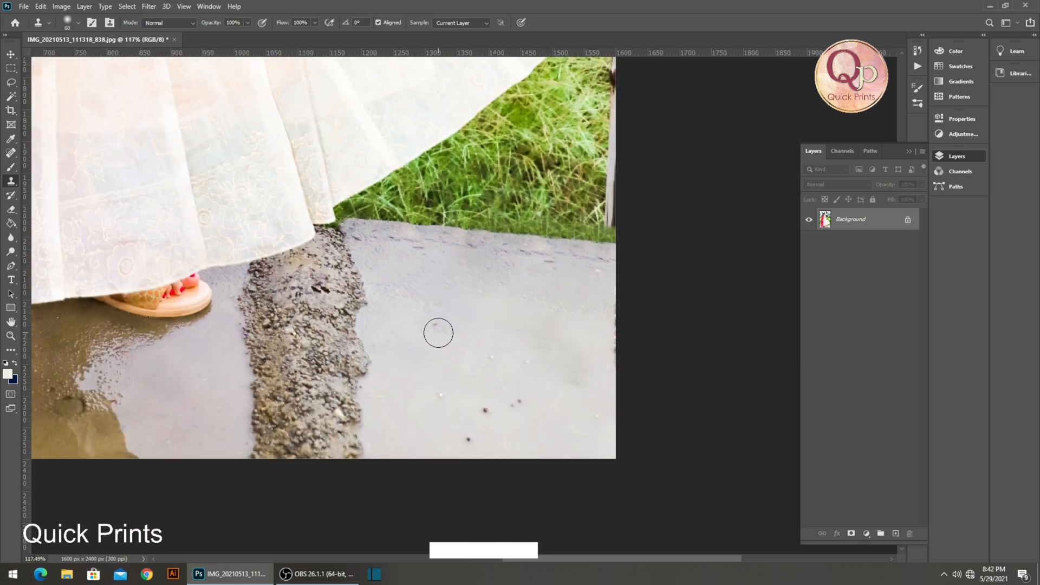
pyautogui.scroll(-8, 438, 332)
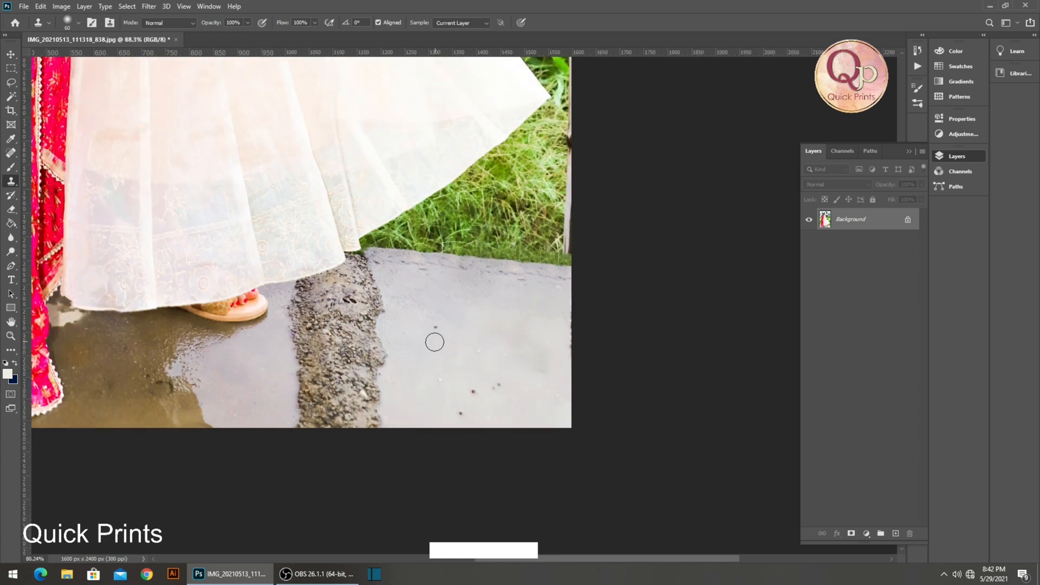
pyautogui.press('space')
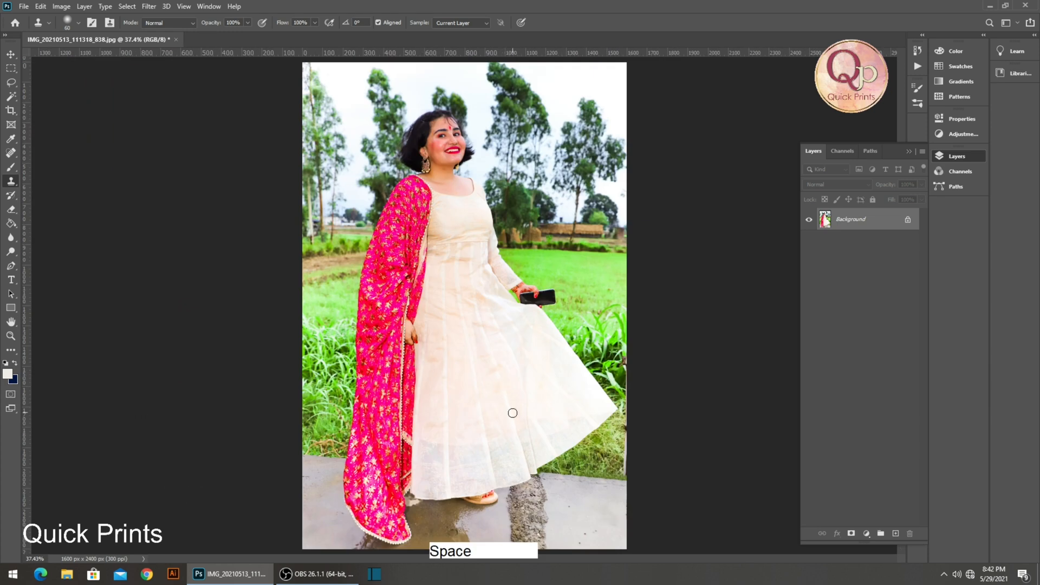
pyautogui.hotkey('ctrl', 'a')
pyautogui.hotkey('ctrl', 'c')
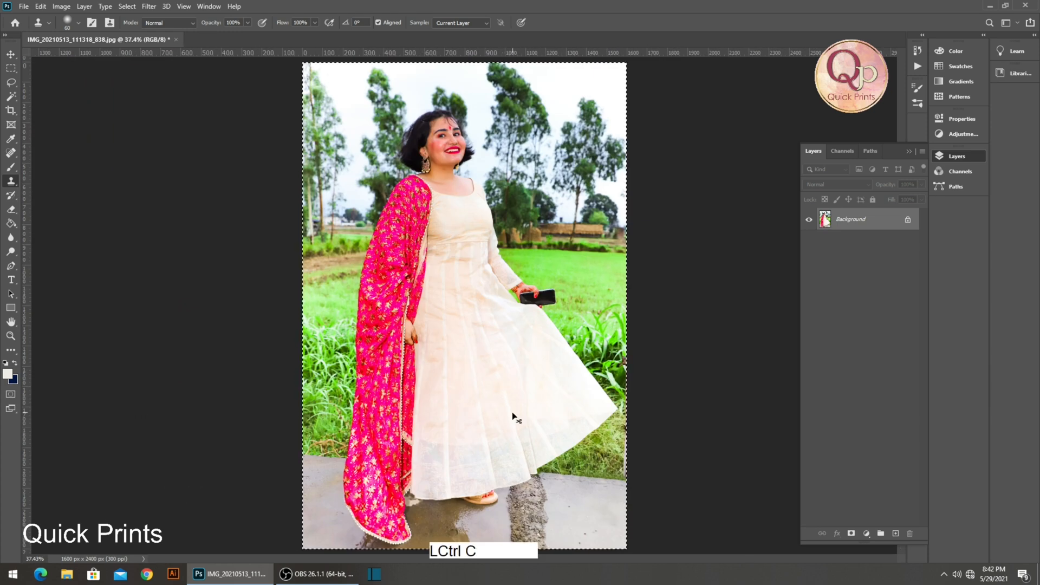
pyautogui.press('ctrl')
# Revert the document to its original snapshot in the history and paste the retouched copy as a new layer.
pyautogui.click(914, 67)
pyautogui.click(794, 46)
pyautogui.scroll(8, 839, 84)
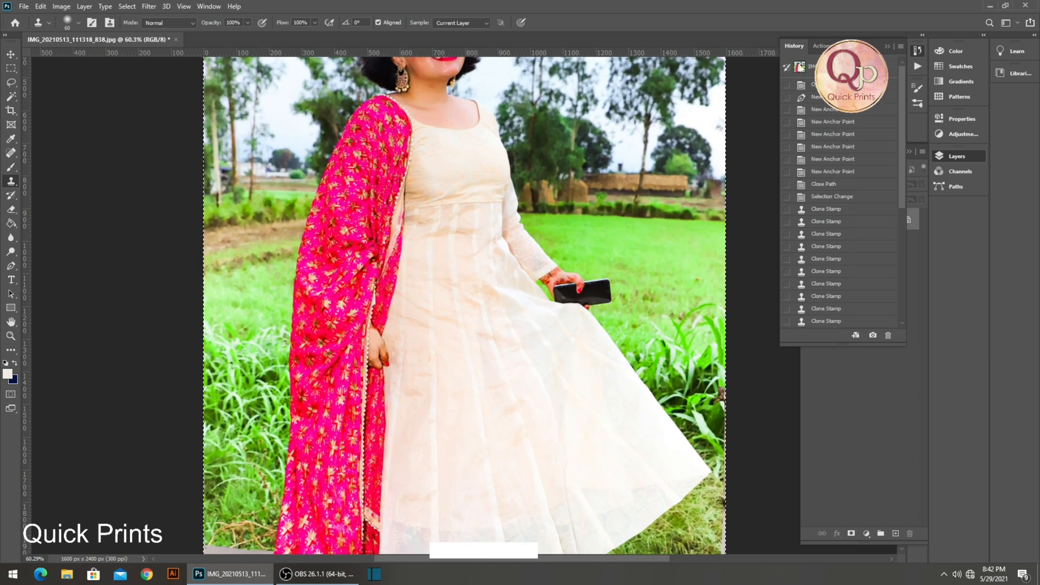
pyautogui.click(799, 66)
pyautogui.scroll(-5, 339, 247)
pyautogui.click(886, 46)
pyautogui.hotkey('ctrl', 'v')
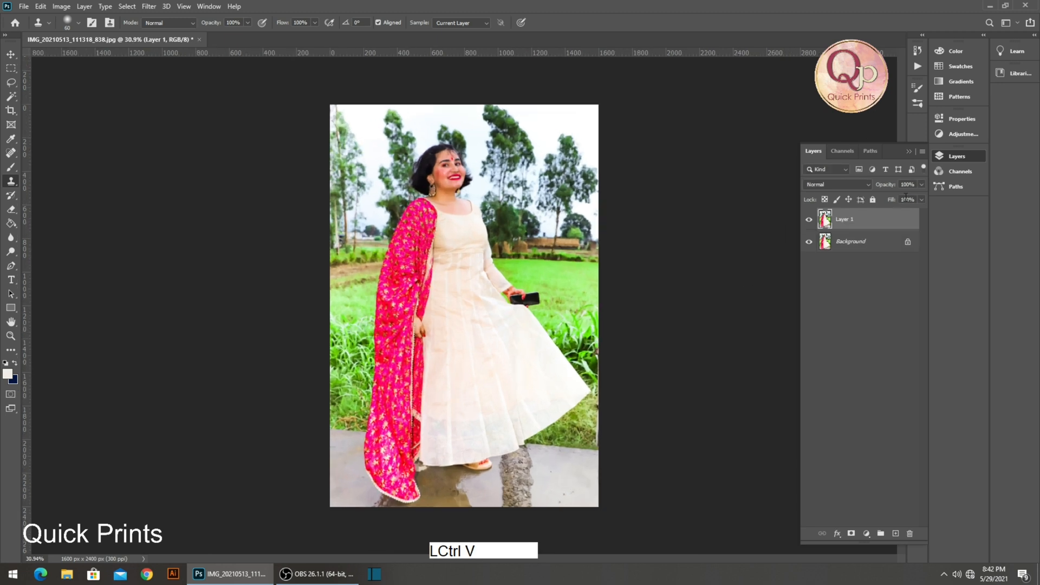
# Compare the photo before and after retouching by toggling the visibility of the pasted layer.
pyautogui.click(808, 220)
pyautogui.click(807, 222)
pyautogui.click(805, 224)
pyautogui.click(805, 224)
pyautogui.click(805, 224)
pyautogui.click(805, 225)
pyautogui.click(805, 224)
# Save a layered TIFF copy named IMG_20210513_111318_838 copy on the computer with LZW compression, and close the original without saving changes.
pyautogui.hotkey('ctrl', 'alt', 's')
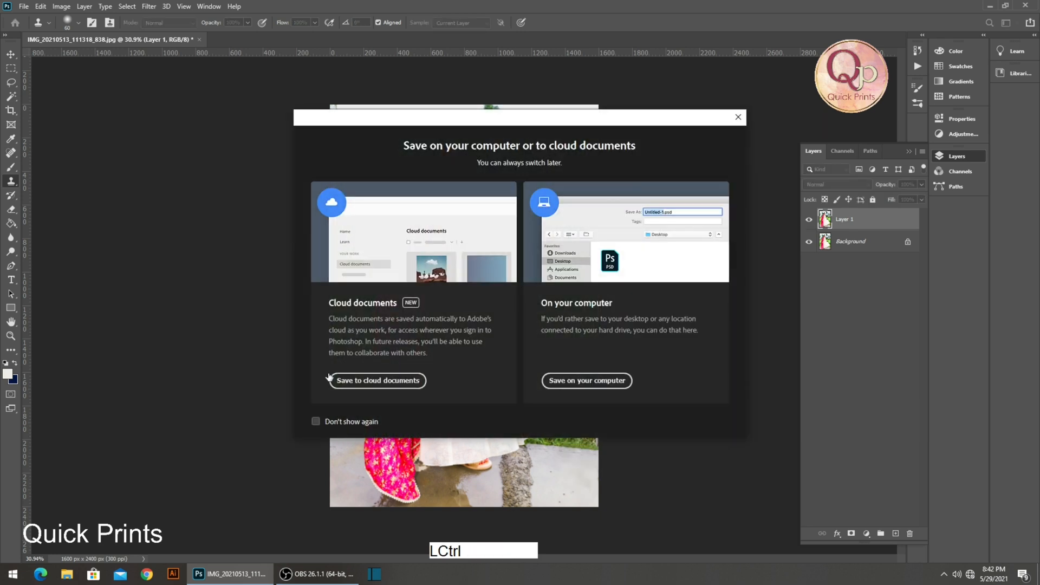
pyautogui.click(560, 382)
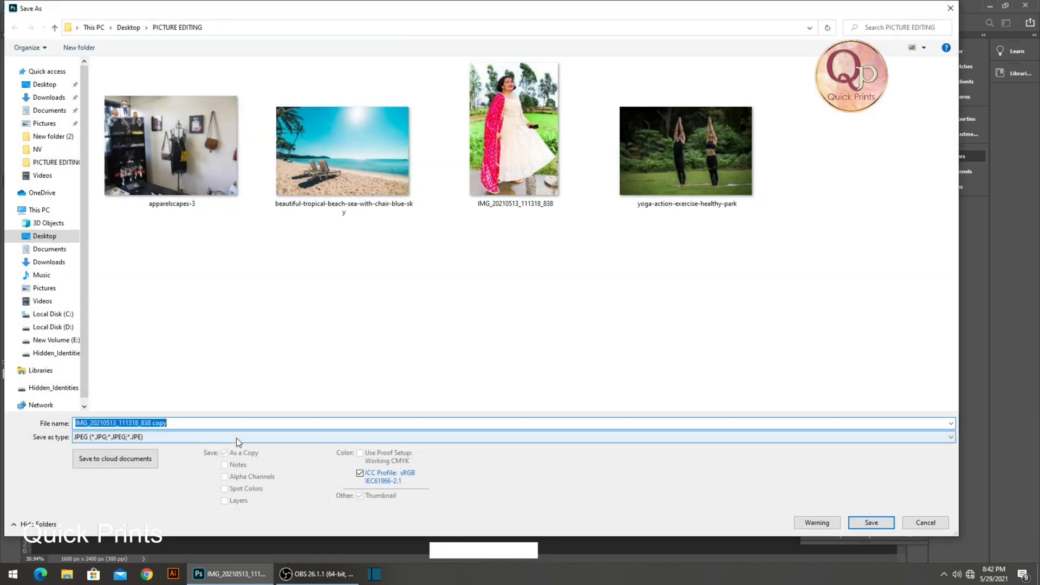
pyautogui.click(236, 437)
pyautogui.click(133, 426)
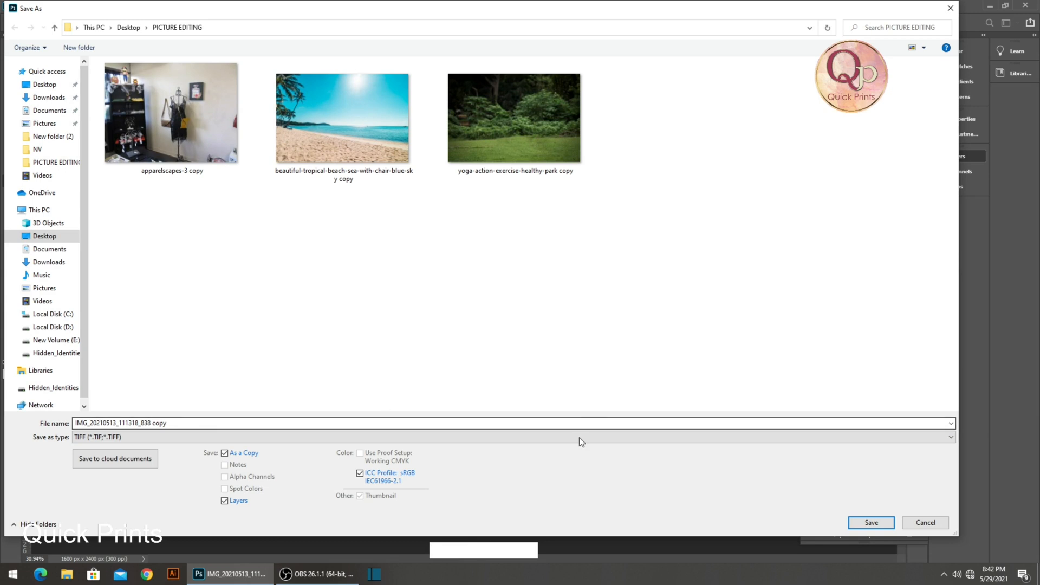
pyautogui.click(882, 522)
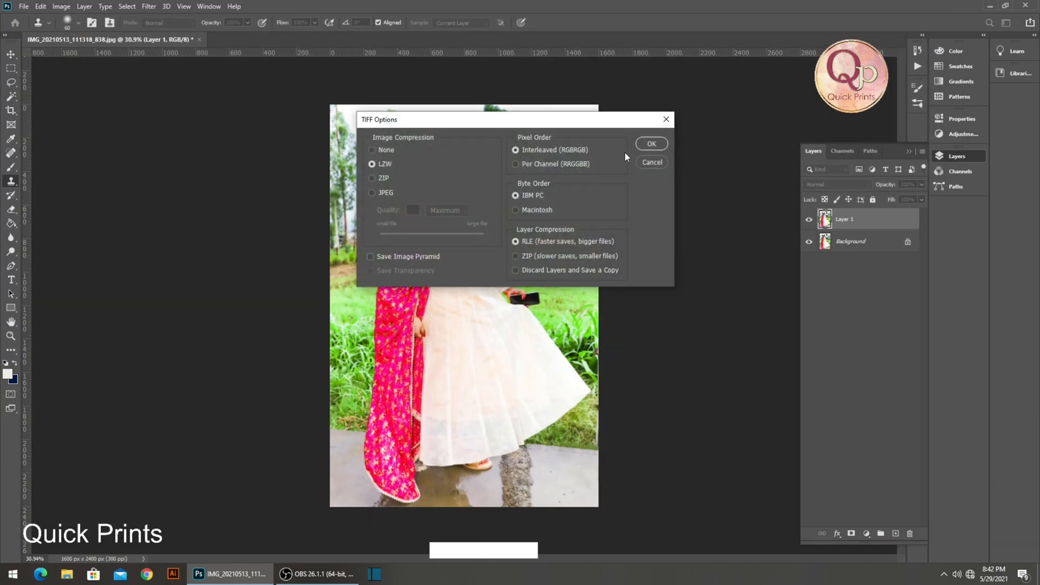
pyautogui.click(645, 142)
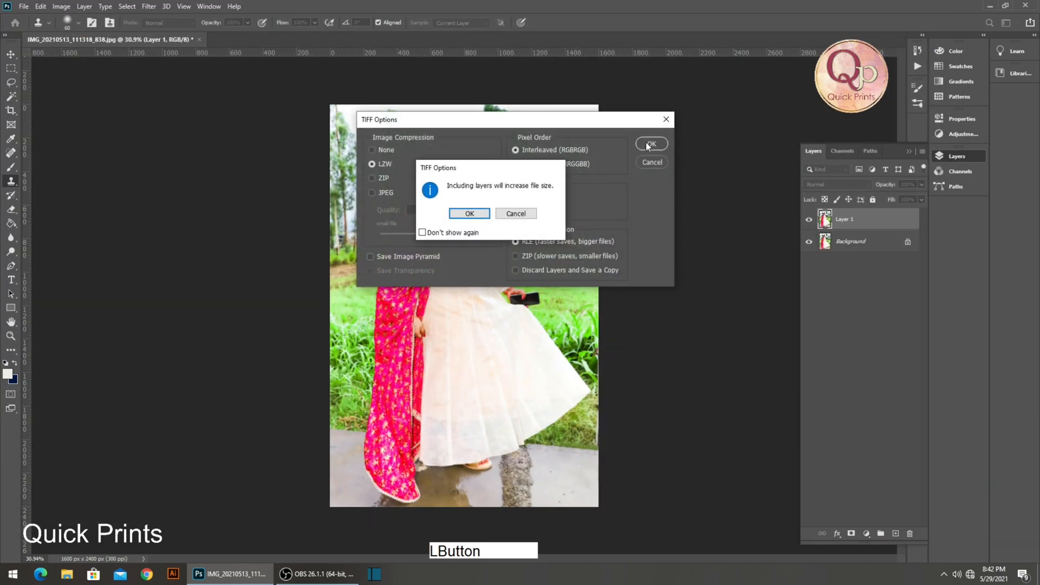
pyautogui.click(460, 215)
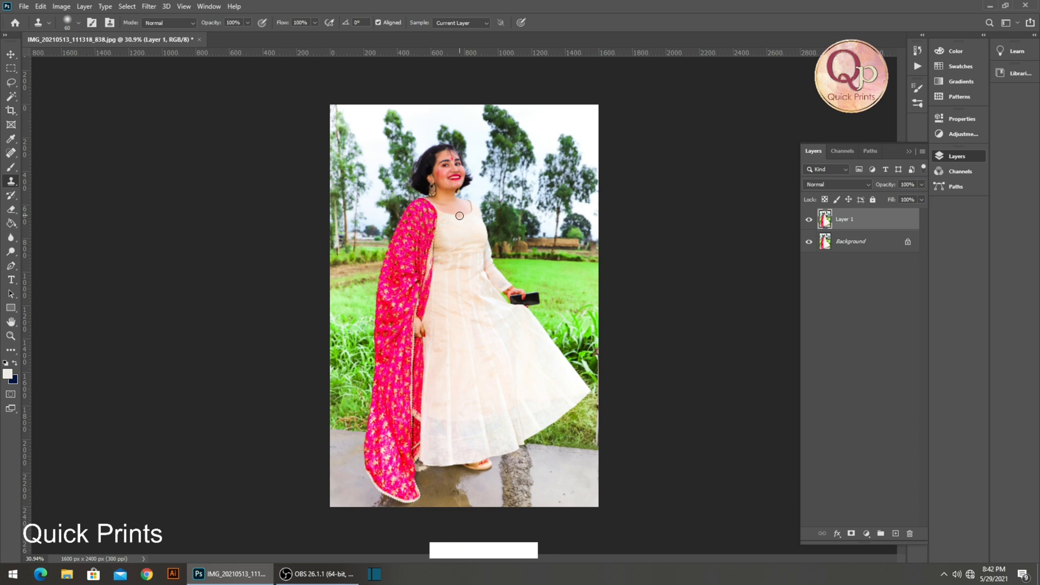
pyautogui.hotkey('ctrl', 'w')
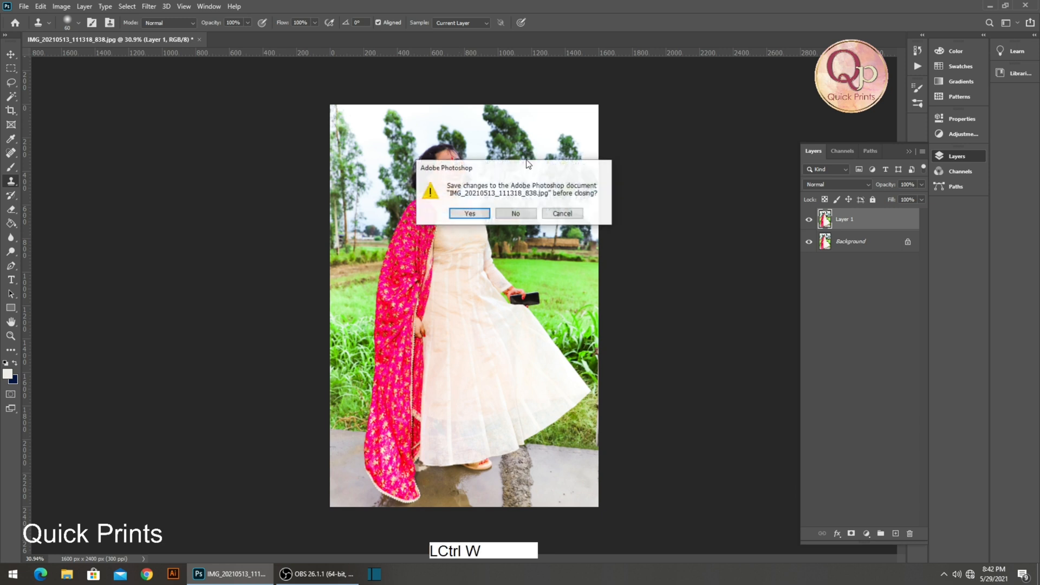
pyautogui.click(514, 213)
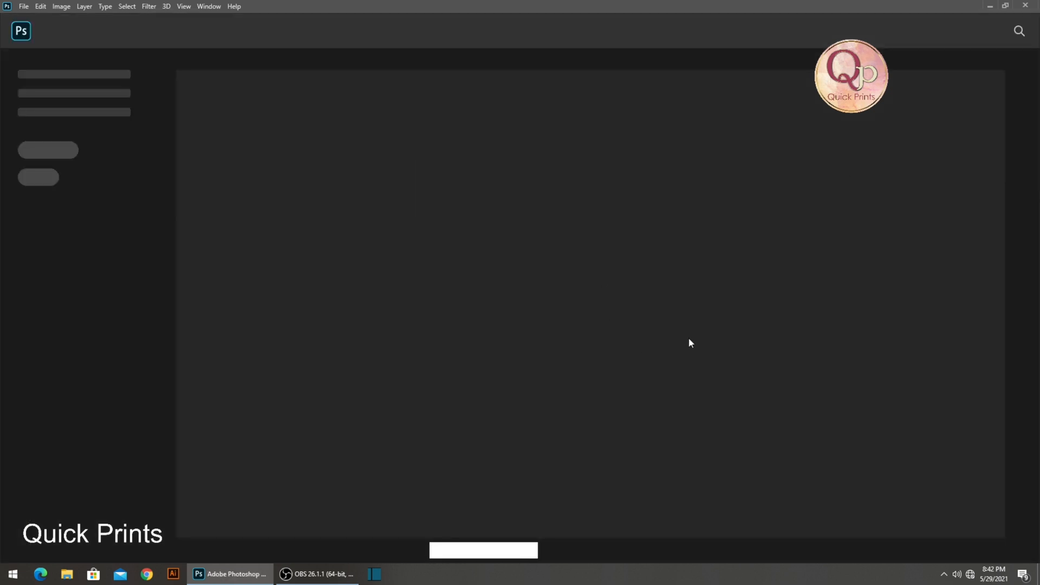